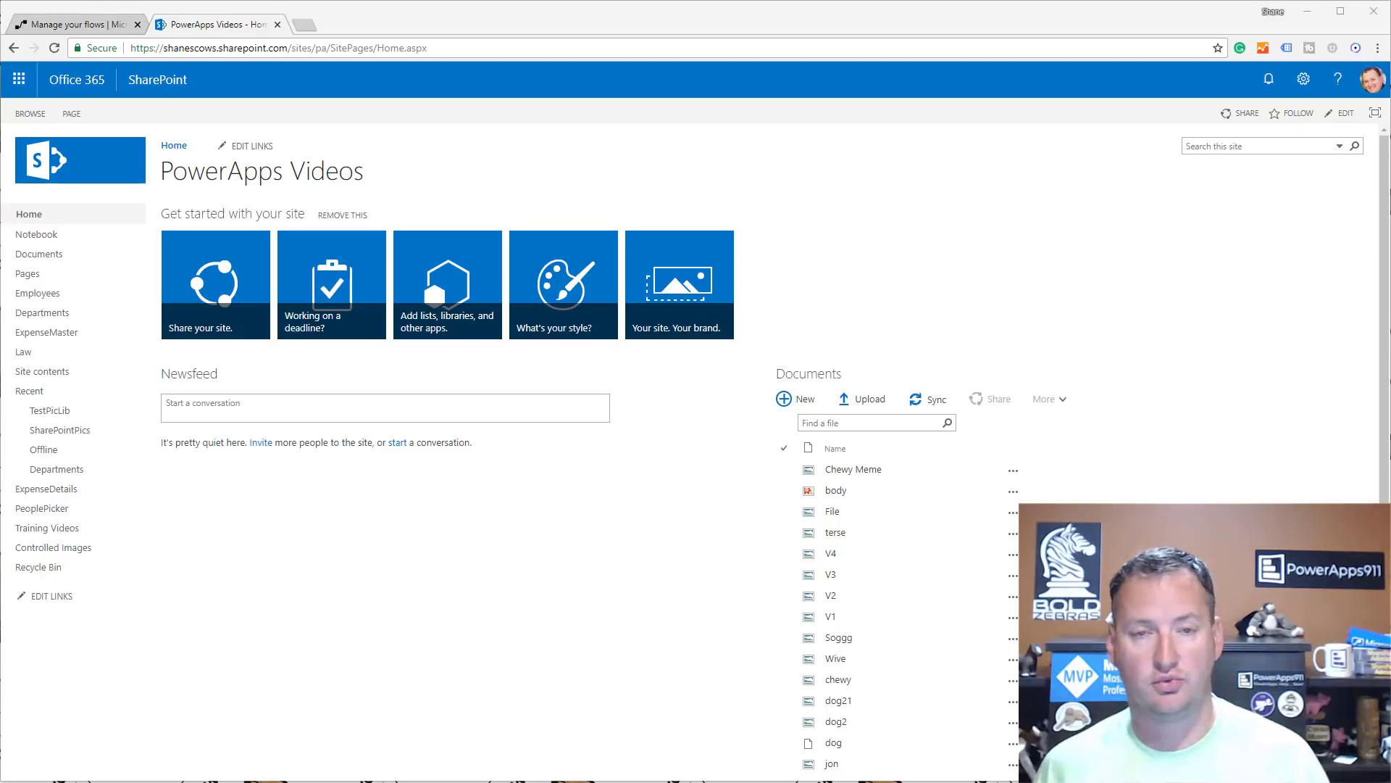
- Add a picture library named VideoFlows to the PowerApps Videos site
{"action": "left_click", "coordinate": [657, 525]}
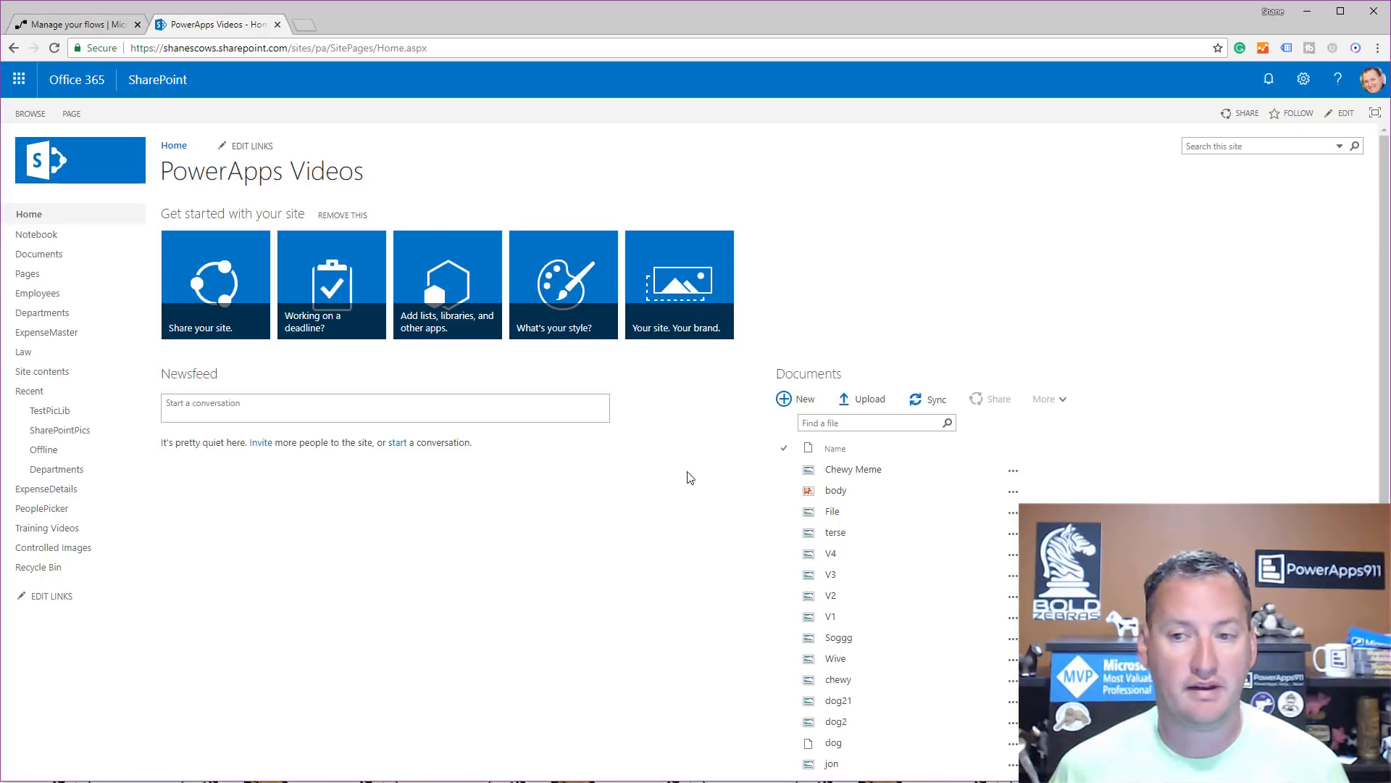
{"action": "left_click", "coordinate": [1304, 81]}
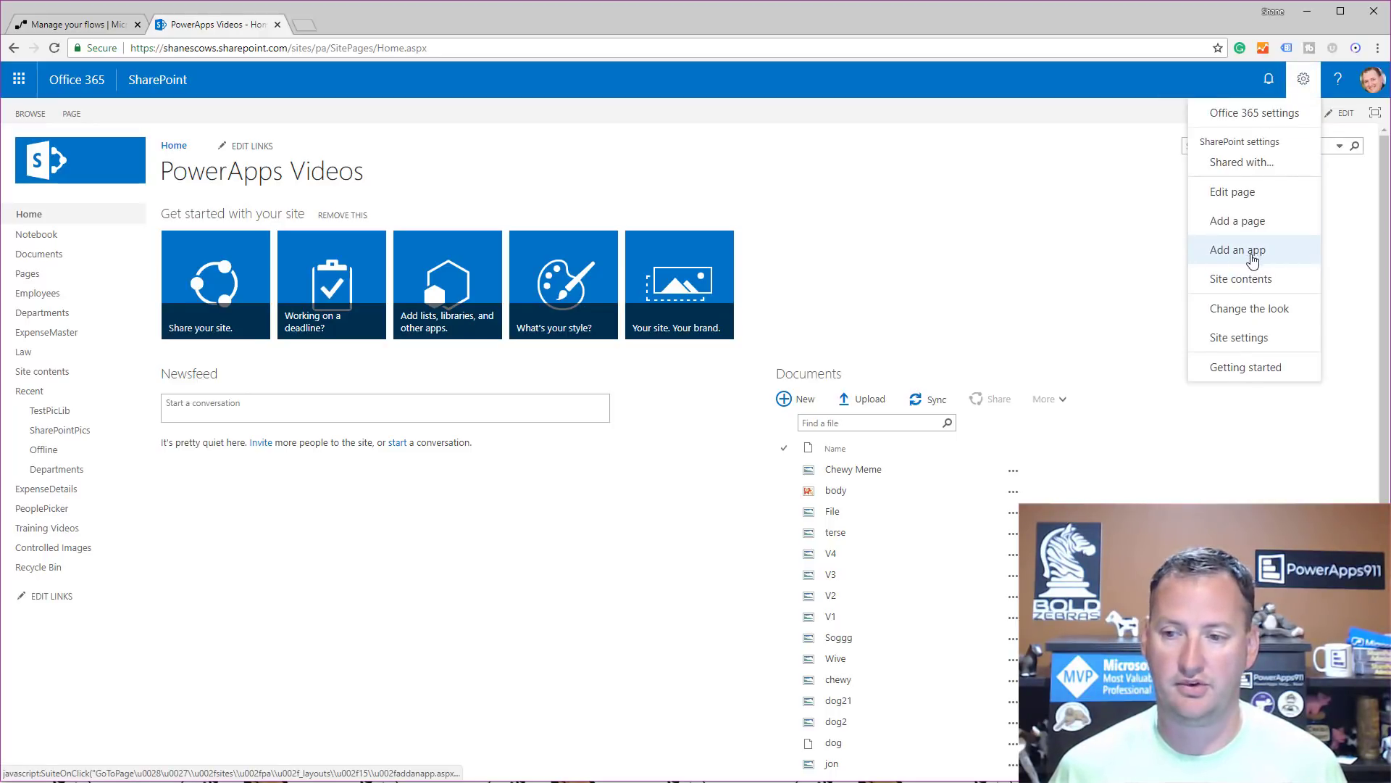
{"action": "left_click", "coordinate": [1261, 255]}
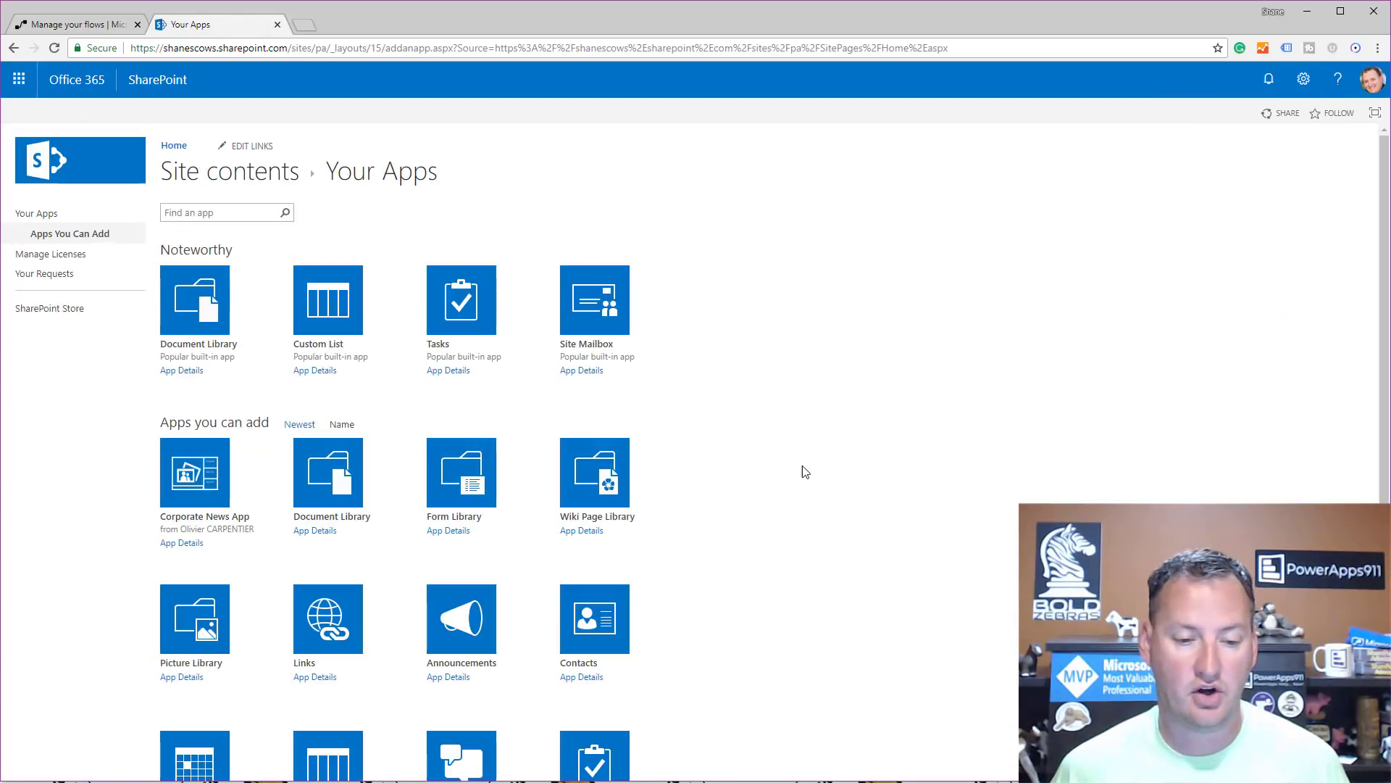
{"action": "left_click", "coordinate": [208, 638]}
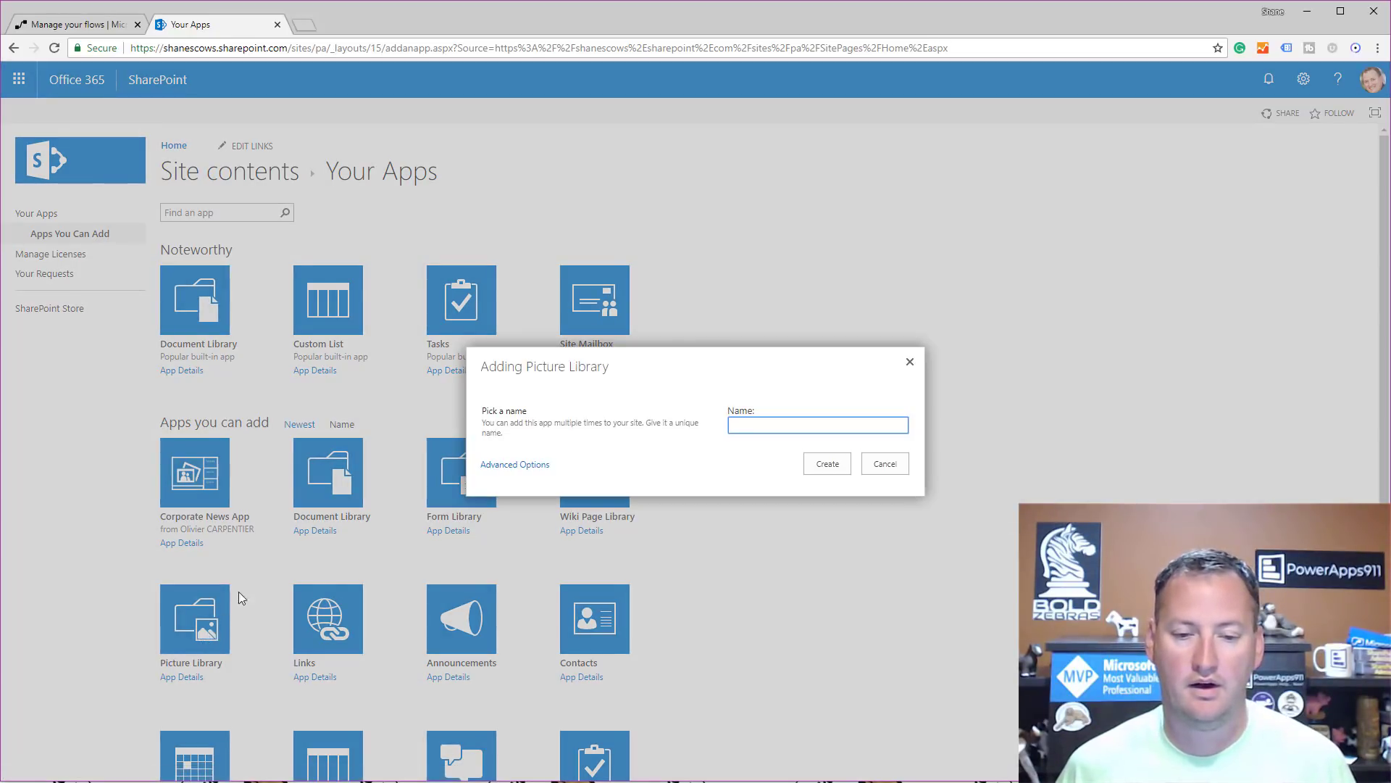
{"action": "left_click", "coordinate": [769, 425]}
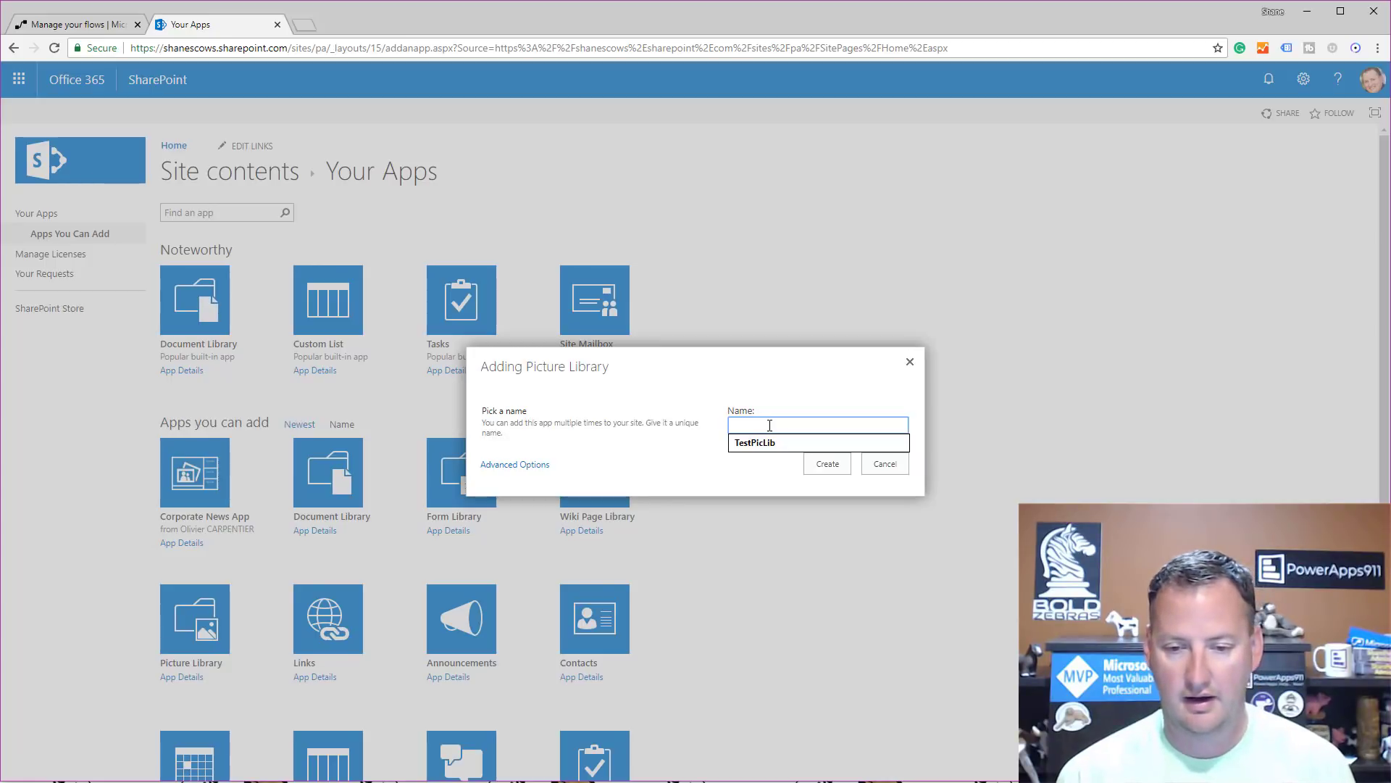
{"action": "type", "text": "VideoFlows"}
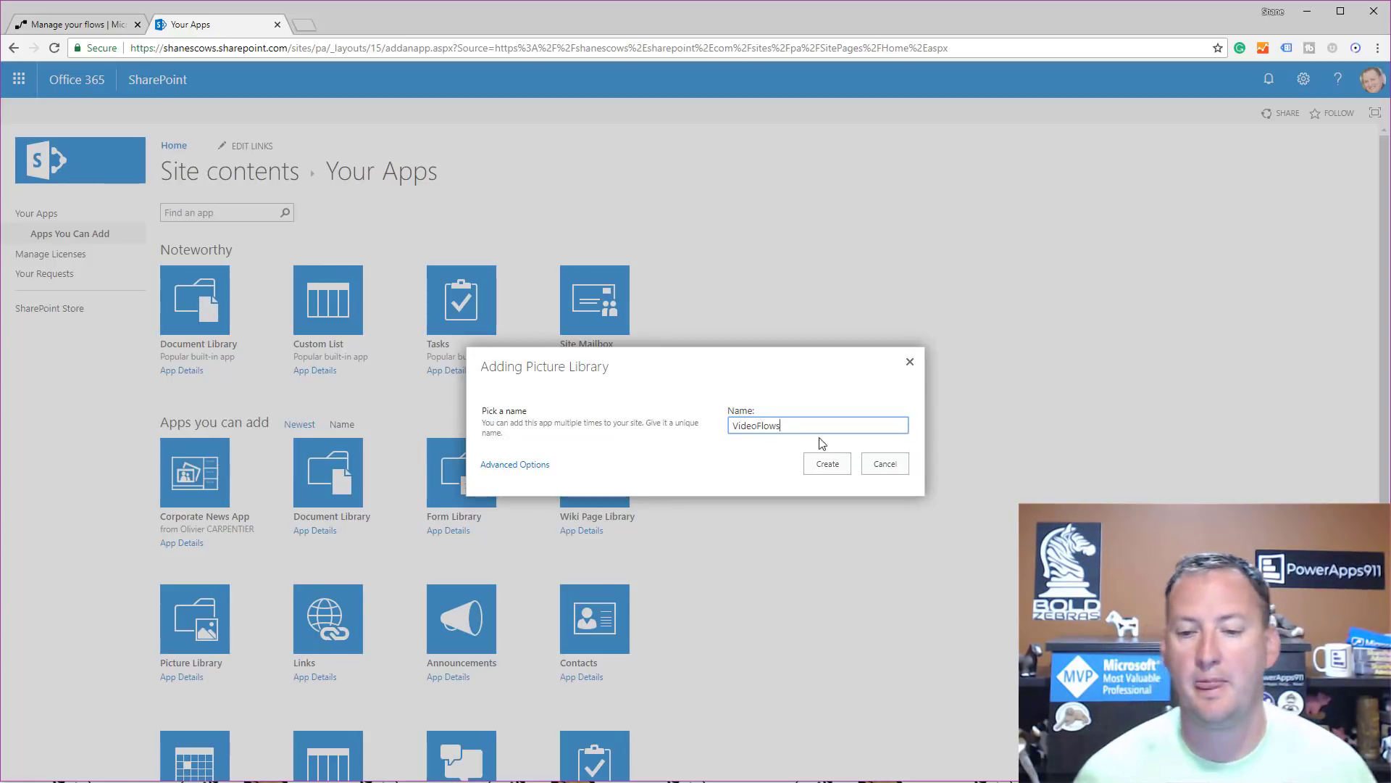
{"action": "left_click", "coordinate": [836, 465]}
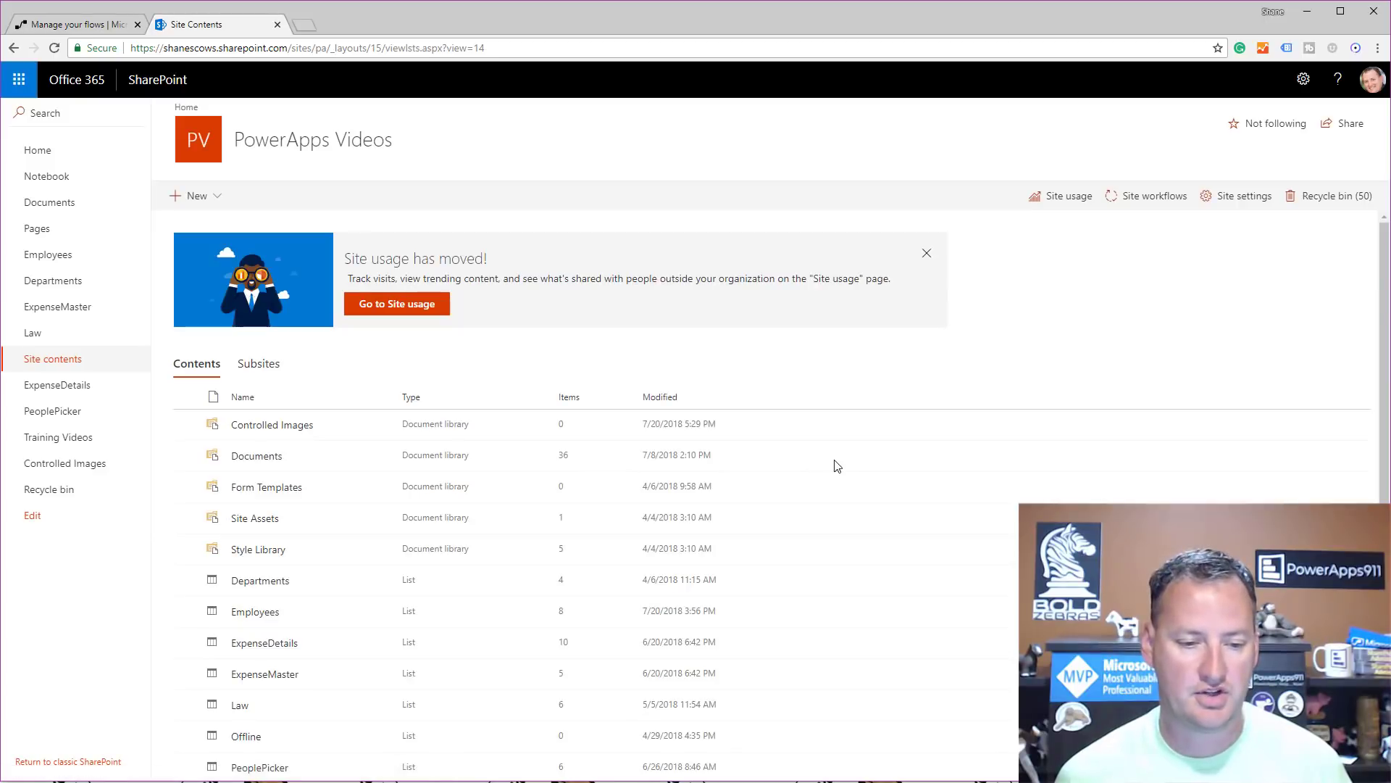
- Open the VideoFlows picture library from the site contents in a separate browser tab
{"action": "scroll", "coordinate": [799, 573], "scroll_direction": "down", "scroll_amount": 1}
{"action": "scroll", "coordinate": [799, 573], "scroll_direction": "down", "scroll_amount": 3}
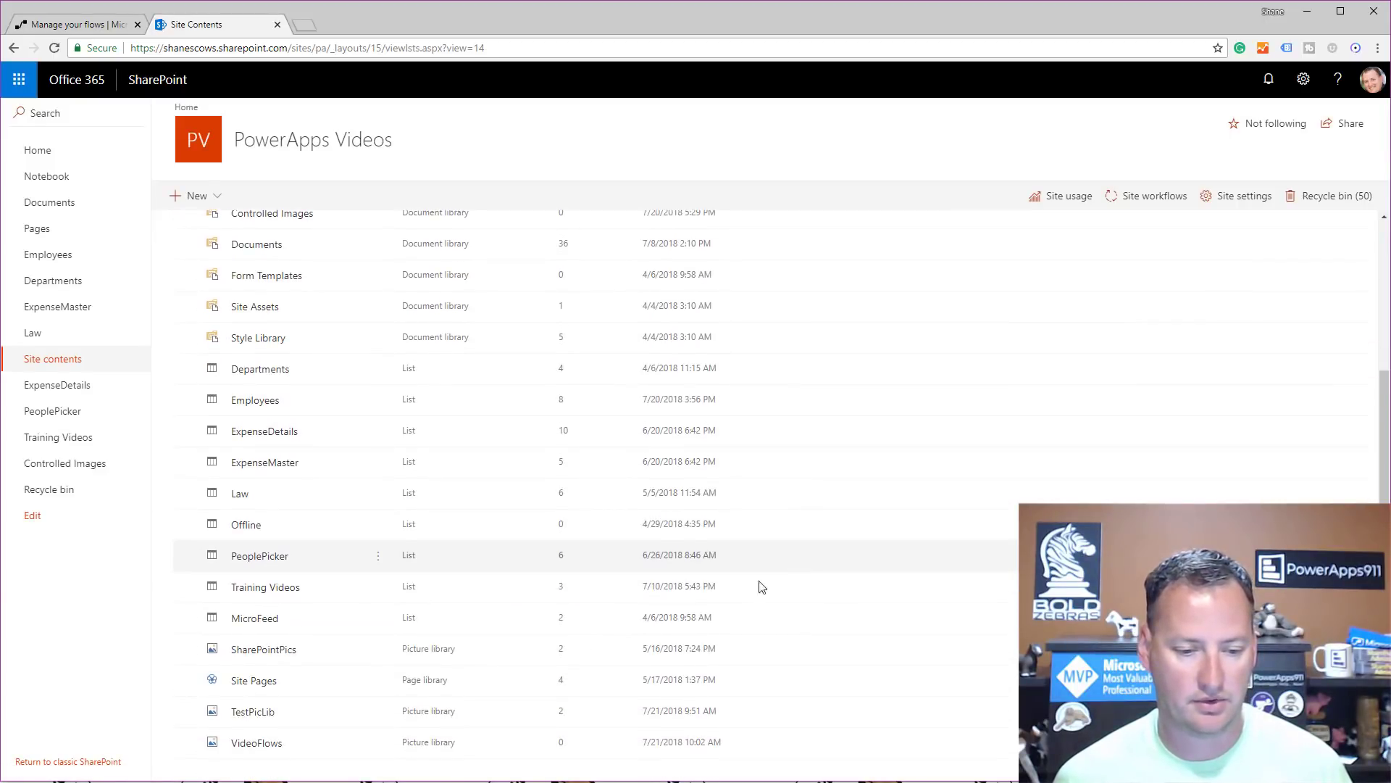
{"action": "left_click", "coordinate": [257, 743]}
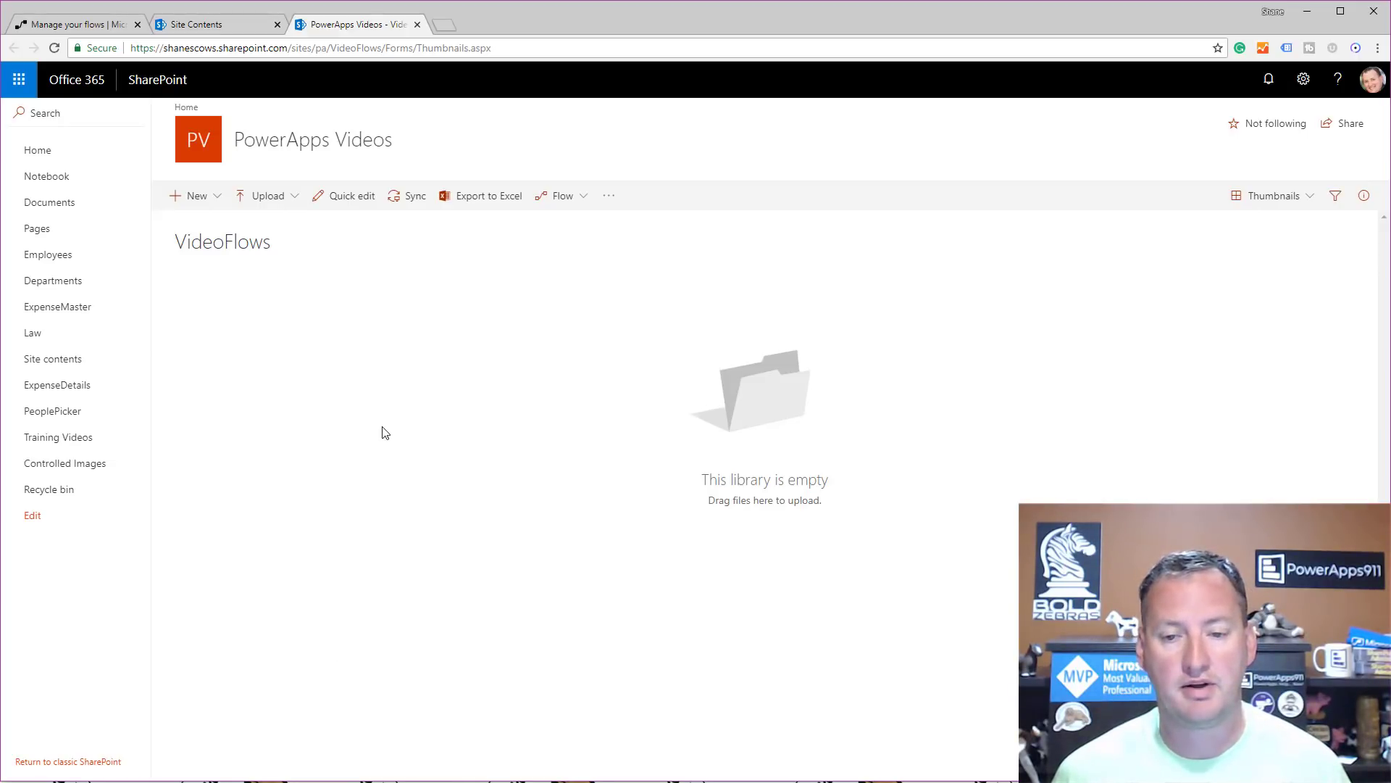
- Require content approval for submitted items in the VideoFlows library's versioning settings, save, and return to the library
{"action": "left_click", "coordinate": [1304, 81]}
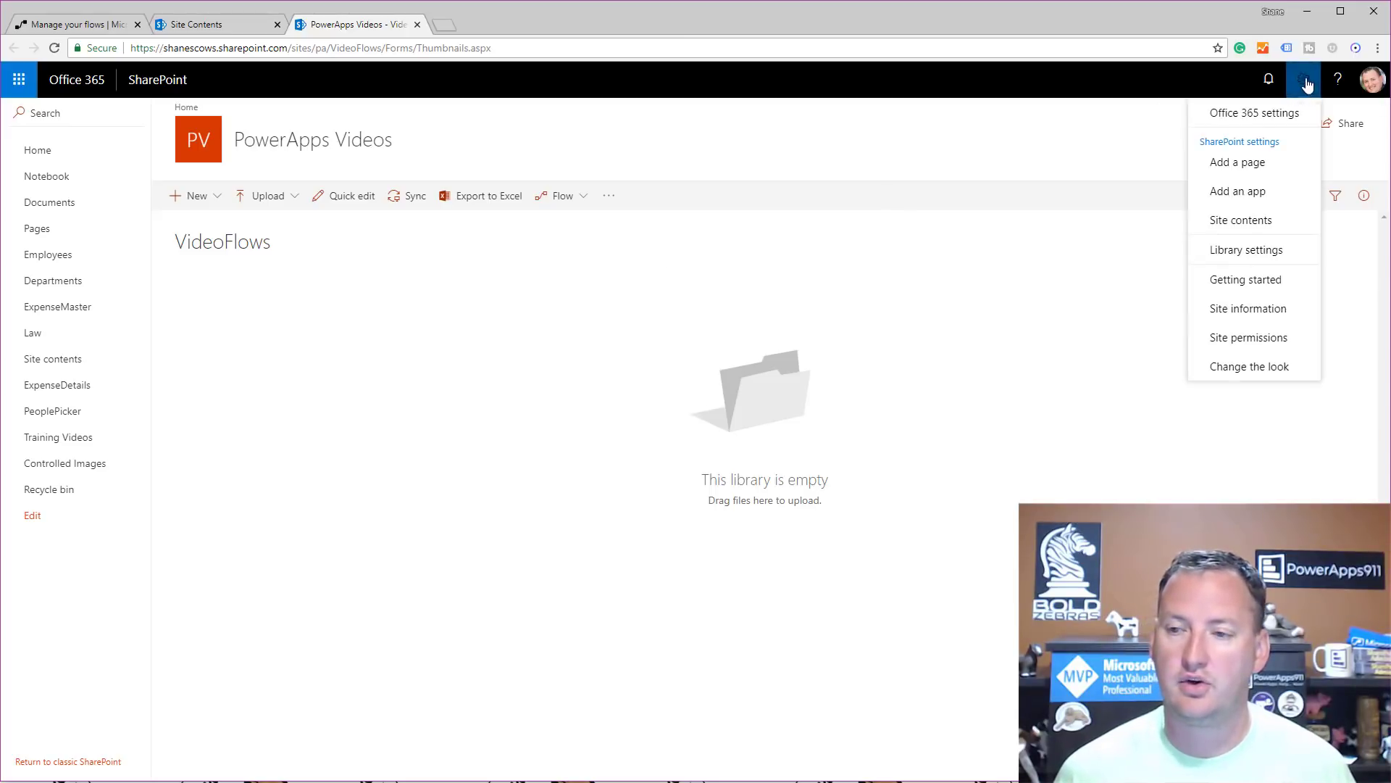
{"action": "left_click", "coordinate": [1260, 252]}
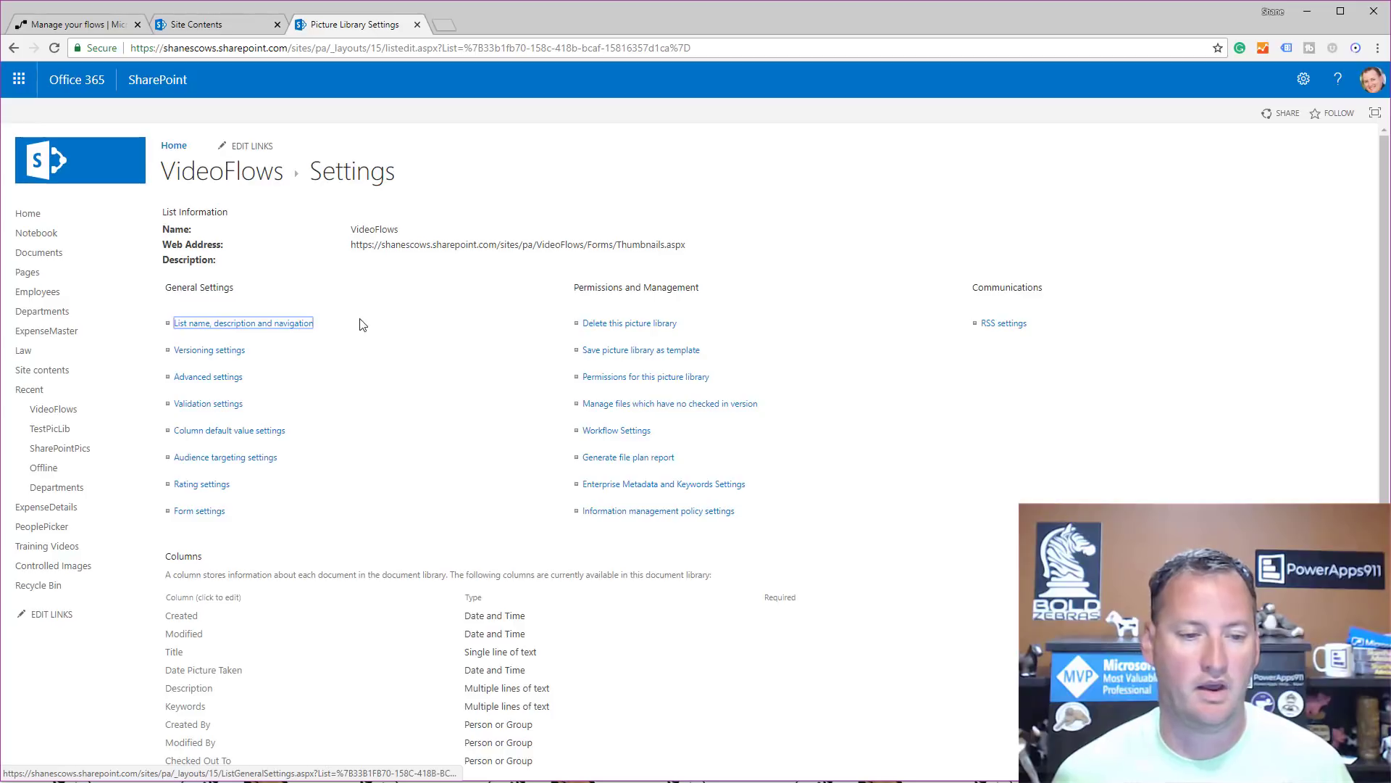
{"action": "left_click", "coordinate": [233, 354]}
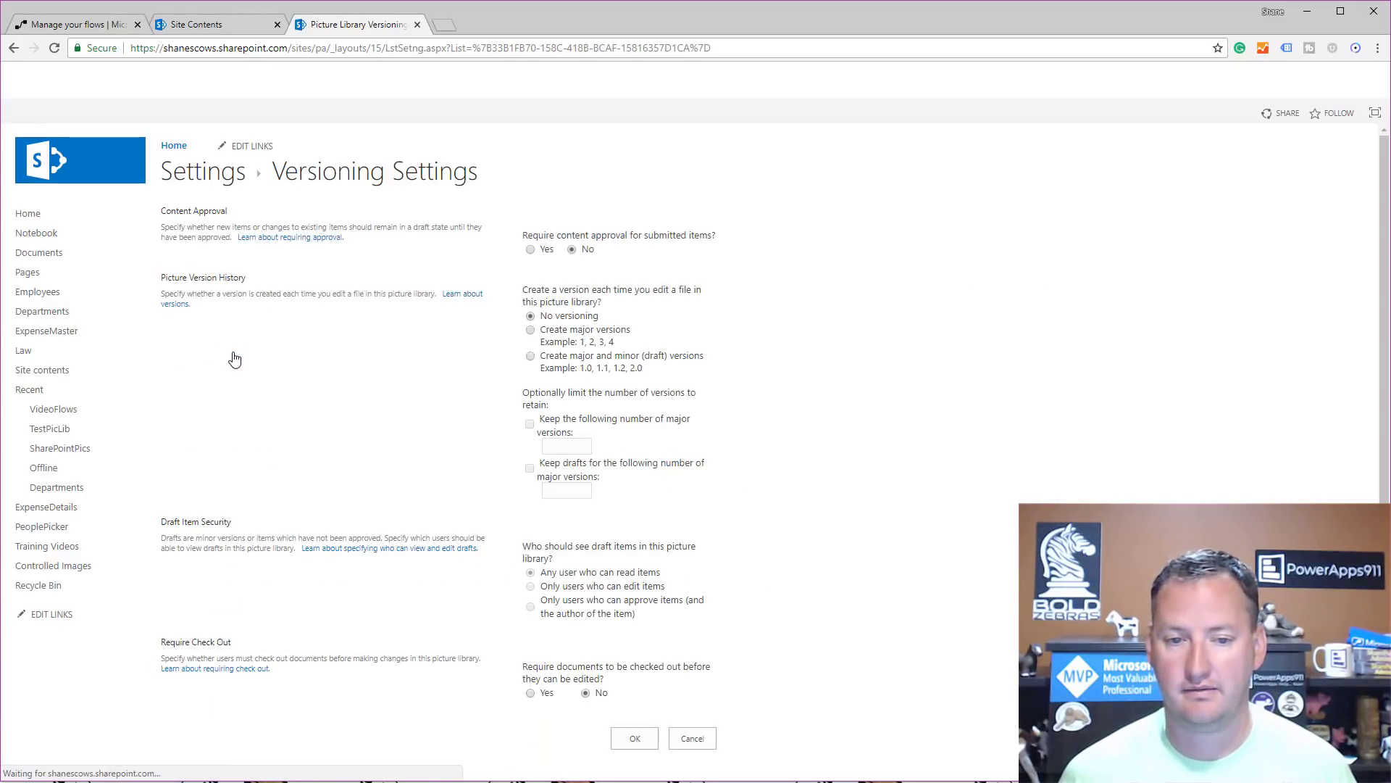
{"action": "left_click", "coordinate": [530, 251]}
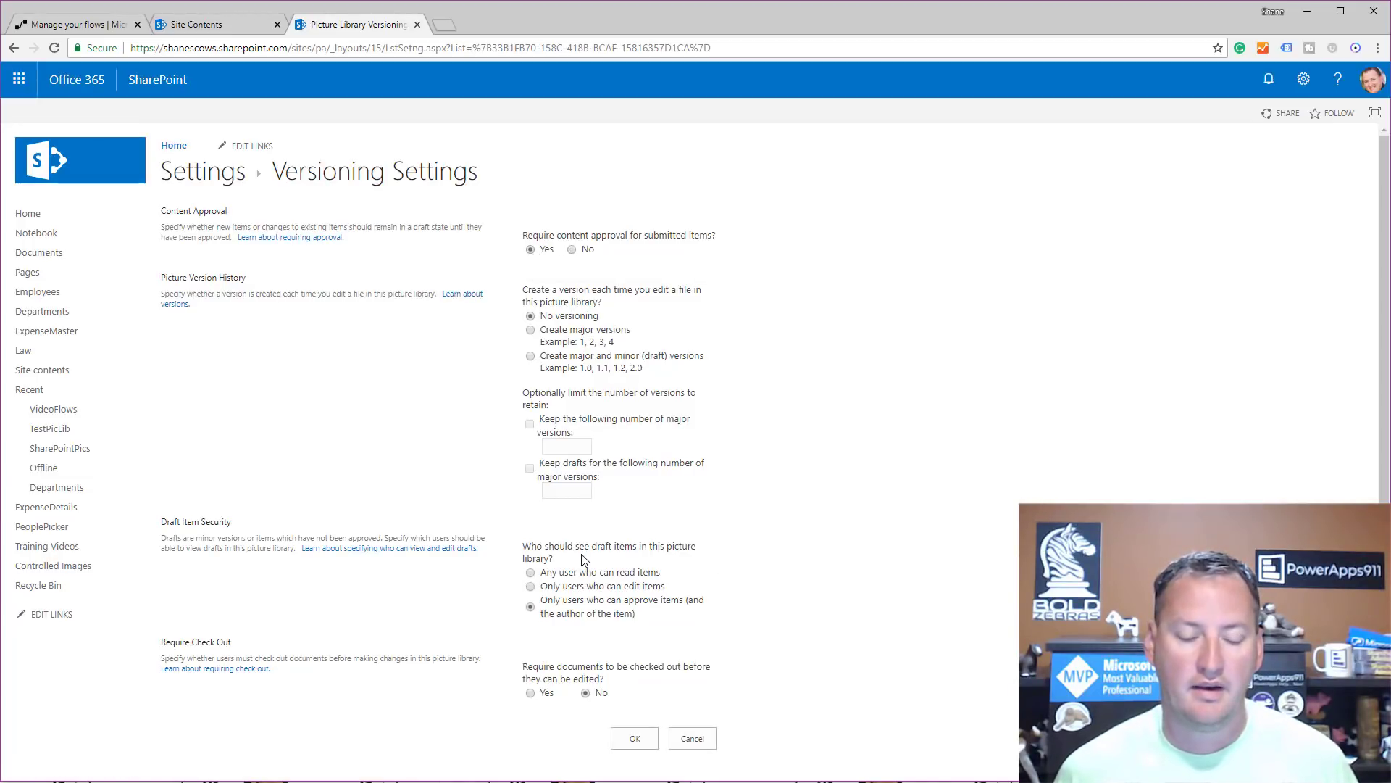
{"action": "scroll", "coordinate": [732, 591], "scroll_direction": "down", "scroll_amount": 1}
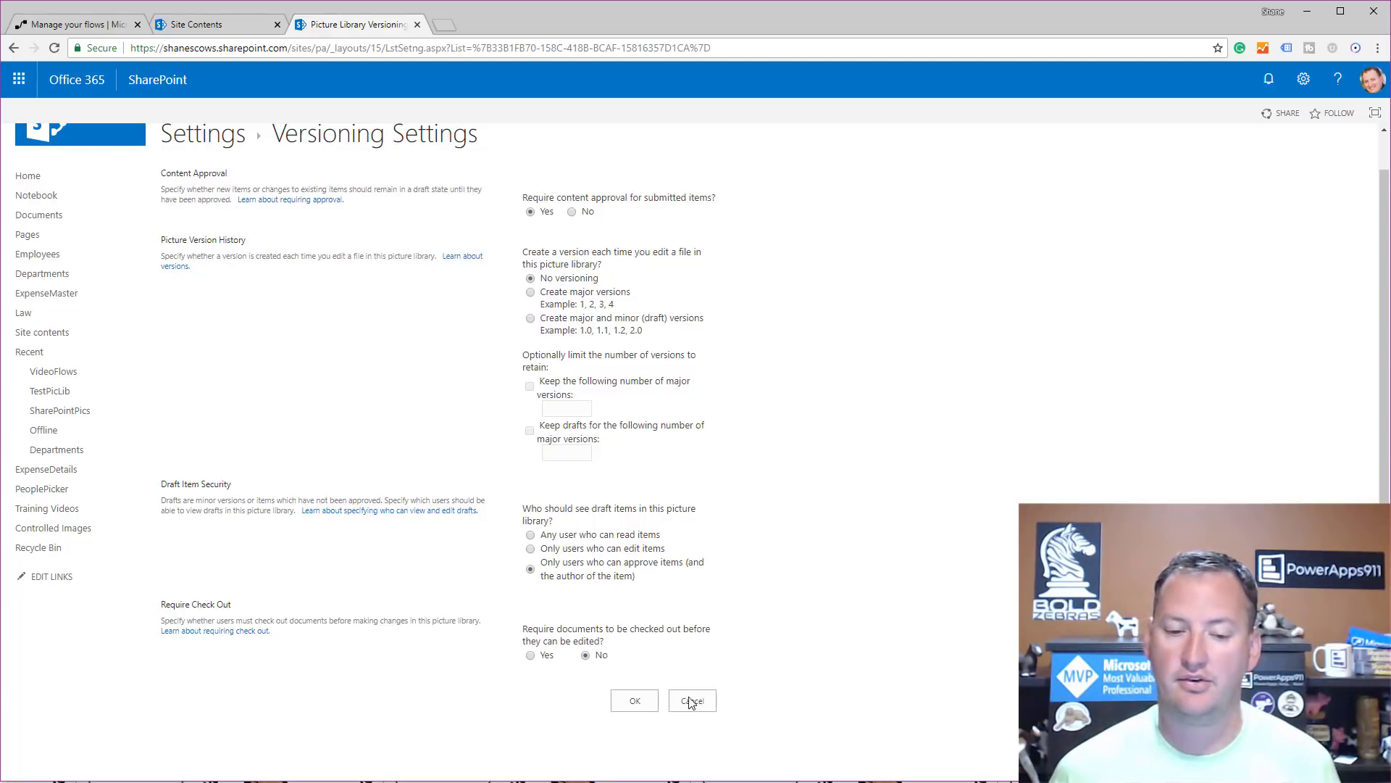
{"action": "left_click", "coordinate": [645, 703]}
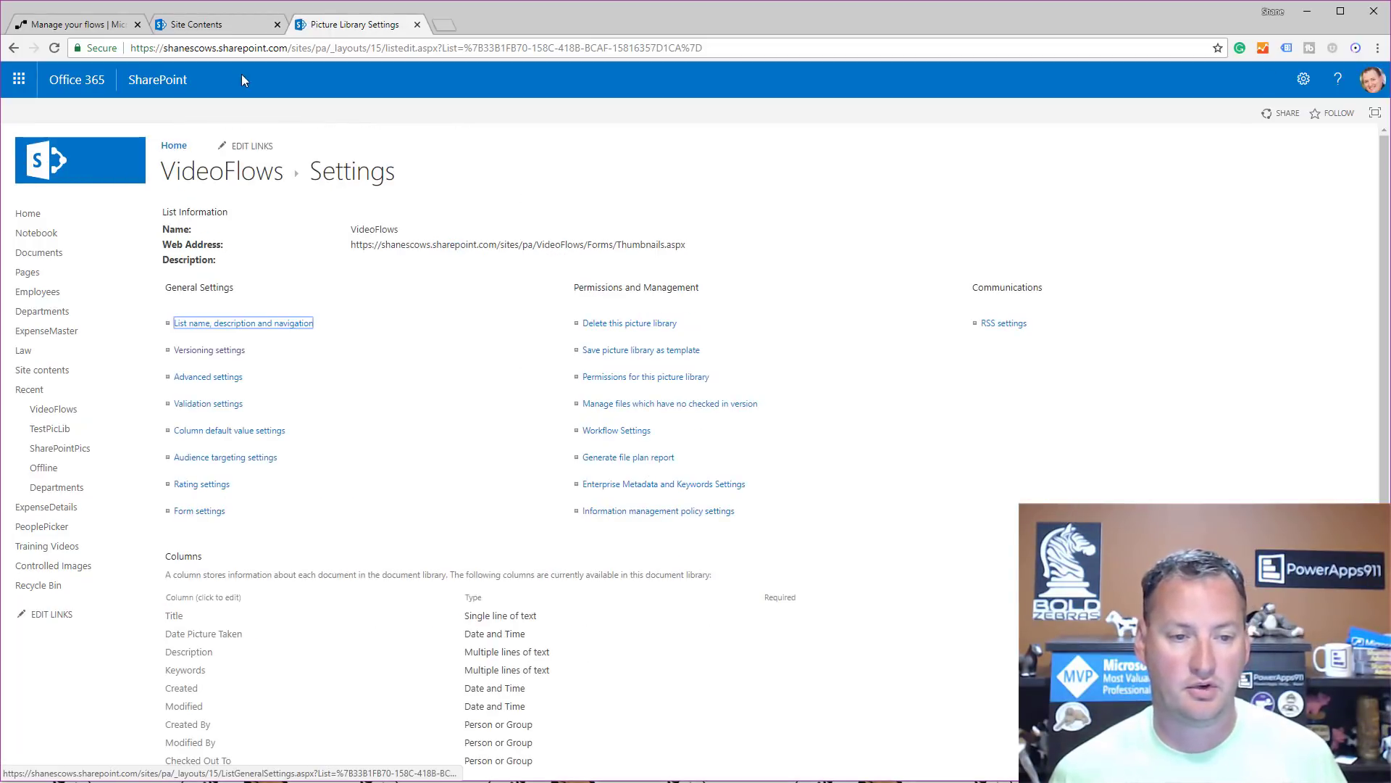
{"action": "left_click", "coordinate": [217, 175]}
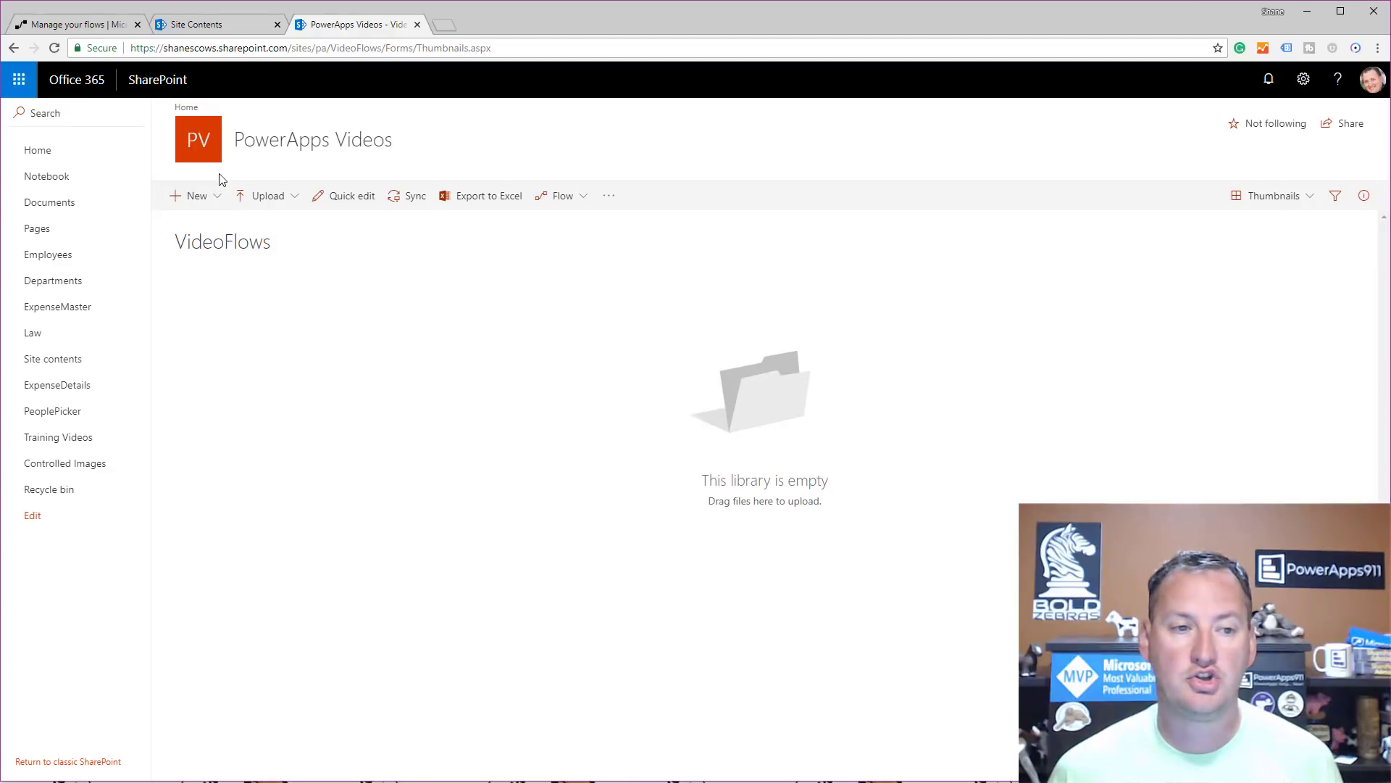
- Switch to Microsoft Flow and search its templates for "sharepoint approval"
{"action": "left_click", "coordinate": [580, 209]}
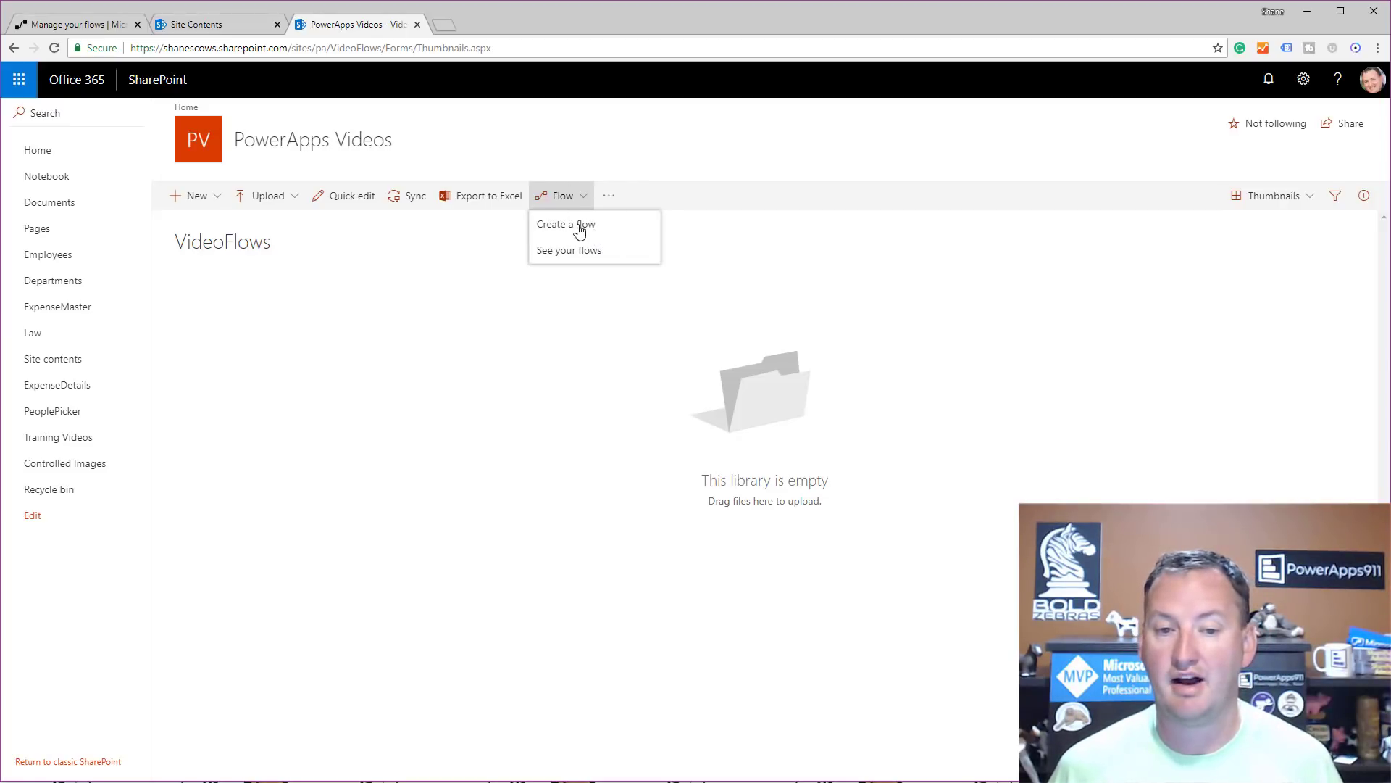
{"action": "left_click", "coordinate": [81, 26]}
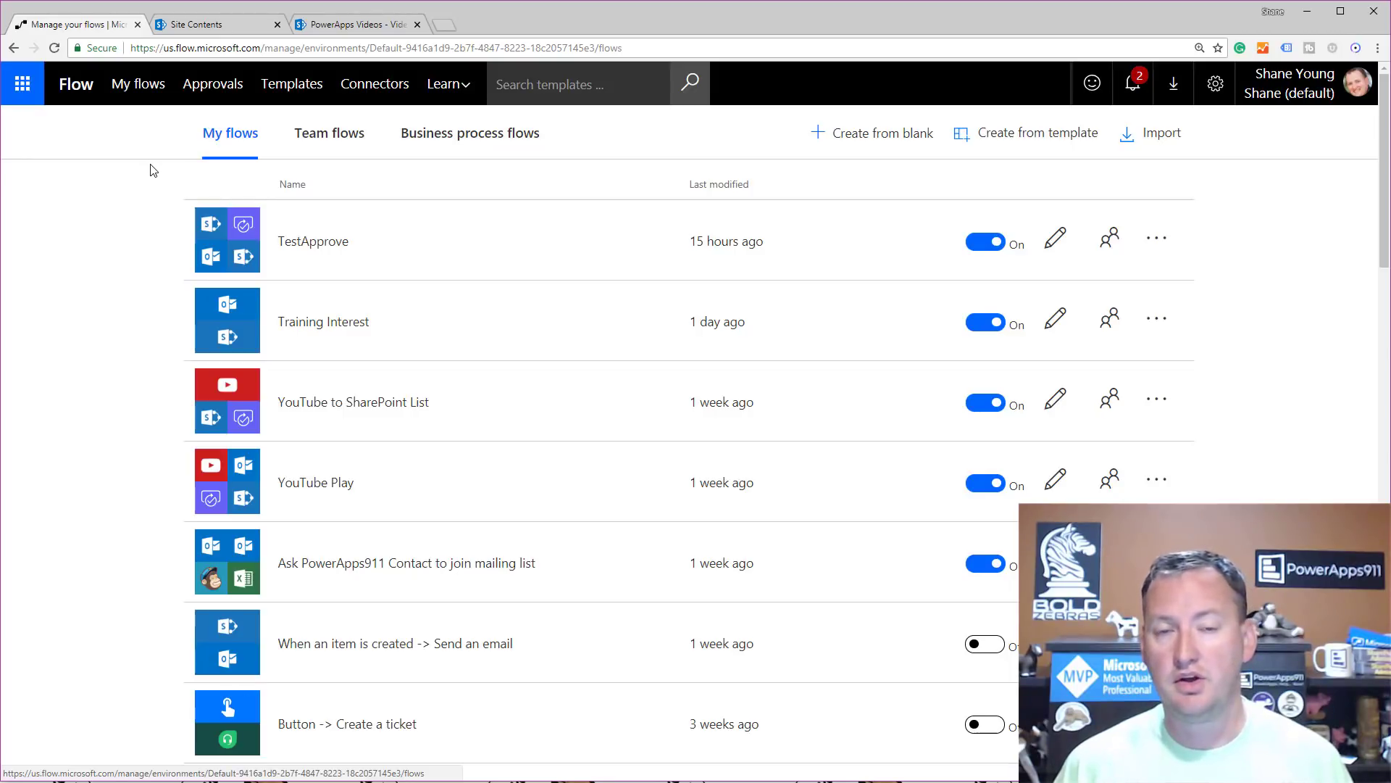
{"action": "left_click", "coordinate": [304, 89]}
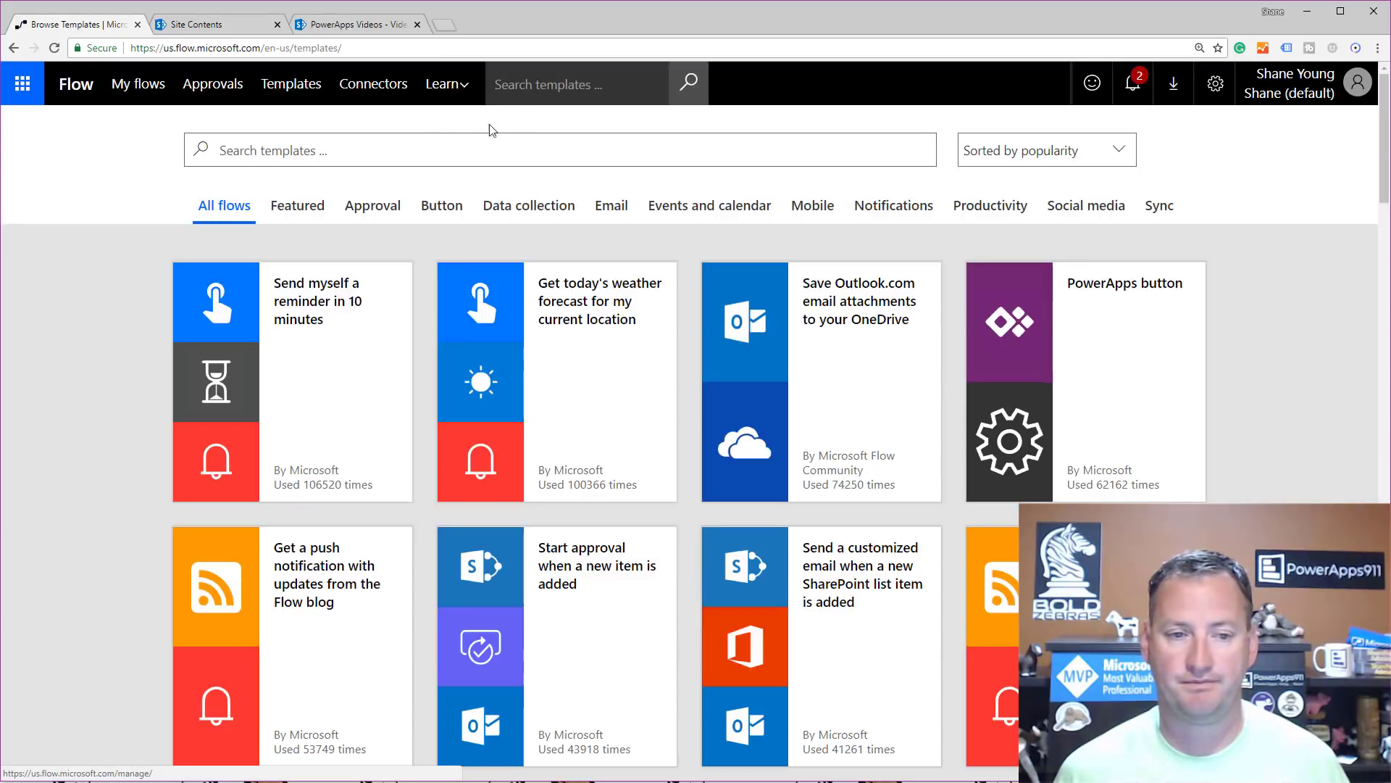
{"action": "left_click", "coordinate": [434, 143]}
{"action": "type", "text": "sha"}
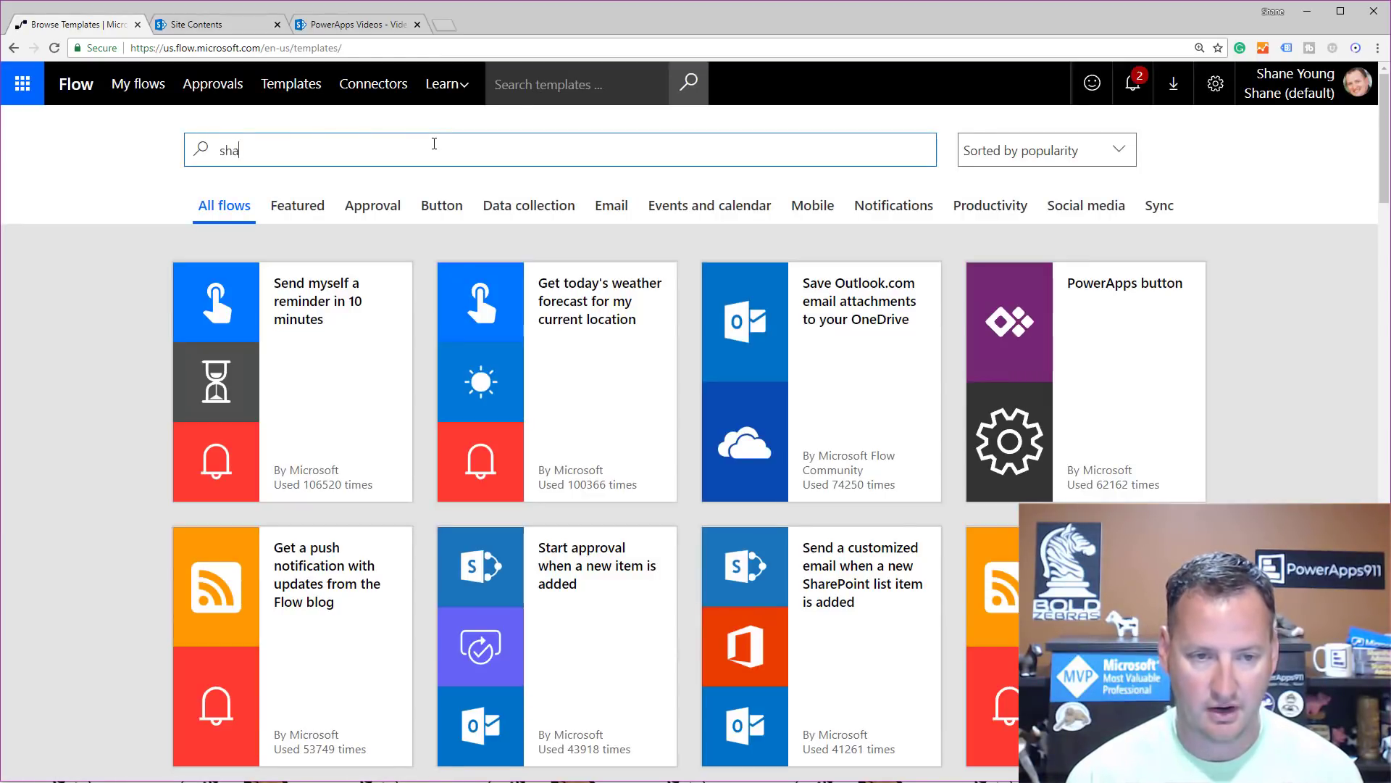
{"action": "type", "text": "repoint approval"}
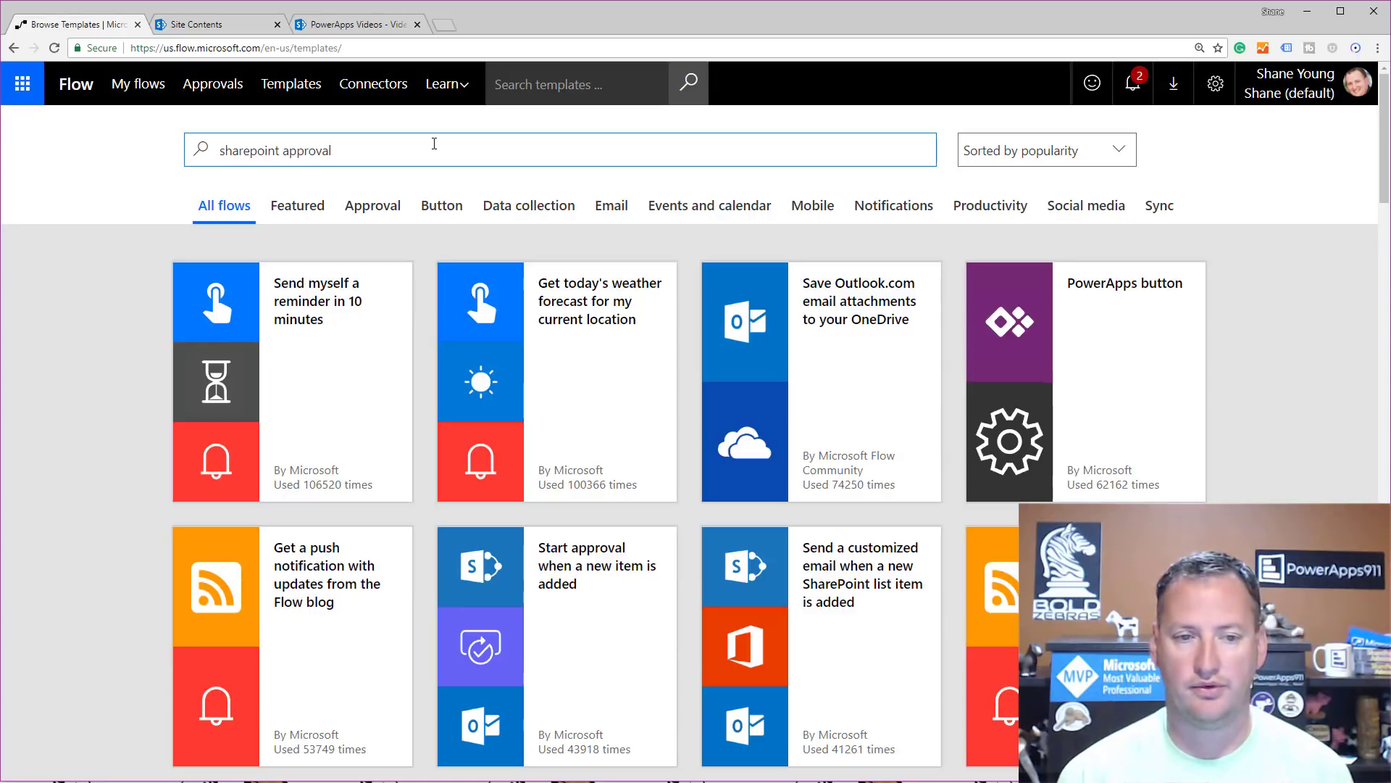
{"action": "key", "text": "Return"}
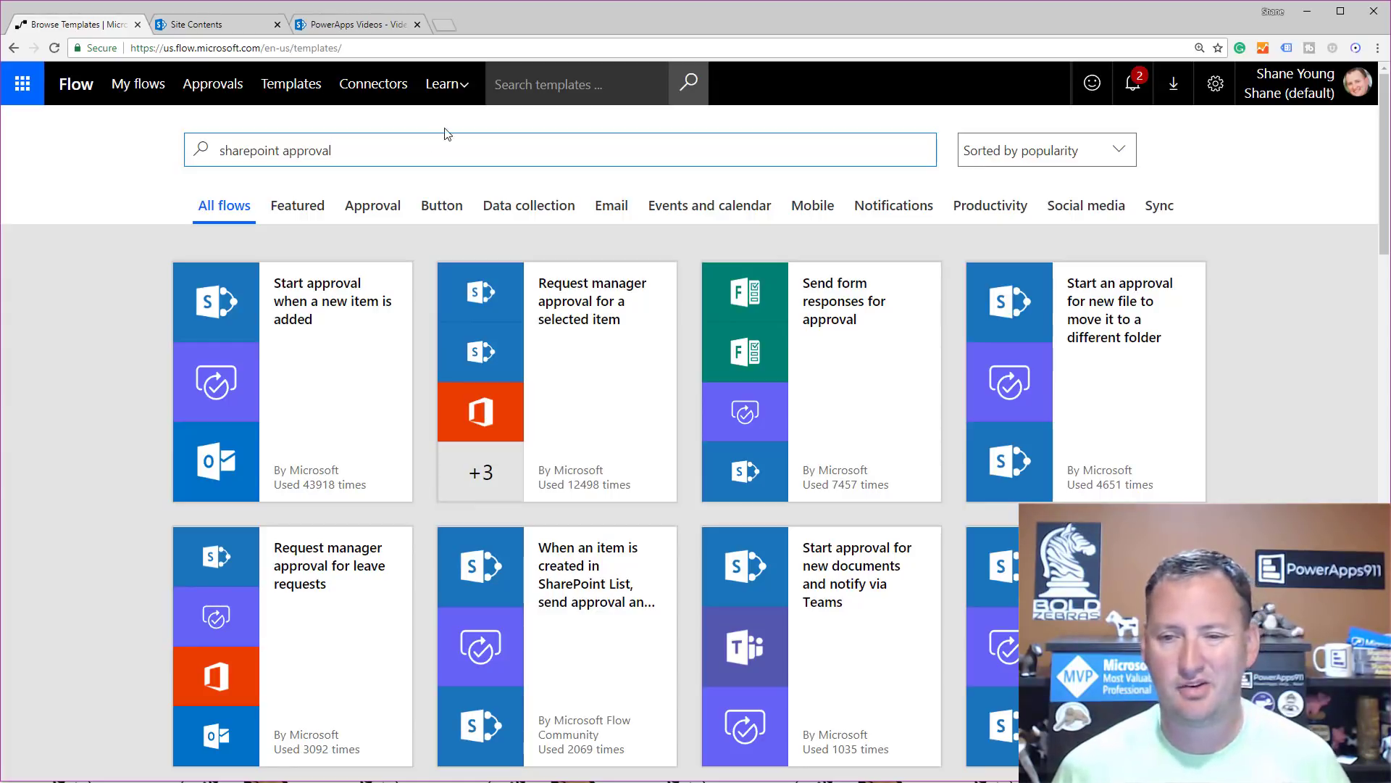
- Create a flow from blank with the SharePoint trigger "When a file is created (properties only)"
{"action": "left_click", "coordinate": [138, 85]}
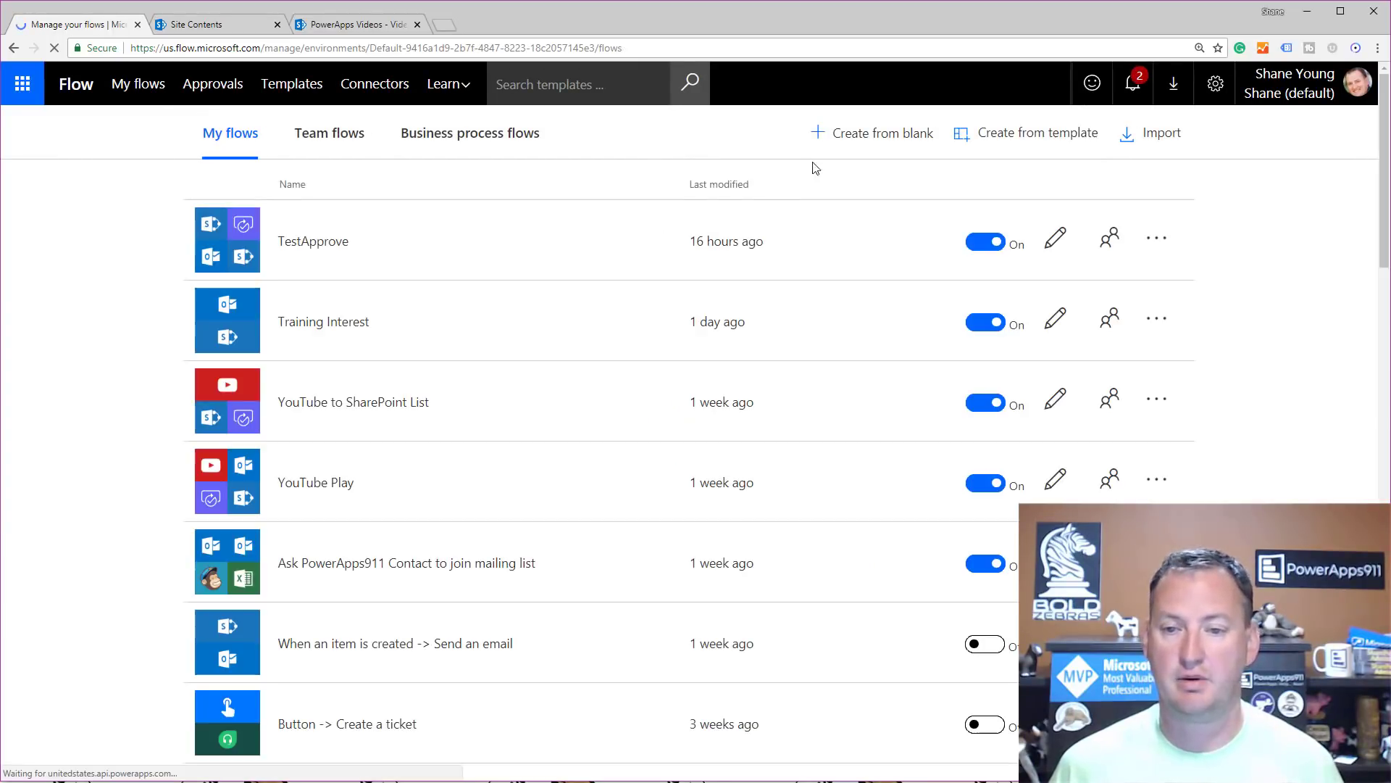
{"action": "left_click", "coordinate": [878, 135]}
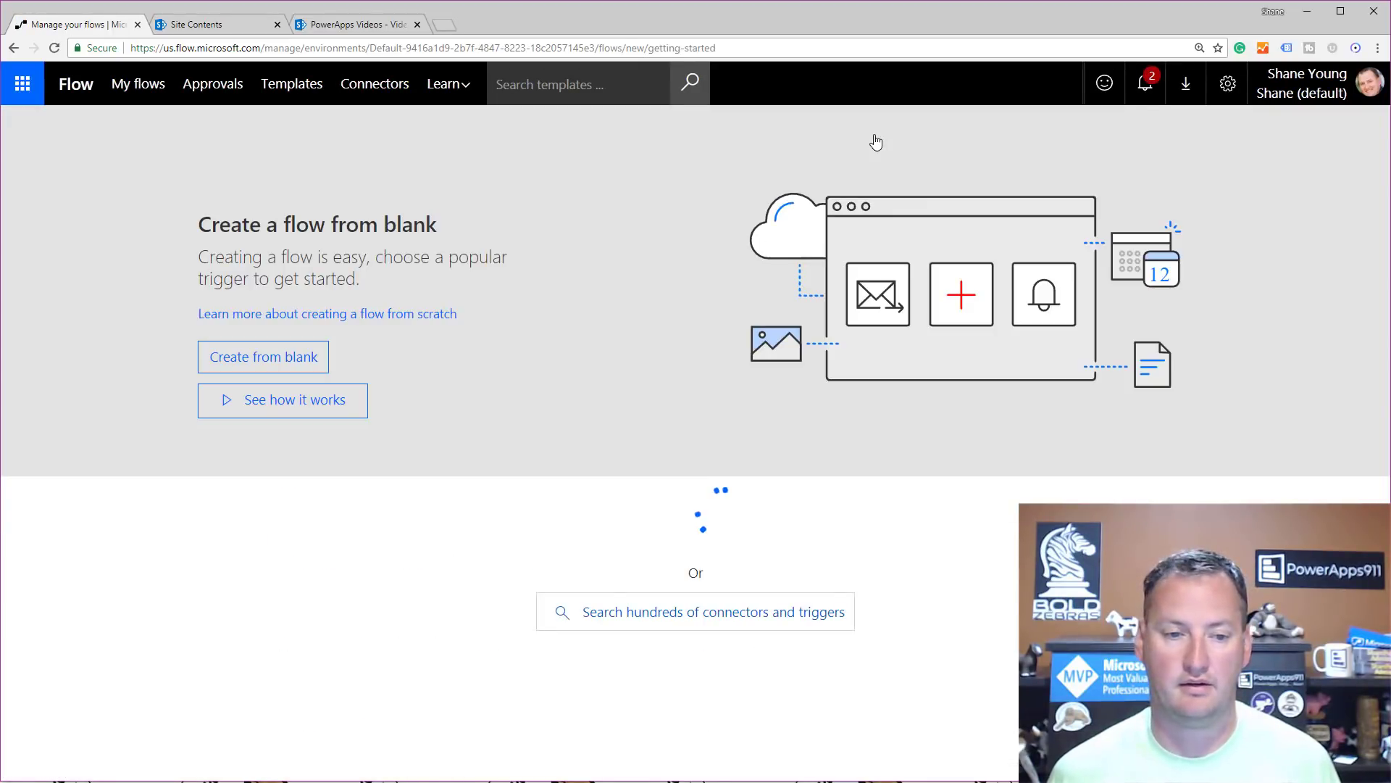
{"action": "left_click", "coordinate": [282, 374]}
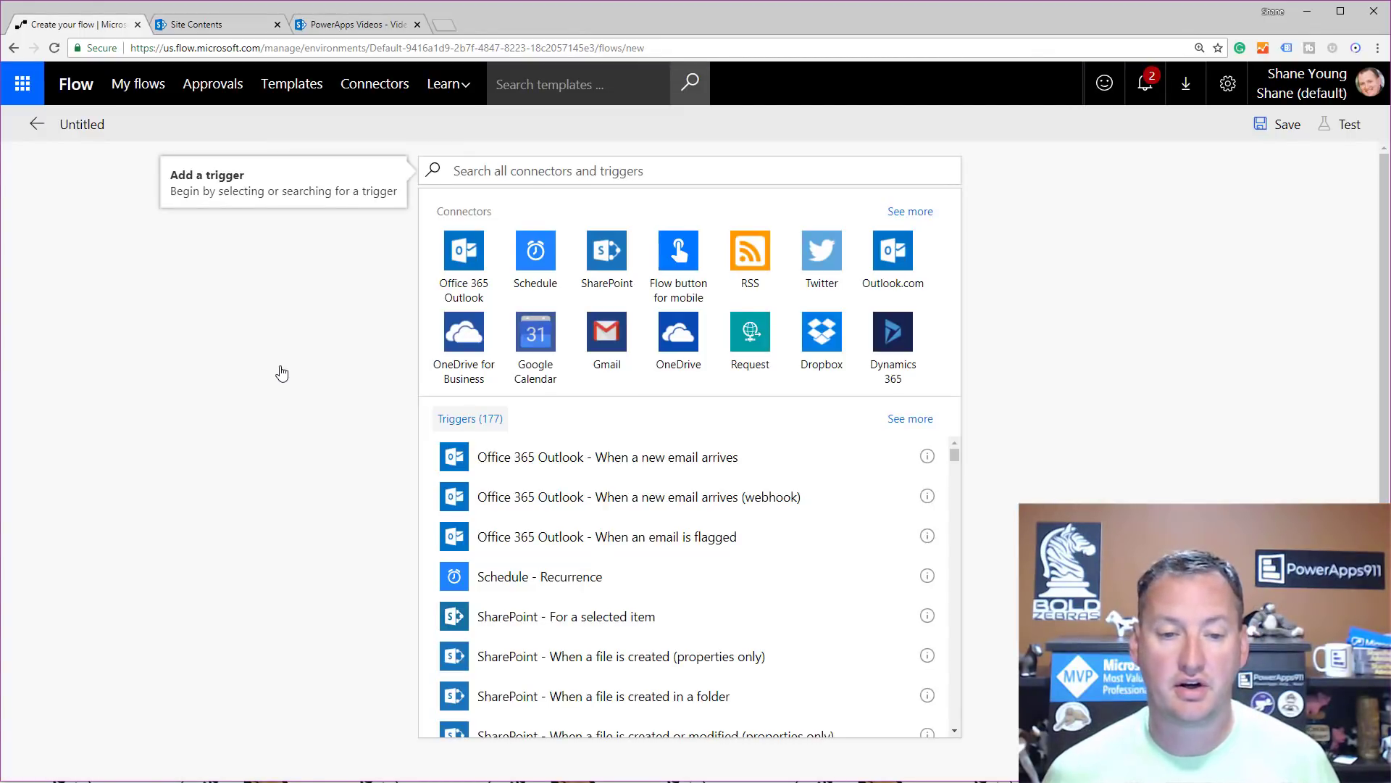
{"action": "left_click", "coordinate": [615, 272]}
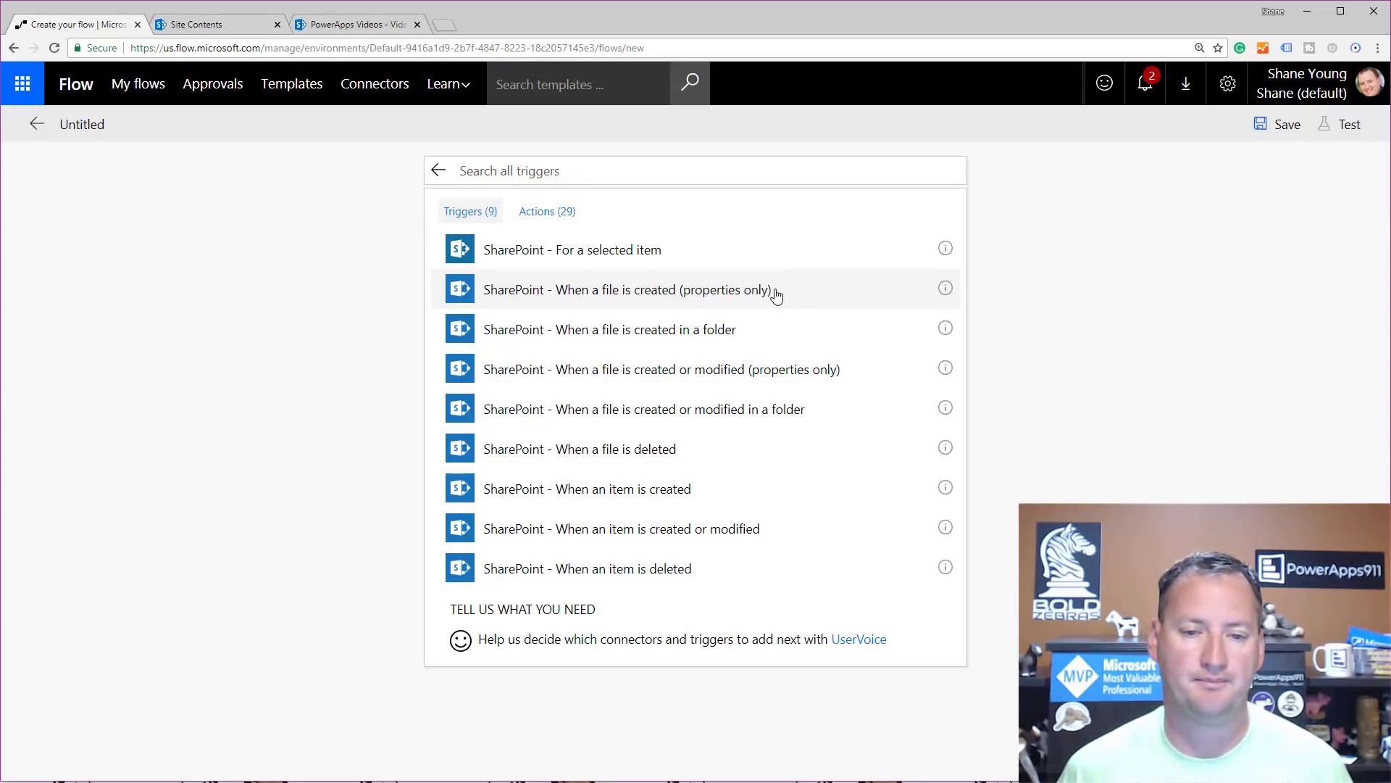
{"action": "left_click", "coordinate": [772, 293]}
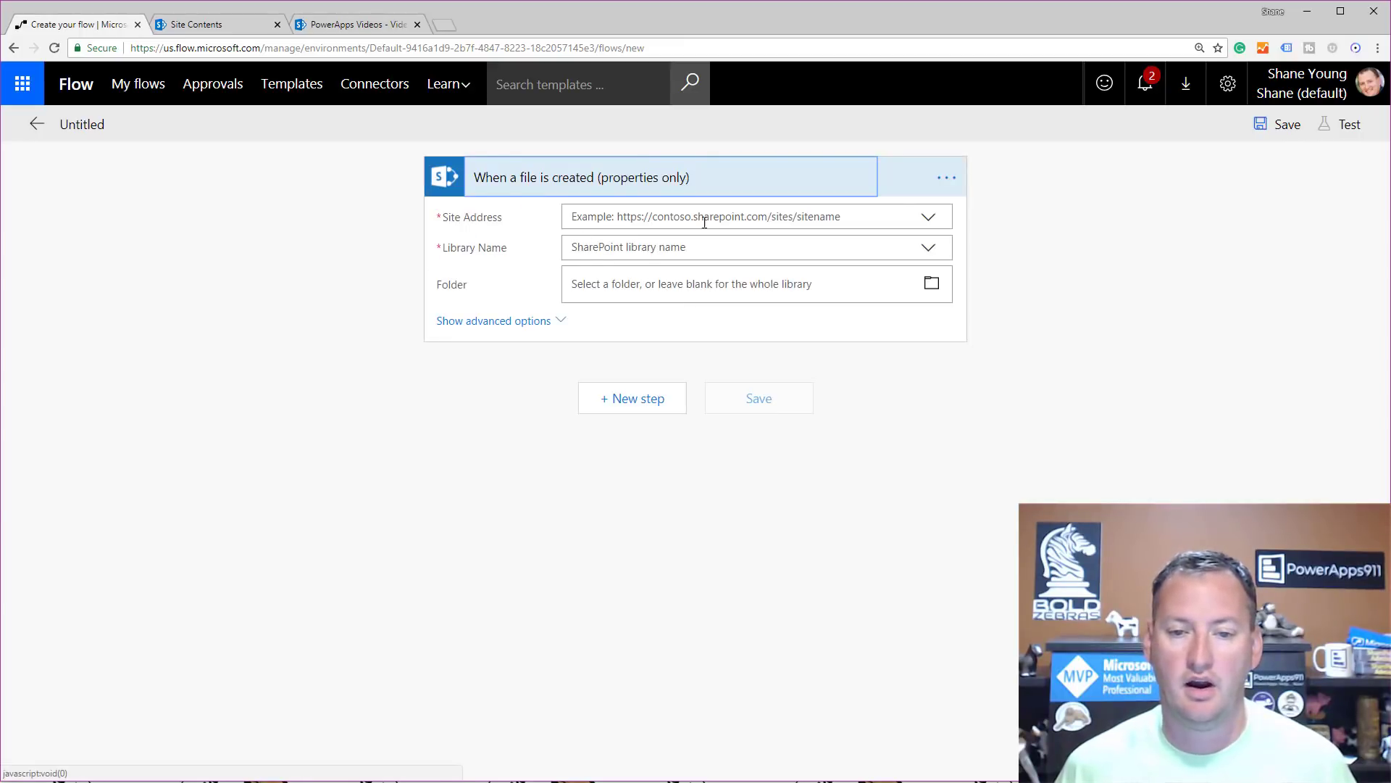
- Set the trigger's site address to PowerApps Videos and enter VideoFlows as a custom library name
{"action": "left_click", "coordinate": [929, 217]}
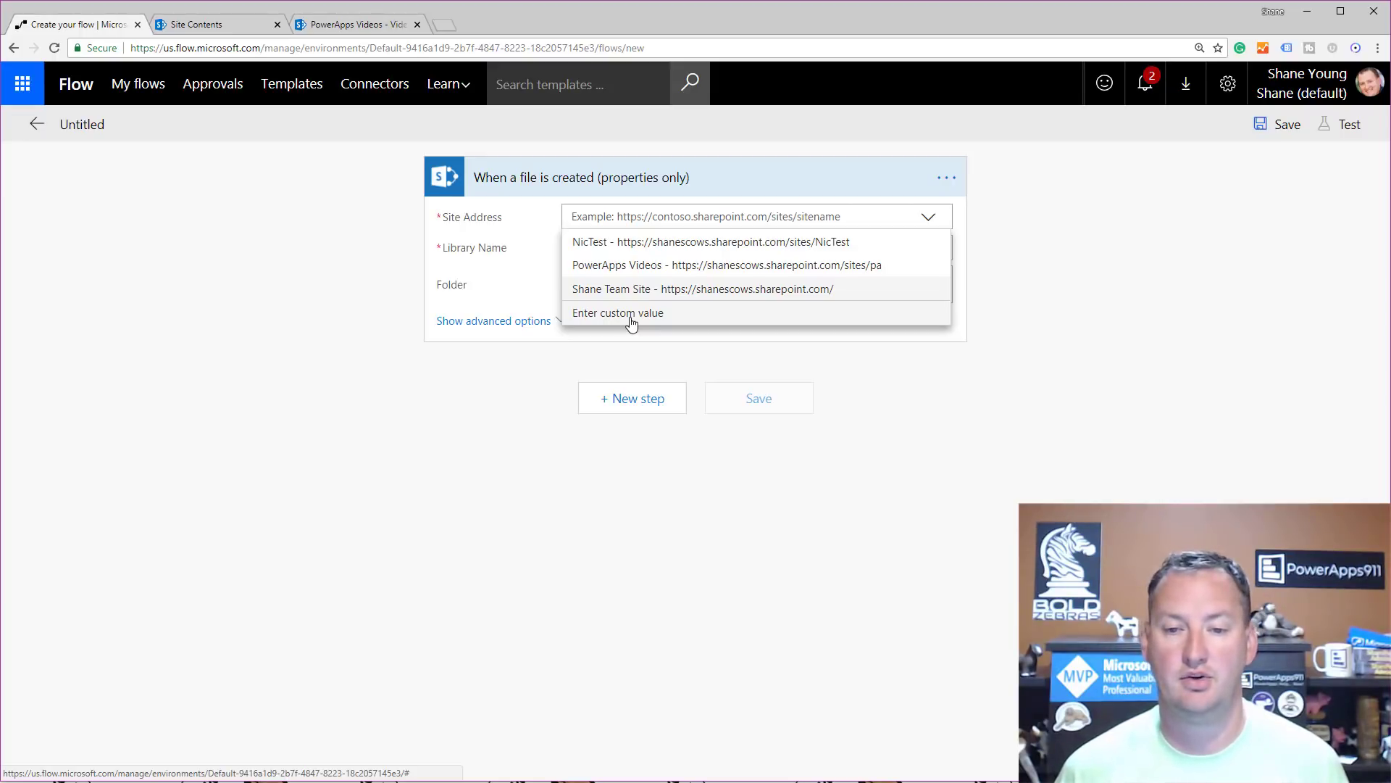
{"action": "left_click", "coordinate": [853, 271]}
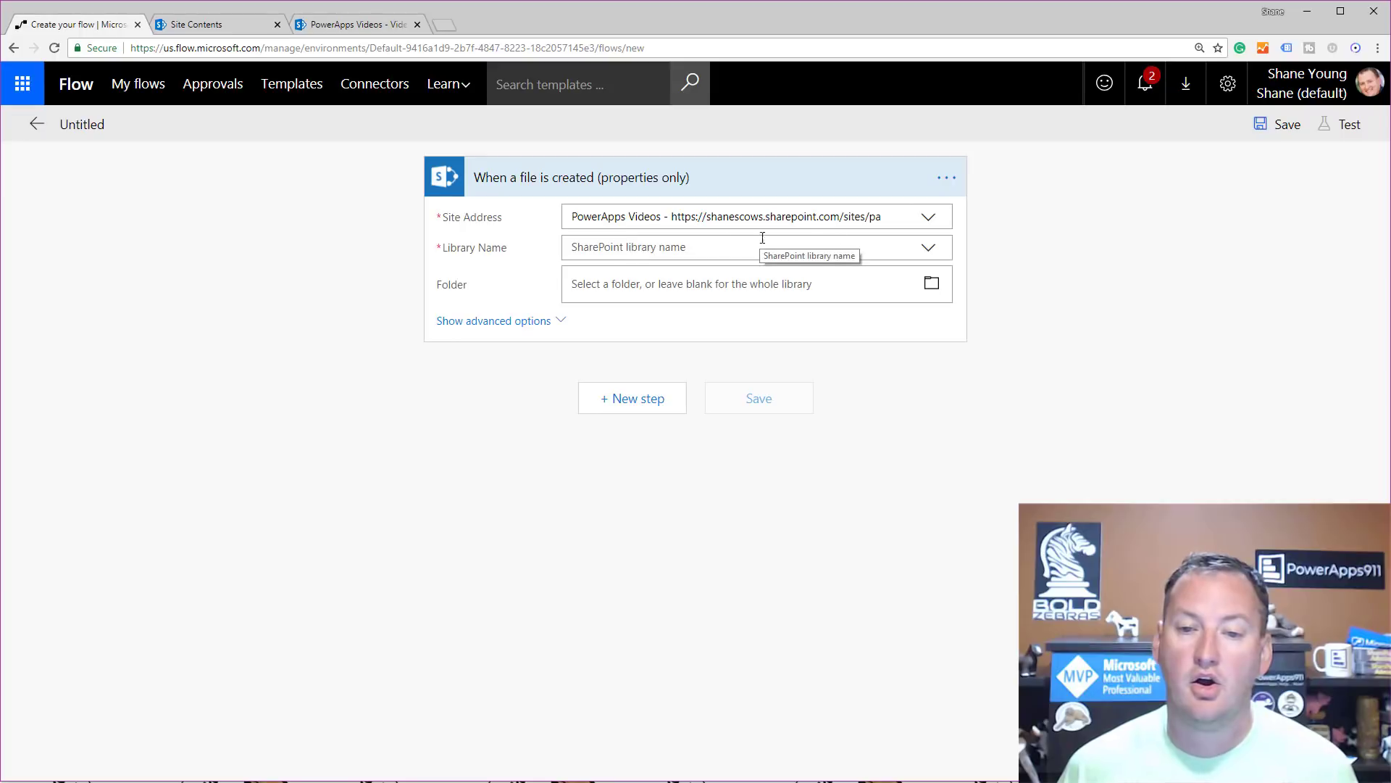
{"action": "left_click", "coordinate": [930, 250]}
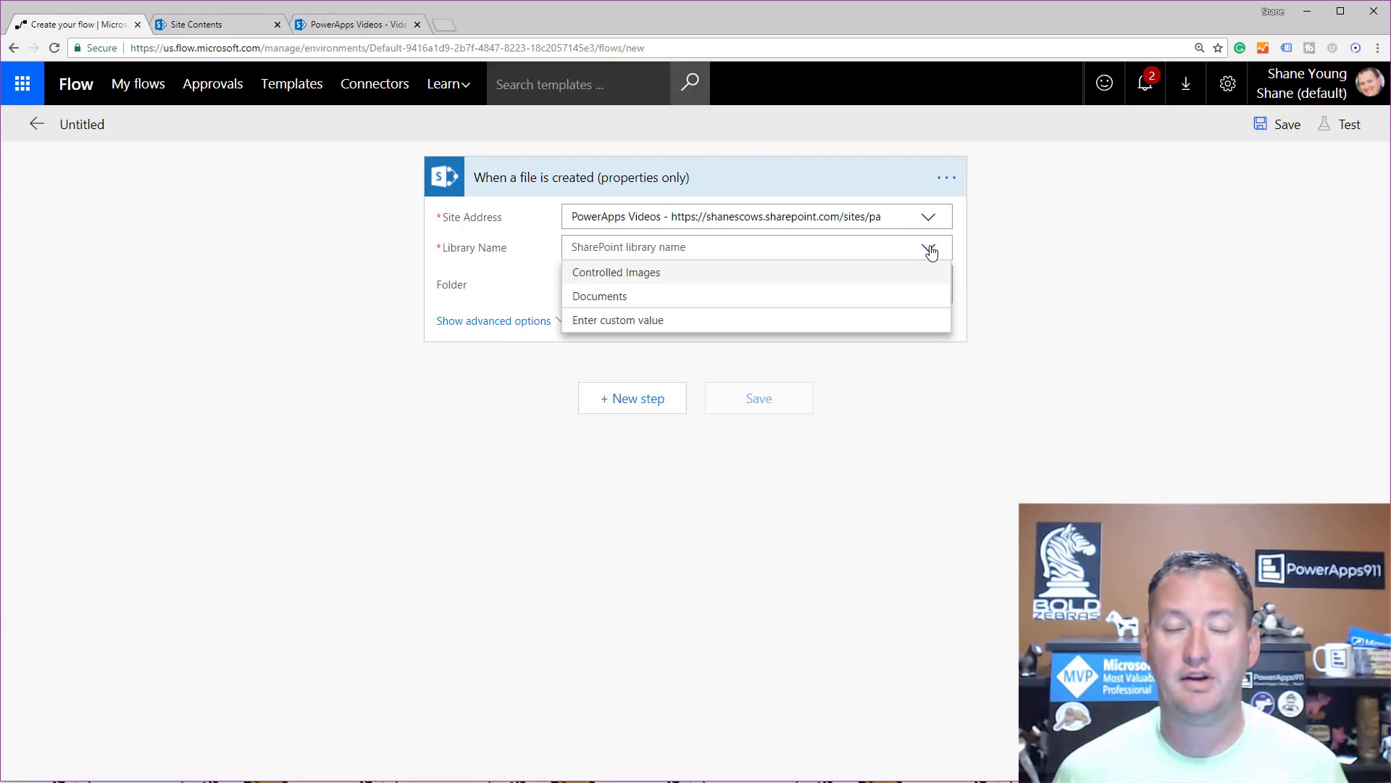
{"action": "left_click", "coordinate": [638, 322]}
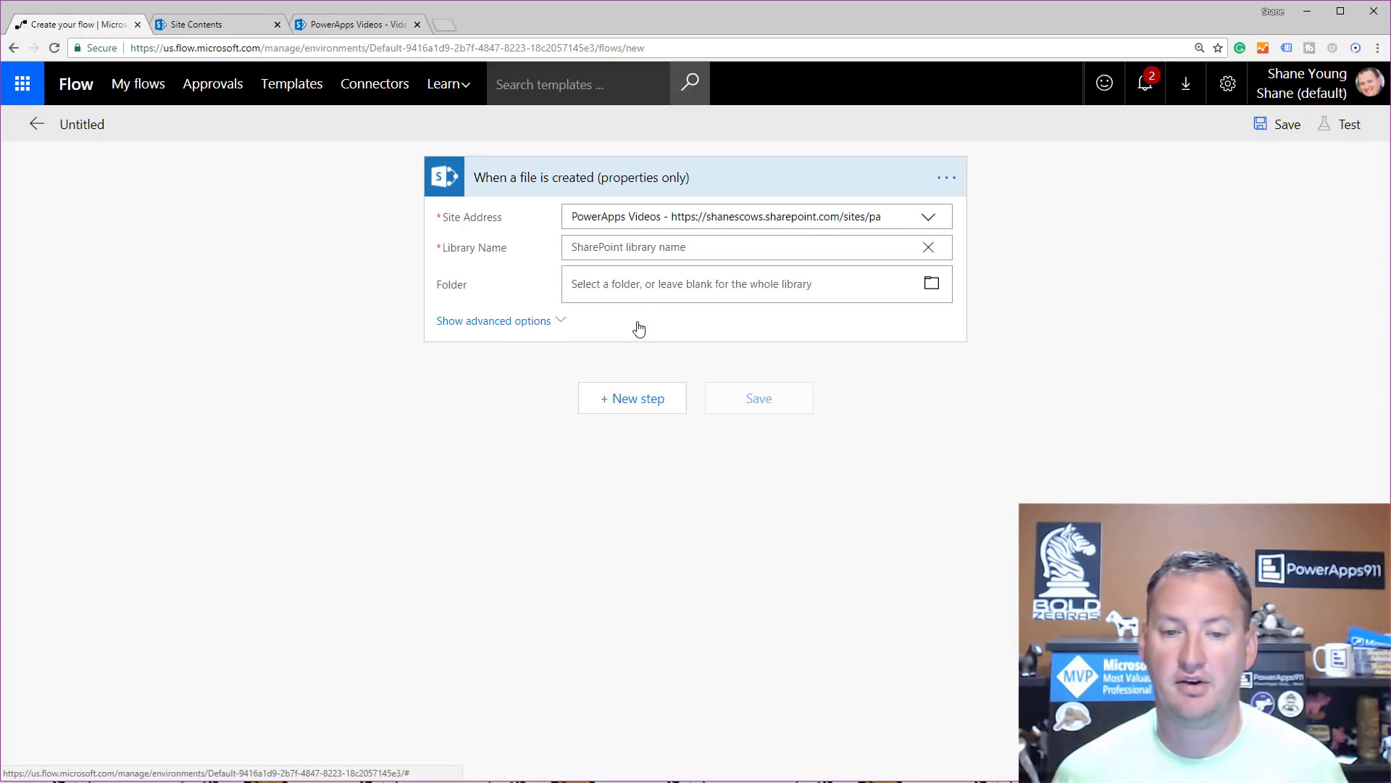
{"action": "left_click", "coordinate": [338, 25]}
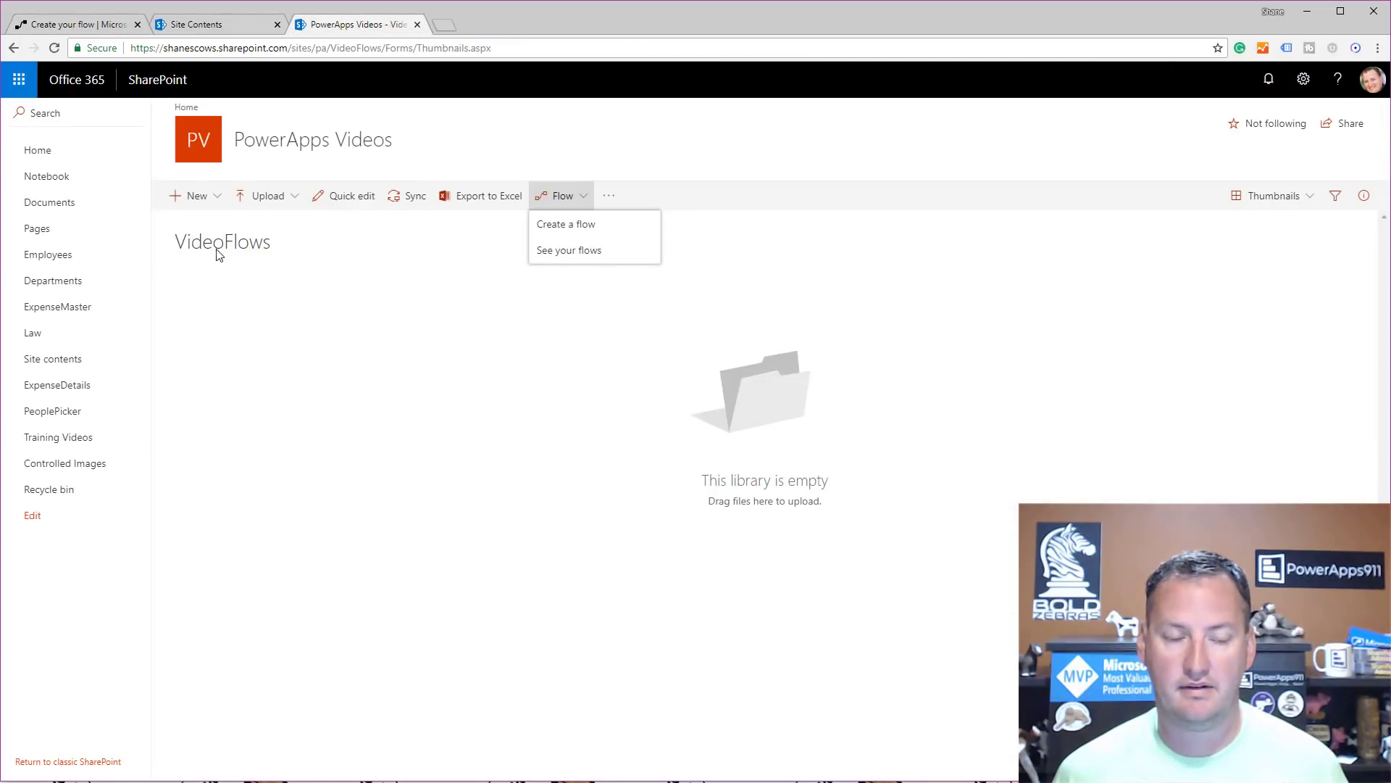
{"action": "left_click", "coordinate": [109, 24]}
{"action": "left_click", "coordinate": [614, 250]}
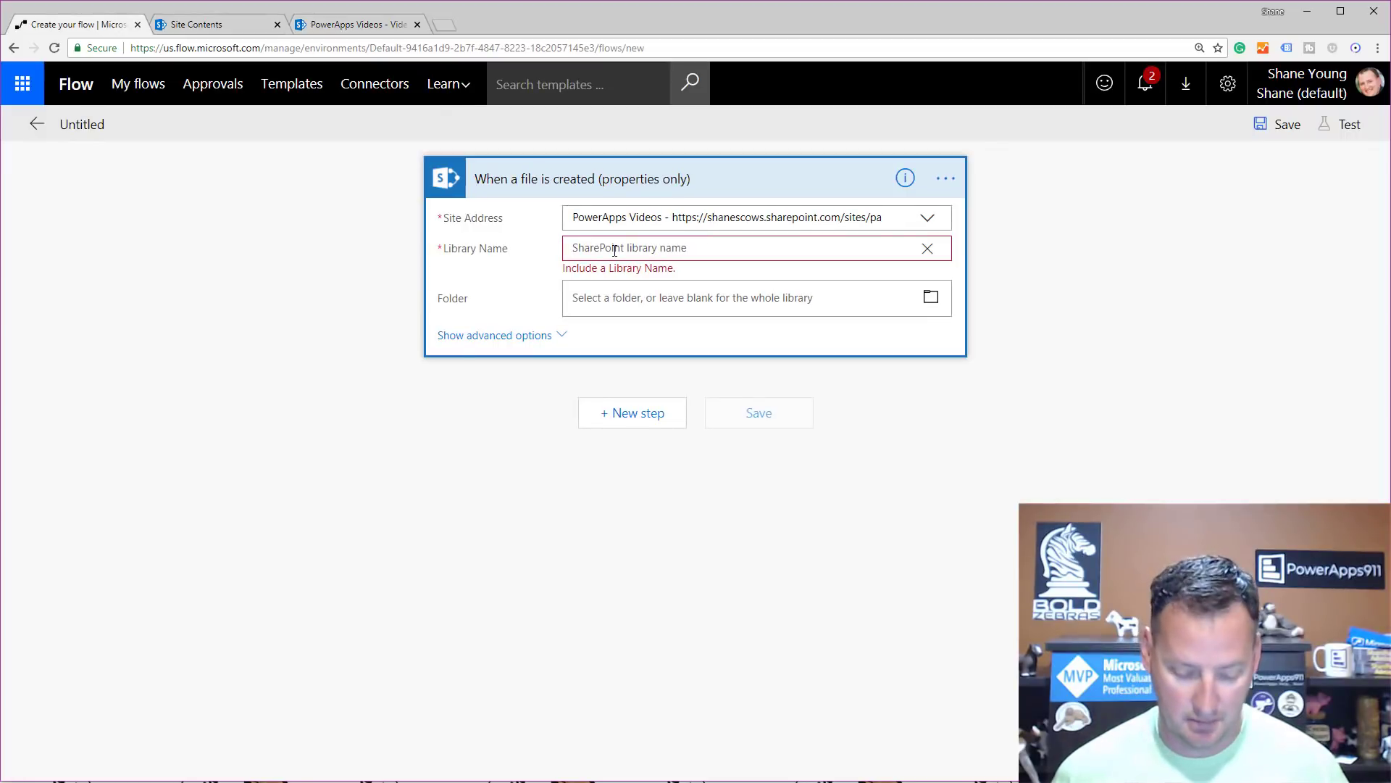
{"action": "type", "text": "VideoF"}
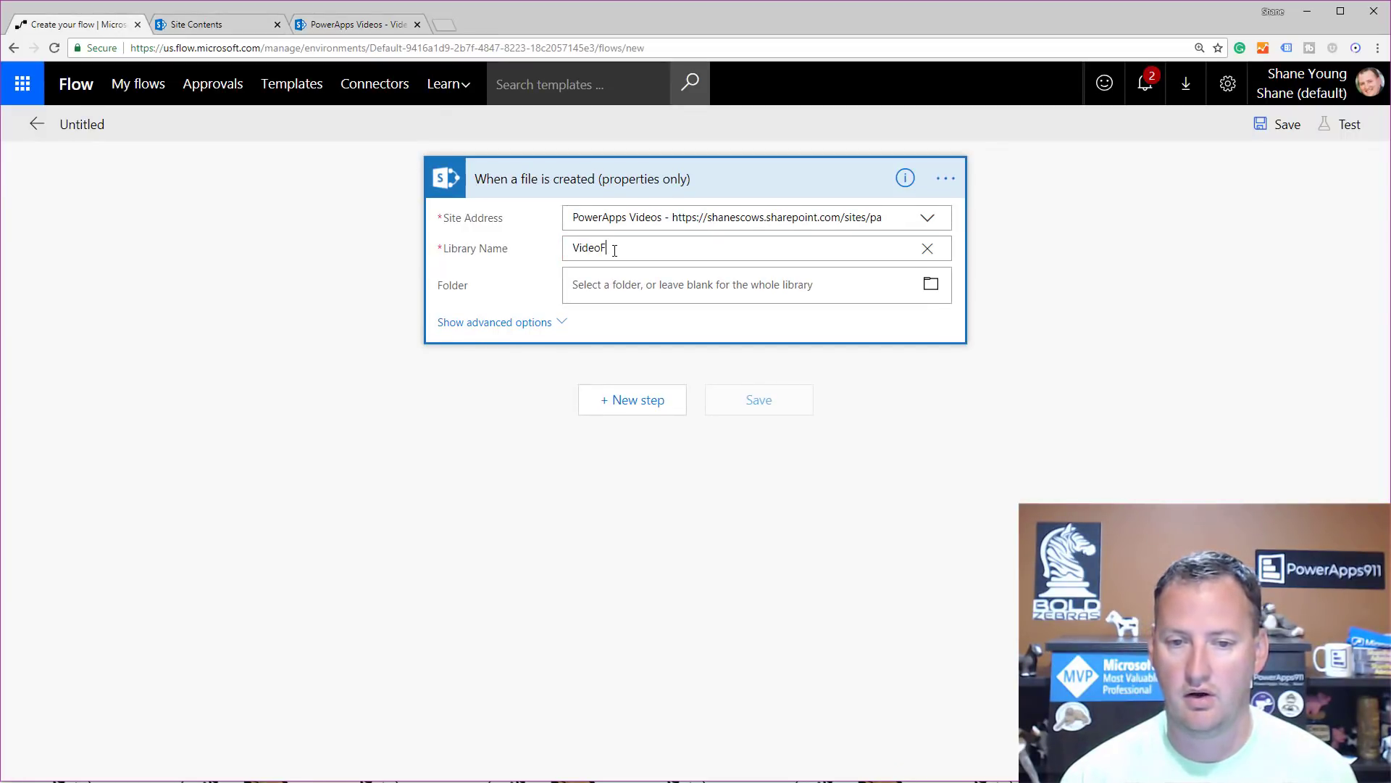
{"action": "type", "text": "lows"}
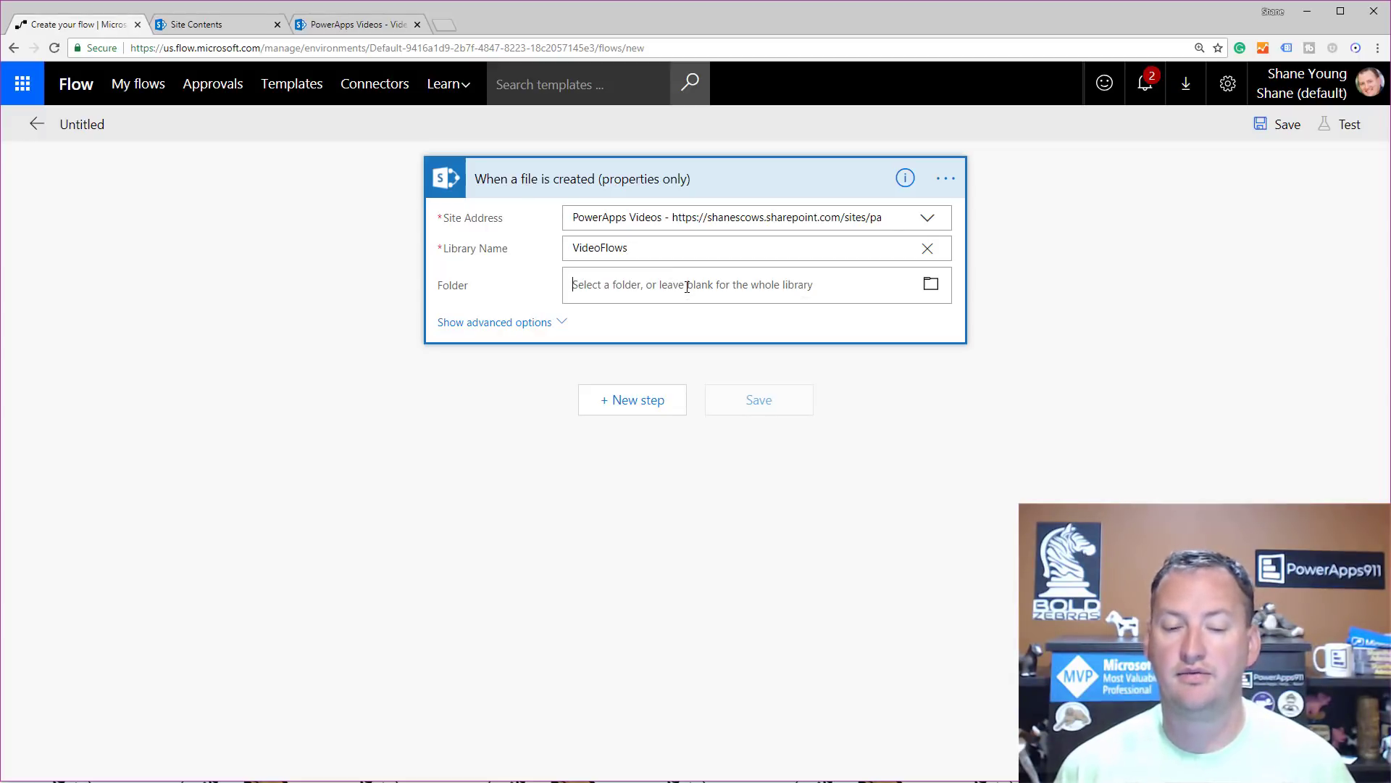
- Set the trigger's folder to /VideoFlows and check its advanced options, leaving them collapsed
{"action": "left_click", "coordinate": [931, 284]}
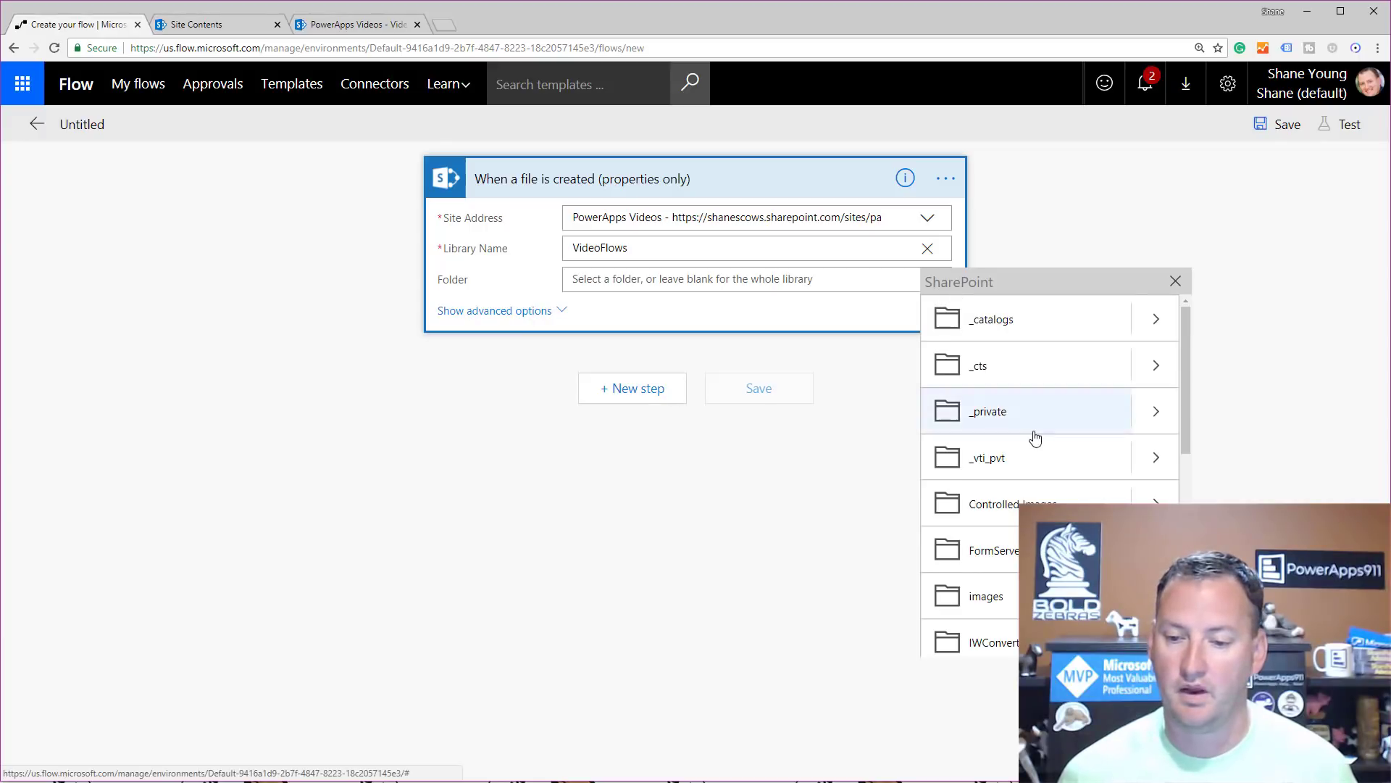
{"action": "scroll", "coordinate": [1031, 435], "scroll_direction": "down", "scroll_amount": 6}
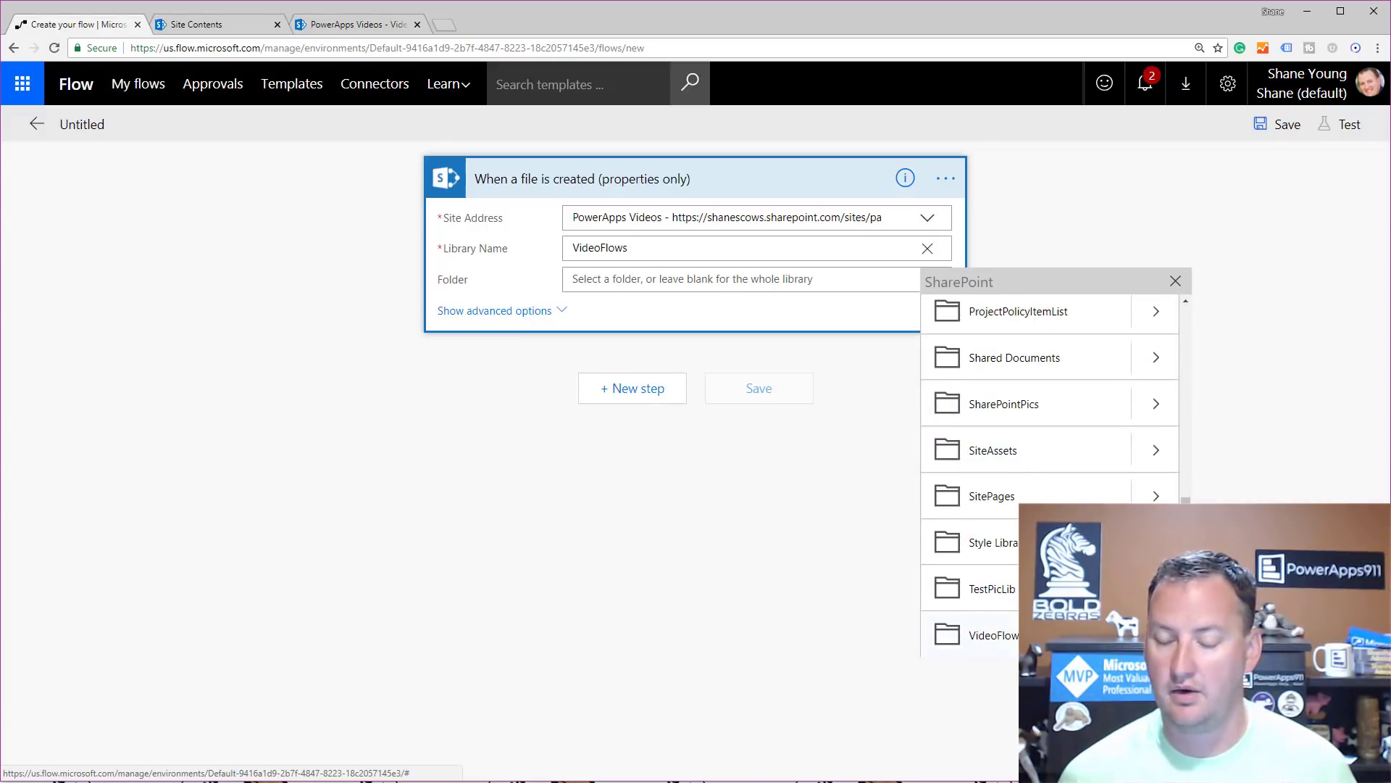
{"action": "left_click", "coordinate": [997, 644]}
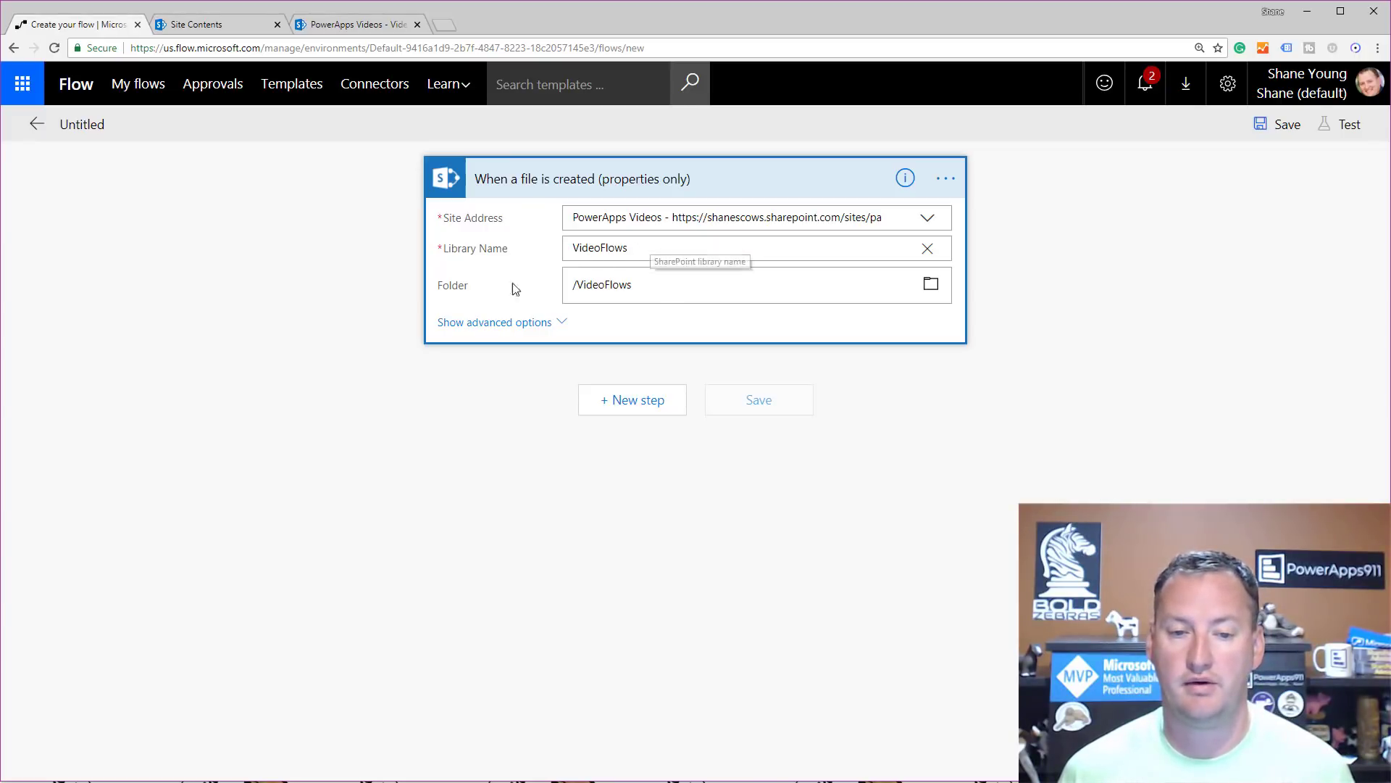
{"action": "left_click", "coordinate": [549, 326]}
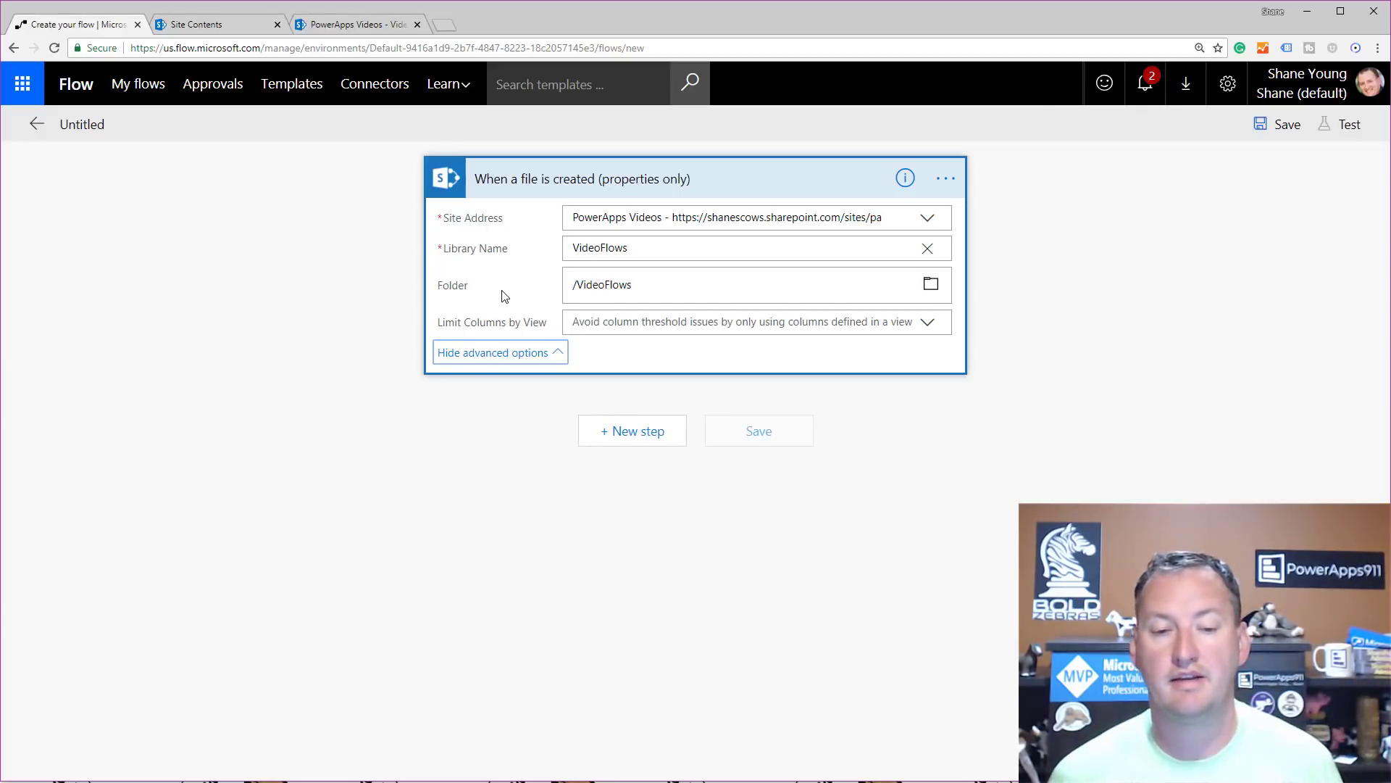
{"action": "left_click", "coordinate": [558, 353]}
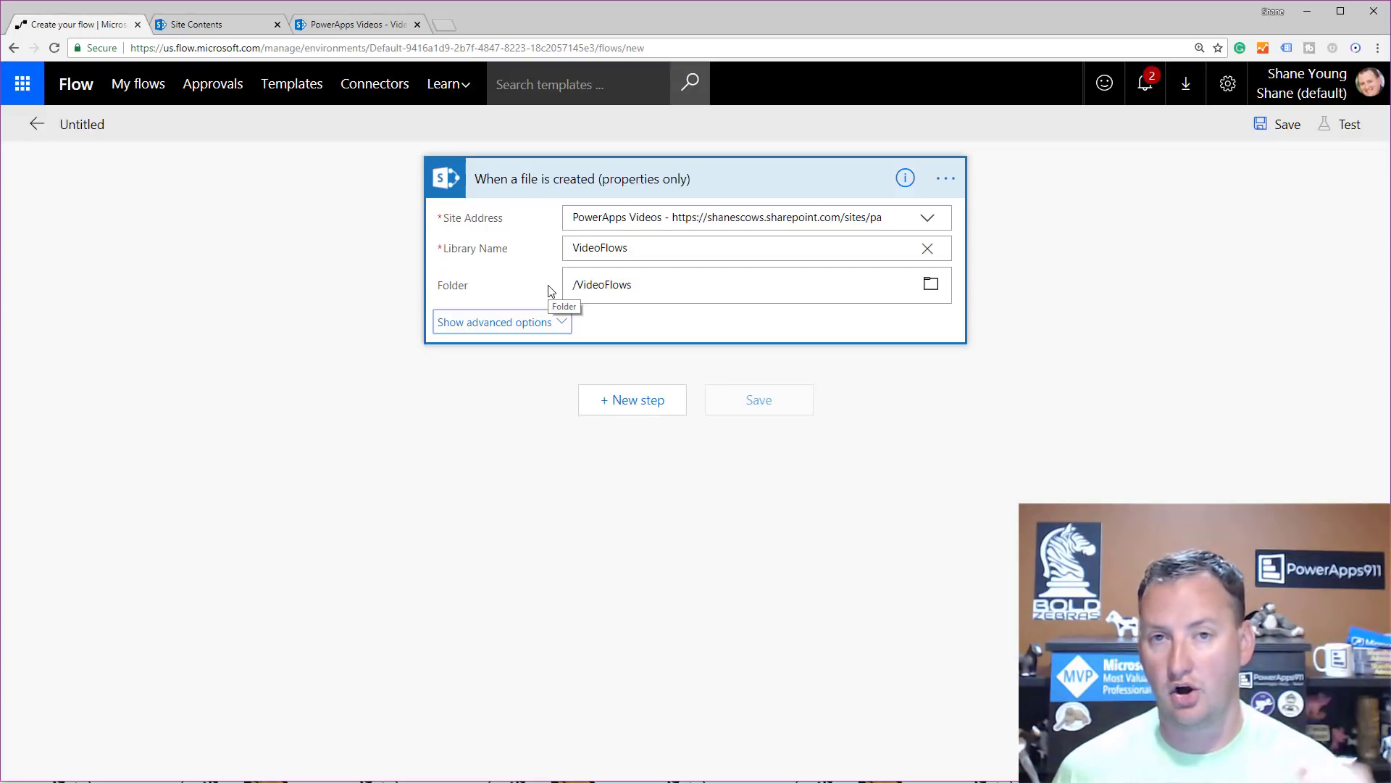
- Add an action after the trigger, searching for "approval" and choosing Approvals - Start an approval
{"action": "left_click", "coordinate": [616, 403]}
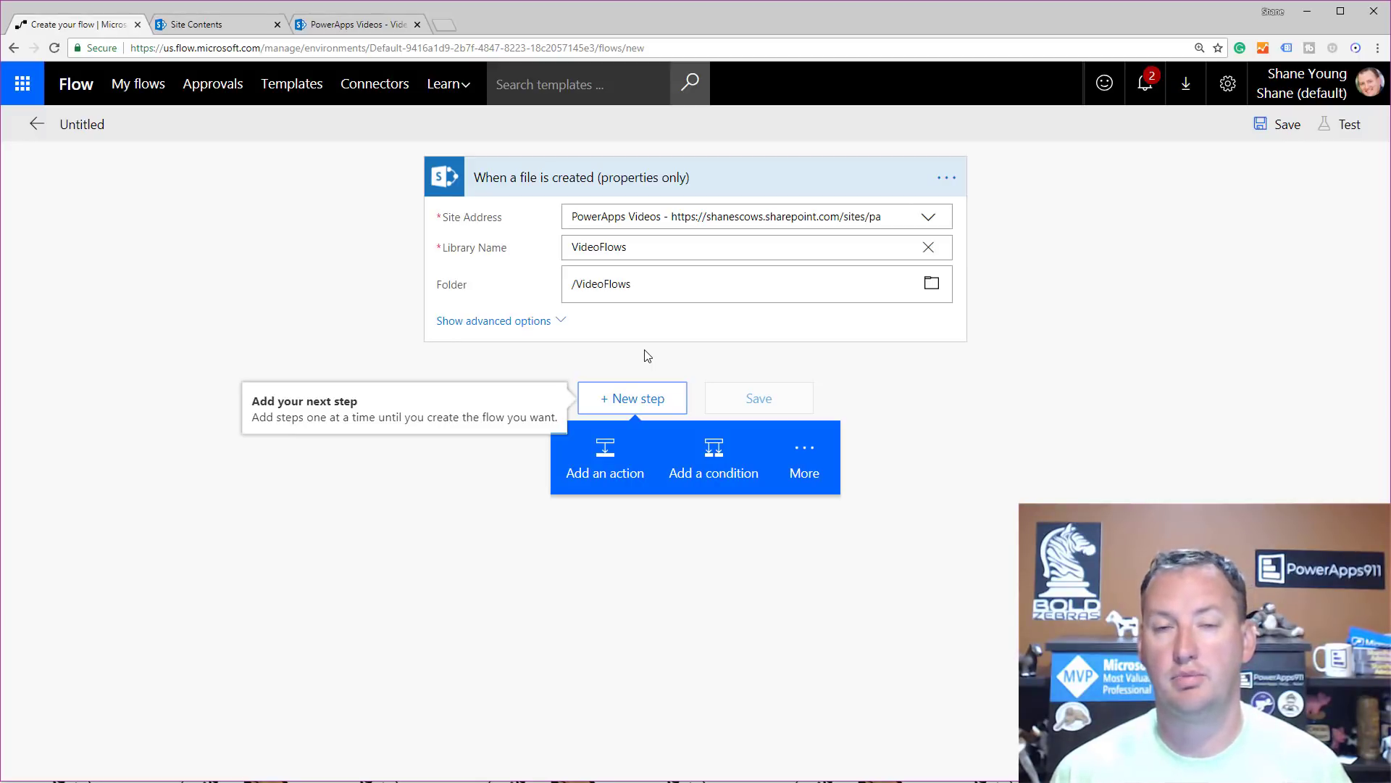
{"action": "left_click", "coordinate": [605, 464]}
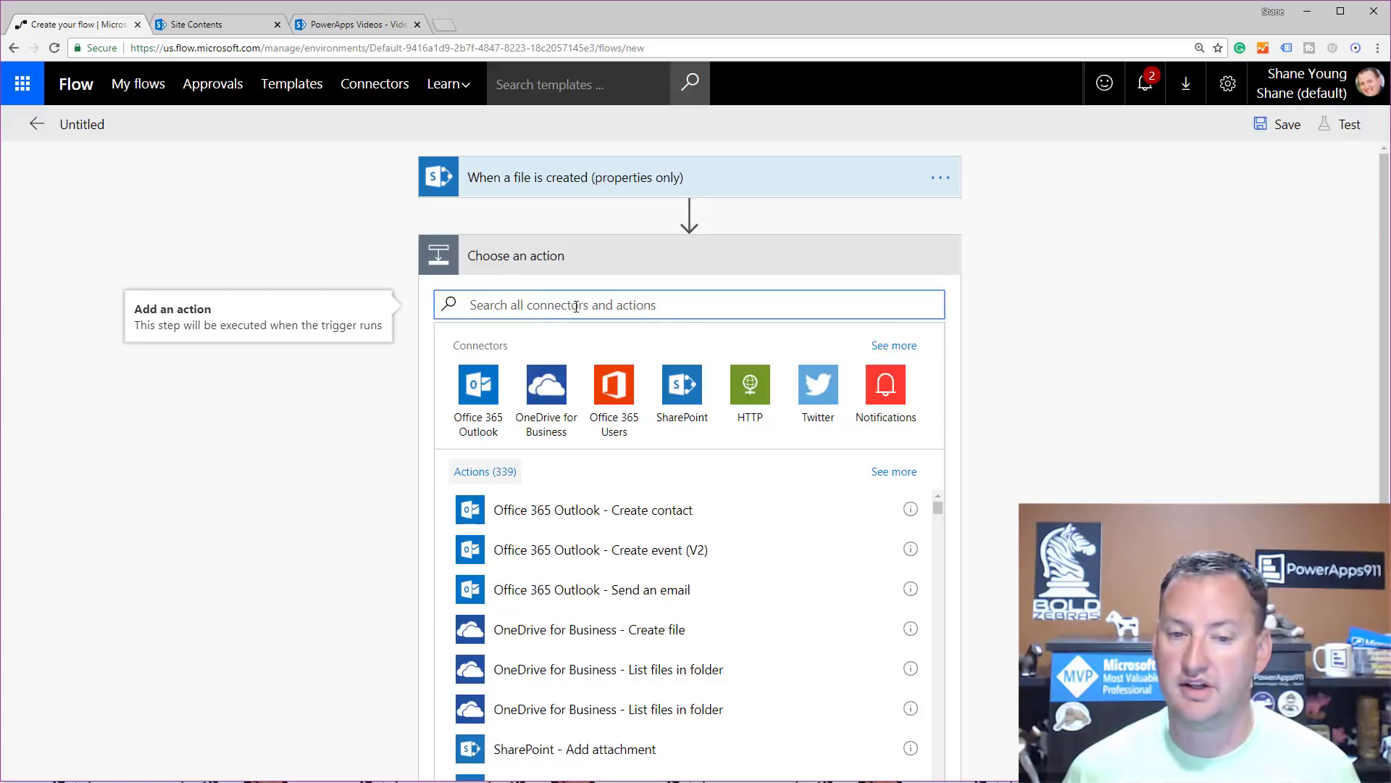
{"action": "type", "text": "appor"}
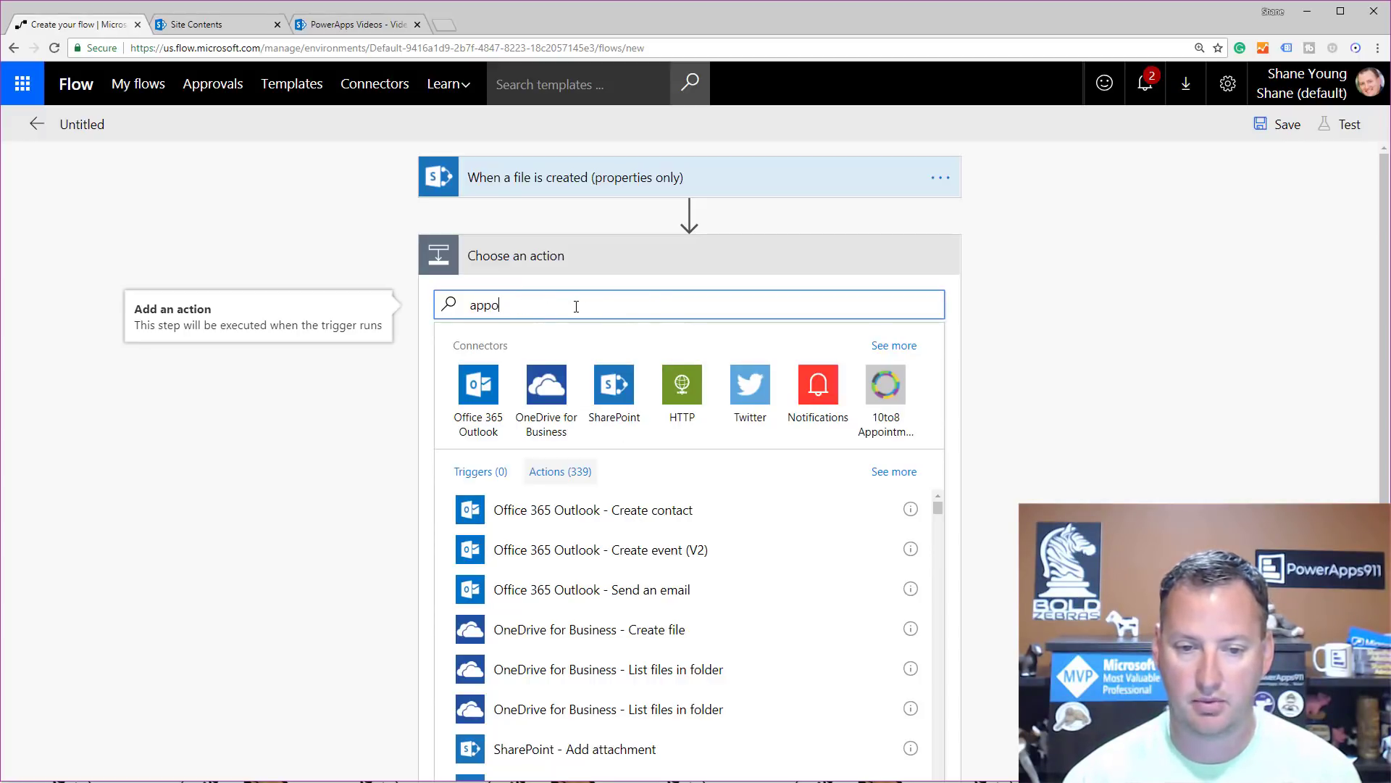
{"action": "key", "text": "BackSpace"}
{"action": "key", "text": "BackSpace"}
{"action": "type", "text": "roval"}
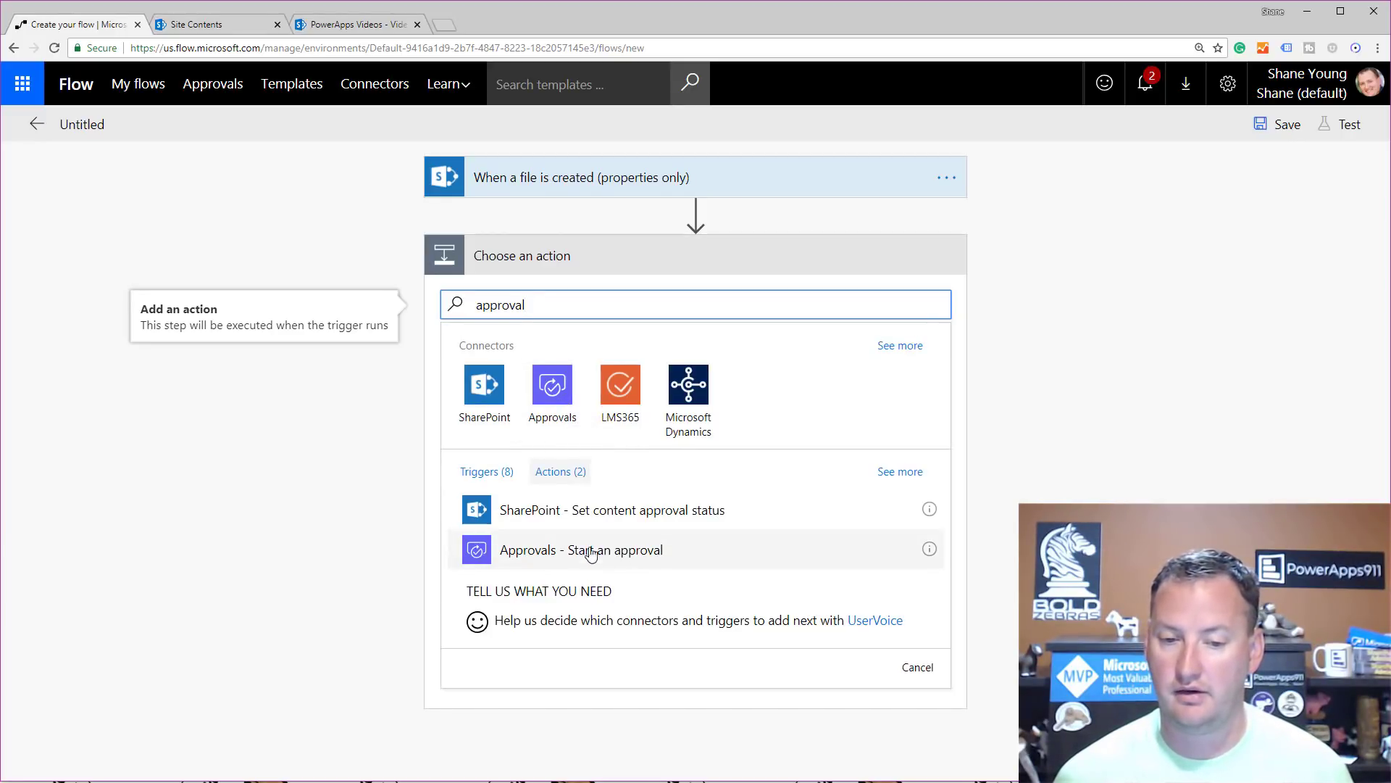
{"action": "left_click", "coordinate": [649, 553]}
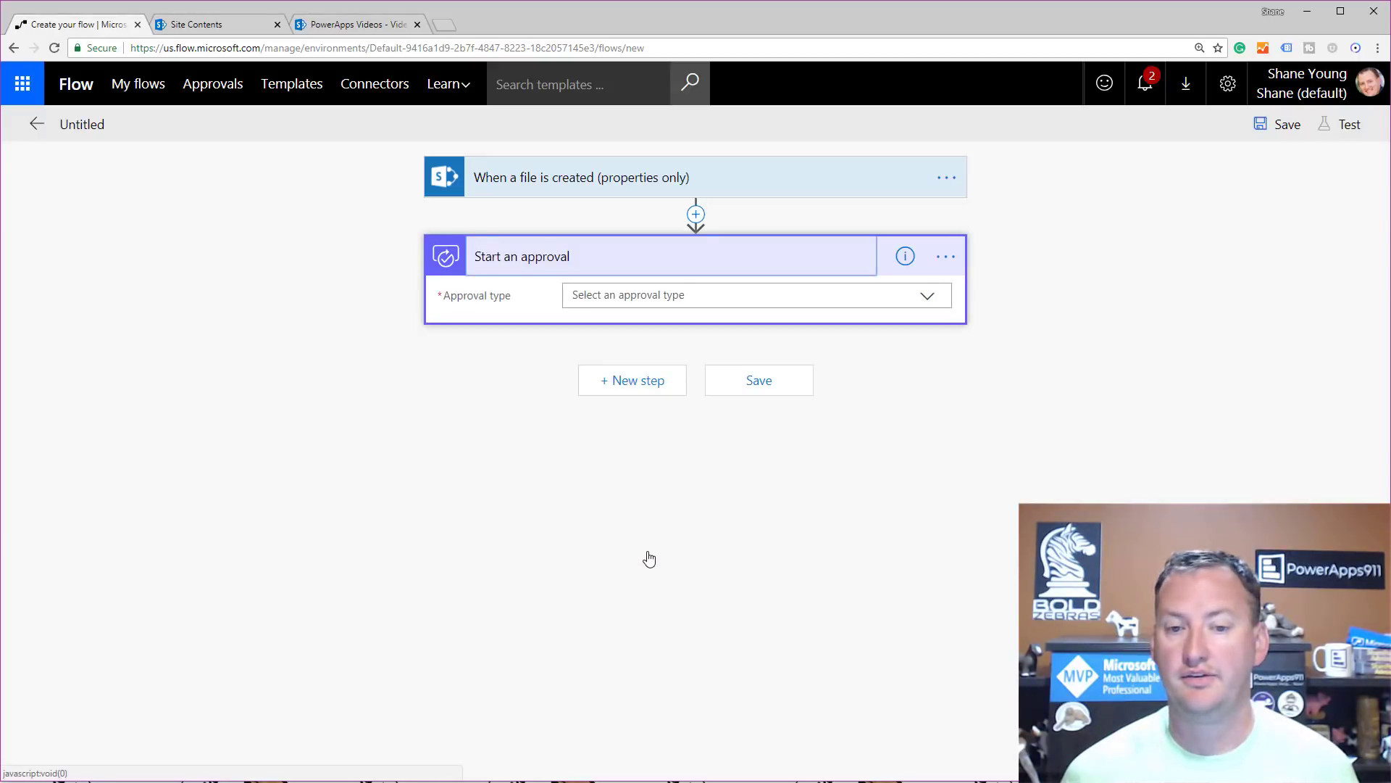
- Set the approval type of the new approval action to Anyone from the assigned list
{"action": "left_click", "coordinate": [934, 302]}
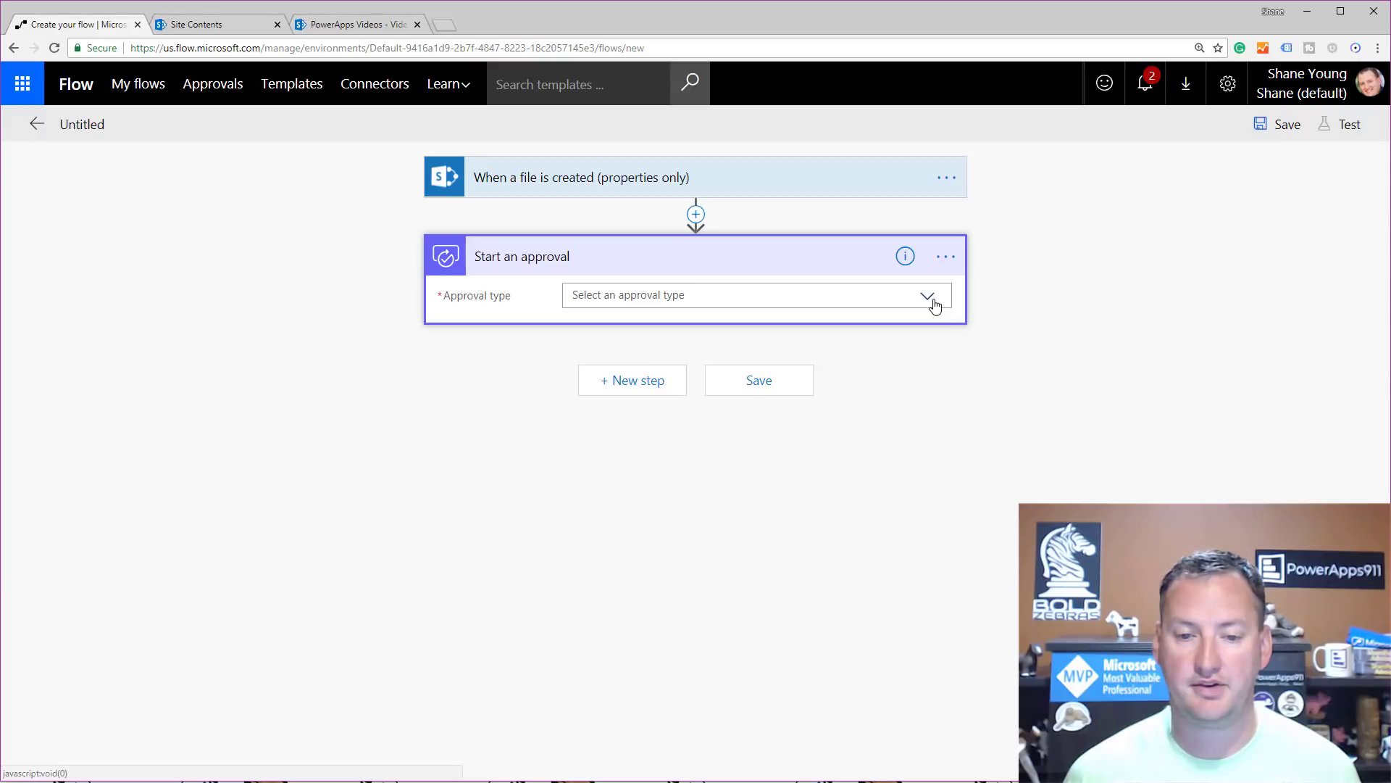
{"action": "left_click", "coordinate": [934, 303]}
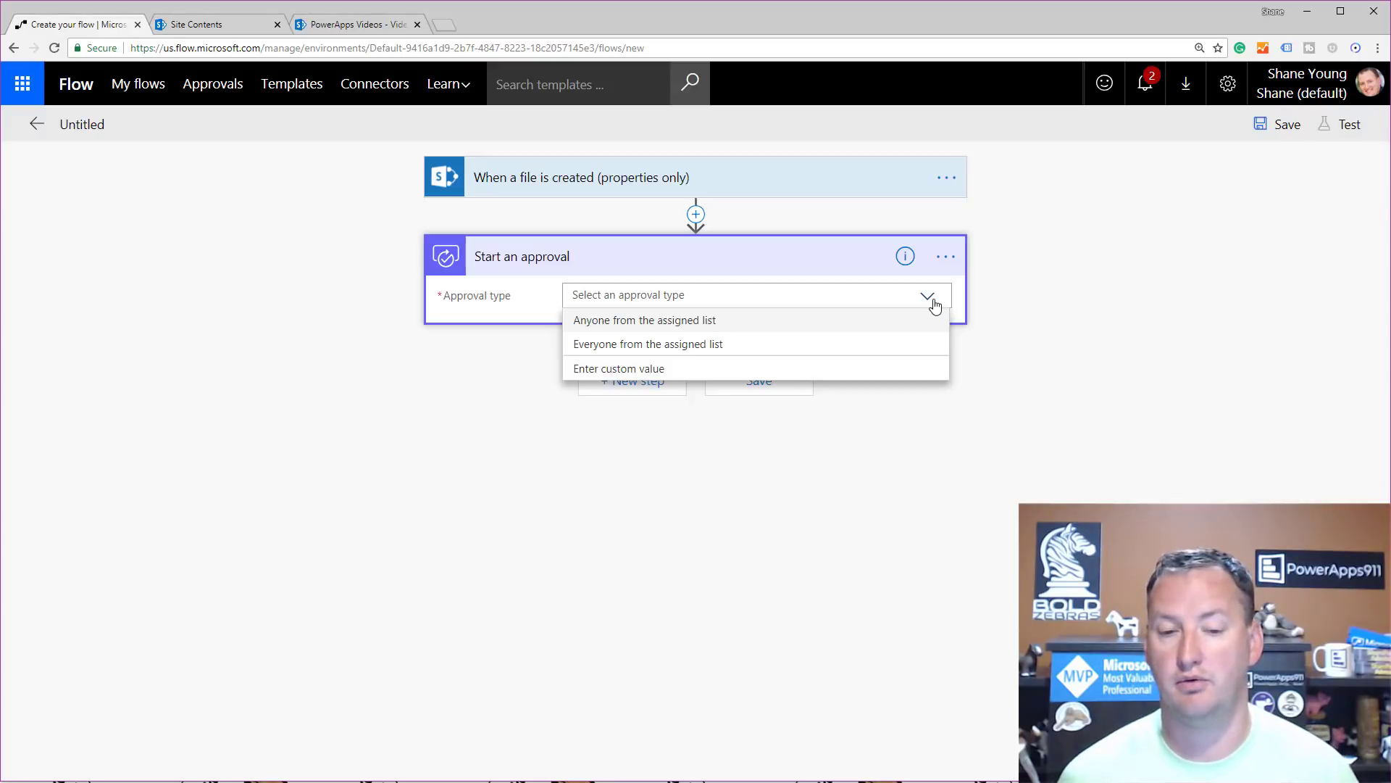
{"action": "left_click", "coordinate": [660, 327]}
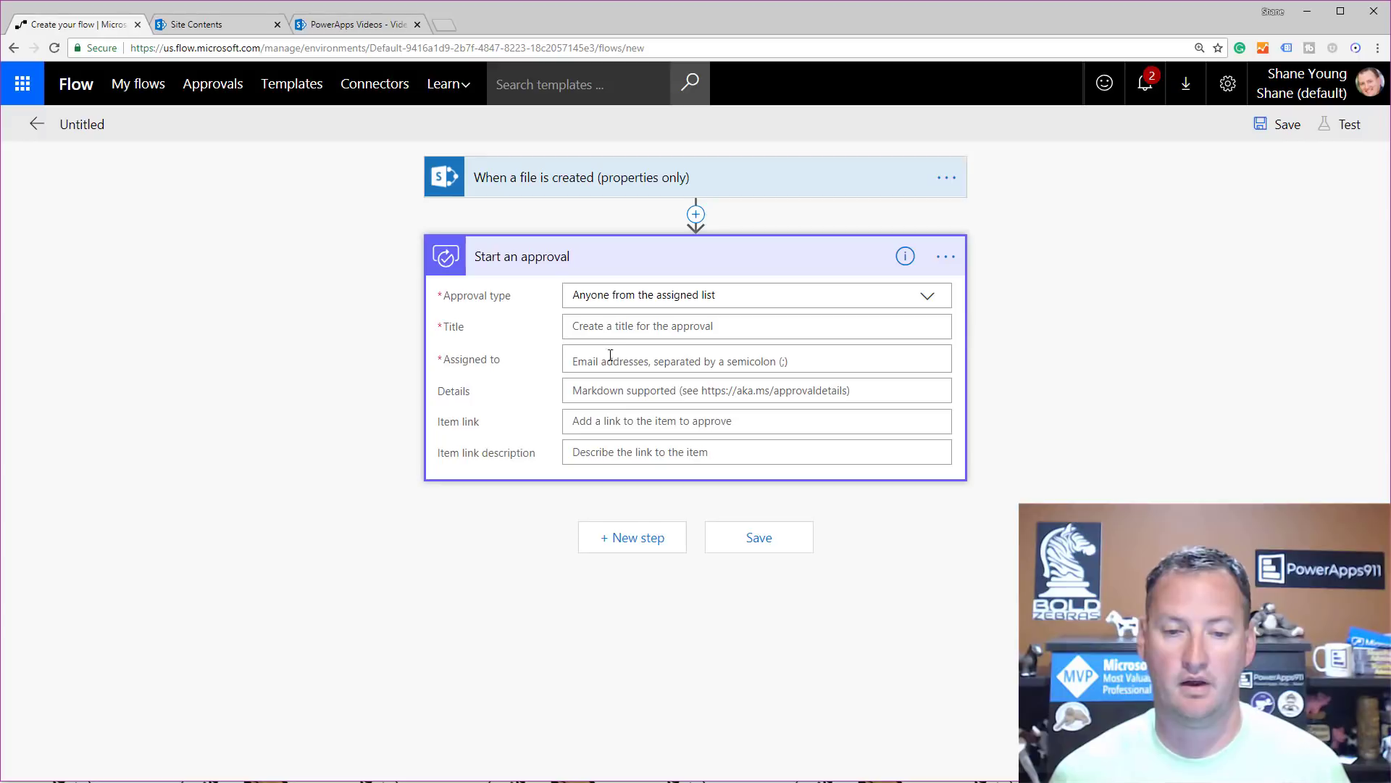
- Title the approval "Please review the file" followed by the dynamic value File name with extension
{"action": "left_click", "coordinate": [791, 329]}
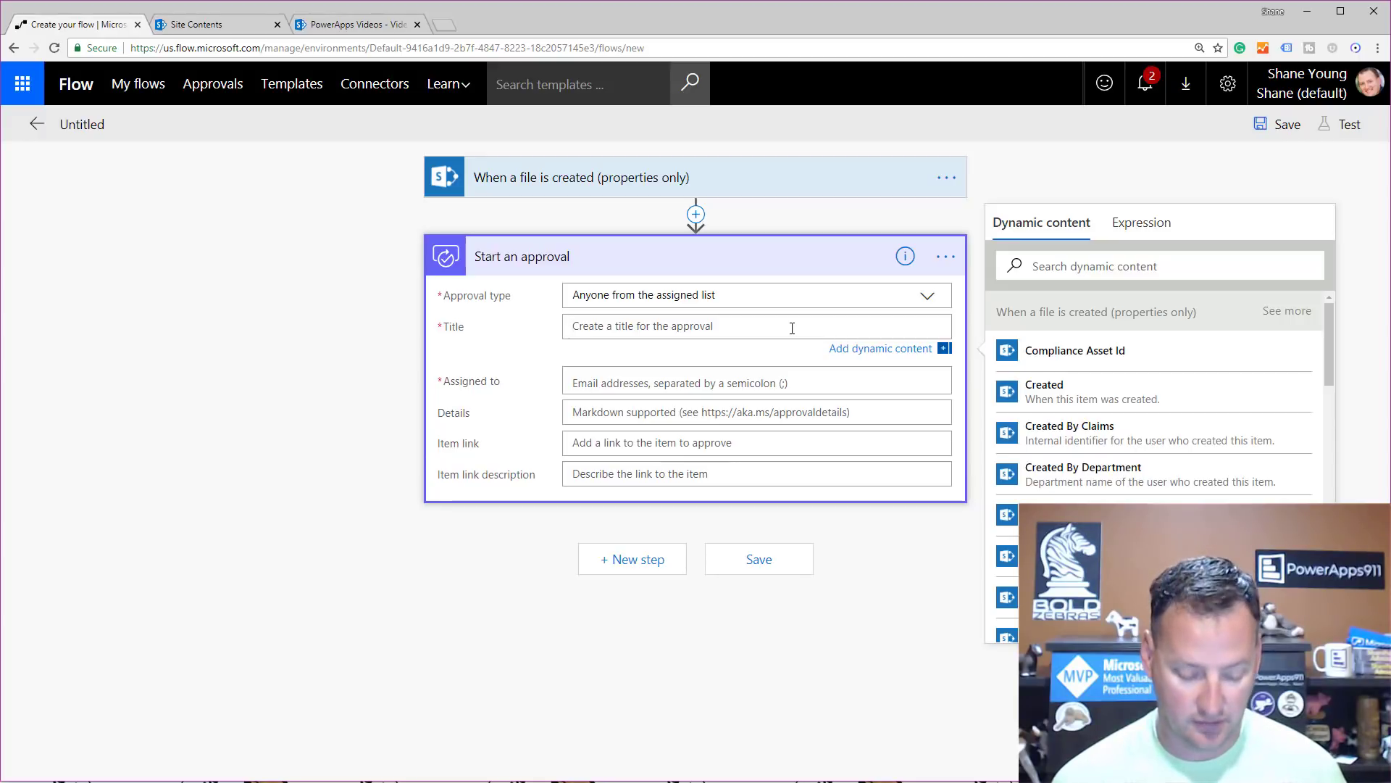
{"action": "type", "text": "Plea"}
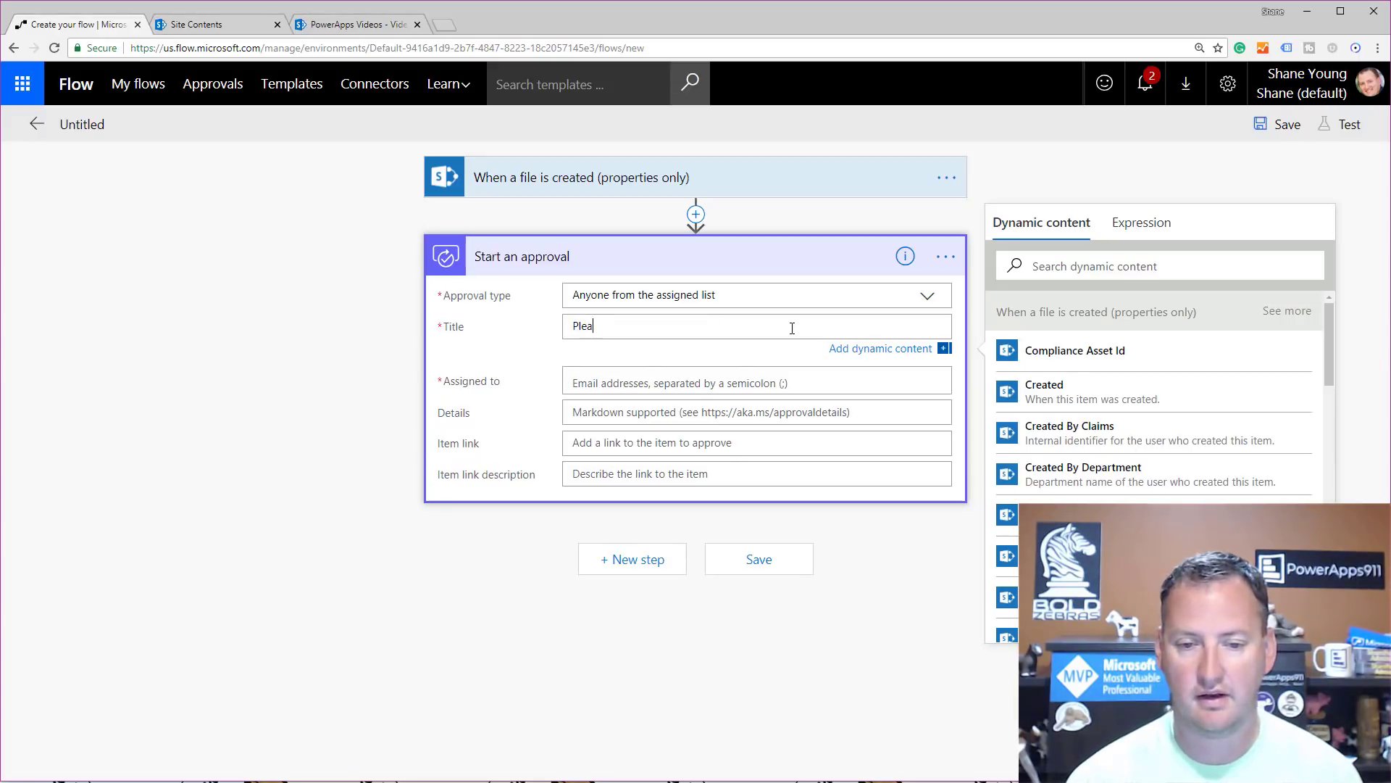
{"action": "type", "text": "ee approve t"}
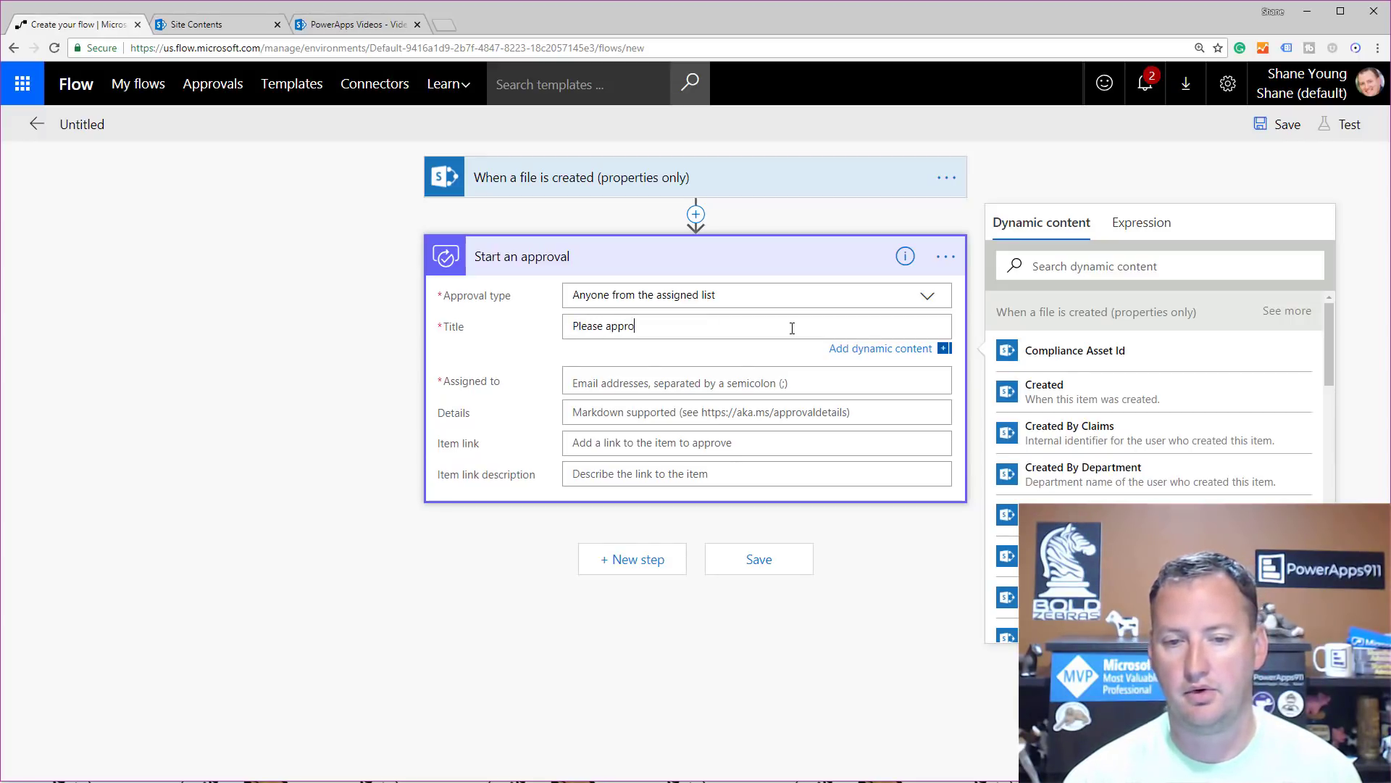
{"action": "key", "text": "BackSpace"}
{"action": "key", "text": "BackSpace"}
{"action": "key", "text": "BackSpace"}
{"action": "key", "text": "BackSpace"}
{"action": "key", "text": "BackSpace"}
{"action": "key", "text": "BackSpace"}
{"action": "key", "text": "BackSpace"}
{"action": "key", "text": "BackSpace"}
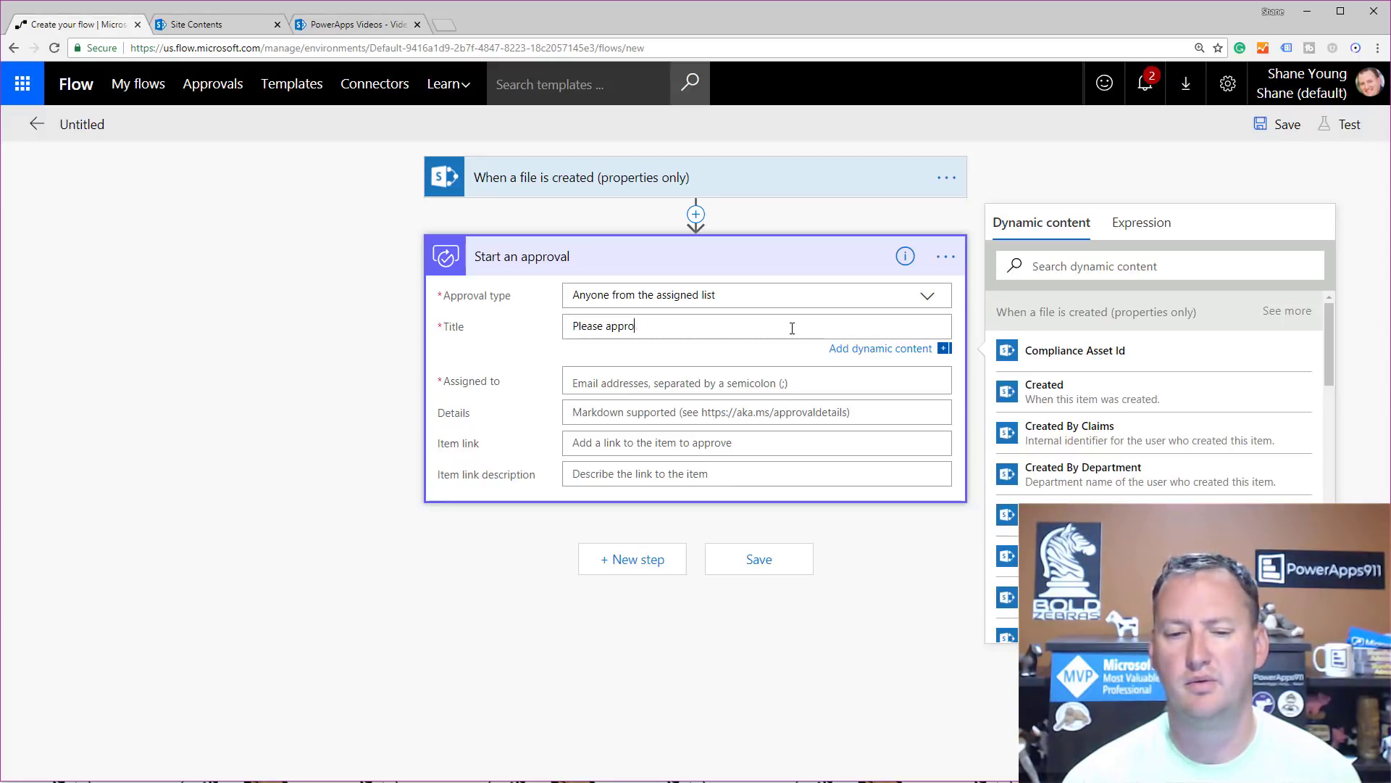
{"action": "type", "text": "review the file"}
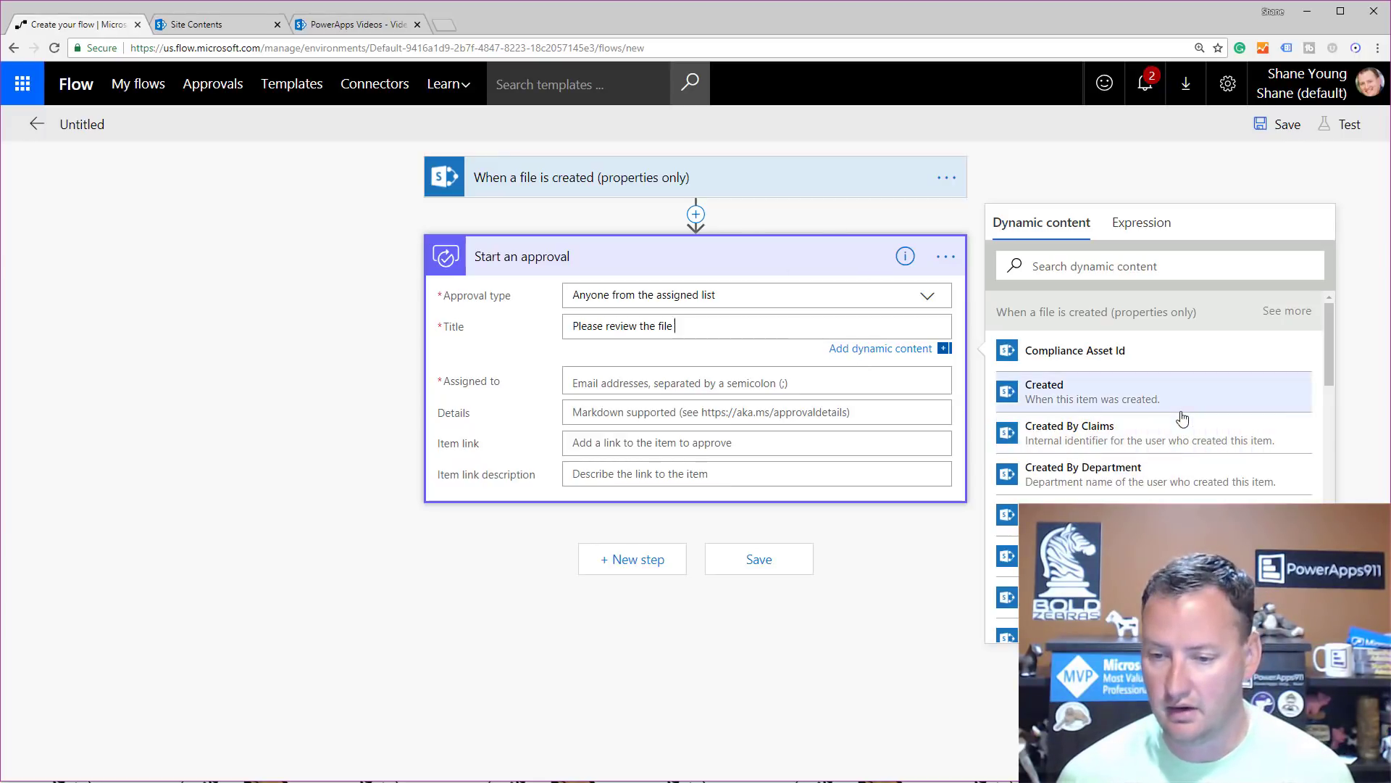
{"action": "scroll", "coordinate": [1139, 442], "scroll_direction": "down", "scroll_amount": 4}
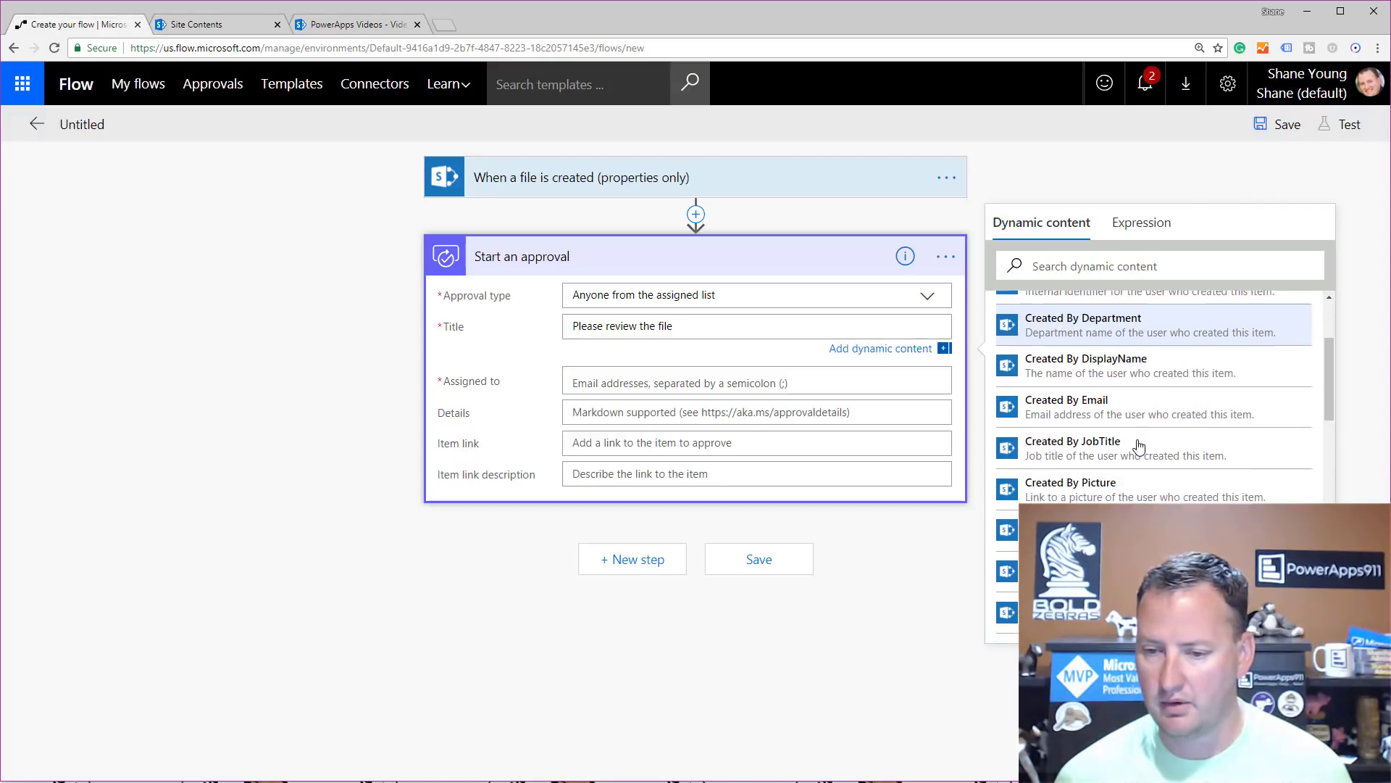
{"action": "scroll", "coordinate": [1108, 464], "scroll_direction": "down", "scroll_amount": 1}
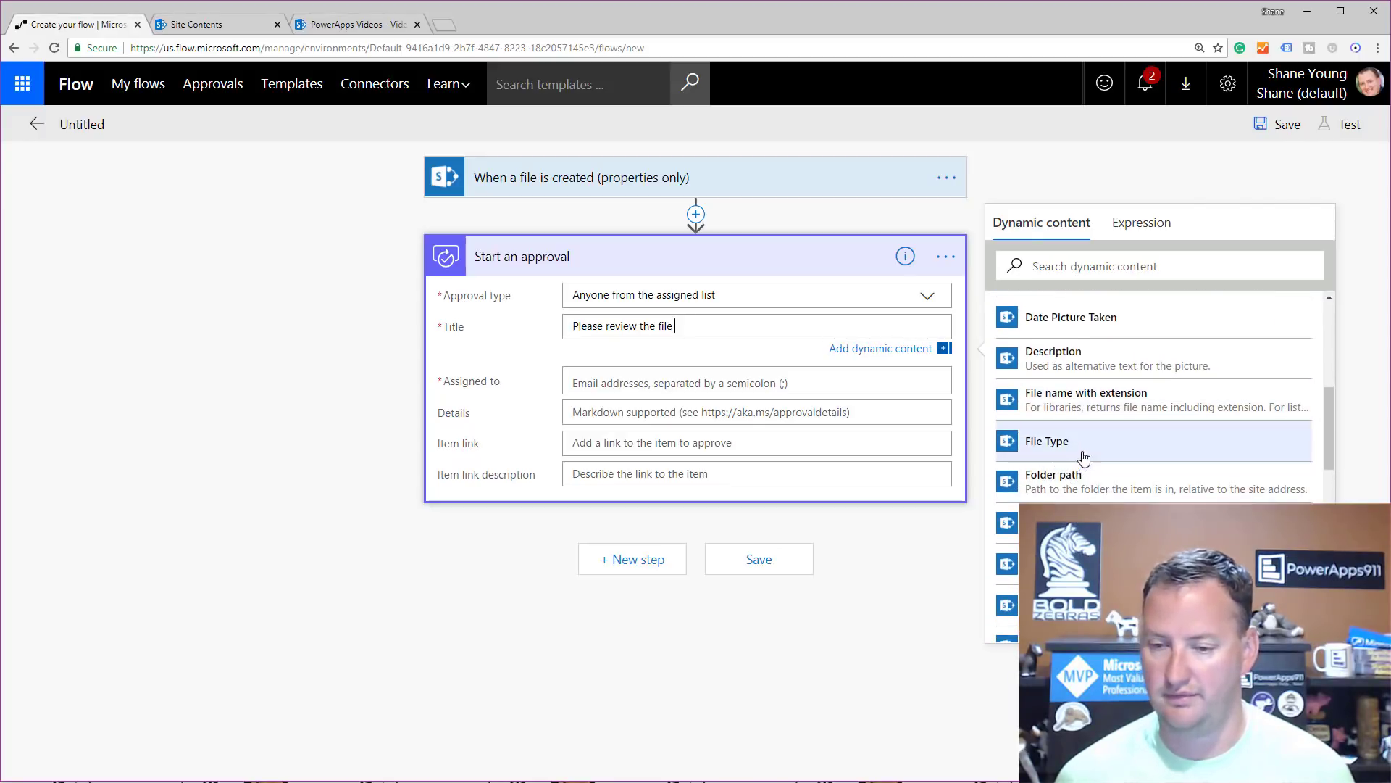
{"action": "left_click", "coordinate": [1114, 404]}
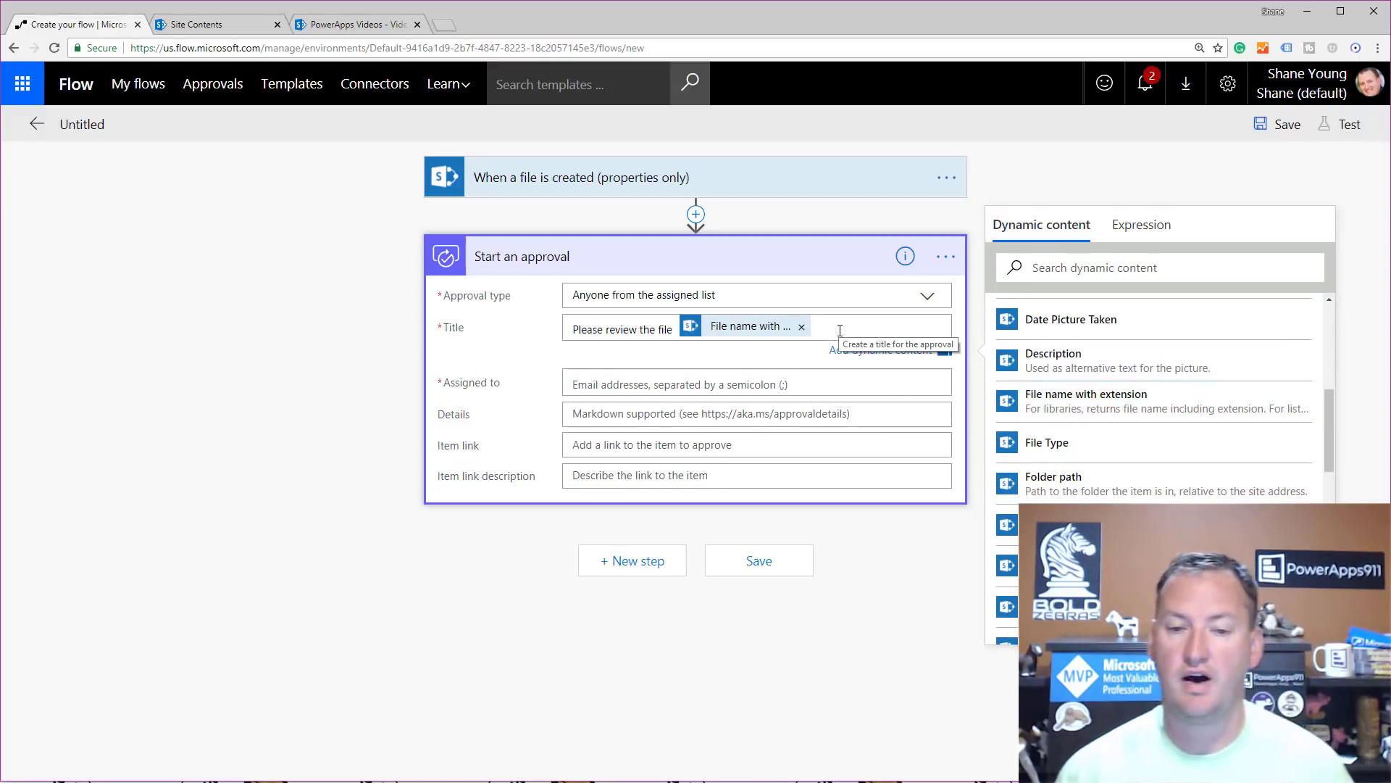
- Assign the approval to the approver by entering the start of their e-mail address and picking the suggested person
{"action": "left_click", "coordinate": [742, 389]}
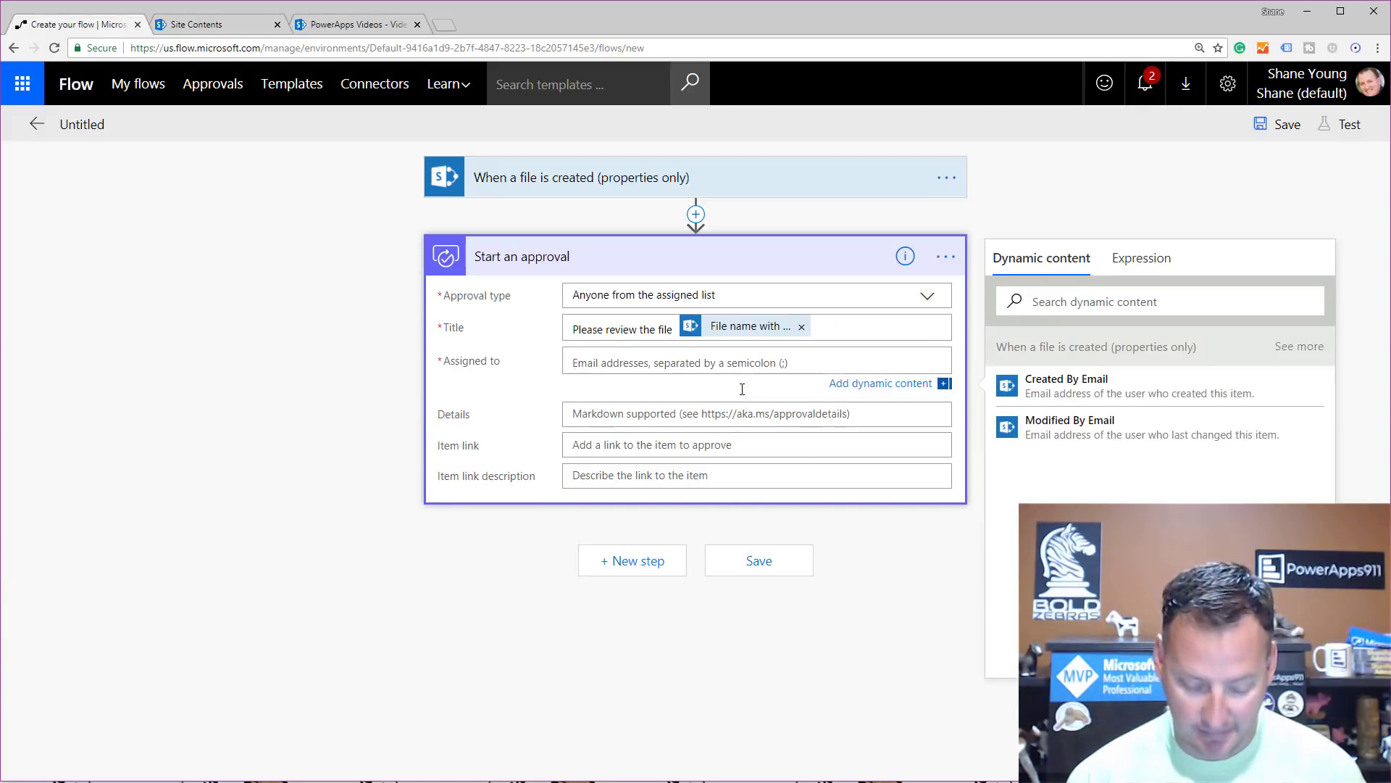
{"action": "type", "text": "shane"}
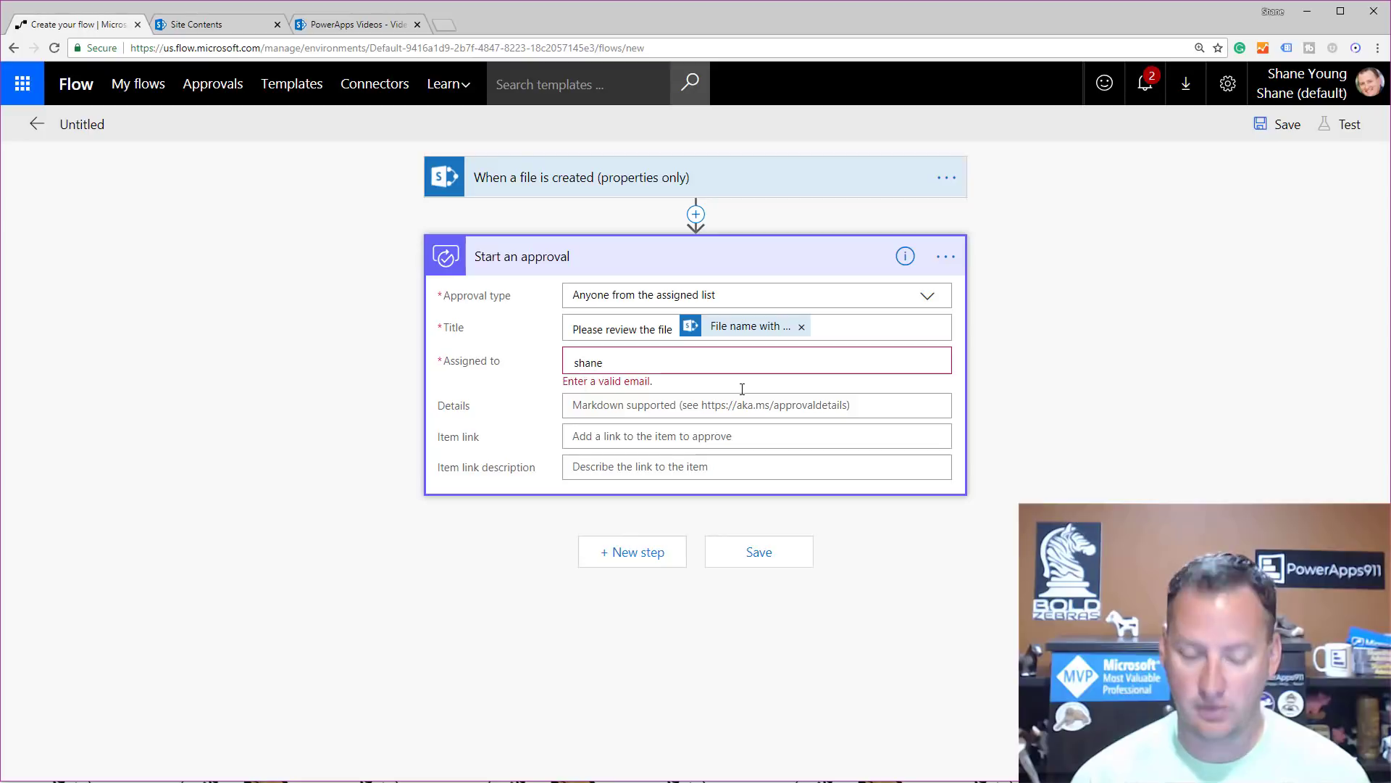
{"action": "type", "text": "@"}
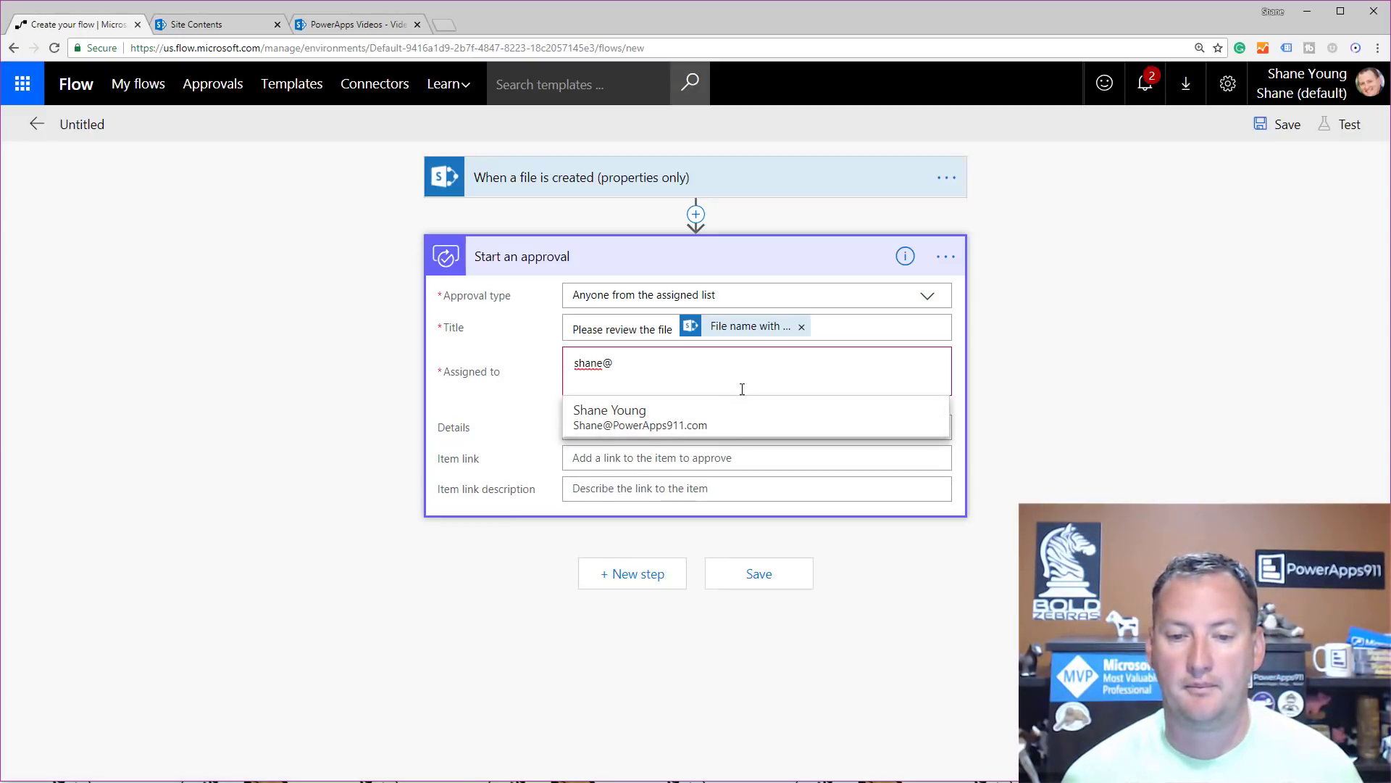
{"action": "left_click", "coordinate": [667, 397]}
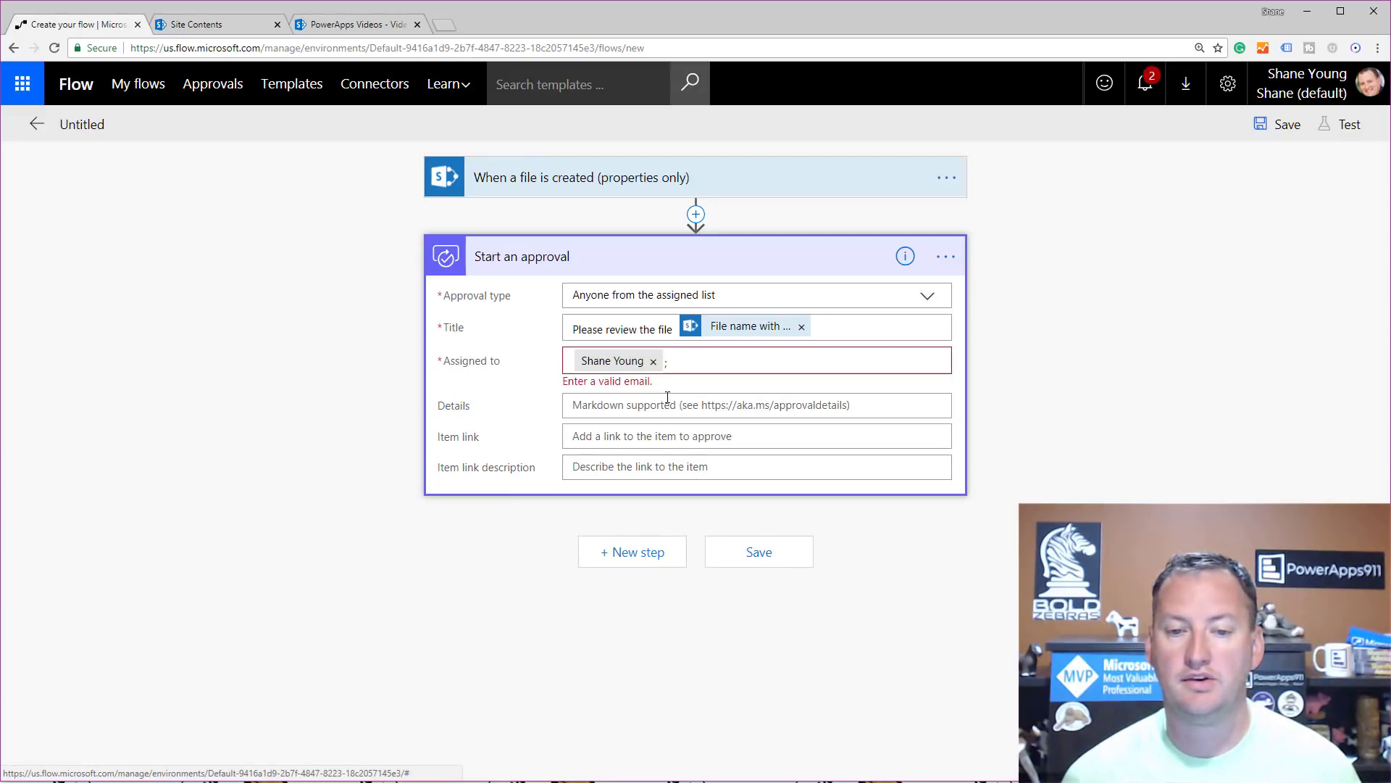
{"action": "left_click", "coordinate": [725, 358]}
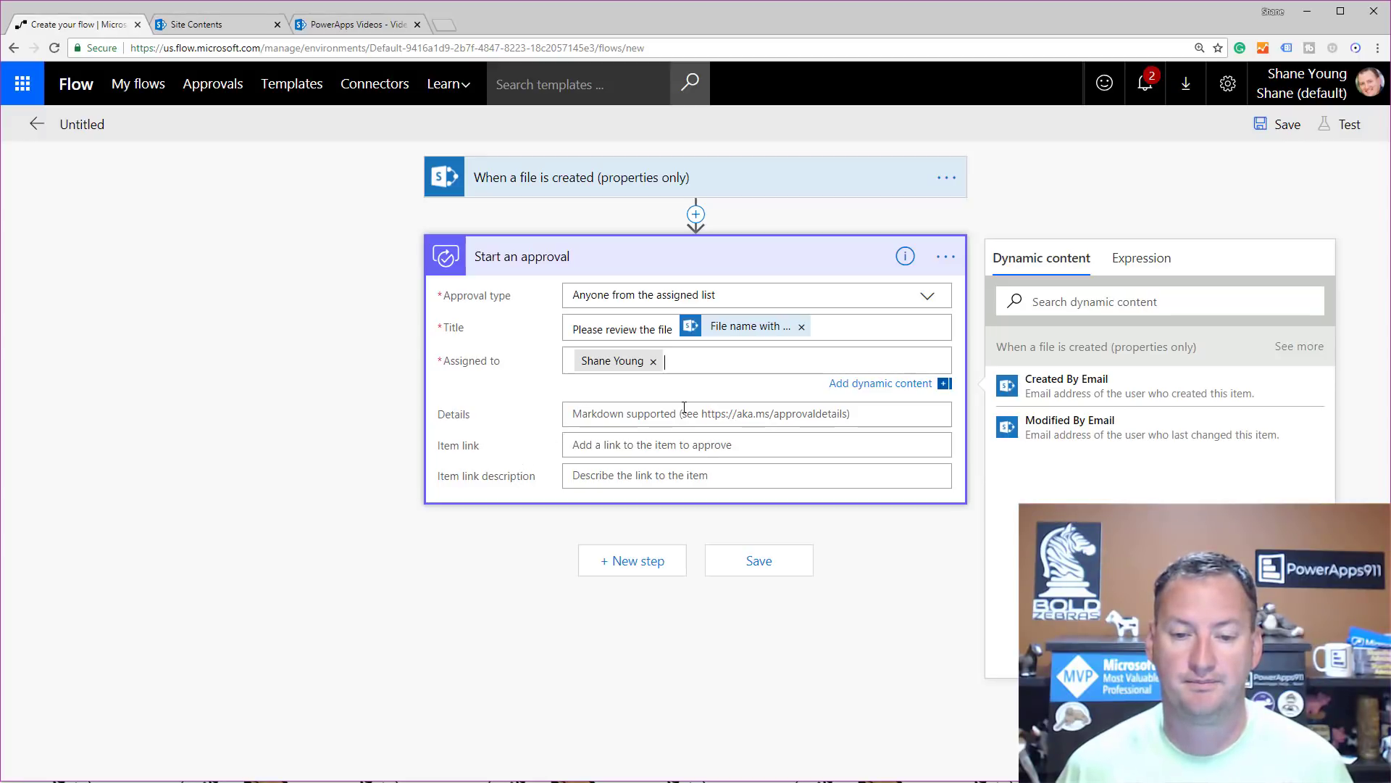
- Set the approval's item link to the dynamic value Link to item, found by searching dynamic content for "link"
{"action": "left_click", "coordinate": [643, 445]}
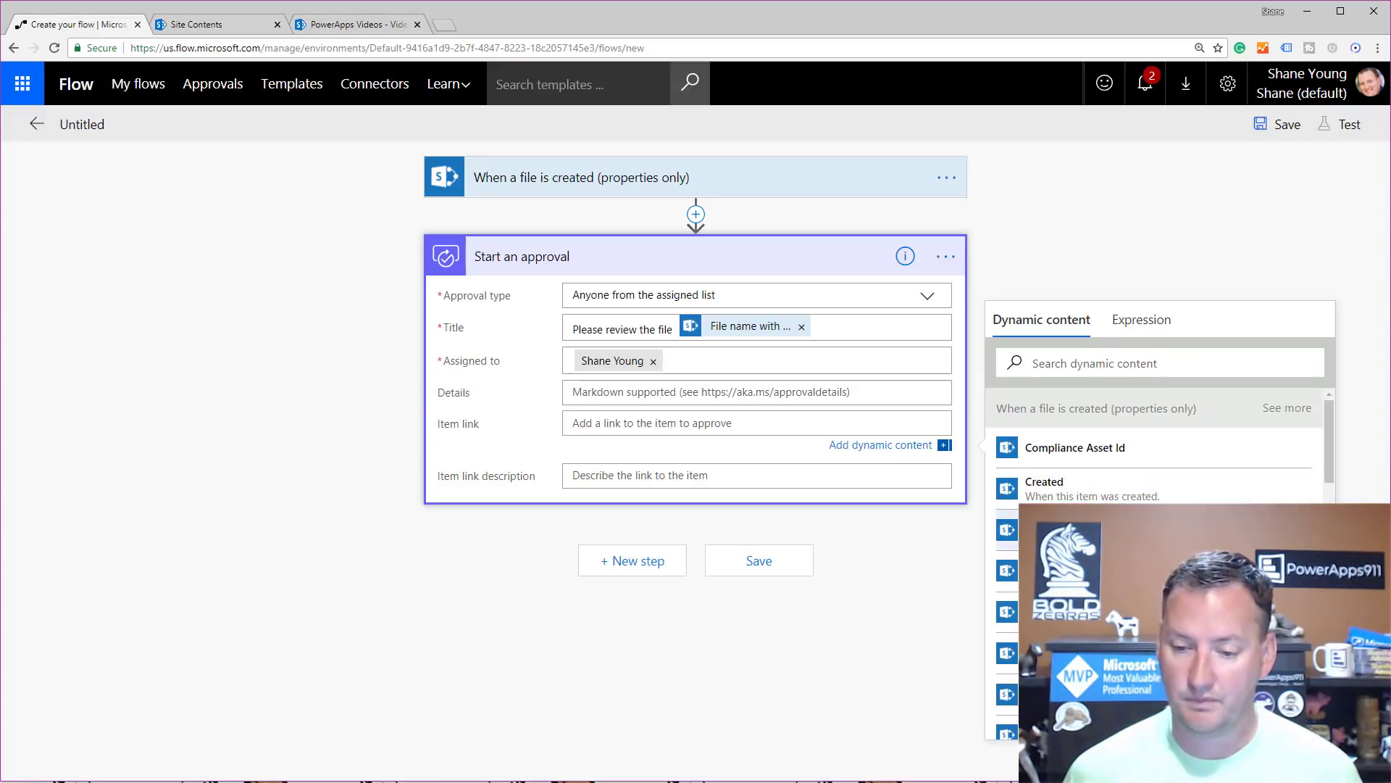
{"action": "scroll", "coordinate": [1152, 449], "scroll_direction": "down", "scroll_amount": 5}
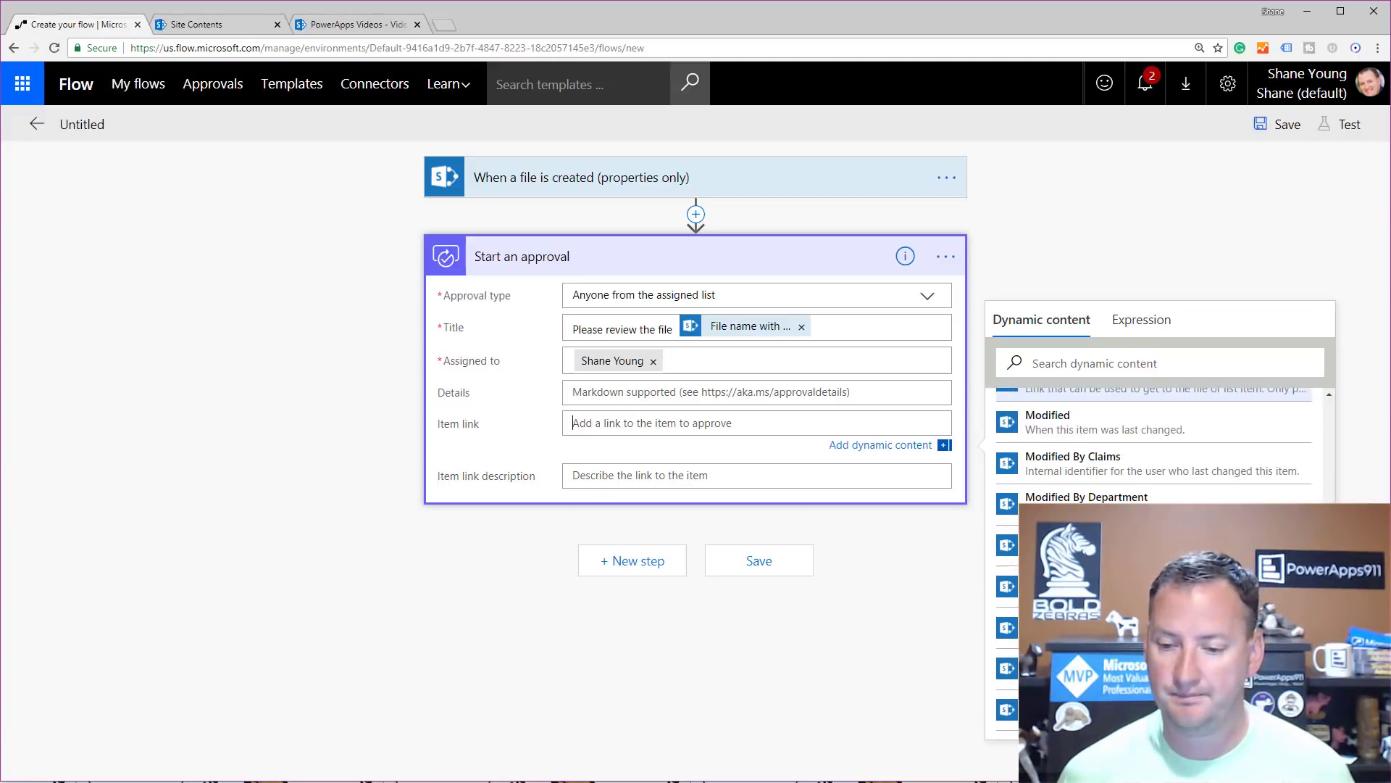
{"action": "scroll", "coordinate": [1152, 442], "scroll_direction": "down", "scroll_amount": 3}
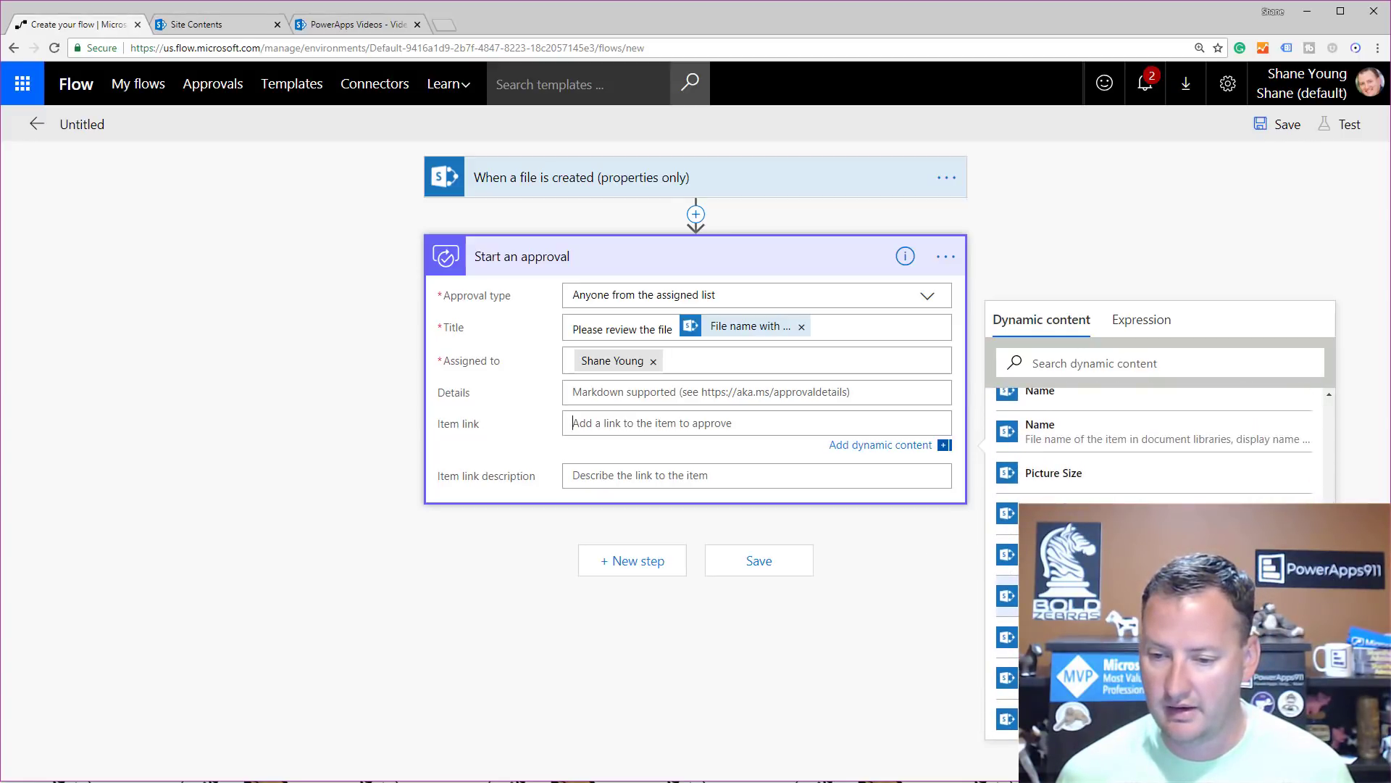
{"action": "left_click", "coordinate": [1107, 365]}
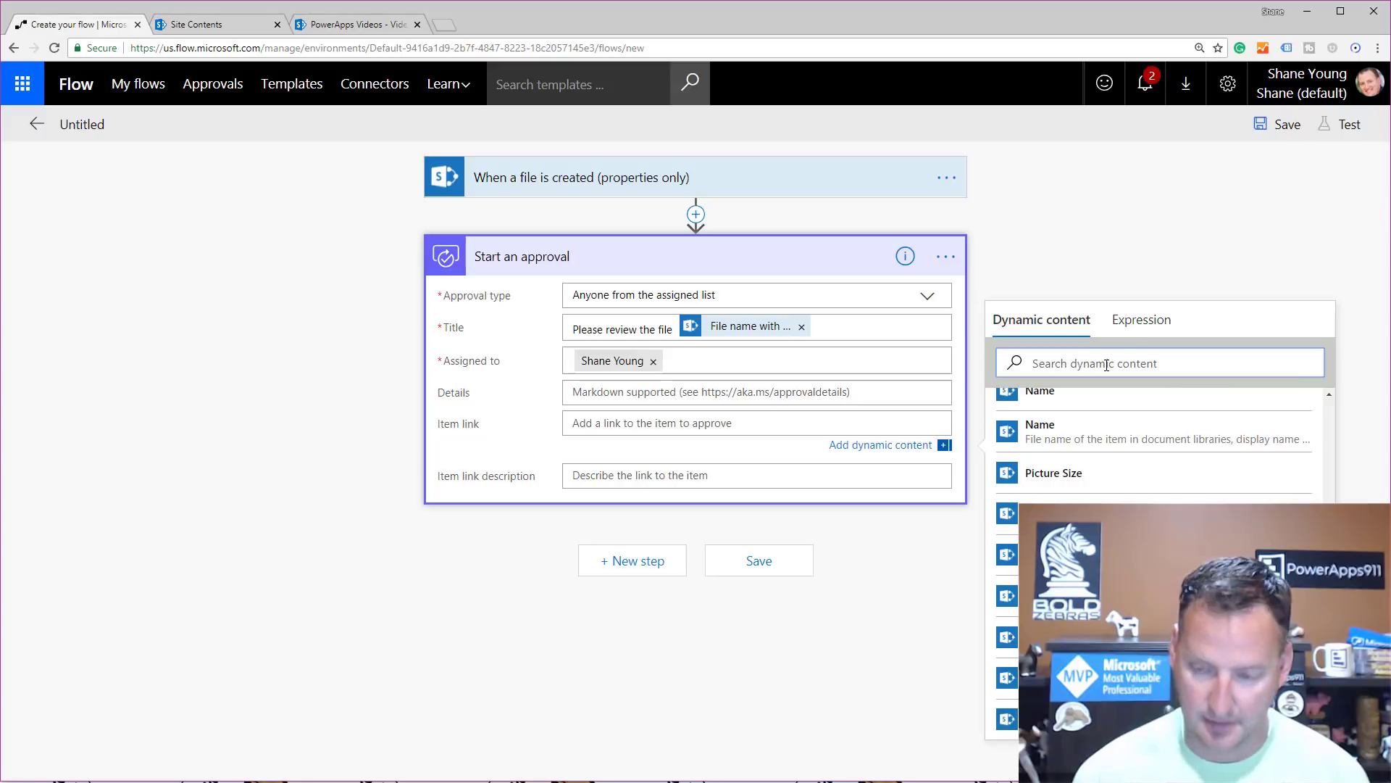
{"action": "type", "text": "link"}
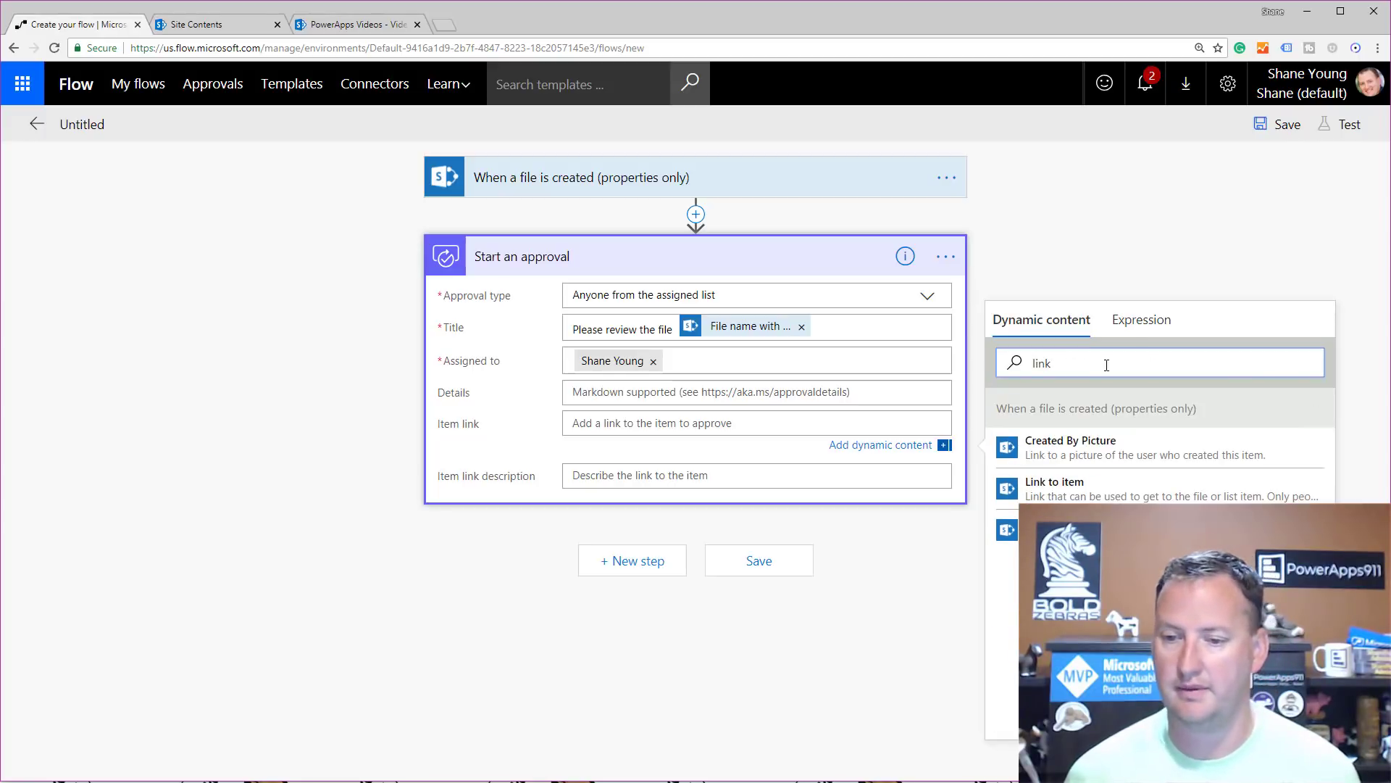
{"action": "left_click", "coordinate": [1074, 492]}
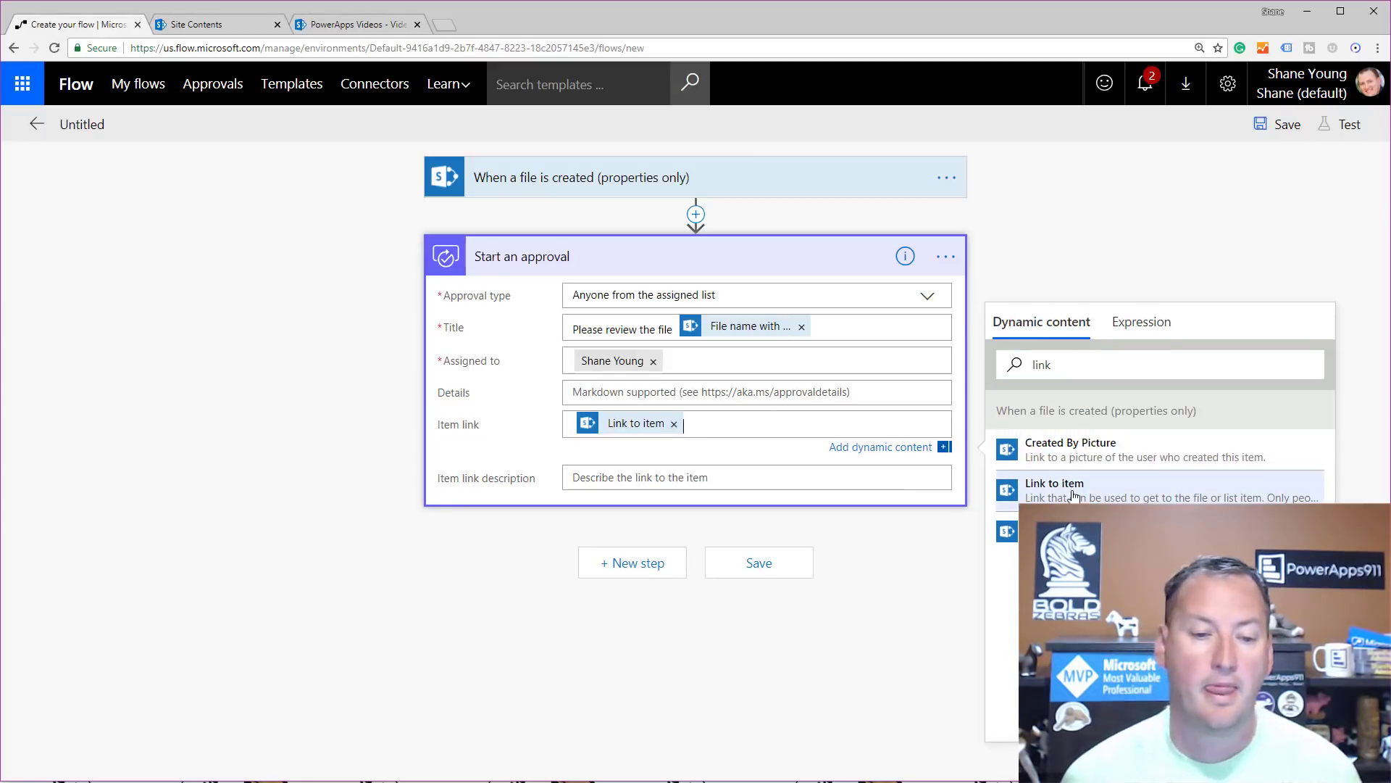
- Fill the approval's details with "The file was uploaded by" followed by the dynamic value Created By DisplayName
{"action": "left_click", "coordinate": [737, 392]}
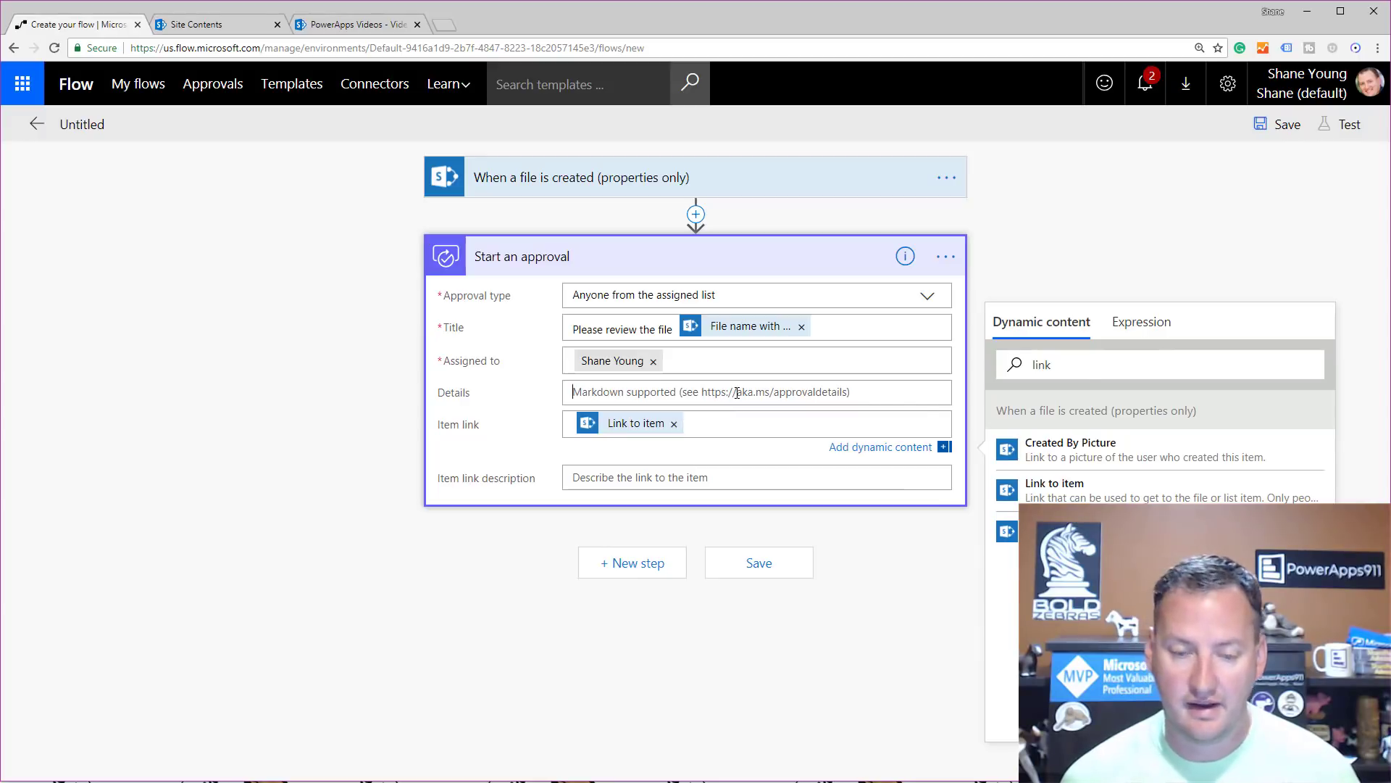
{"action": "type", "text": "The file"}
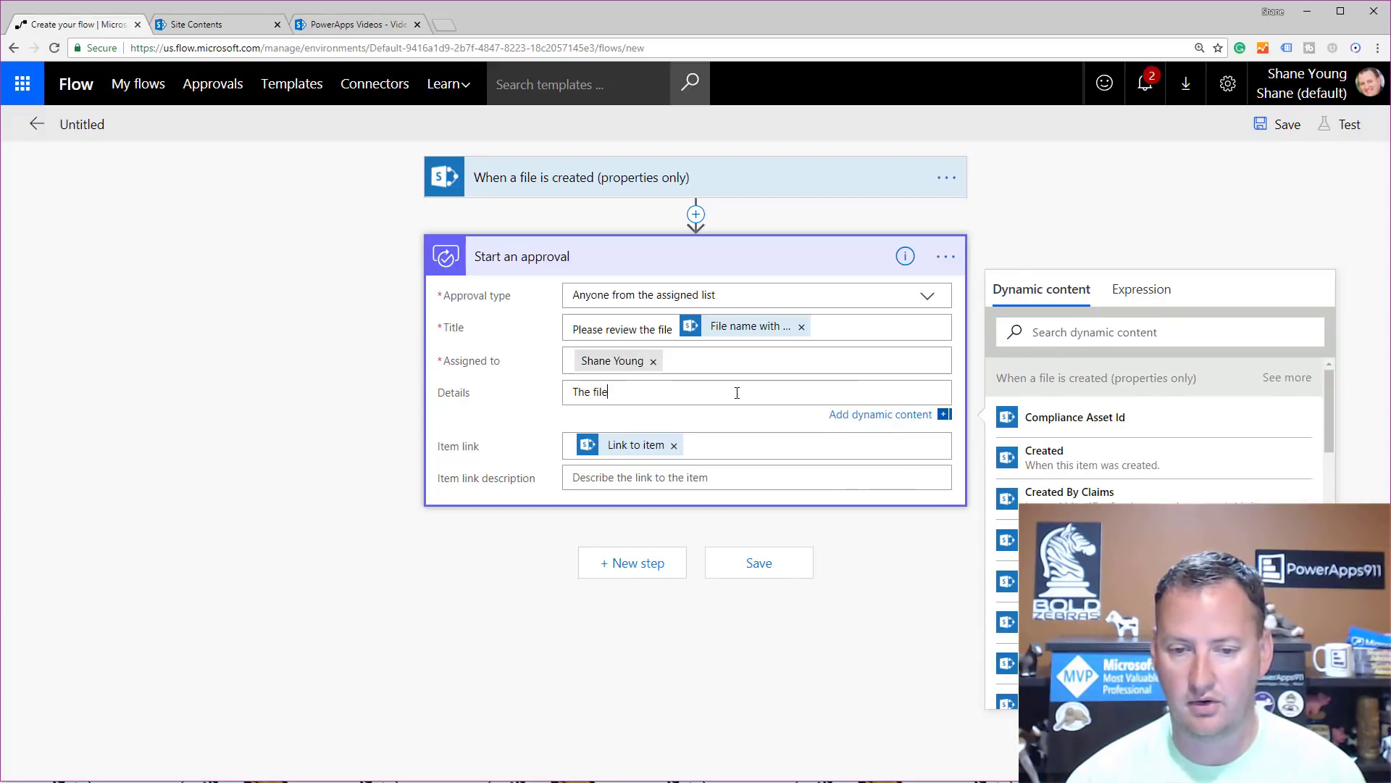
{"action": "type", "text": " was uploa"}
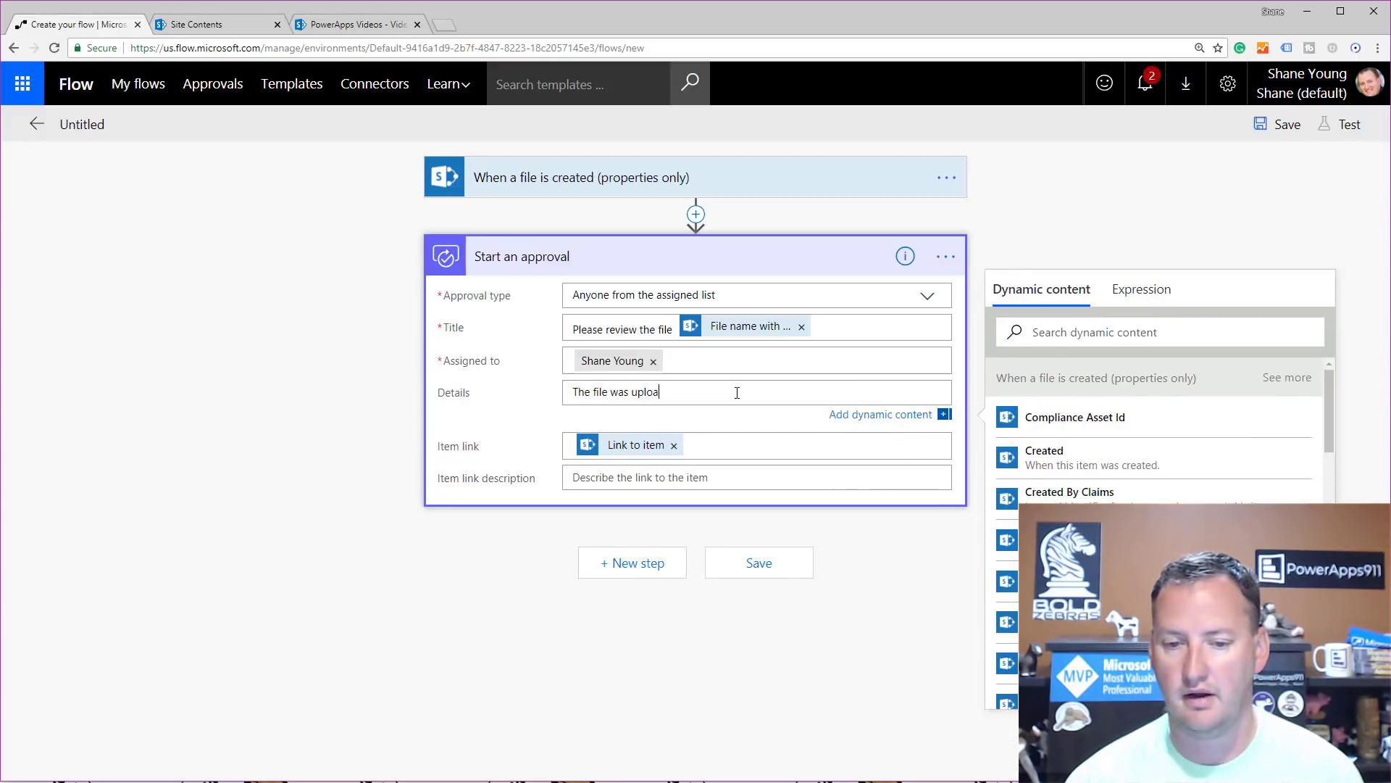
{"action": "type", "text": "ded by"}
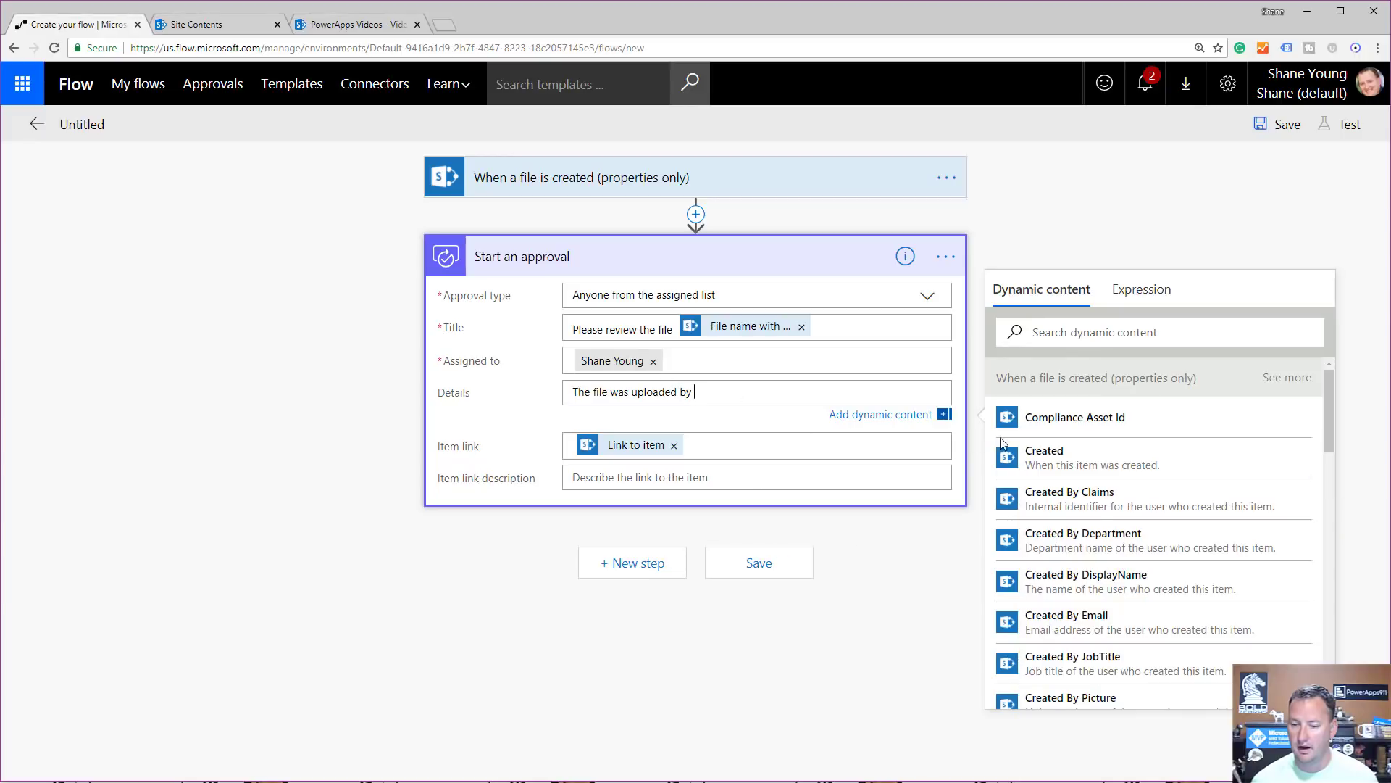
{"action": "left_click", "coordinate": [1122, 581]}
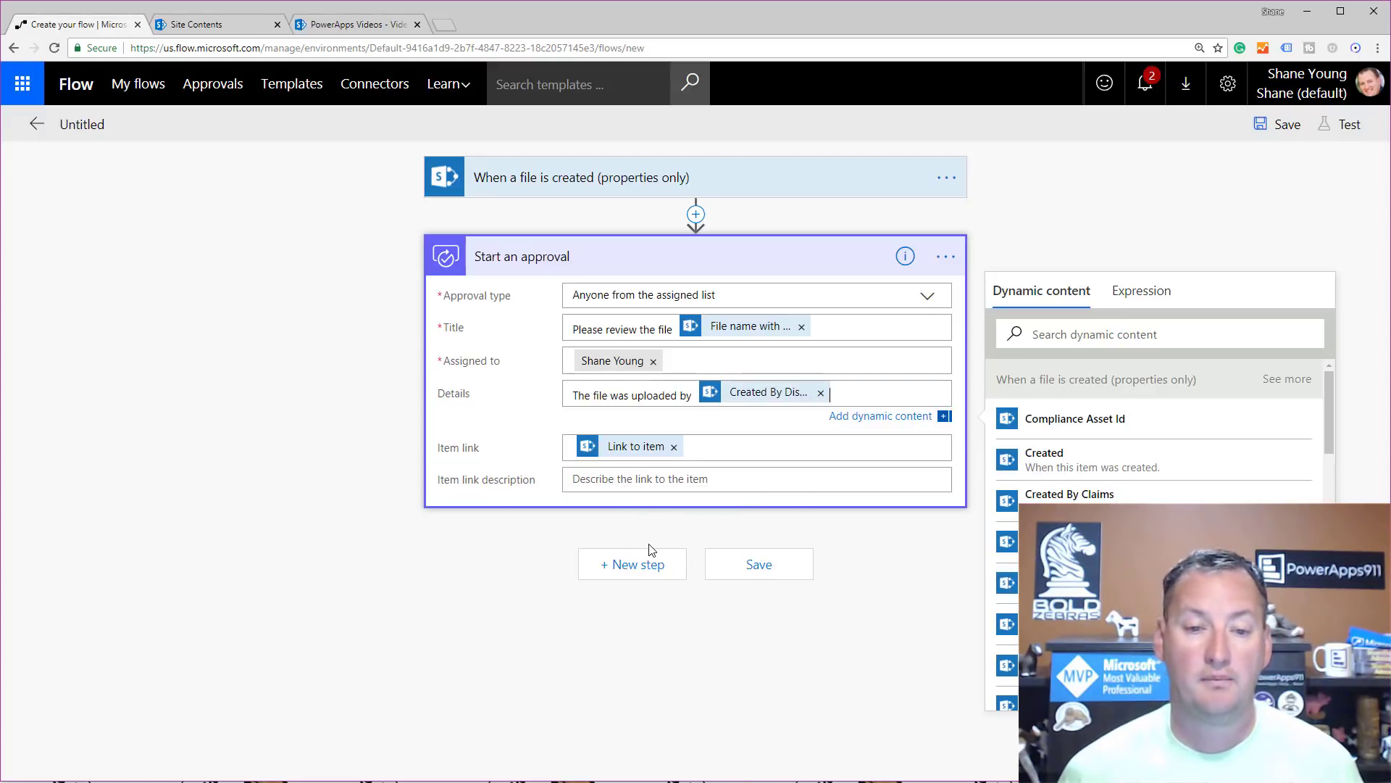
- Add a condition after the approval and use the approval's dynamic value Response as its first value
{"action": "left_click", "coordinate": [640, 573]}
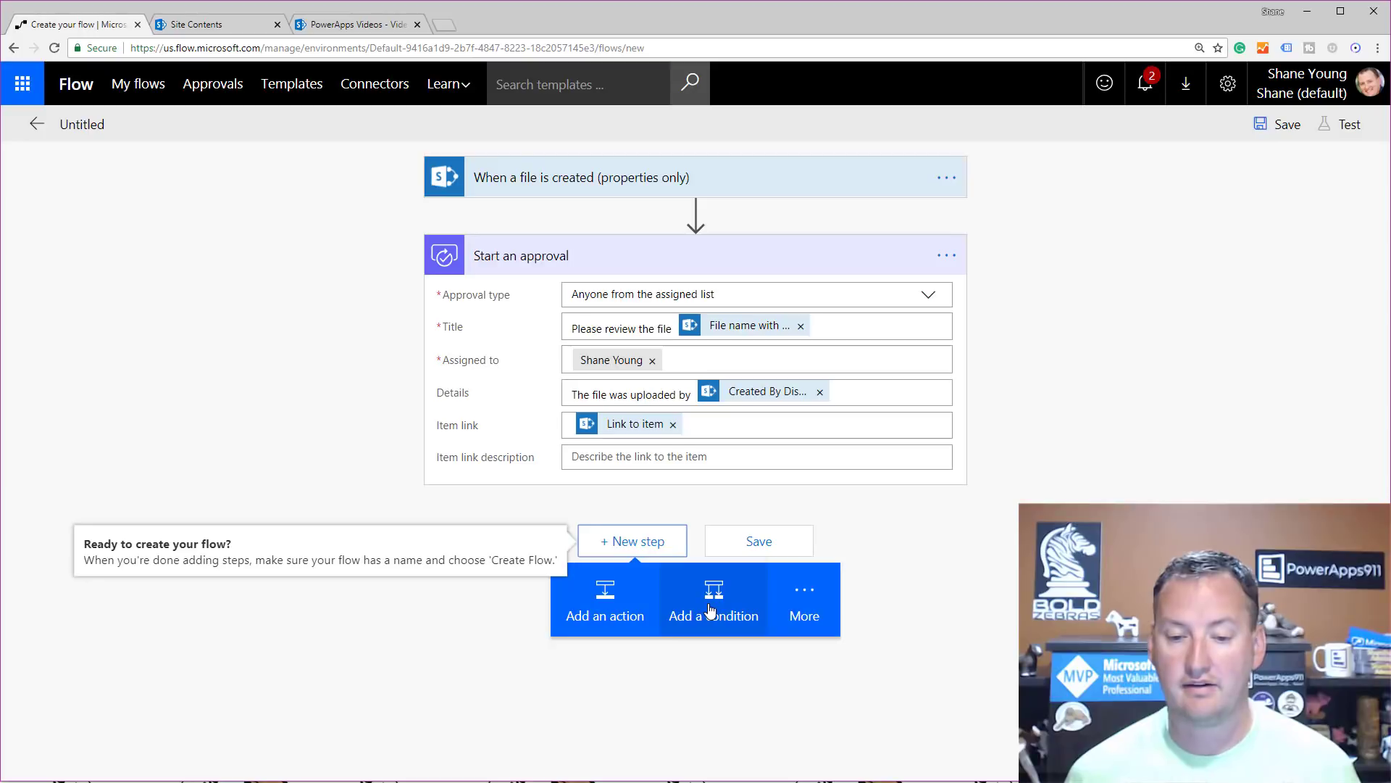
{"action": "left_click", "coordinate": [710, 611]}
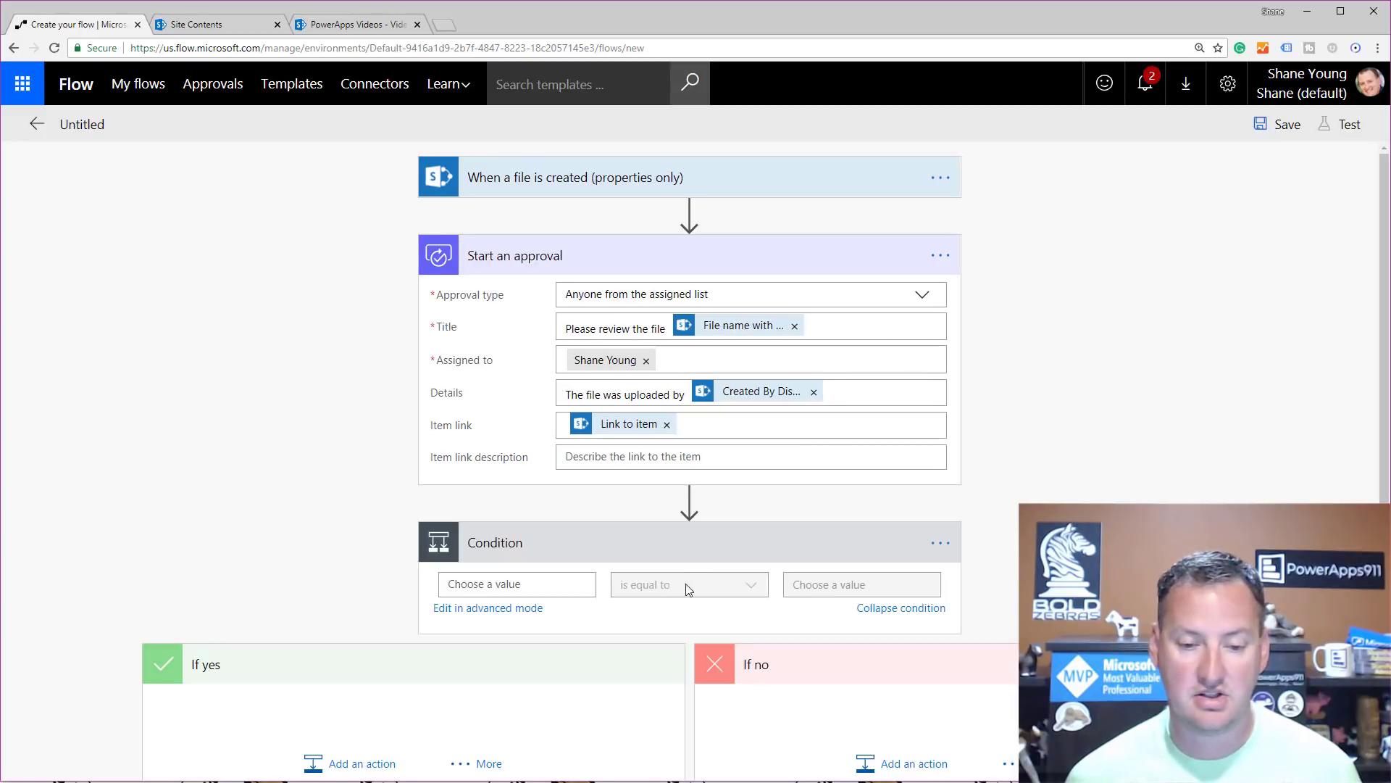
{"action": "left_click", "coordinate": [553, 584]}
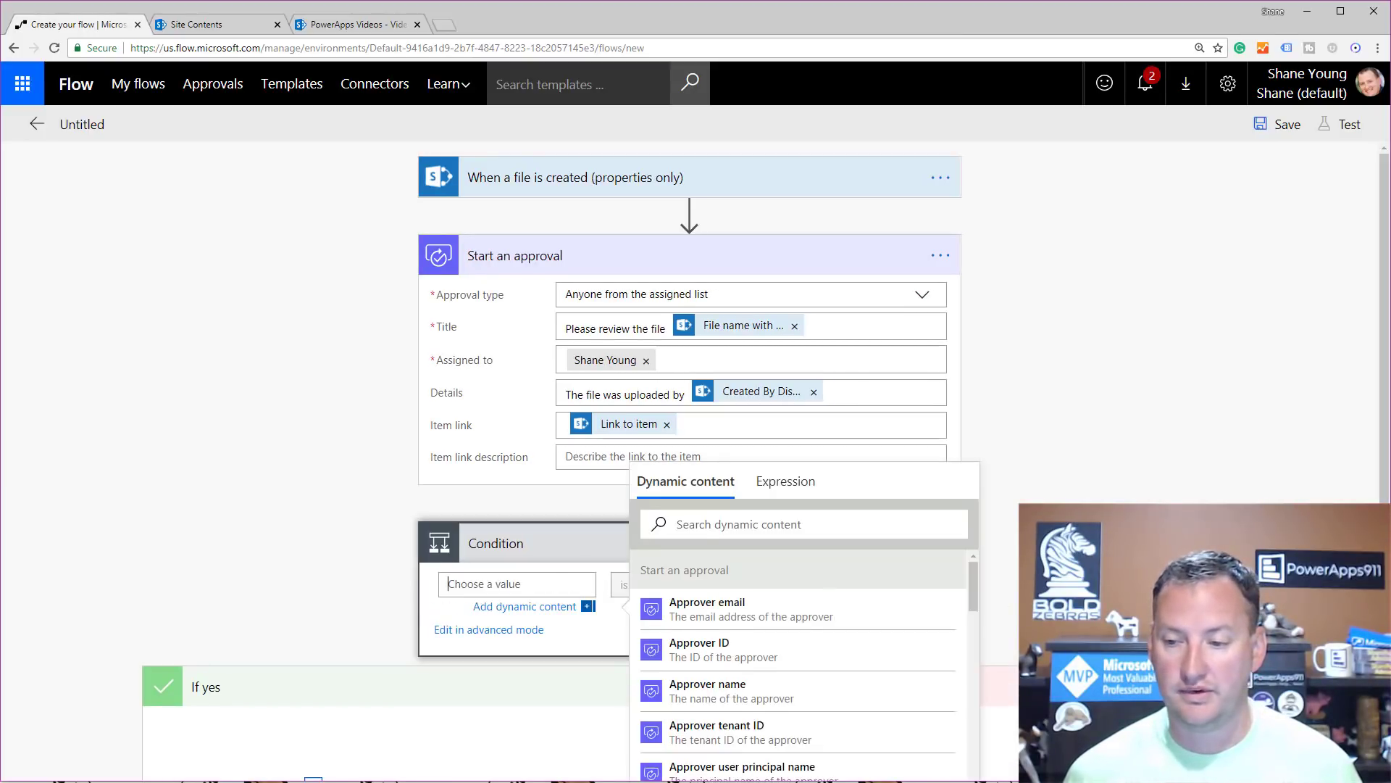
{"action": "scroll", "coordinate": [553, 584], "scroll_direction": "down", "scroll_amount": 2}
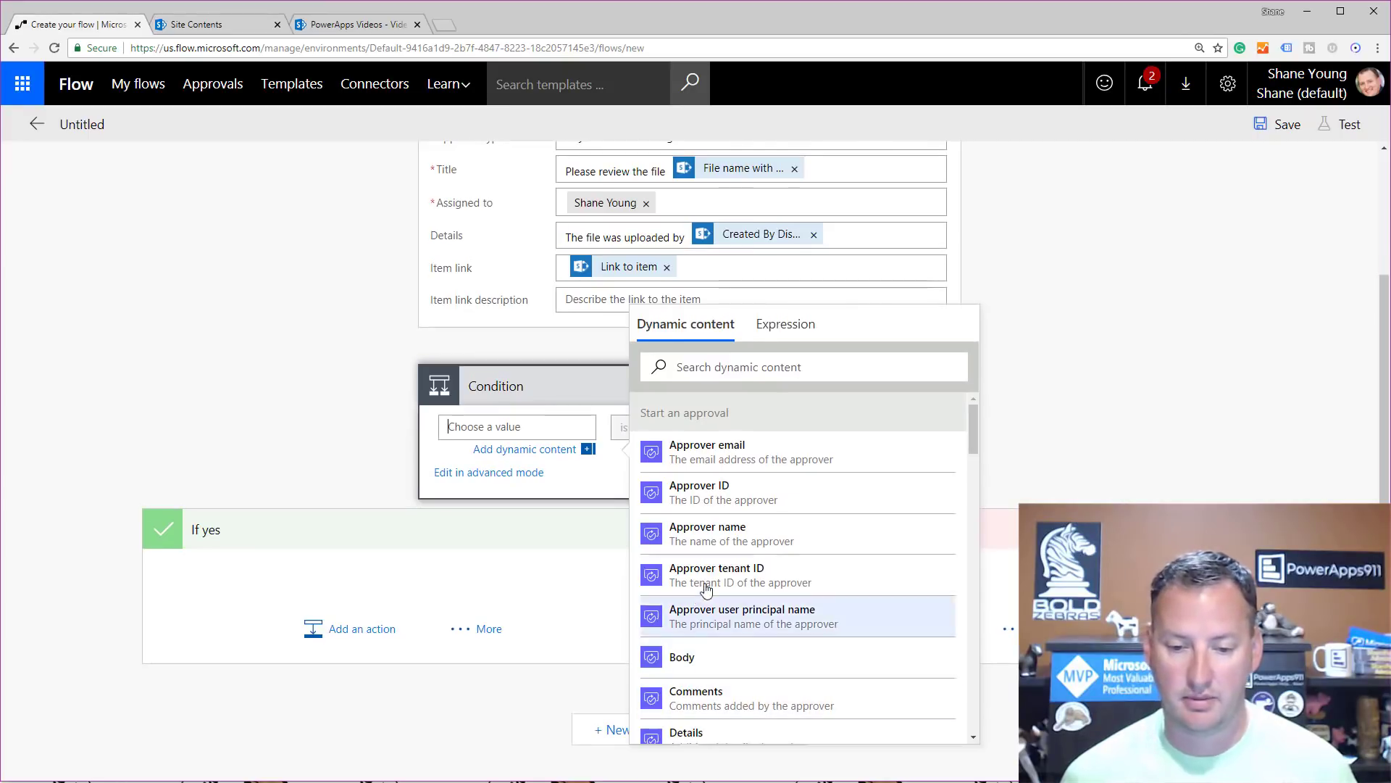
{"action": "scroll", "coordinate": [724, 567], "scroll_direction": "down", "scroll_amount": 4}
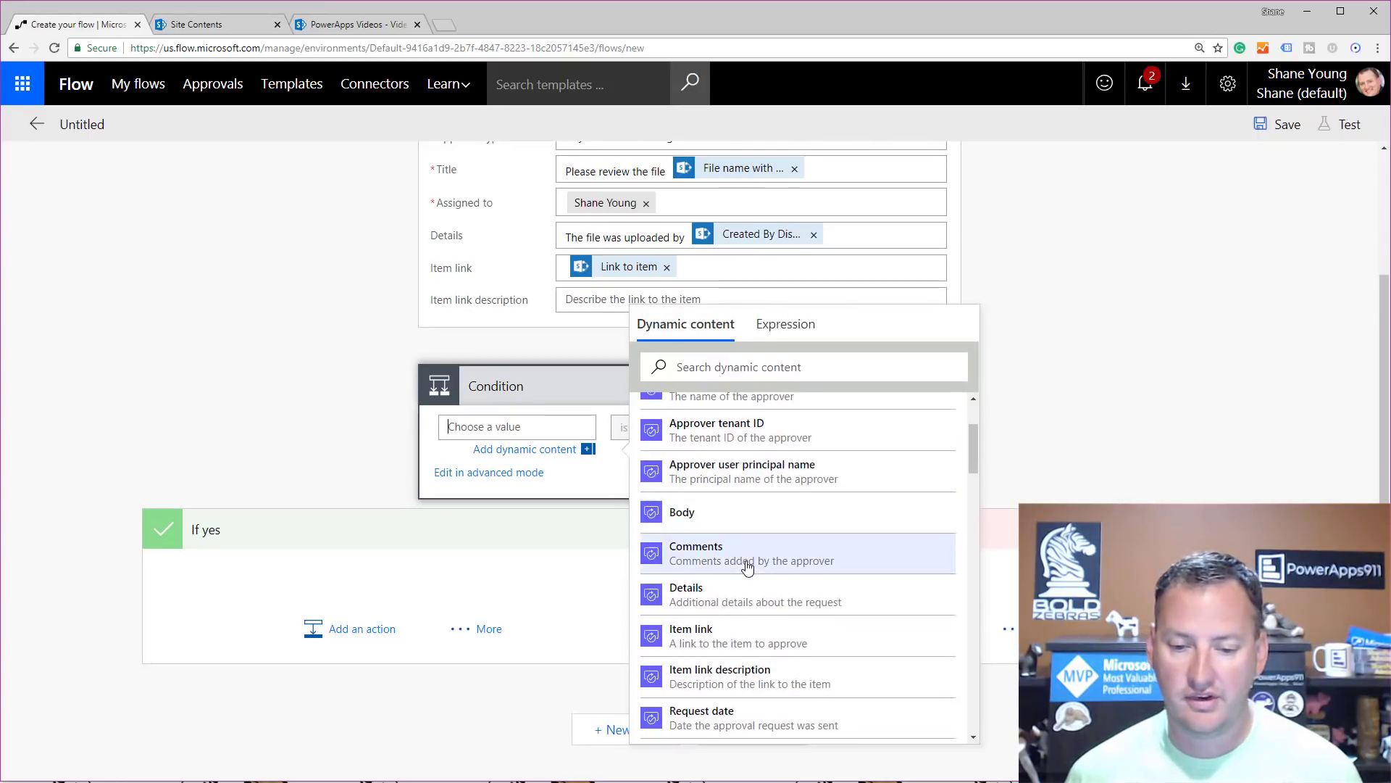
{"action": "scroll", "coordinate": [748, 566], "scroll_direction": "down", "scroll_amount": 2}
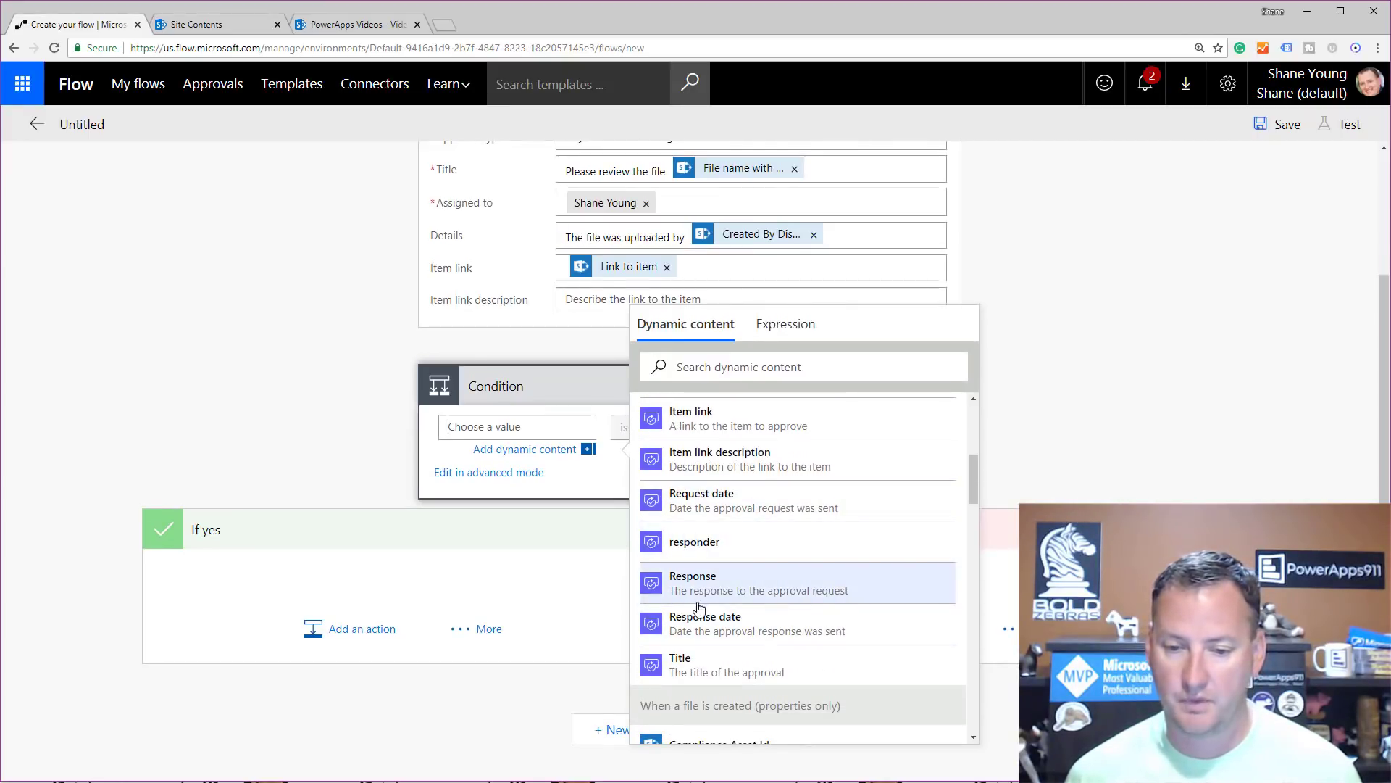
{"action": "left_click", "coordinate": [736, 584]}
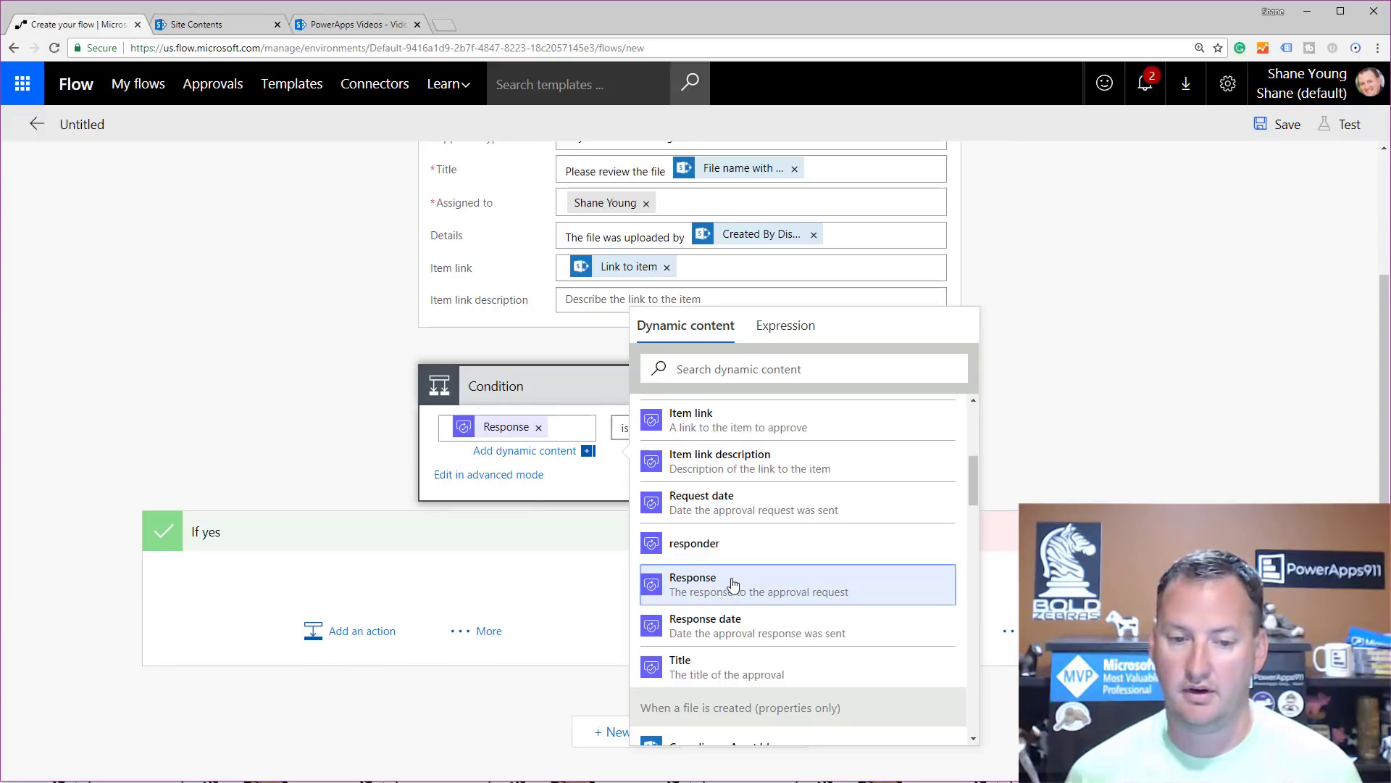
- Complete the condition so that the response "is equal to" the text "Approve"
{"action": "left_click", "coordinate": [624, 432]}
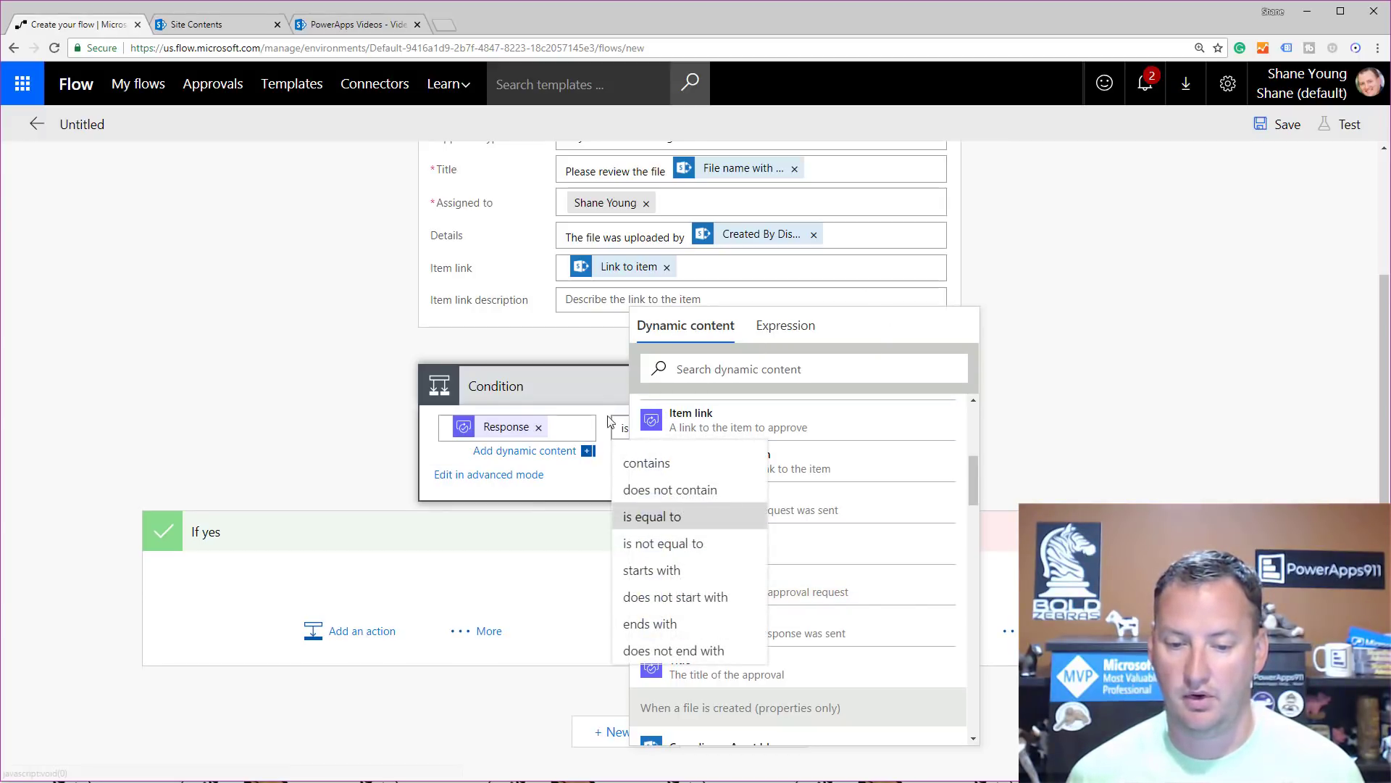
{"action": "left_click", "coordinate": [663, 519]}
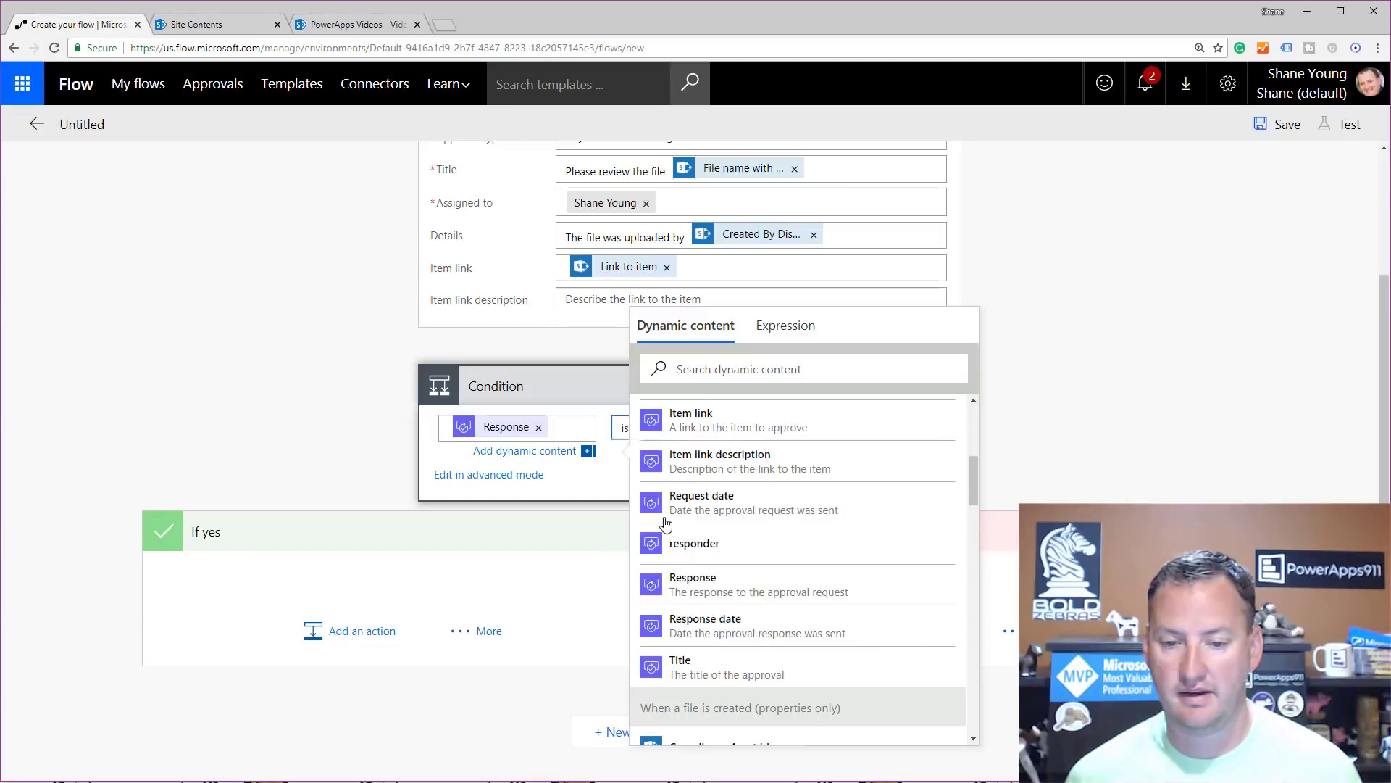
{"action": "left_click", "coordinate": [841, 468]}
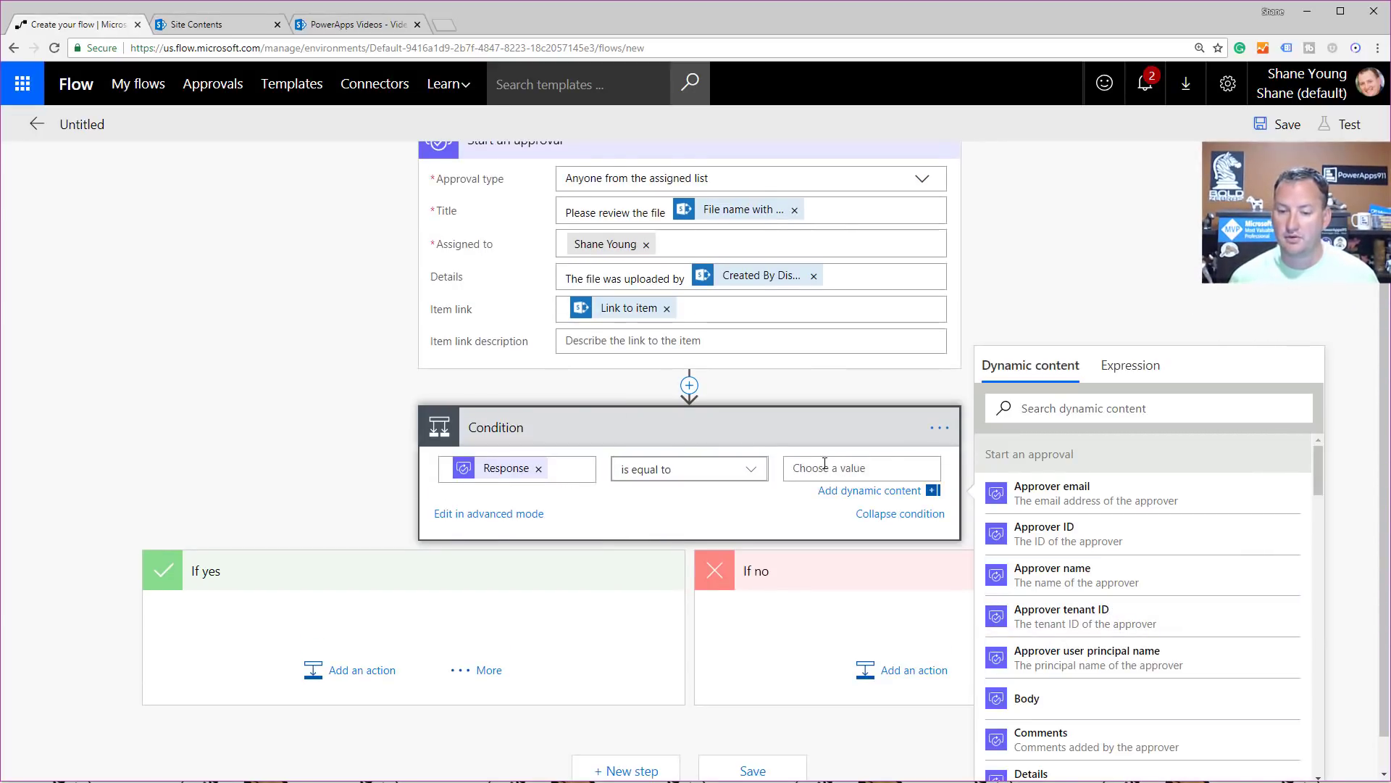
{"action": "type", "text": "ap"}
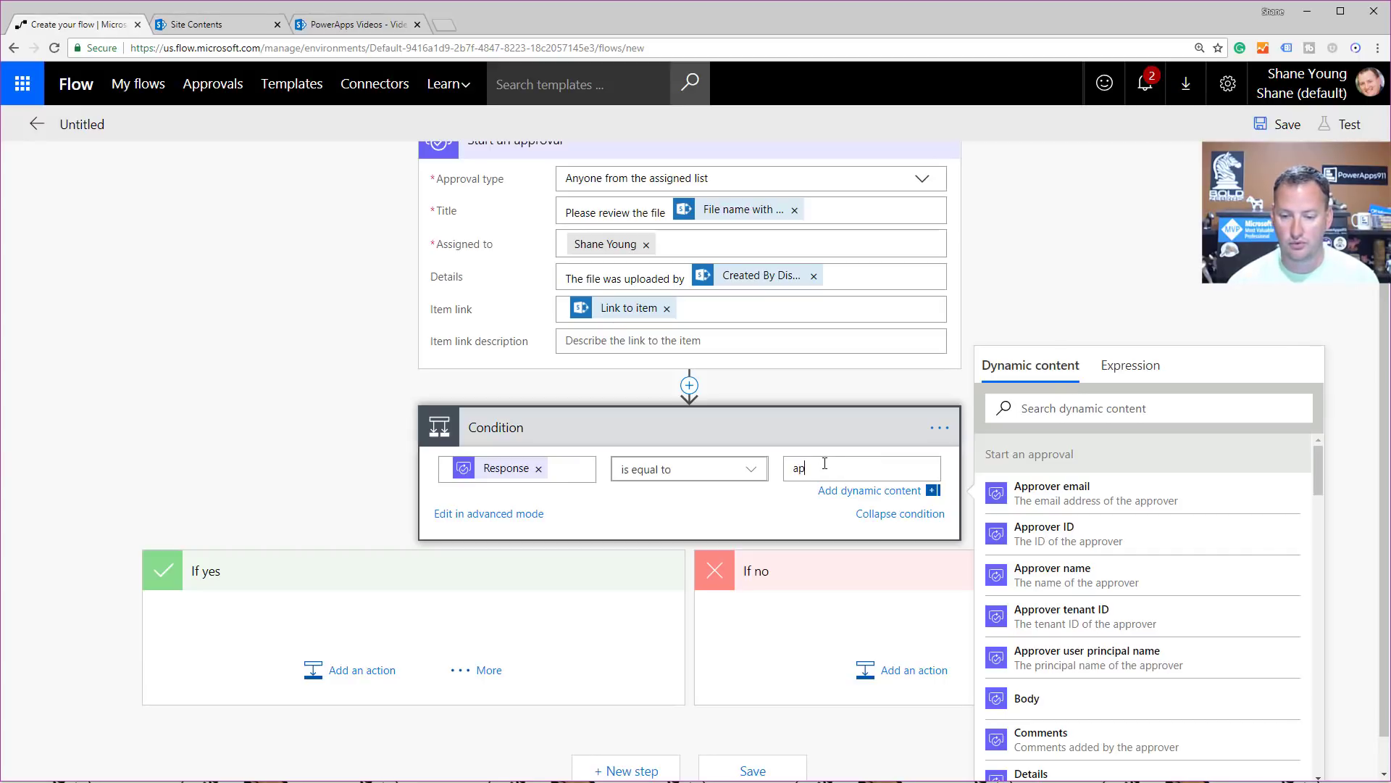
{"action": "key", "text": "BackSpace"}
{"action": "key", "text": "BackSpace"}
{"action": "type", "text": "Approve"}
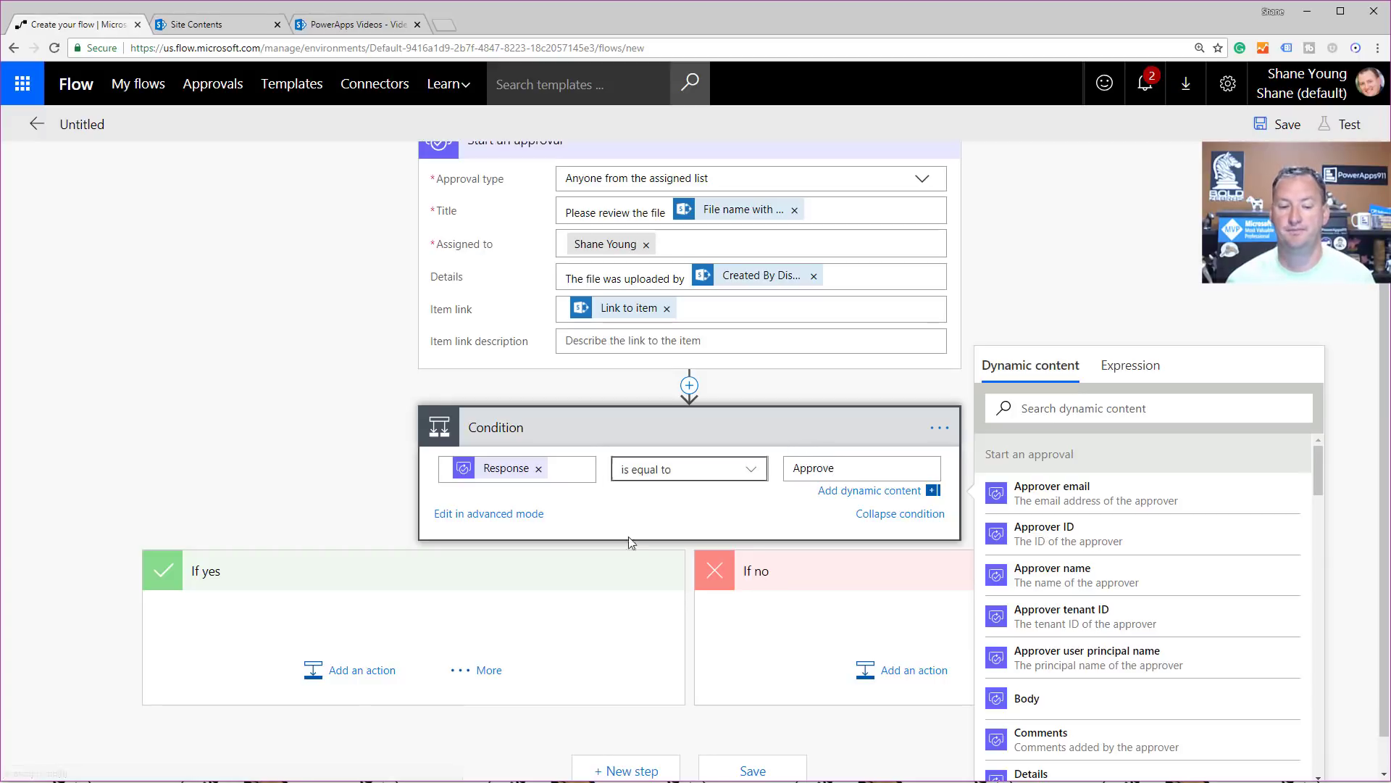
{"action": "left_click", "coordinate": [419, 622]}
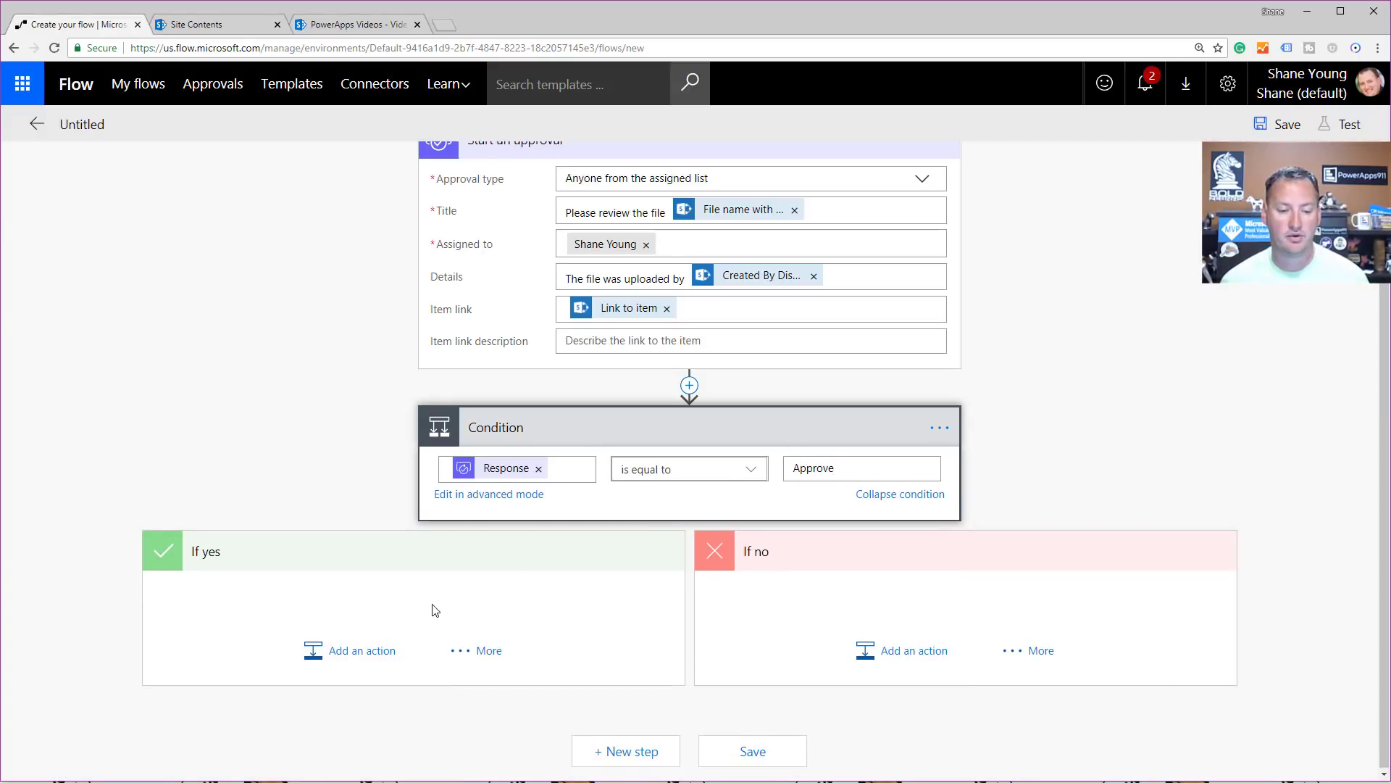
- Add the SharePoint action Set content approval status to the condition's If yes branch
{"action": "left_click", "coordinate": [361, 653]}
{"action": "scroll", "coordinate": [553, 529], "scroll_direction": "down", "scroll_amount": 6}
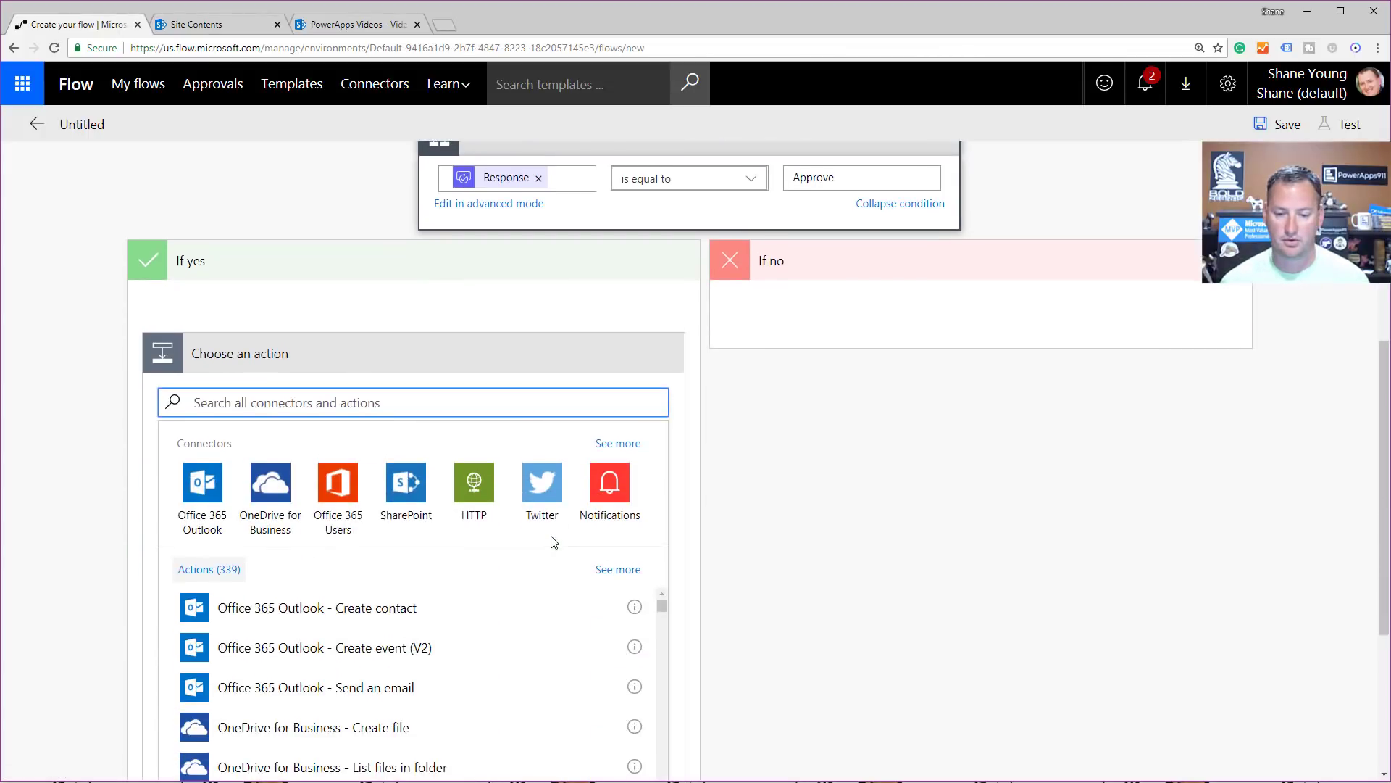
{"action": "left_click", "coordinate": [406, 338]}
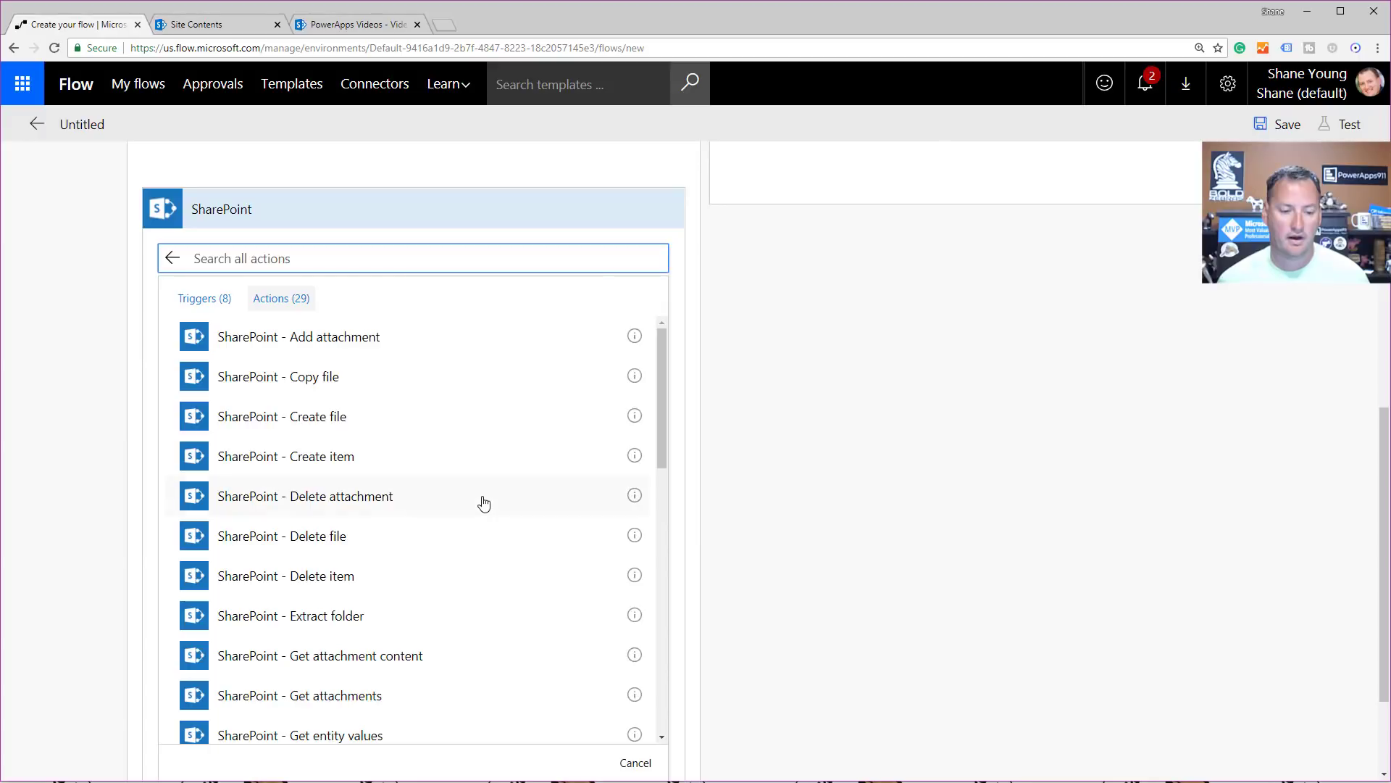
{"action": "scroll", "coordinate": [483, 502], "scroll_direction": "down", "scroll_amount": 10}
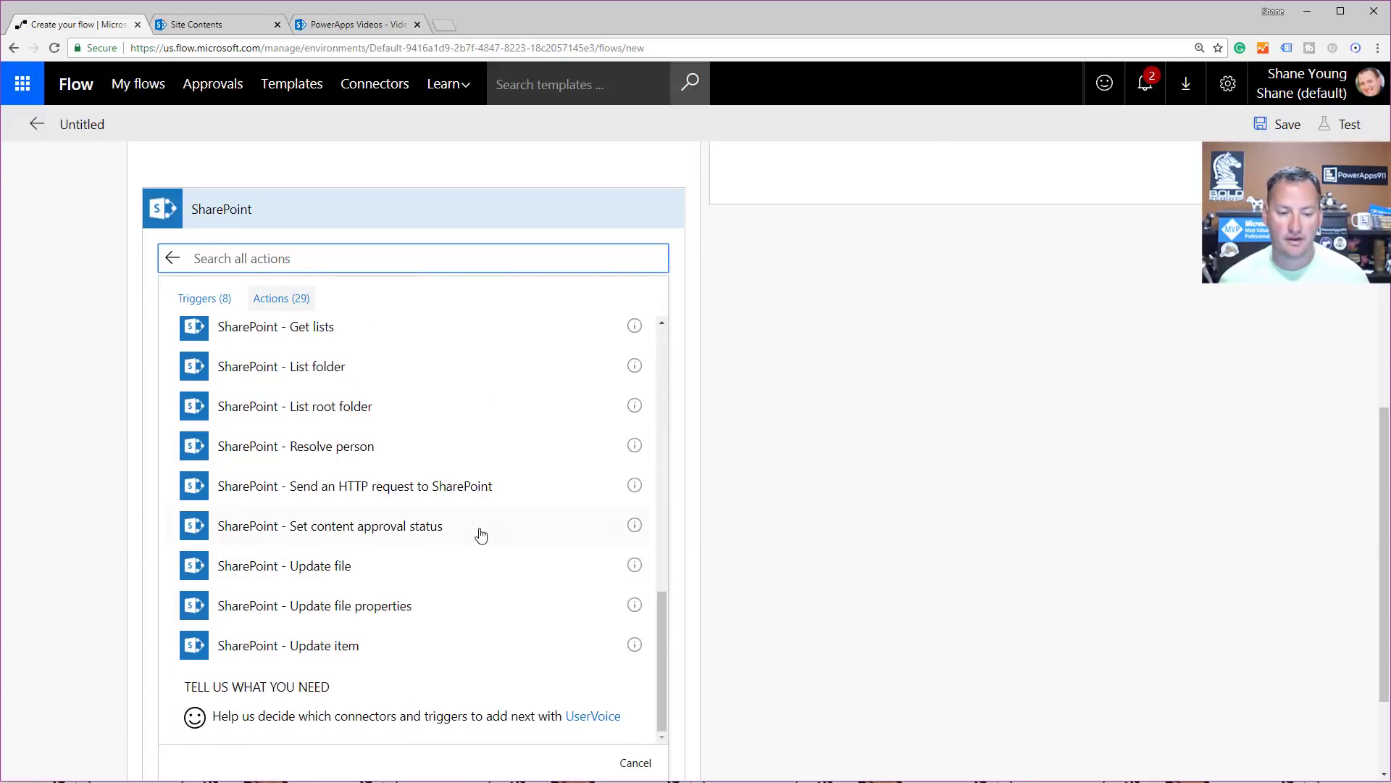
{"action": "left_click", "coordinate": [430, 533]}
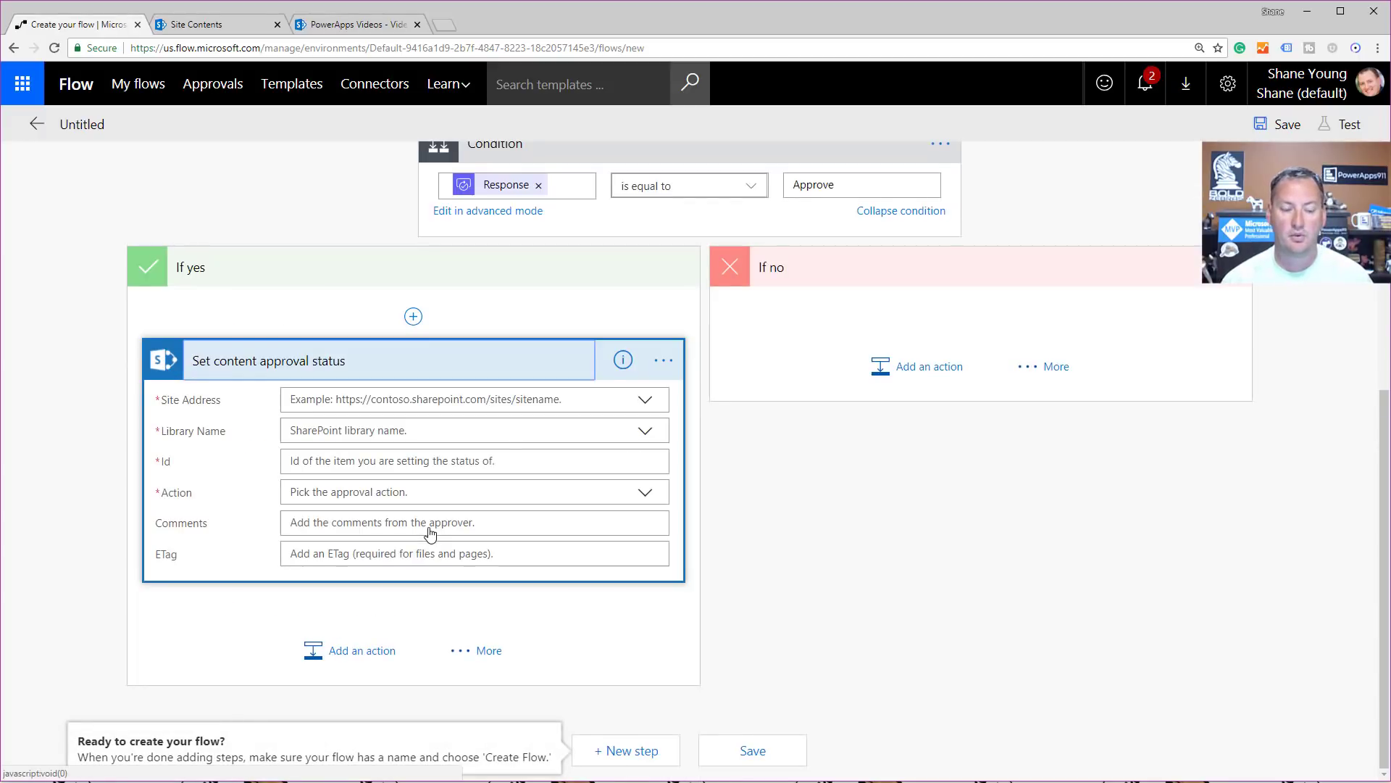
- Set the content approval action's site address to PowerApps Videos and enter VideoFlows as a custom library name
{"action": "left_click", "coordinate": [646, 407]}
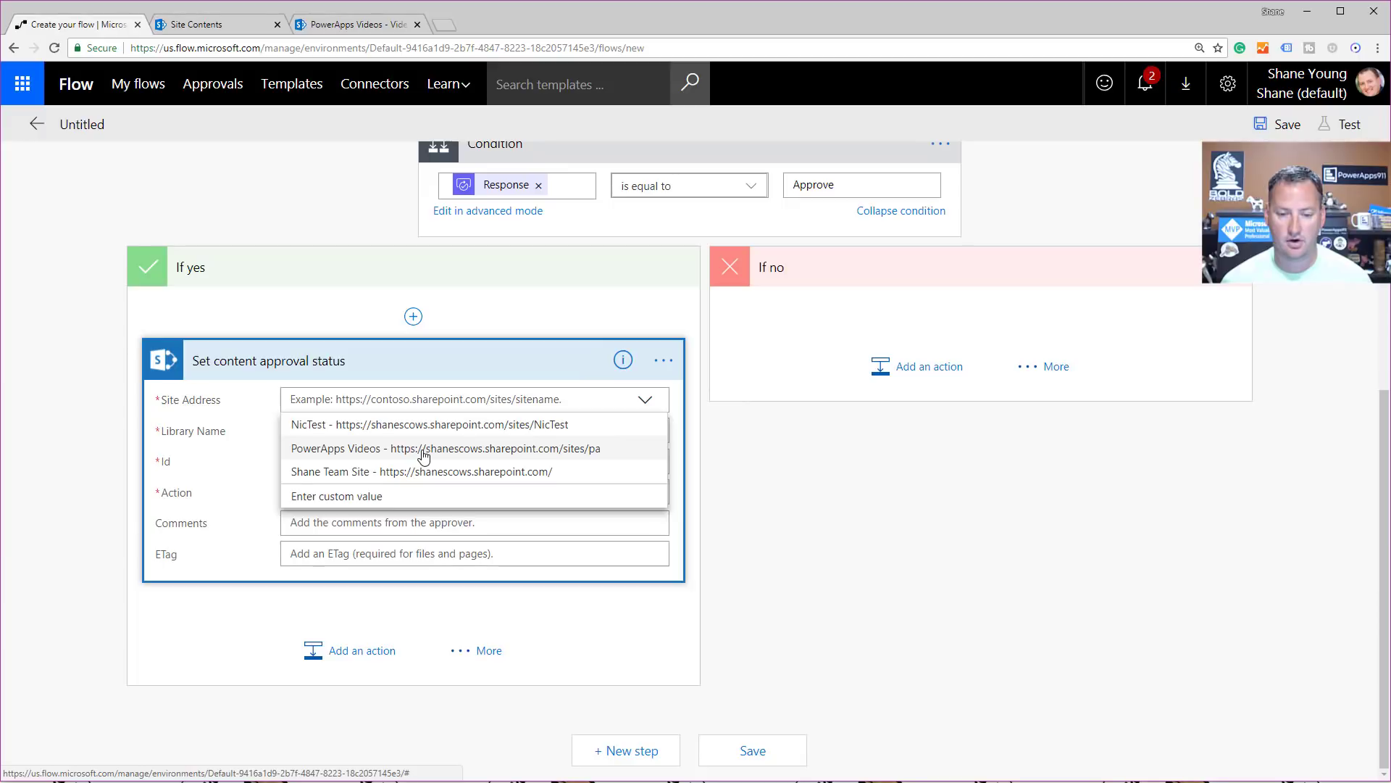
{"action": "left_click", "coordinate": [424, 450]}
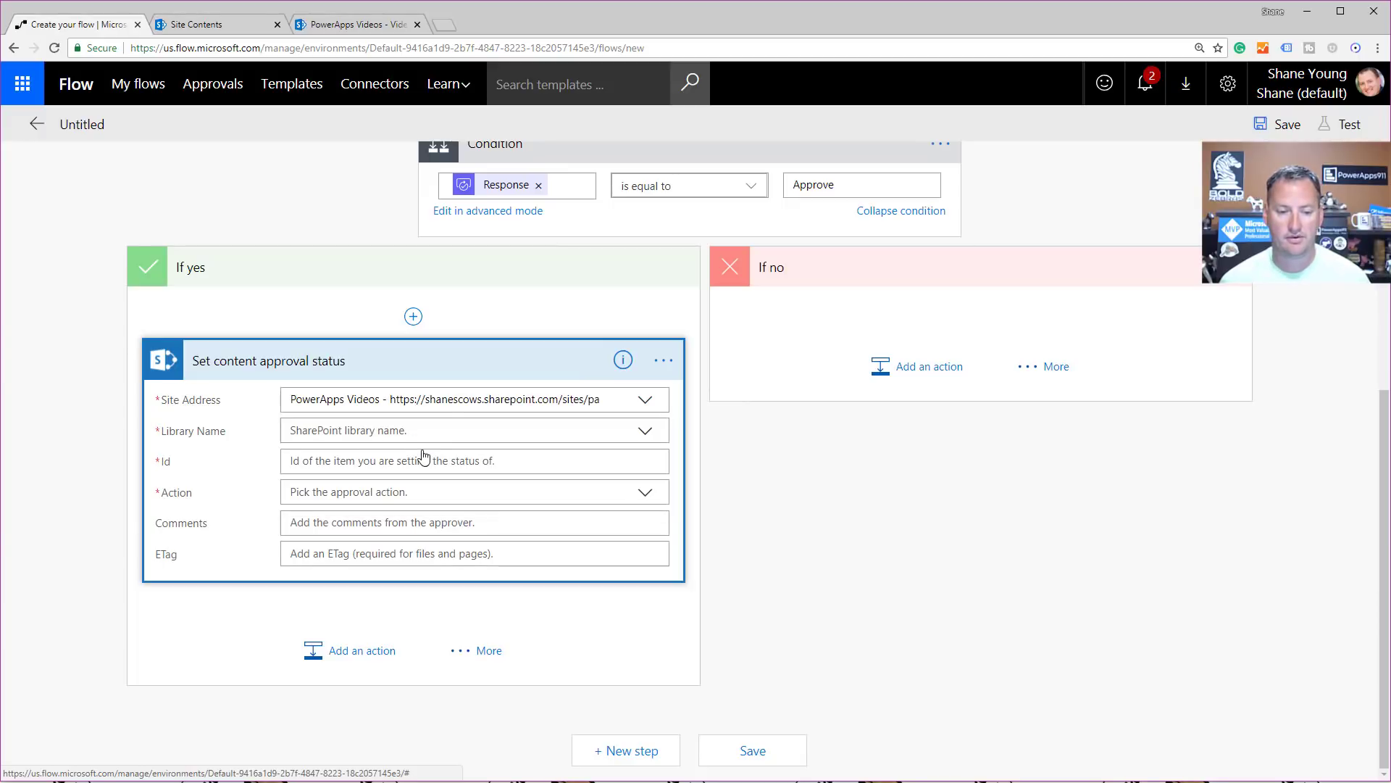
{"action": "left_click", "coordinate": [655, 432]}
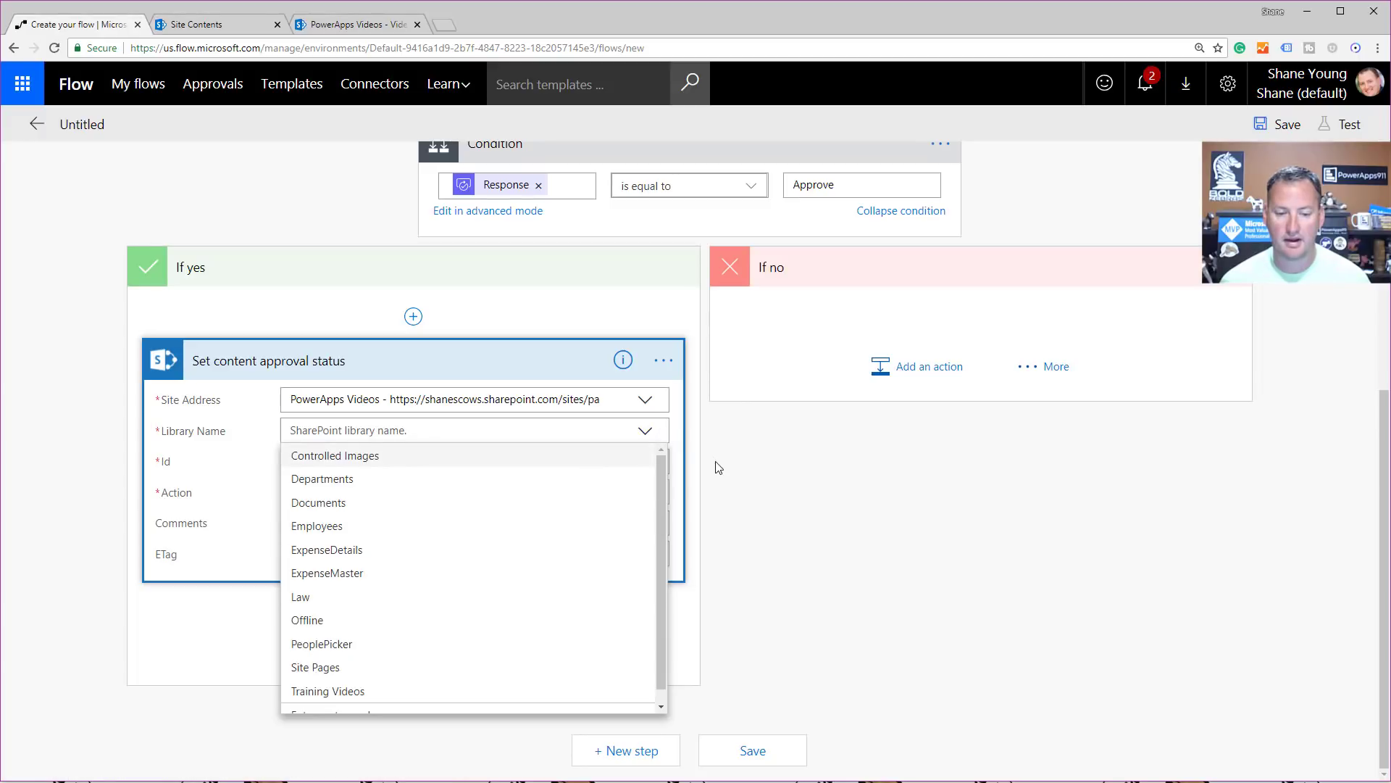
{"action": "left_click", "coordinate": [355, 24]}
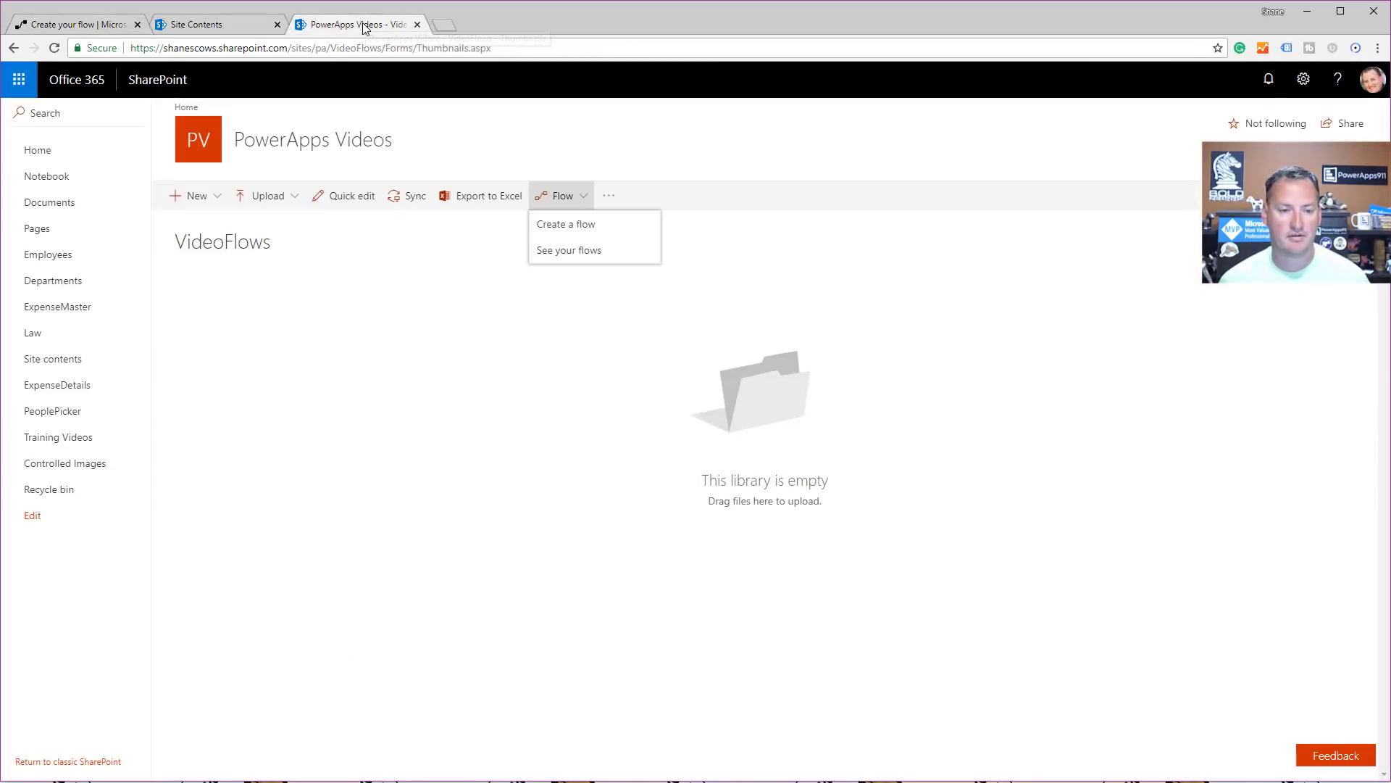
{"action": "left_click", "coordinate": [85, 27]}
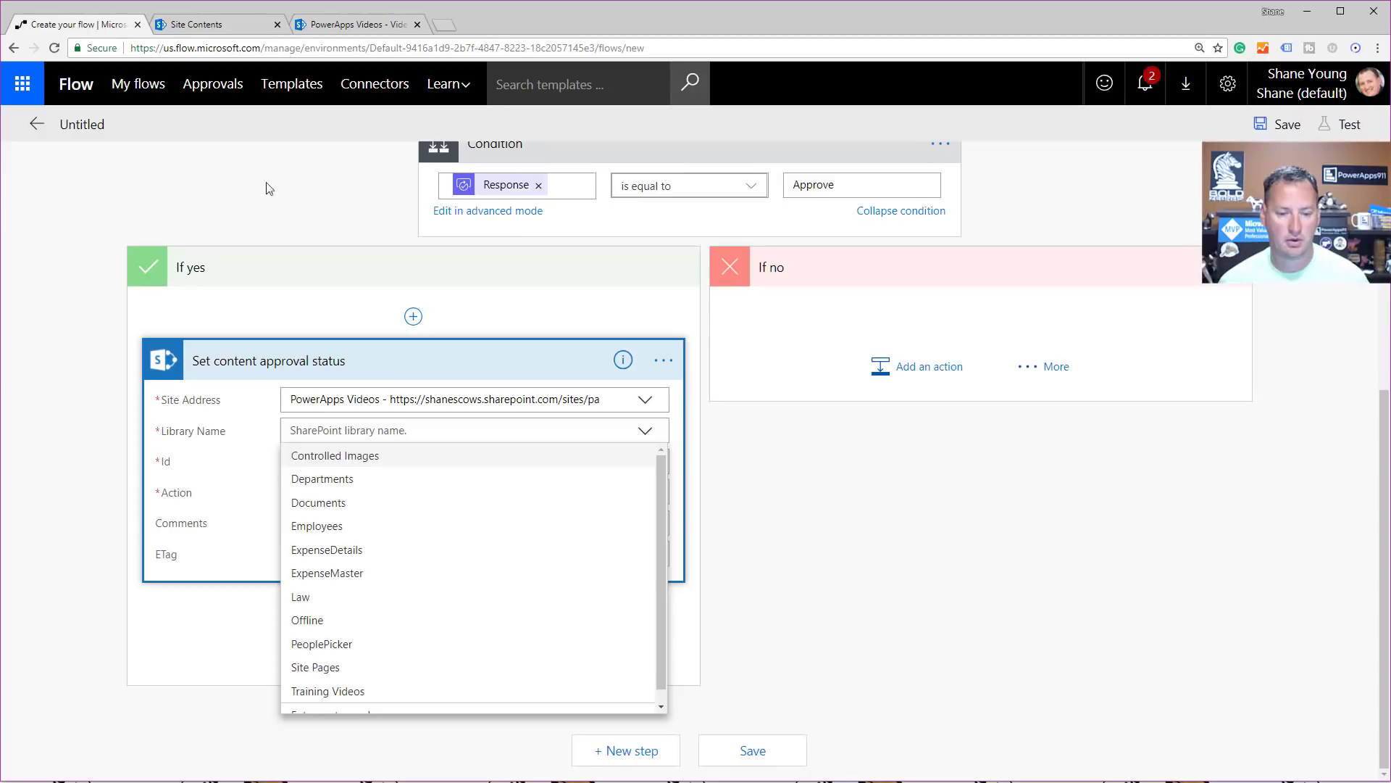
{"action": "scroll", "coordinate": [376, 649], "scroll_direction": "down", "scroll_amount": 1}
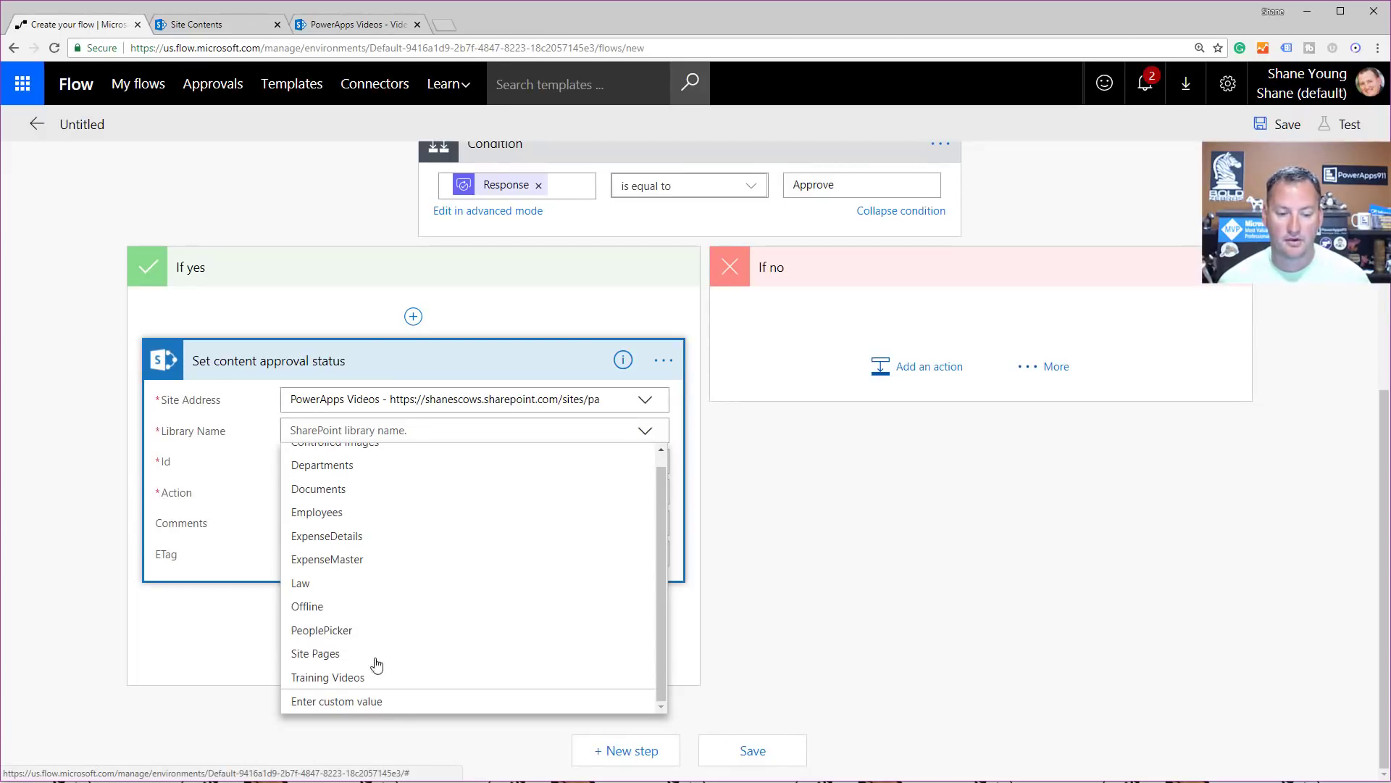
{"action": "left_click", "coordinate": [360, 701]}
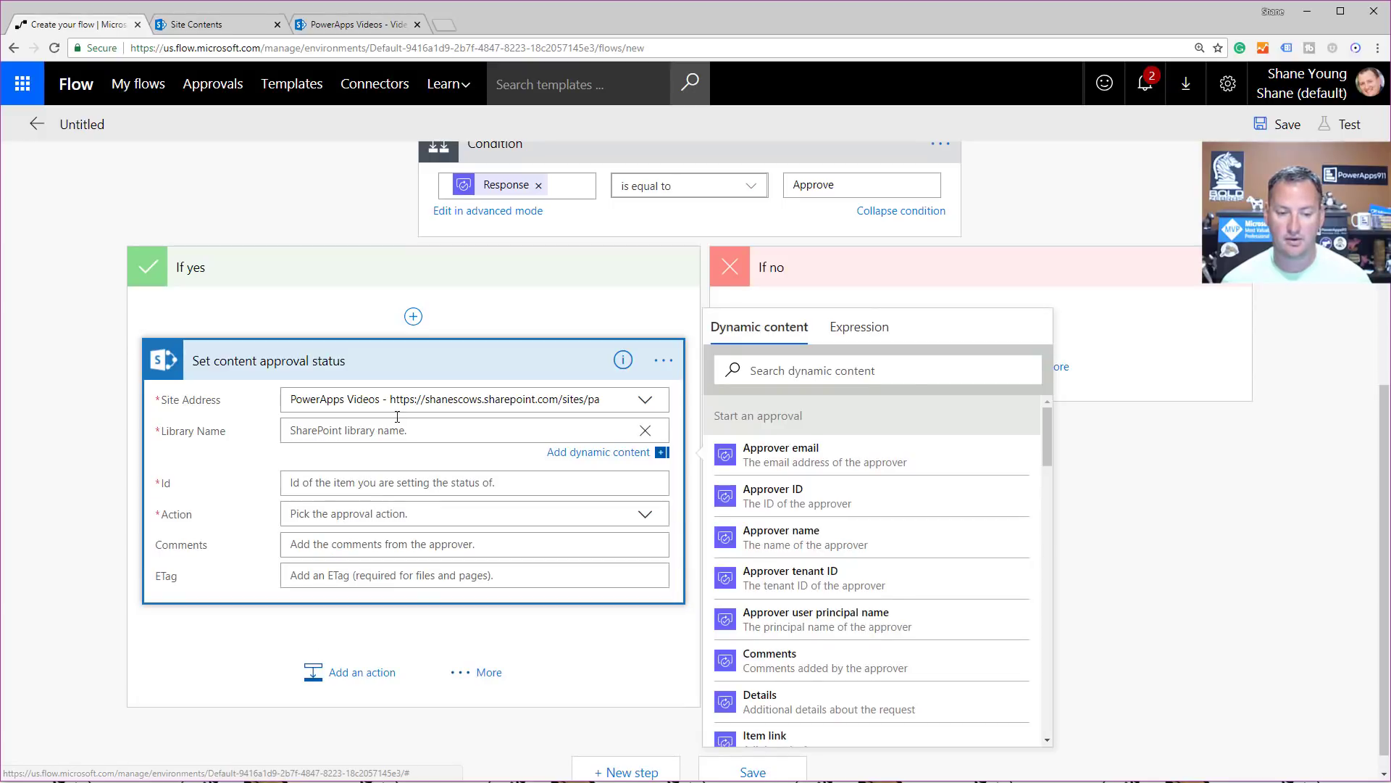
{"action": "type", "text": "VideoFlows"}
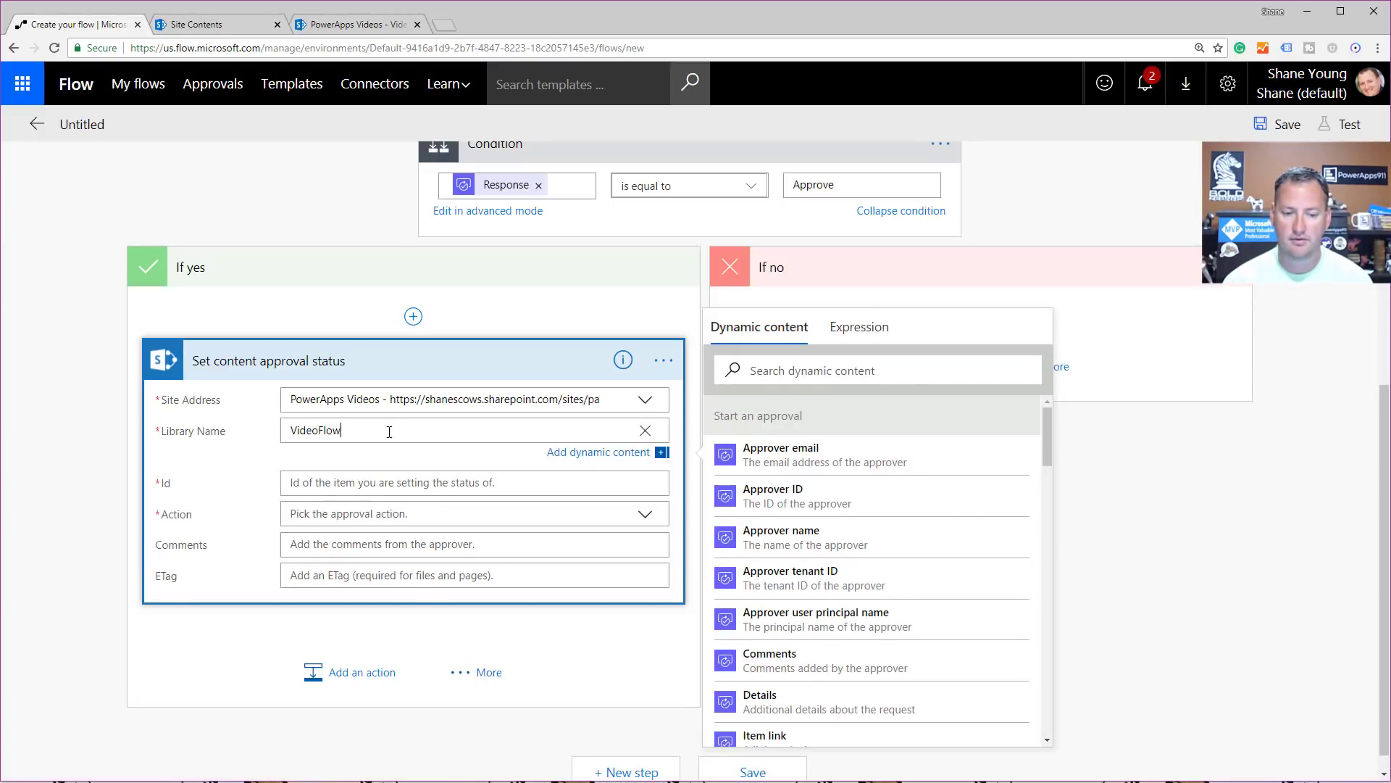
- Set the content approval item's Id to the dynamic value ID and its approval action to Approve
{"action": "left_click", "coordinate": [450, 484]}
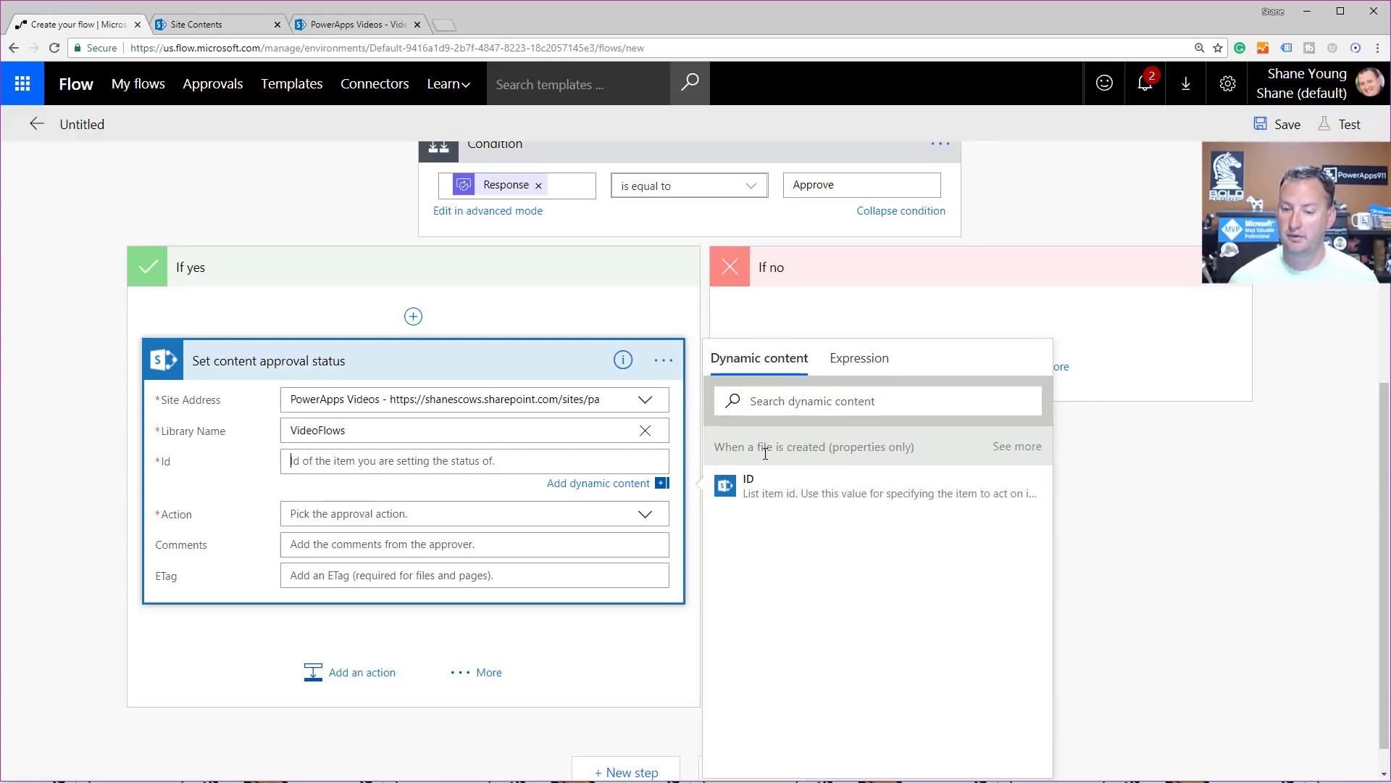
{"action": "left_click", "coordinate": [767, 481]}
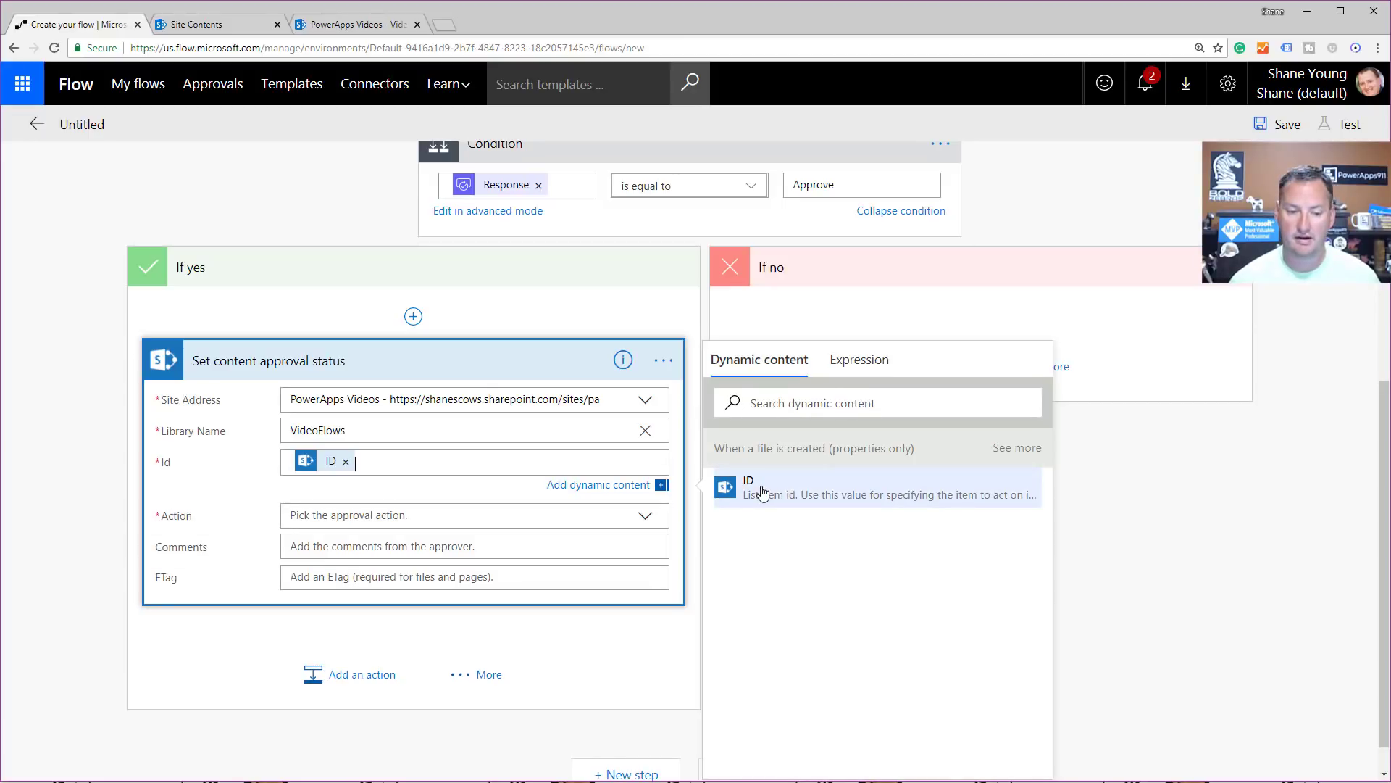
{"action": "left_click", "coordinate": [573, 513]}
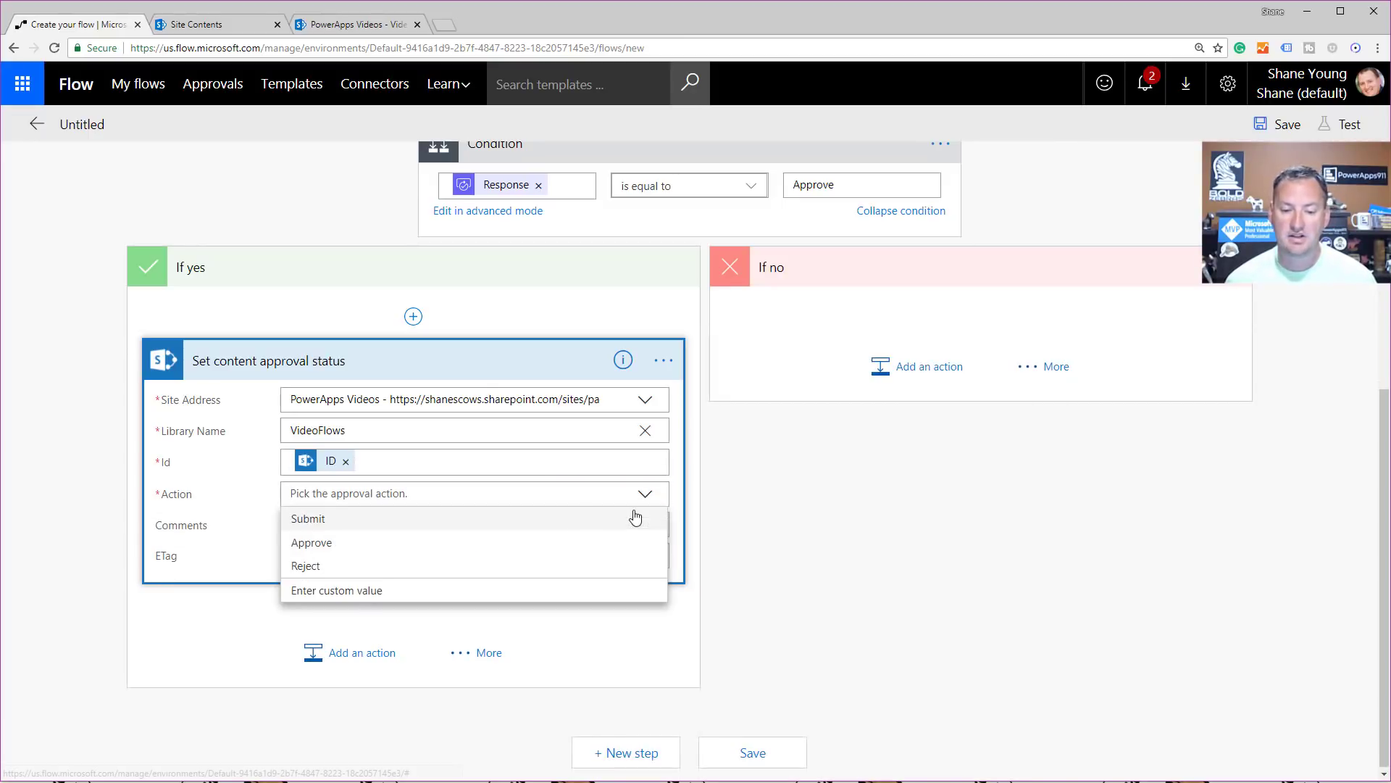
{"action": "left_click", "coordinate": [340, 550]}
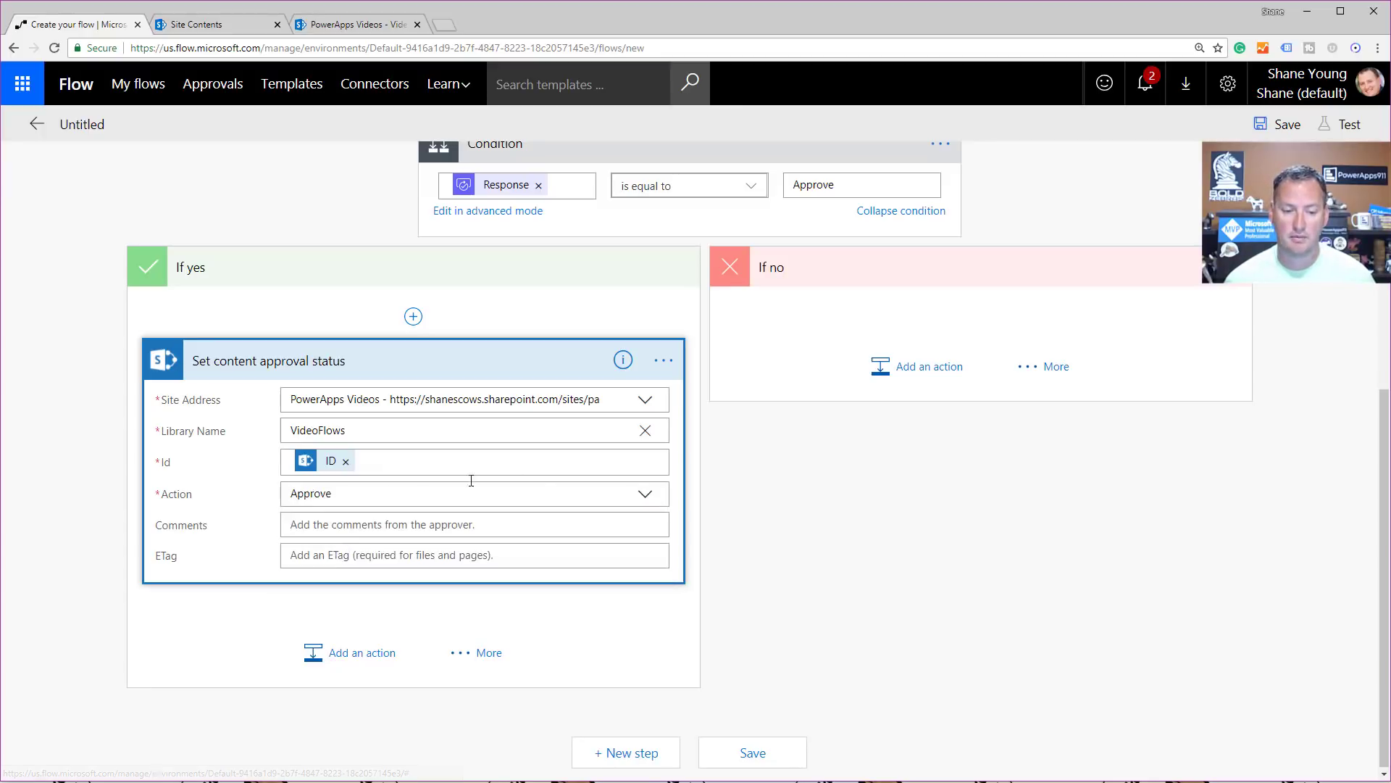
{"action": "left_click", "coordinate": [650, 496]}
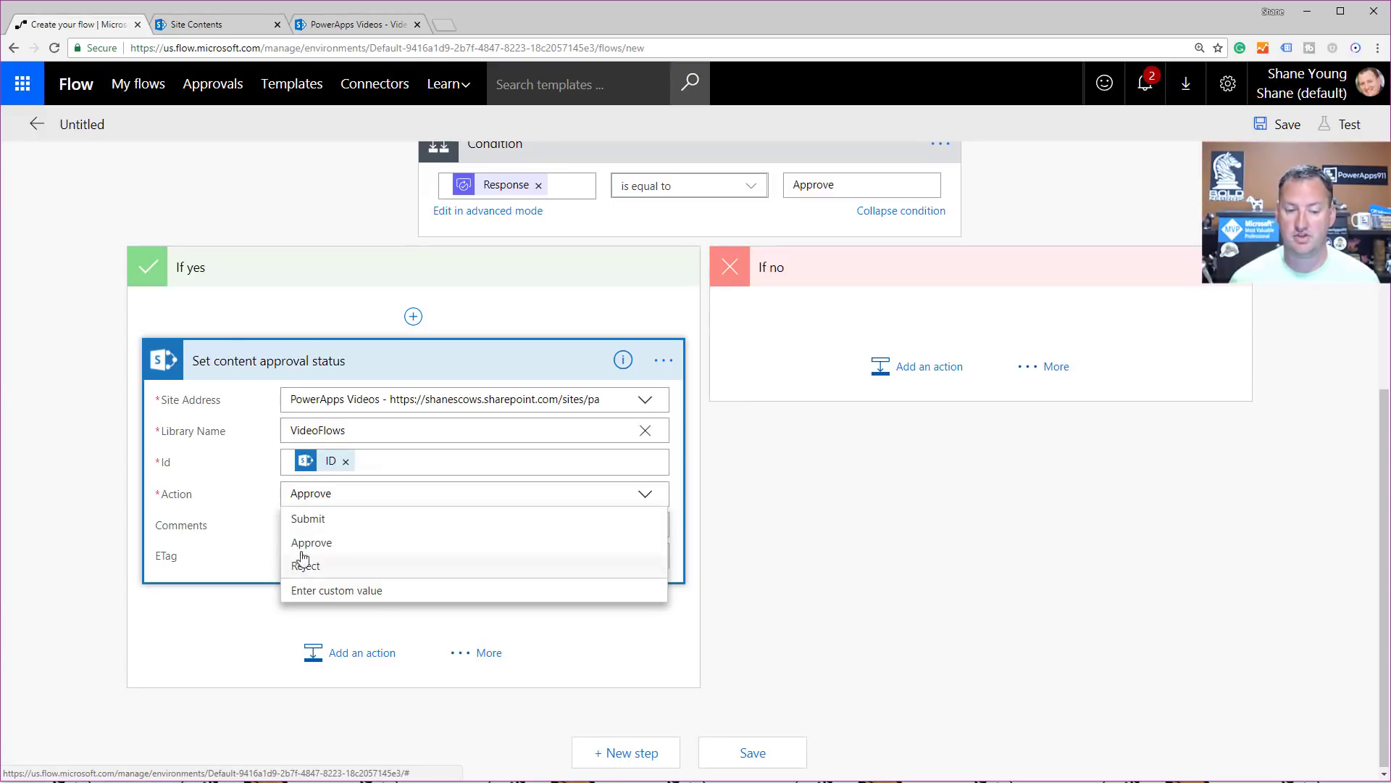
- Fill the approval status action's Comments with the dynamic value Comments from the approval
{"action": "left_click", "coordinate": [305, 490]}
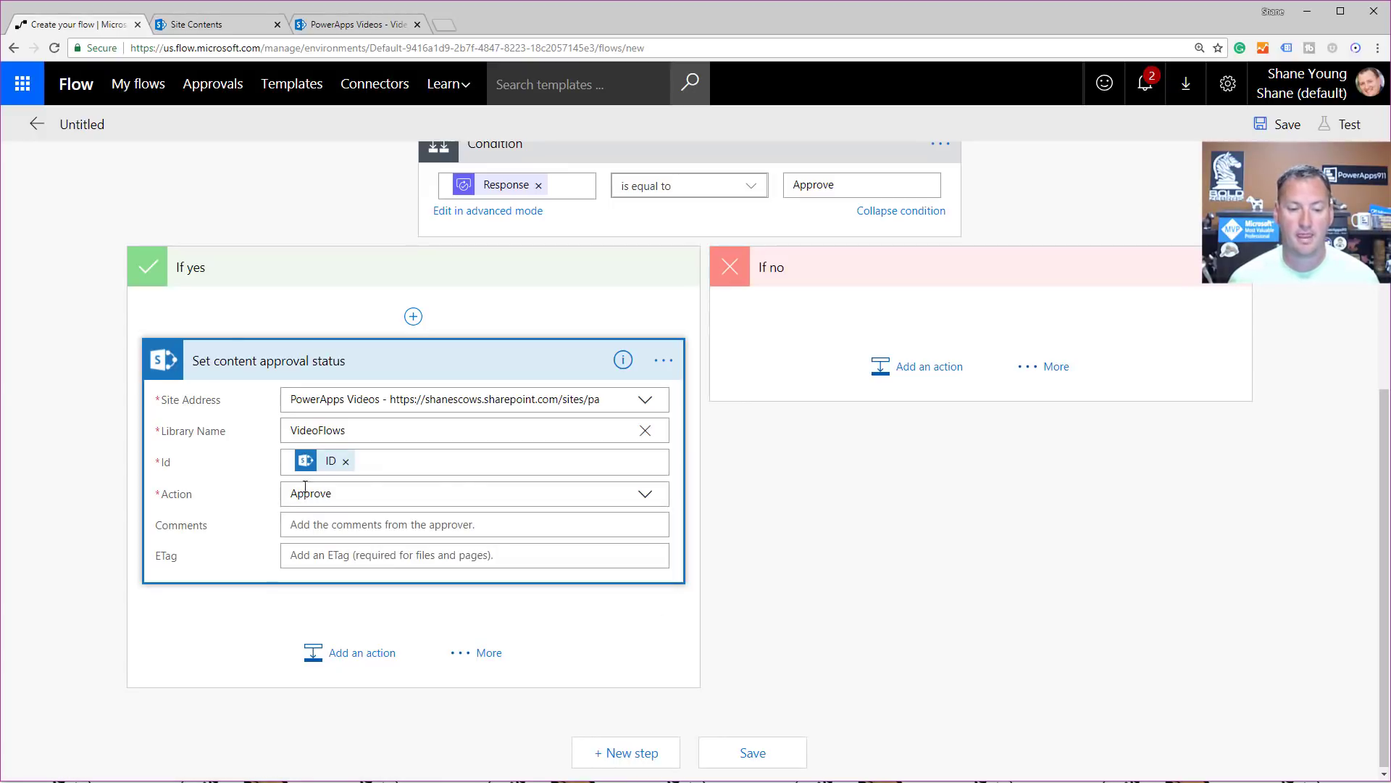
{"action": "left_click", "coordinate": [384, 524]}
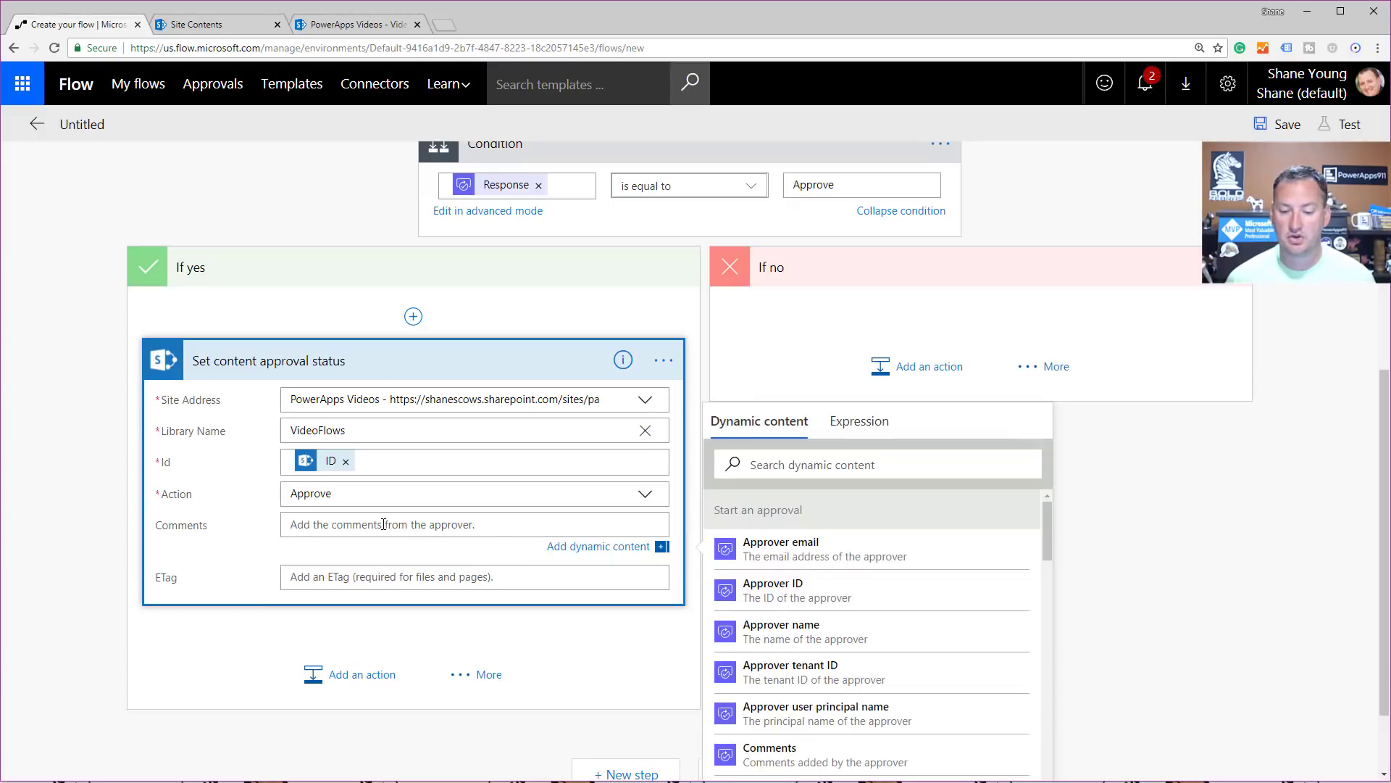
{"action": "scroll", "coordinate": [869, 630], "scroll_direction": "down", "scroll_amount": 2}
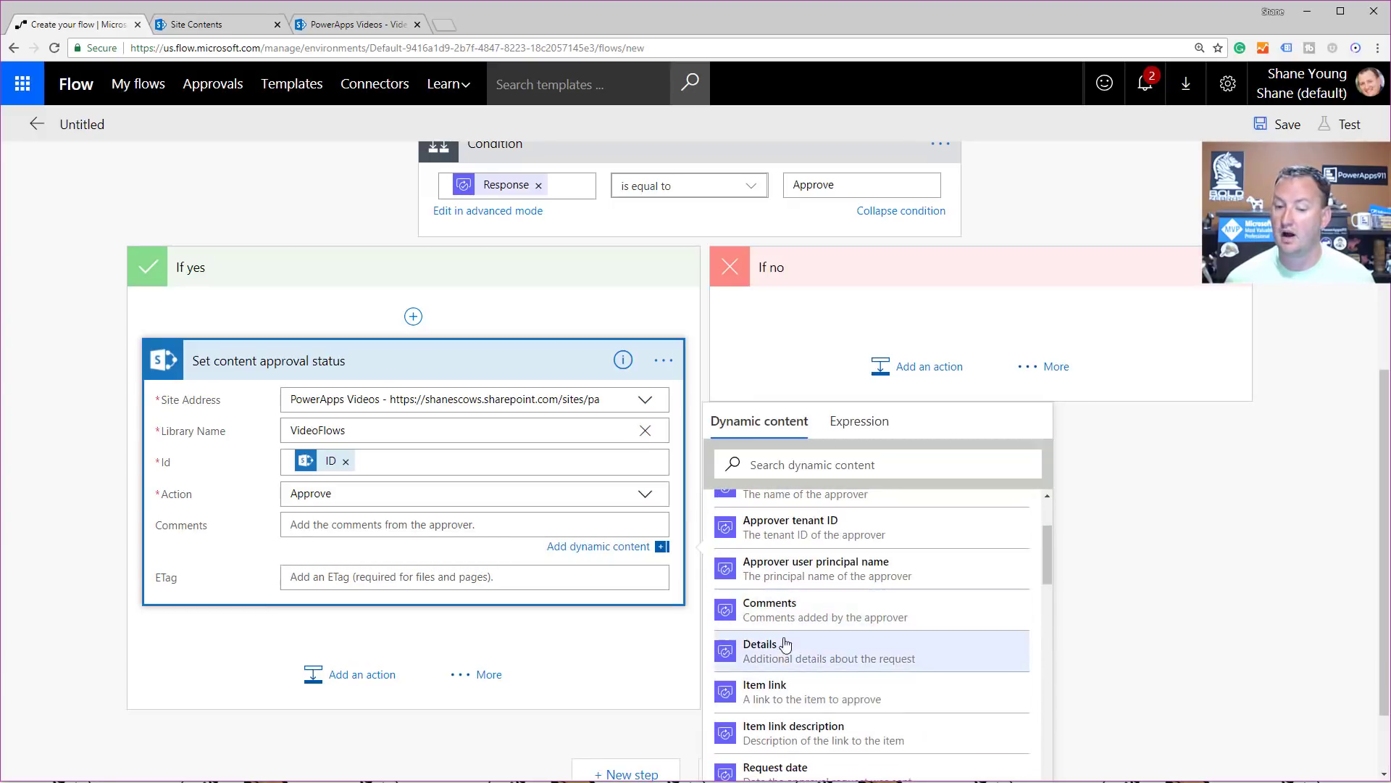
{"action": "left_click", "coordinate": [821, 620]}
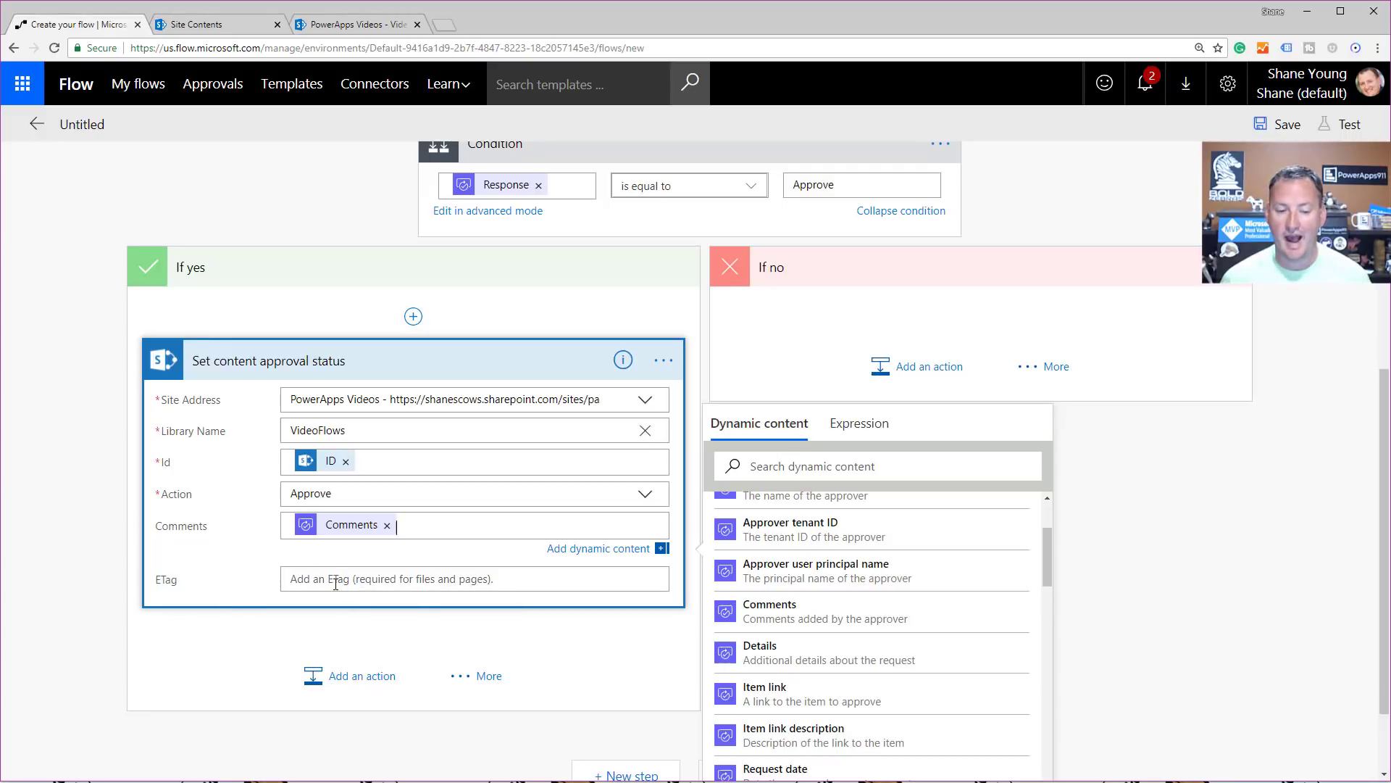
- Look through the dynamic content available for the ETag field for a matching ETag value
{"action": "left_click", "coordinate": [376, 582]}
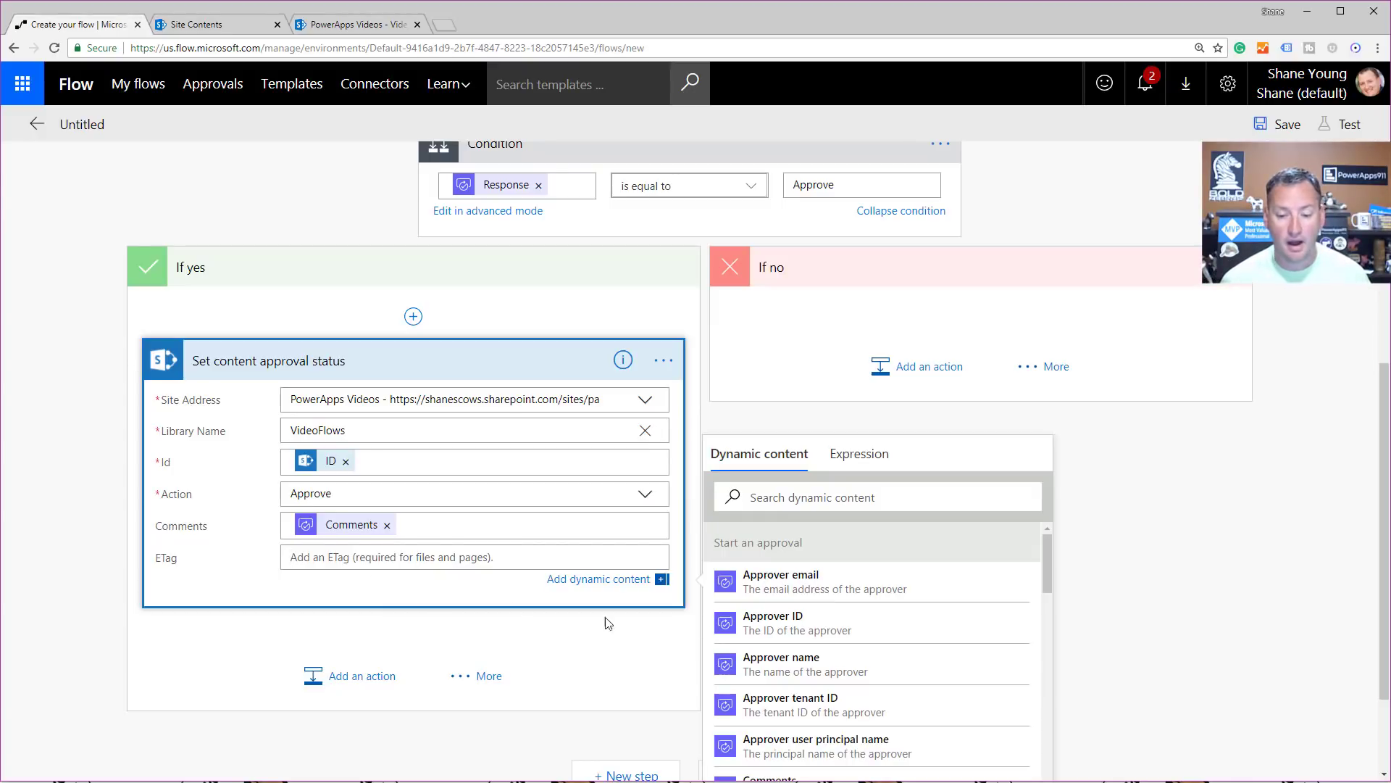
{"action": "scroll", "coordinate": [879, 621], "scroll_direction": "down", "scroll_amount": 5}
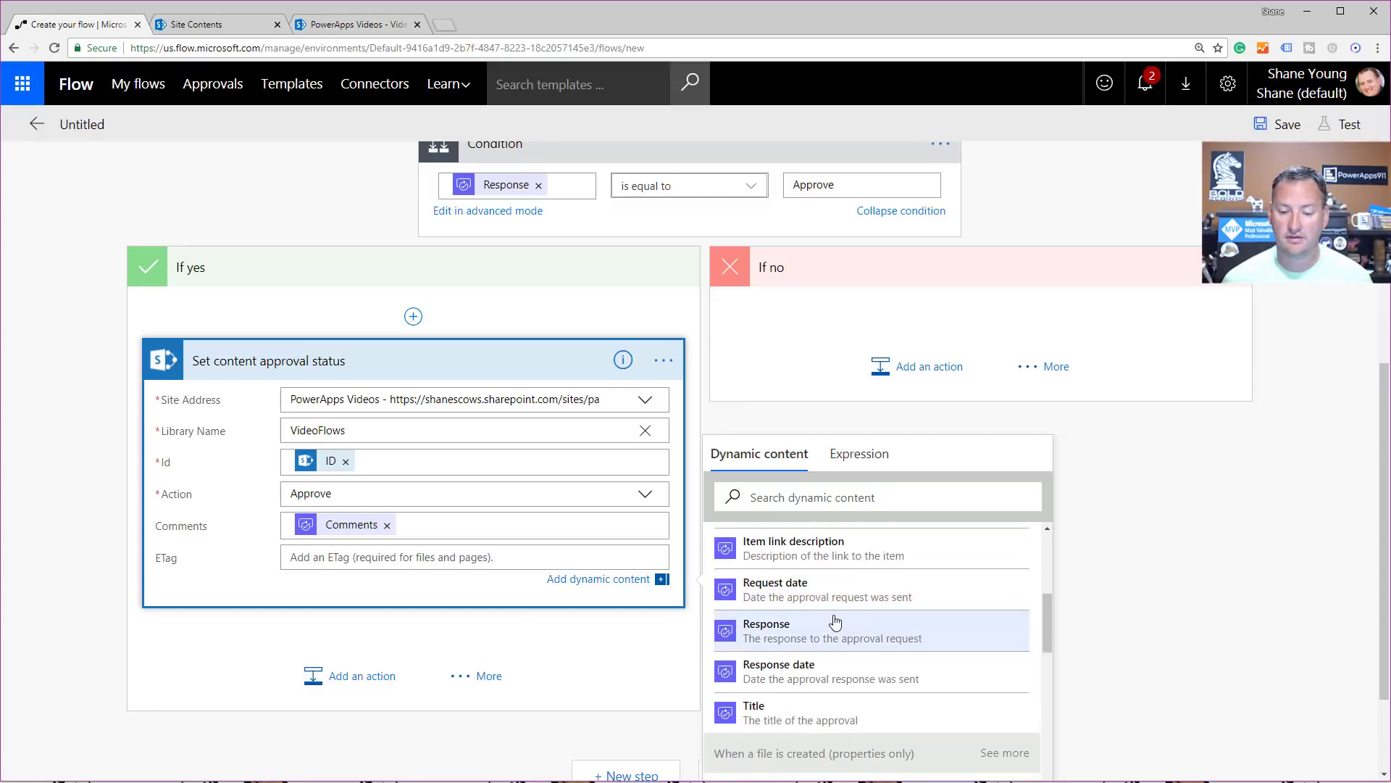
{"action": "scroll", "coordinate": [835, 621], "scroll_direction": "down", "scroll_amount": 6}
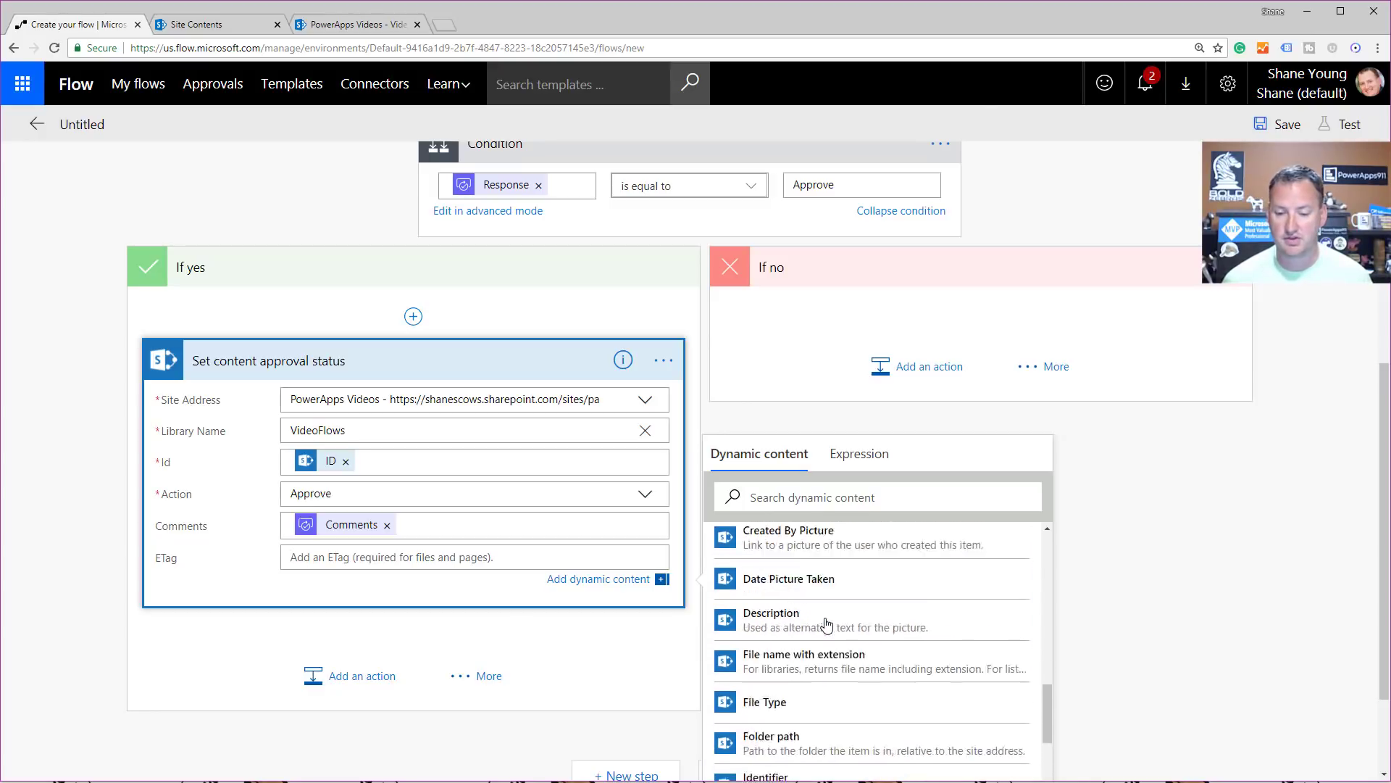
{"action": "scroll", "coordinate": [827, 625], "scroll_direction": "up", "scroll_amount": 5}
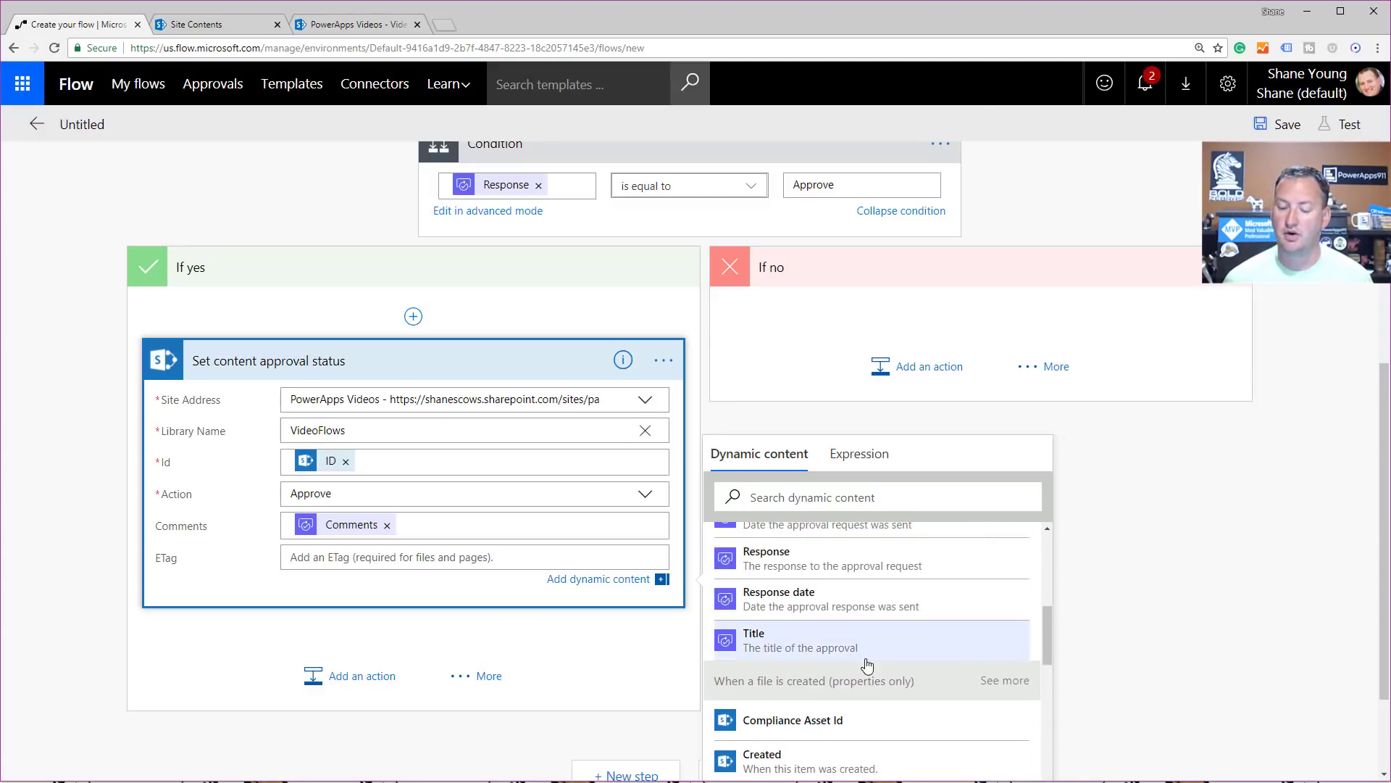
{"action": "scroll", "coordinate": [789, 666], "scroll_direction": "down", "scroll_amount": 5}
{"action": "scroll", "coordinate": [804, 653], "scroll_direction": "down", "scroll_amount": 6}
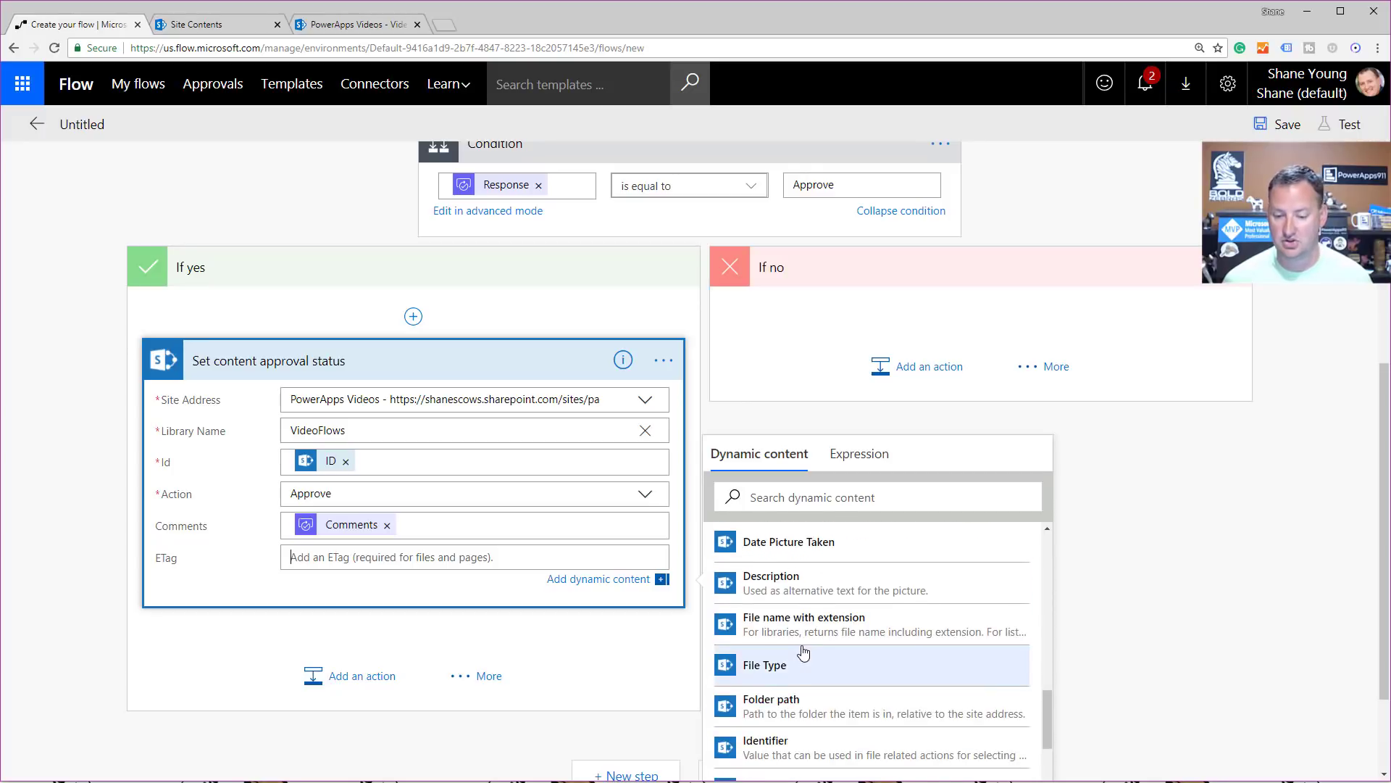
{"action": "scroll", "coordinate": [802, 653], "scroll_direction": "down", "scroll_amount": 2}
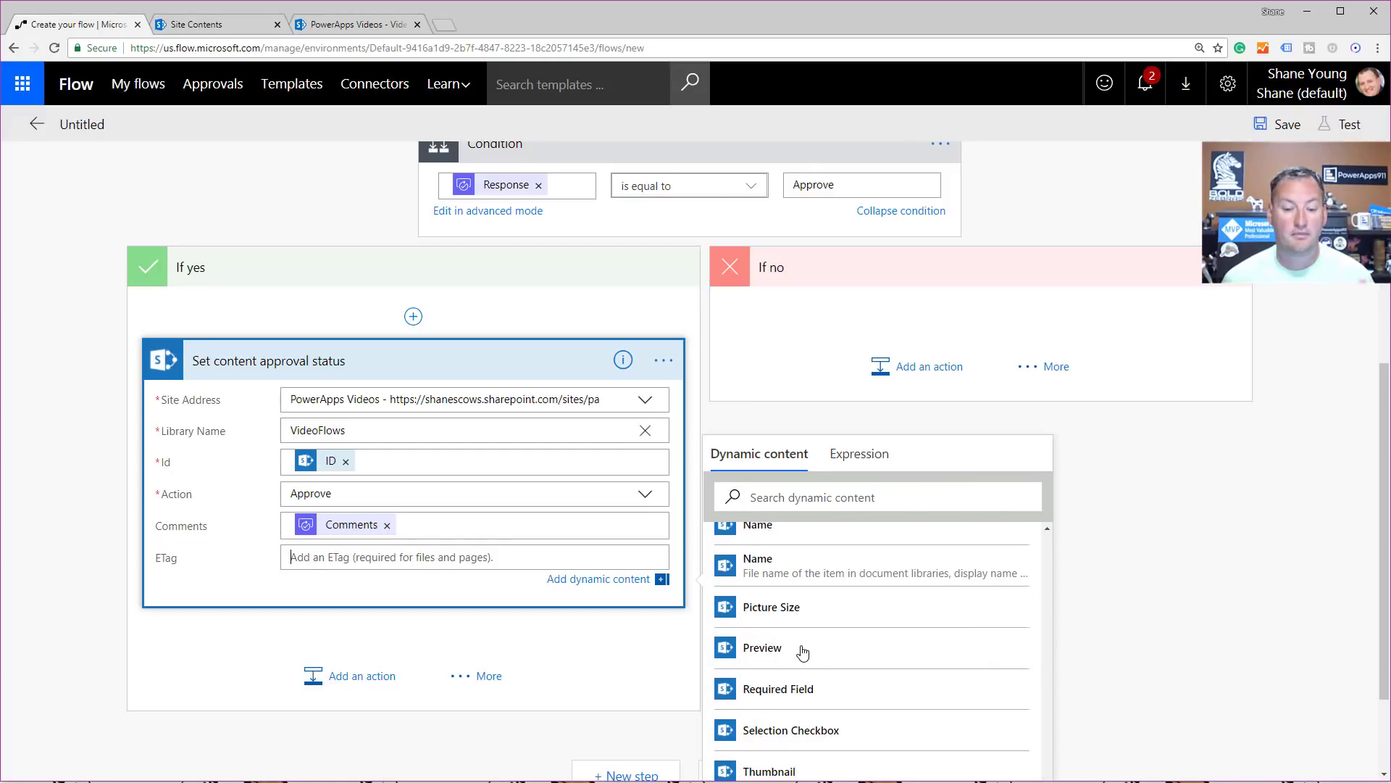
{"action": "scroll", "coordinate": [802, 653], "scroll_direction": "down", "scroll_amount": 3}
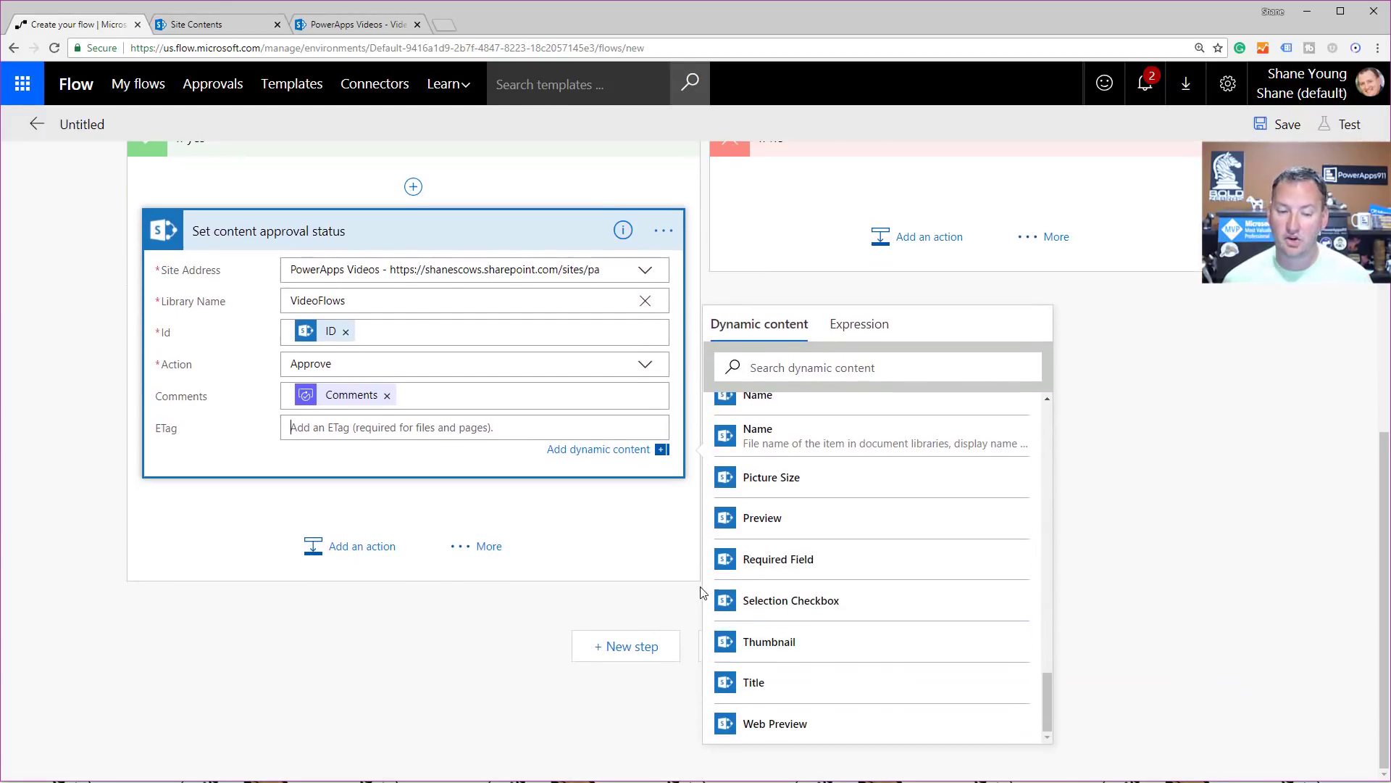
{"action": "scroll", "coordinate": [1190, 433], "scroll_direction": "up", "scroll_amount": 2}
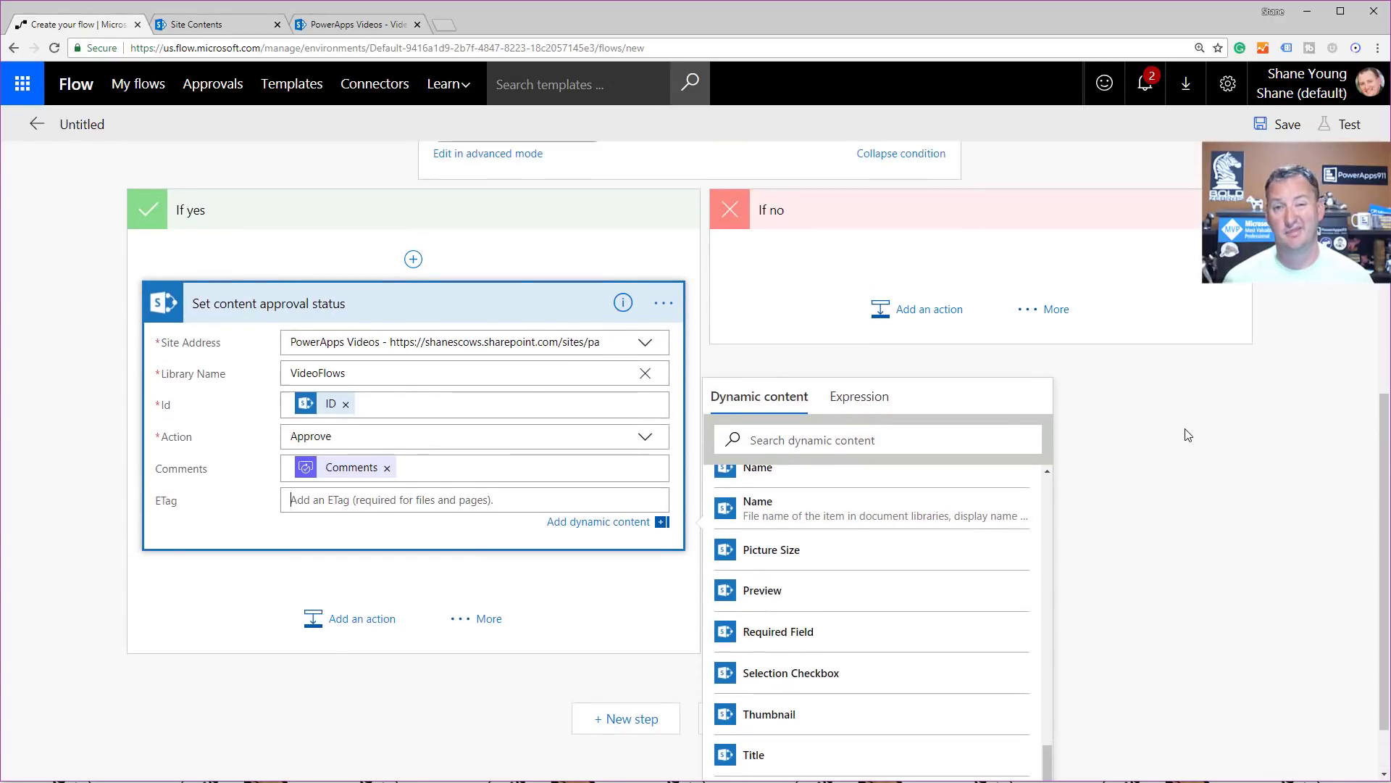
{"action": "scroll", "coordinate": [1188, 434], "scroll_direction": "up", "scroll_amount": 1}
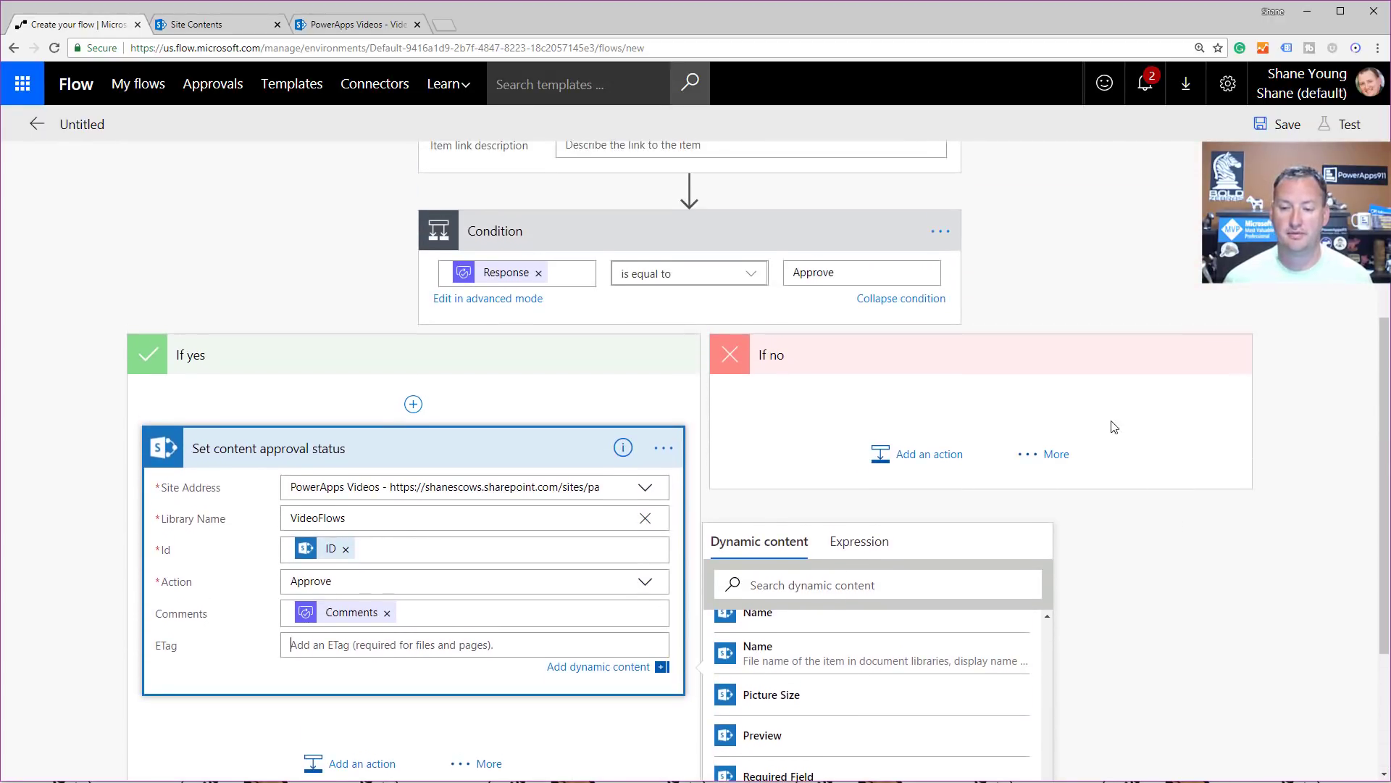
- Insert the SharePoint action Get file metadata between the file creation trigger and the Start an approval action
{"action": "scroll", "coordinate": [1095, 281], "scroll_direction": "up", "scroll_amount": 4}
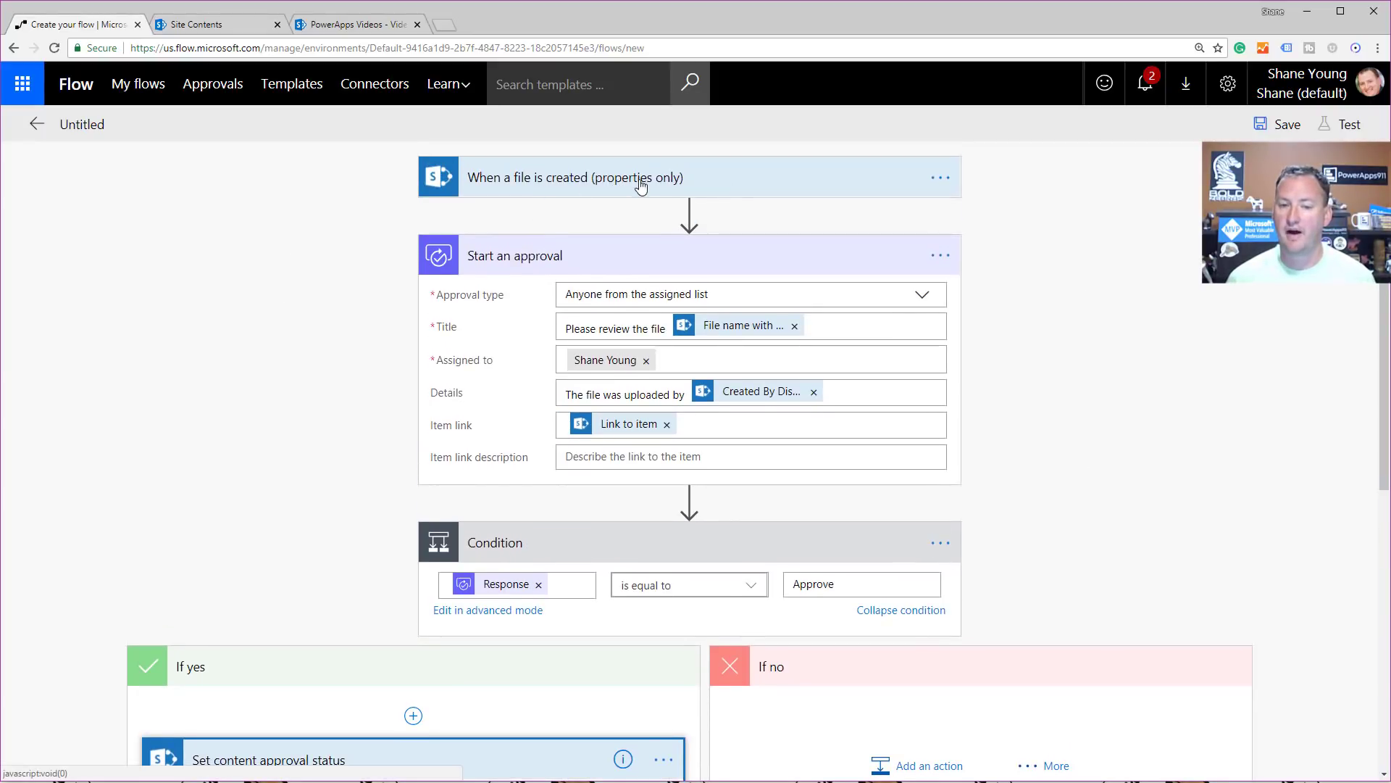
{"action": "mouse_move", "coordinate": [690, 216]}
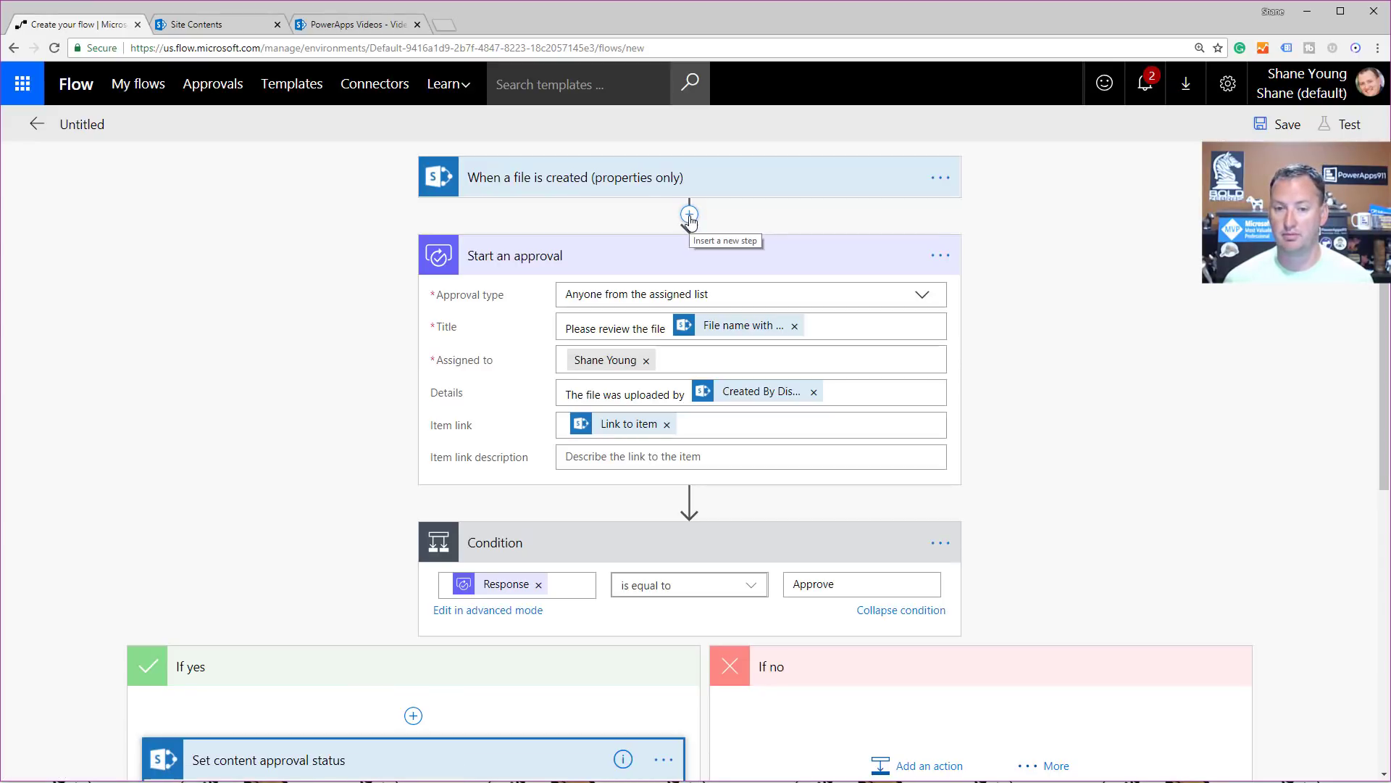
{"action": "left_click", "coordinate": [689, 216]}
{"action": "left_click", "coordinate": [685, 249]}
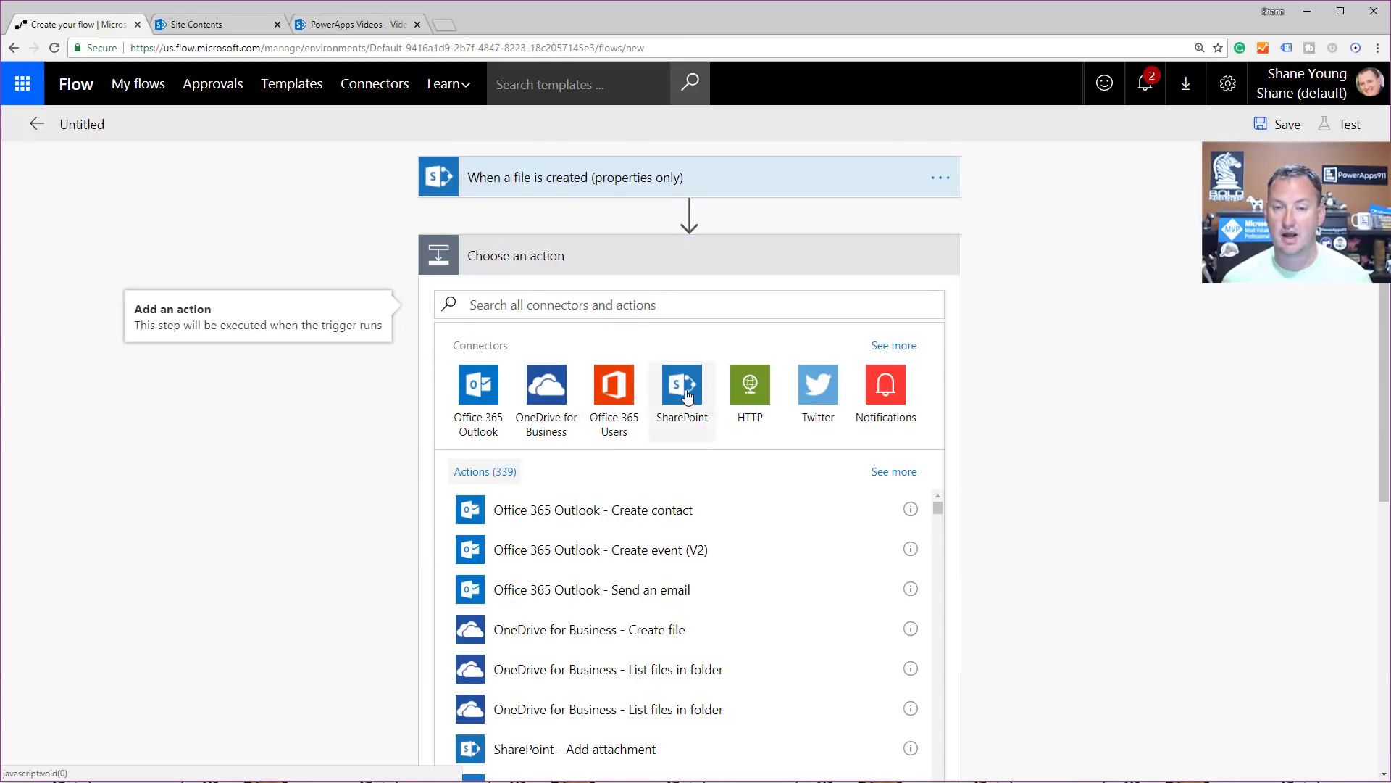
{"action": "left_click", "coordinate": [699, 384]}
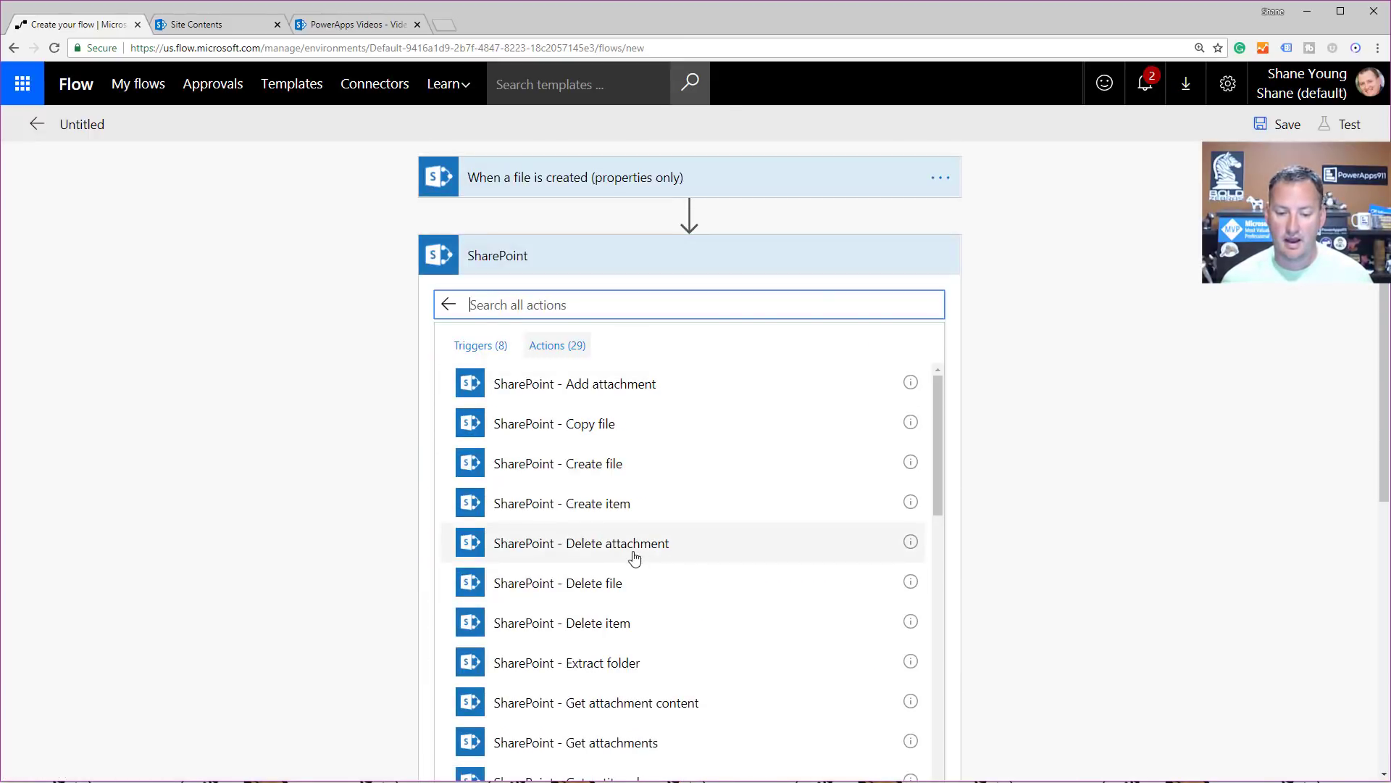
{"action": "scroll", "coordinate": [777, 528], "scroll_direction": "down", "scroll_amount": 4}
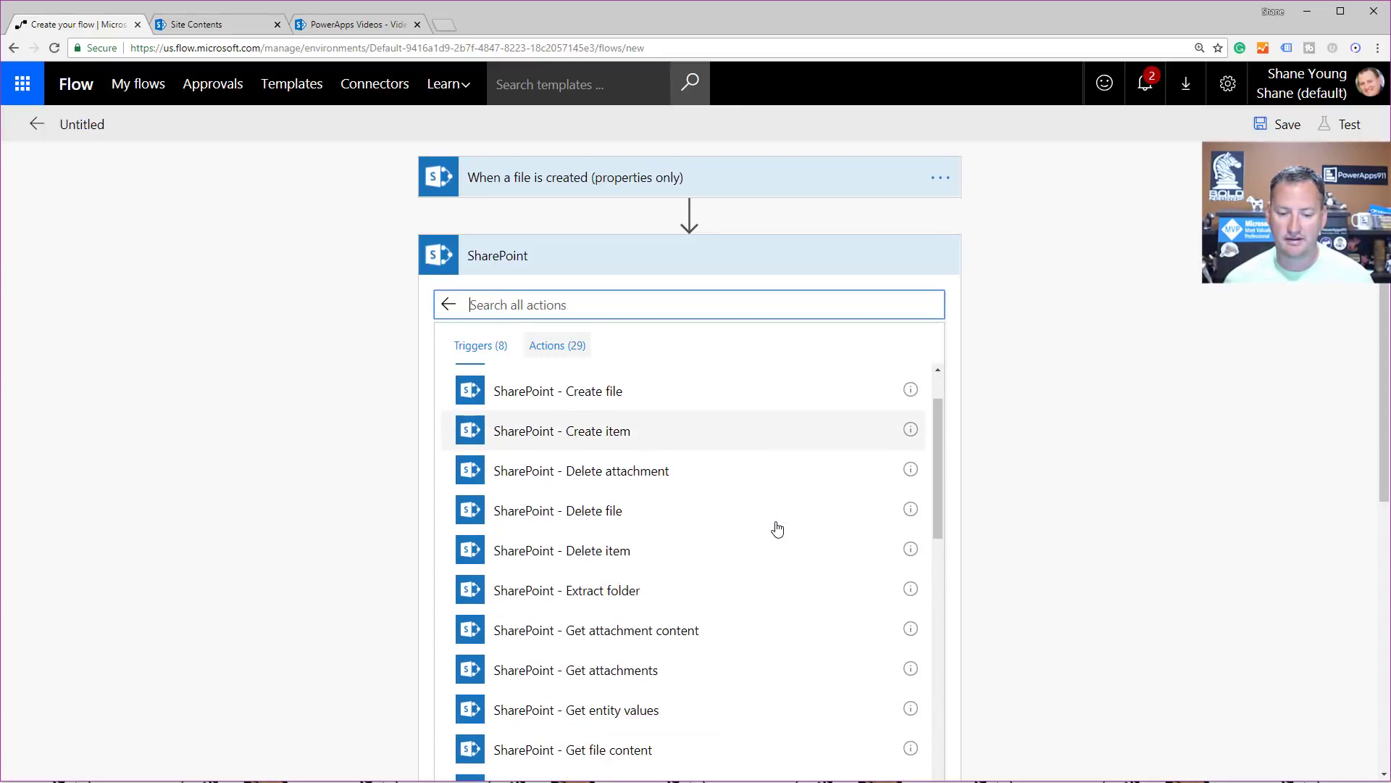
{"action": "scroll", "coordinate": [777, 528], "scroll_direction": "down", "scroll_amount": 1}
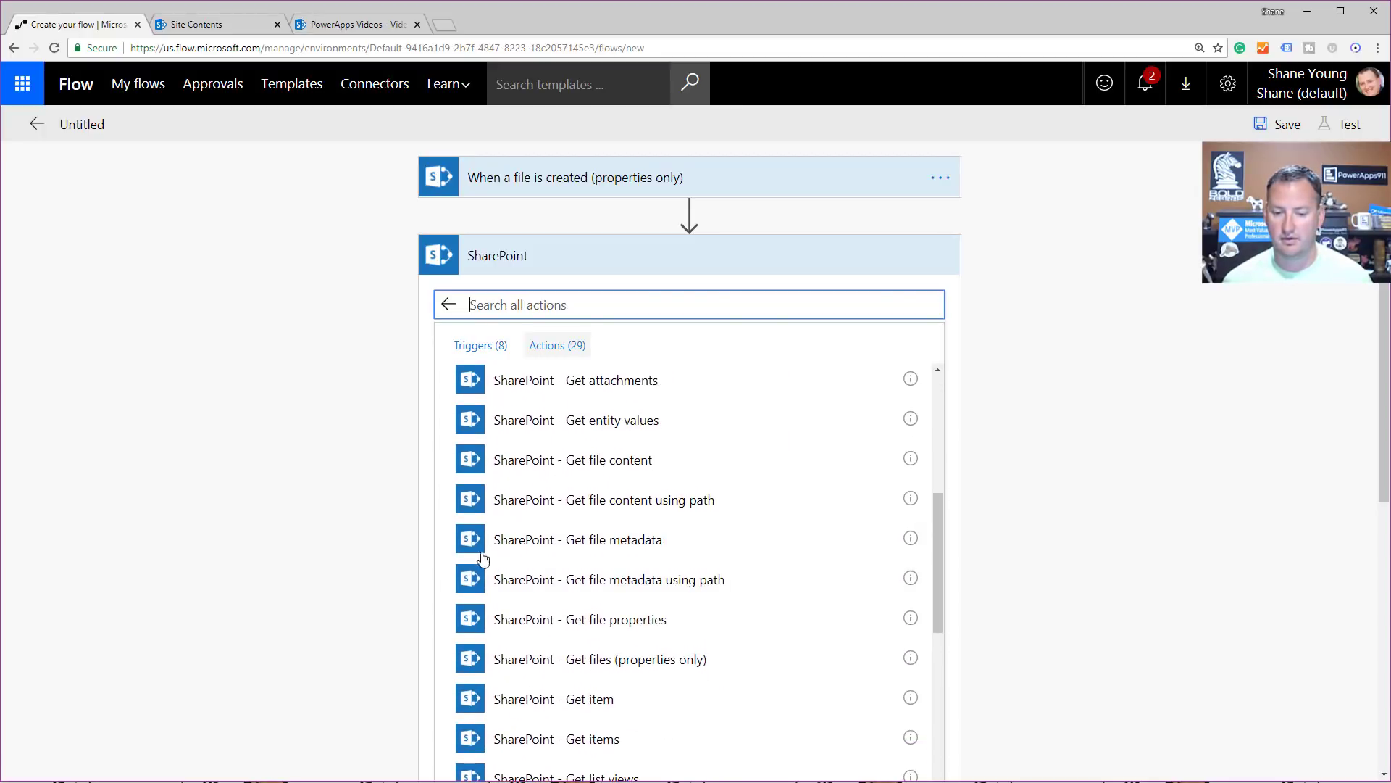
{"action": "left_click", "coordinate": [631, 544]}
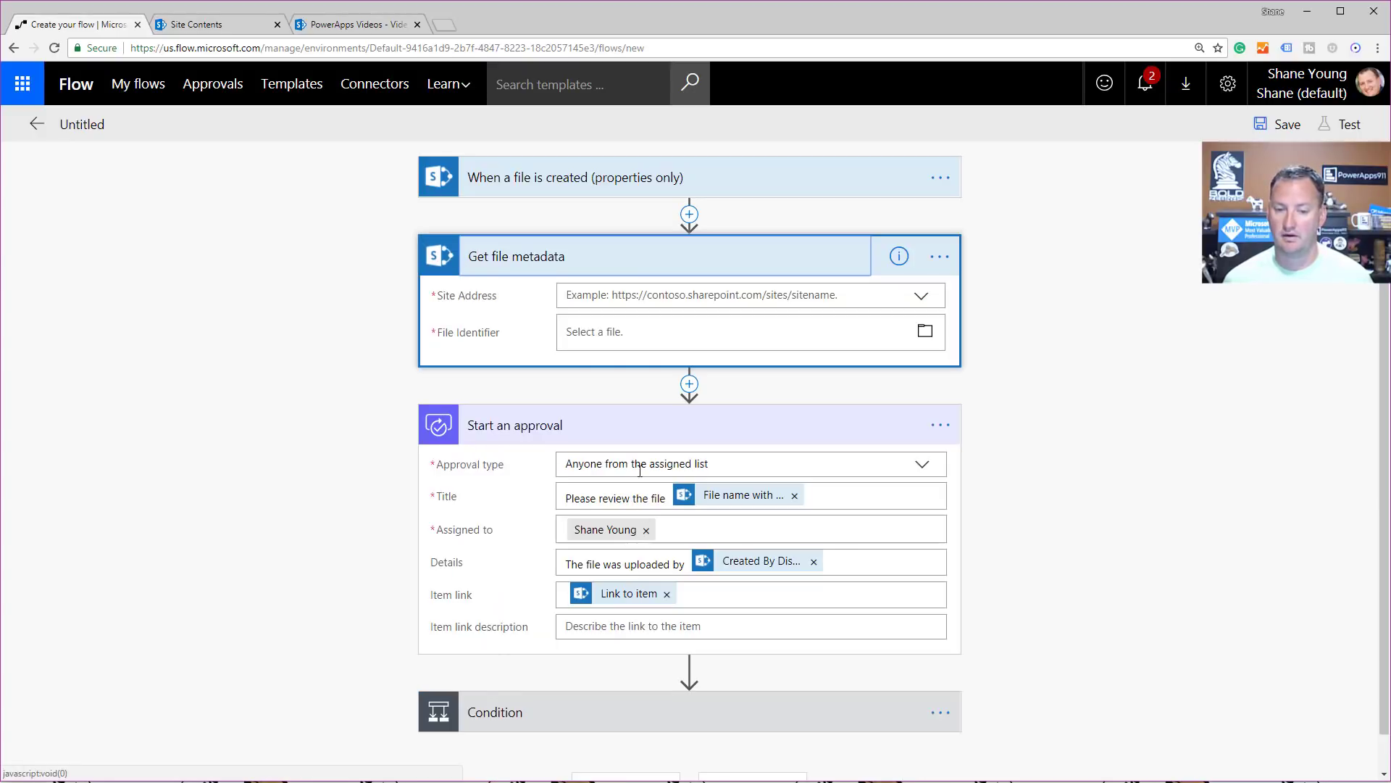
- Set Get file metadata's site address to PowerApps Videos and its file identifier to the dynamic value Identifier
{"action": "left_click", "coordinate": [922, 297]}
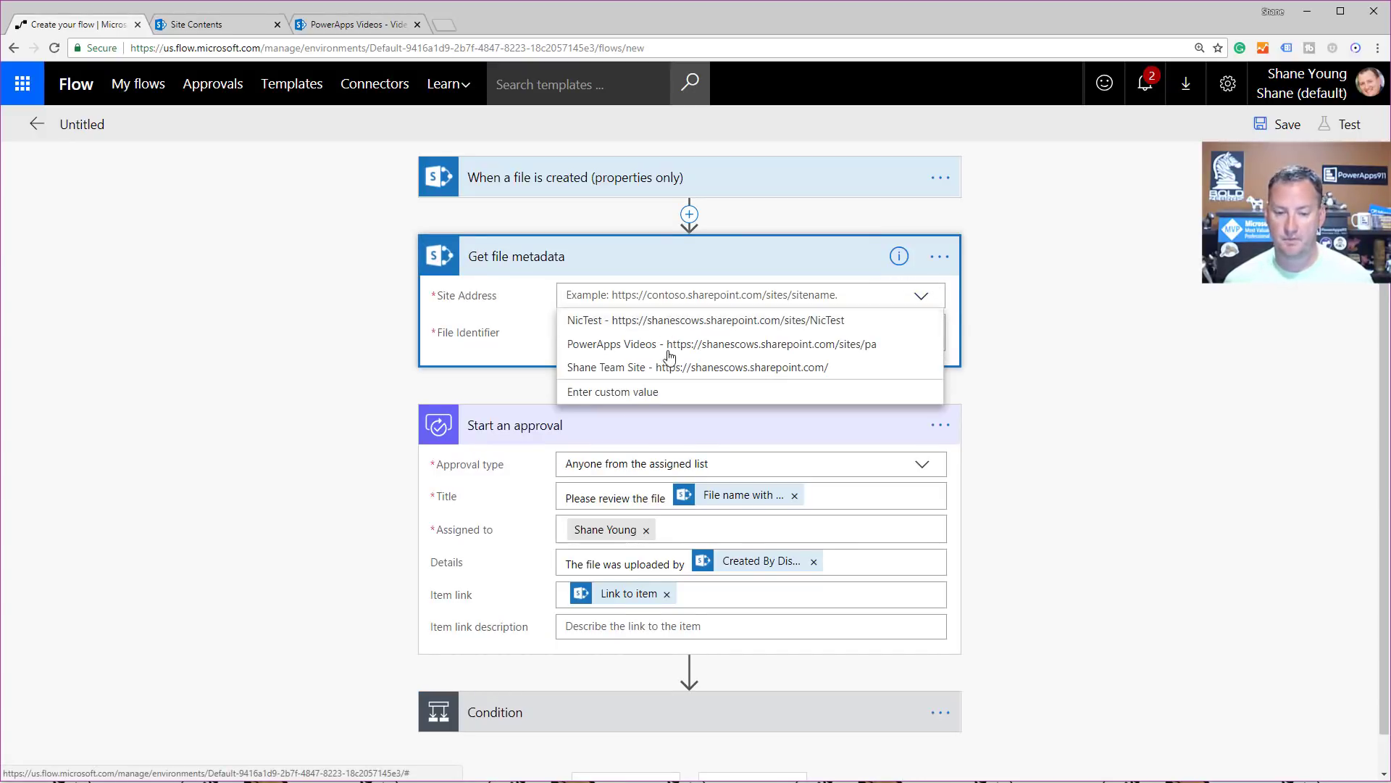
{"action": "left_click", "coordinate": [679, 345]}
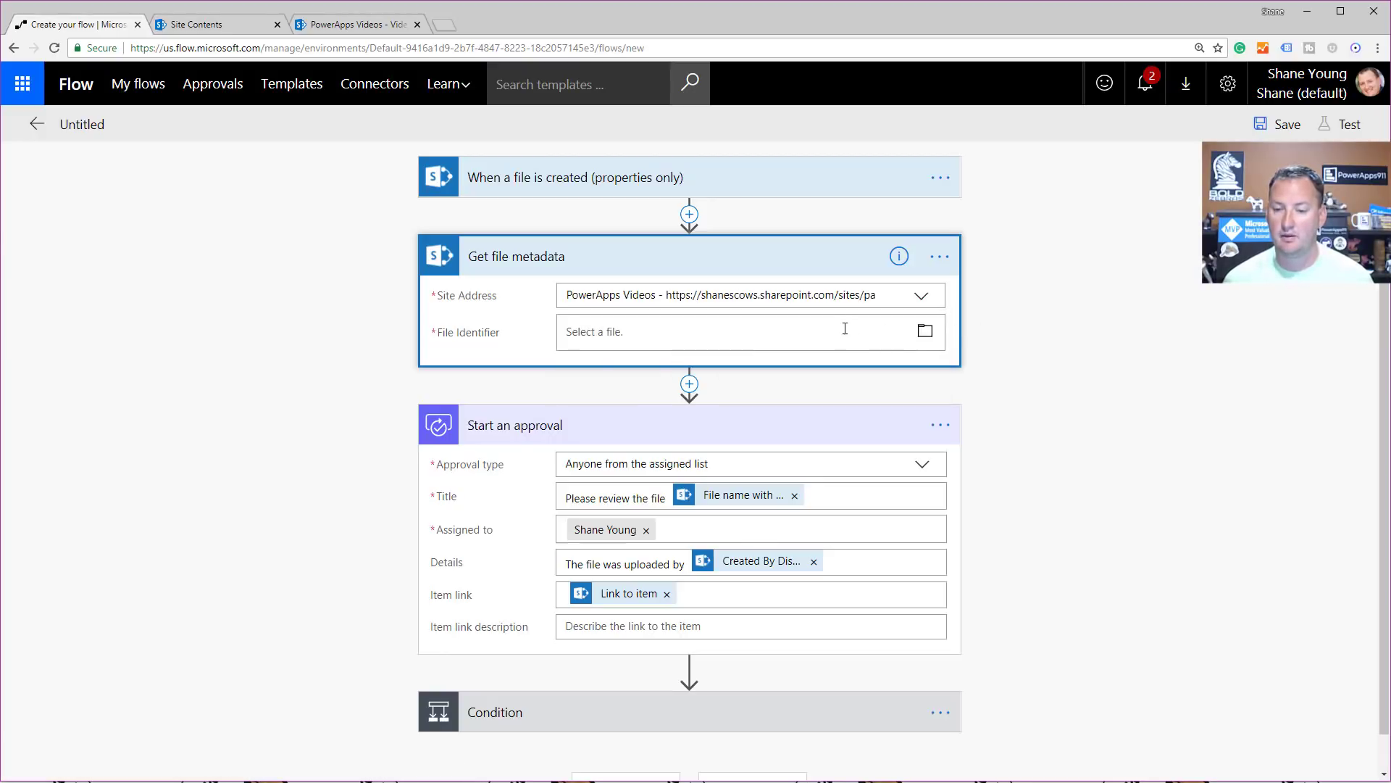
{"action": "left_click", "coordinate": [842, 327]}
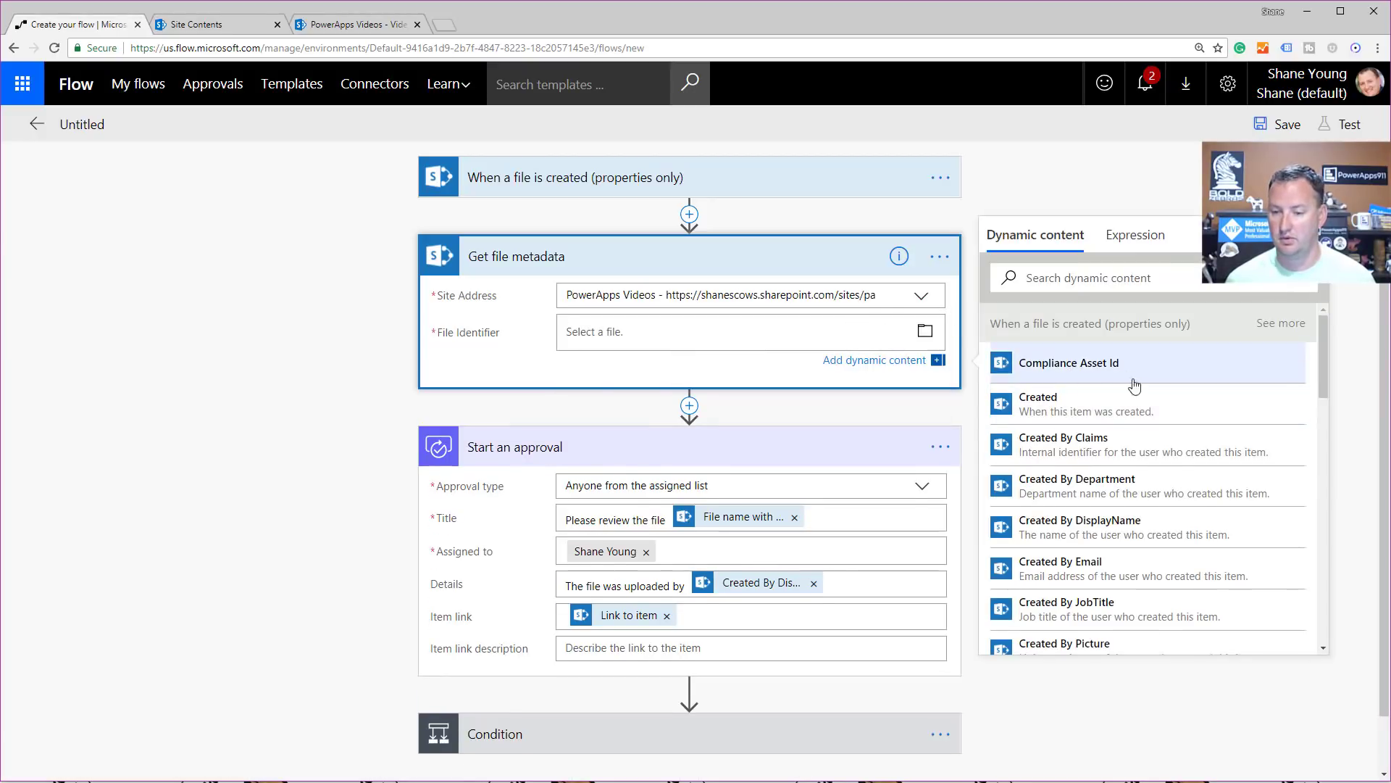
{"action": "scroll", "coordinate": [1134, 392], "scroll_direction": "down", "scroll_amount": 4}
{"action": "scroll", "coordinate": [1134, 431], "scroll_direction": "down", "scroll_amount": 2}
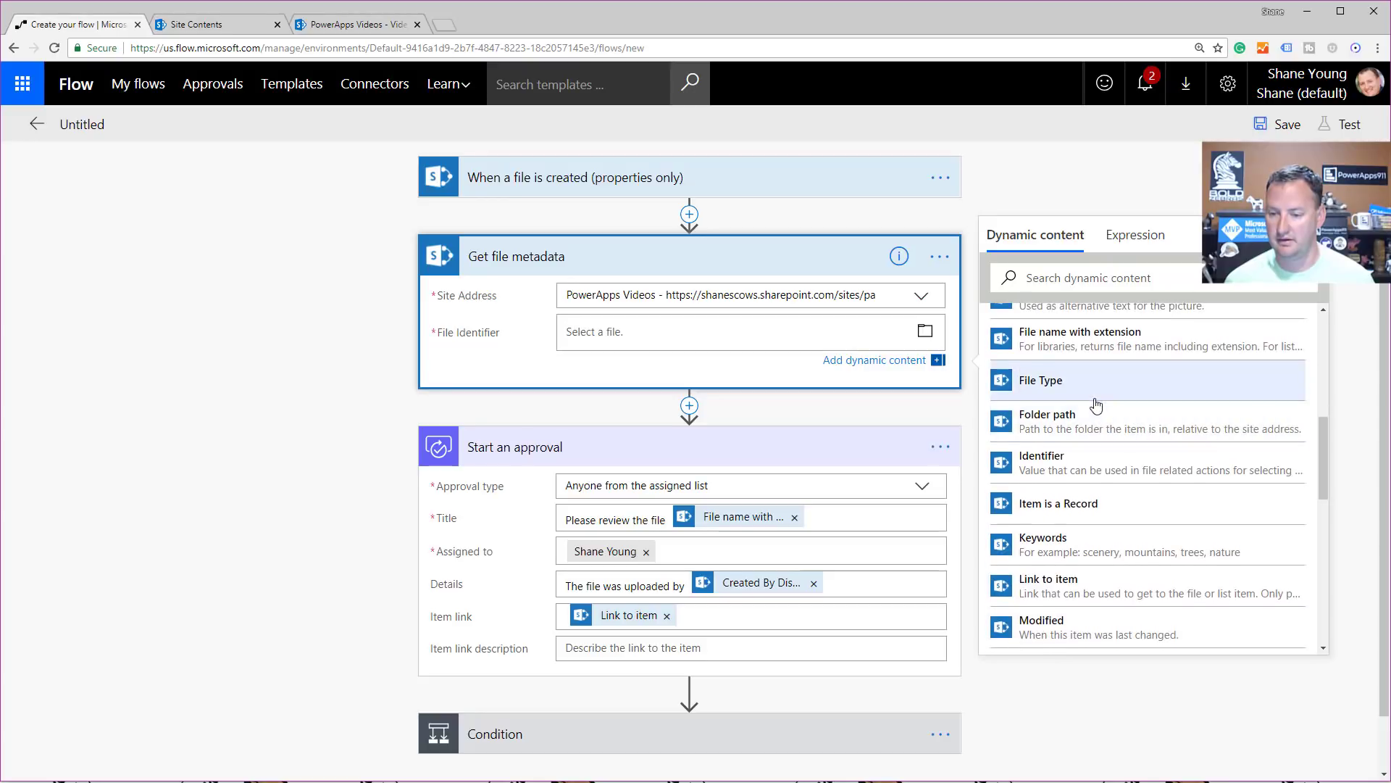
{"action": "scroll", "coordinate": [1098, 493], "scroll_direction": "down", "scroll_amount": 3}
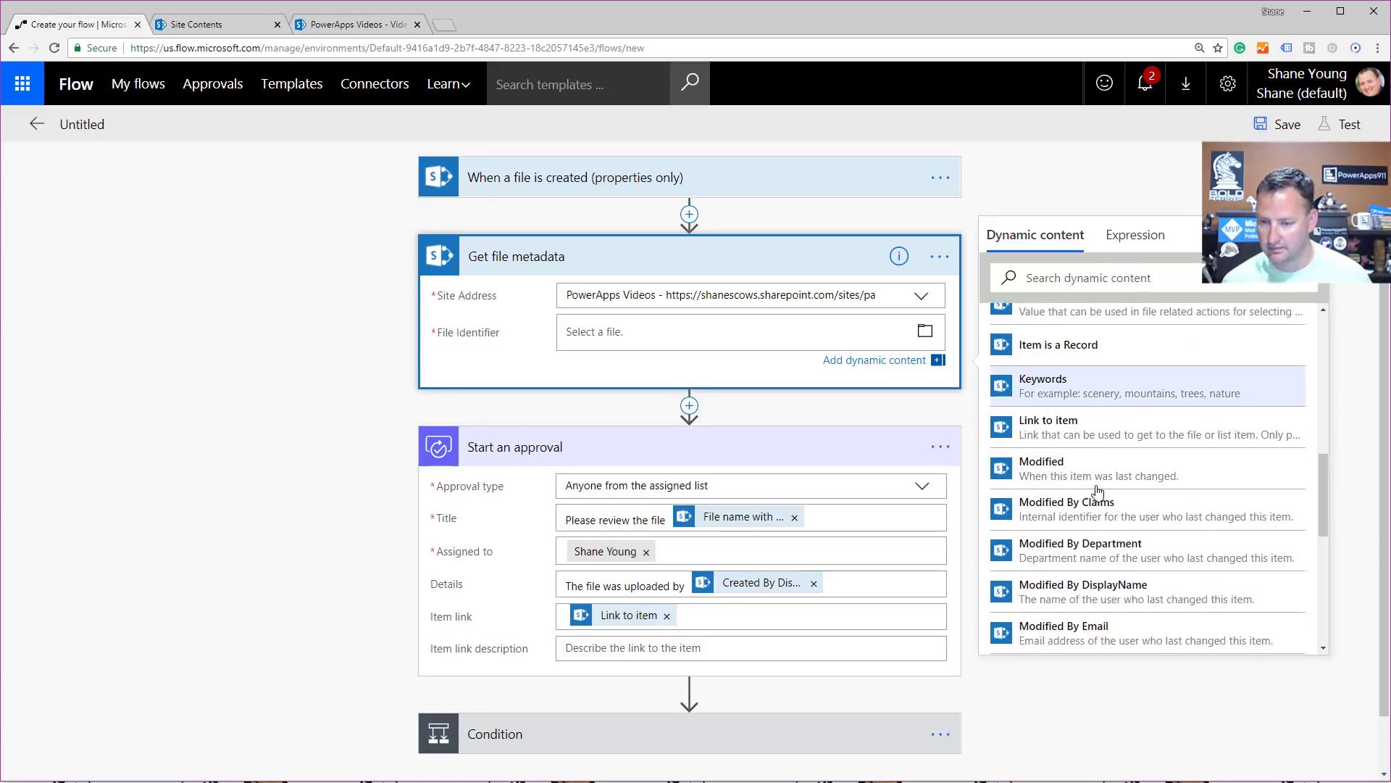
{"action": "scroll", "coordinate": [1099, 487], "scroll_direction": "down", "scroll_amount": 3}
{"action": "scroll", "coordinate": [1097, 481], "scroll_direction": "up", "scroll_amount": 8}
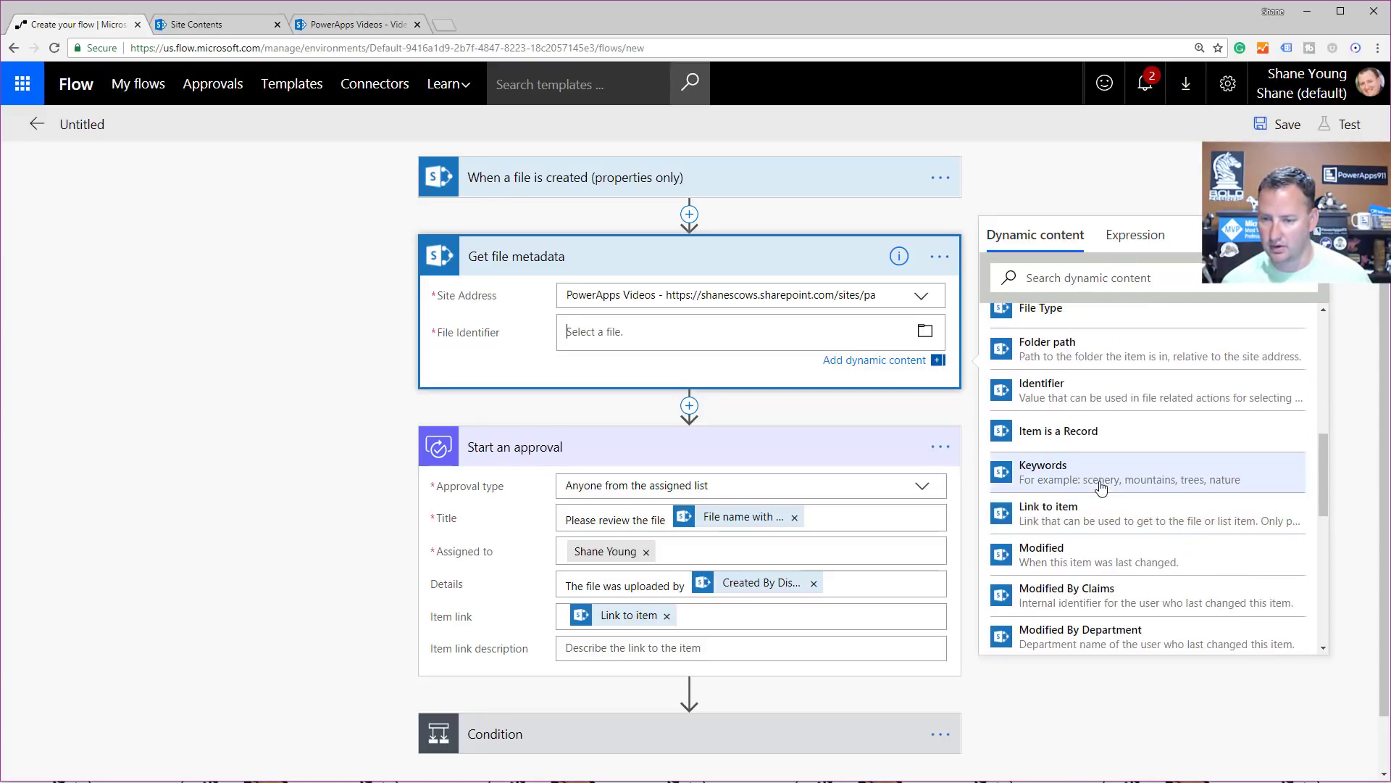
{"action": "left_click", "coordinate": [1074, 611]}
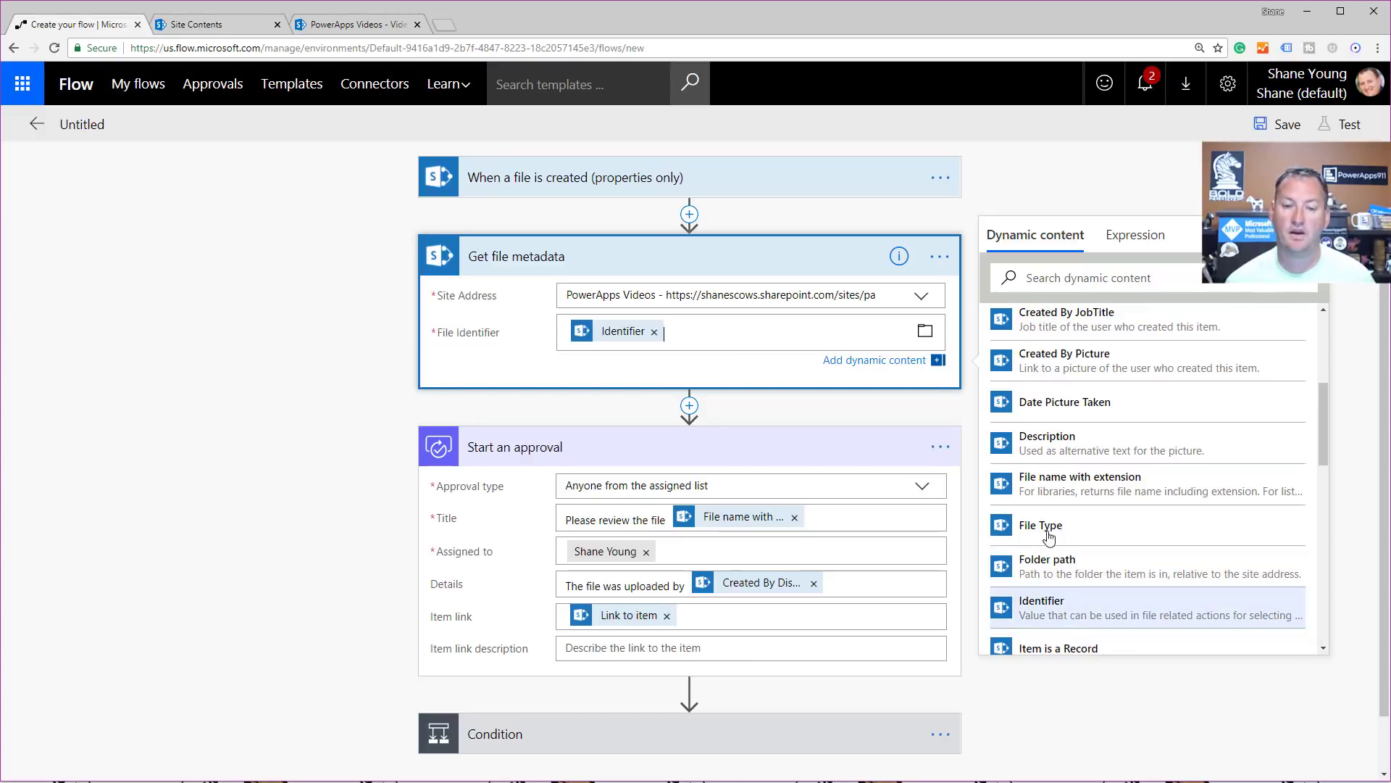
{"action": "scroll", "coordinate": [1159, 475], "scroll_direction": "up", "scroll_amount": 4}
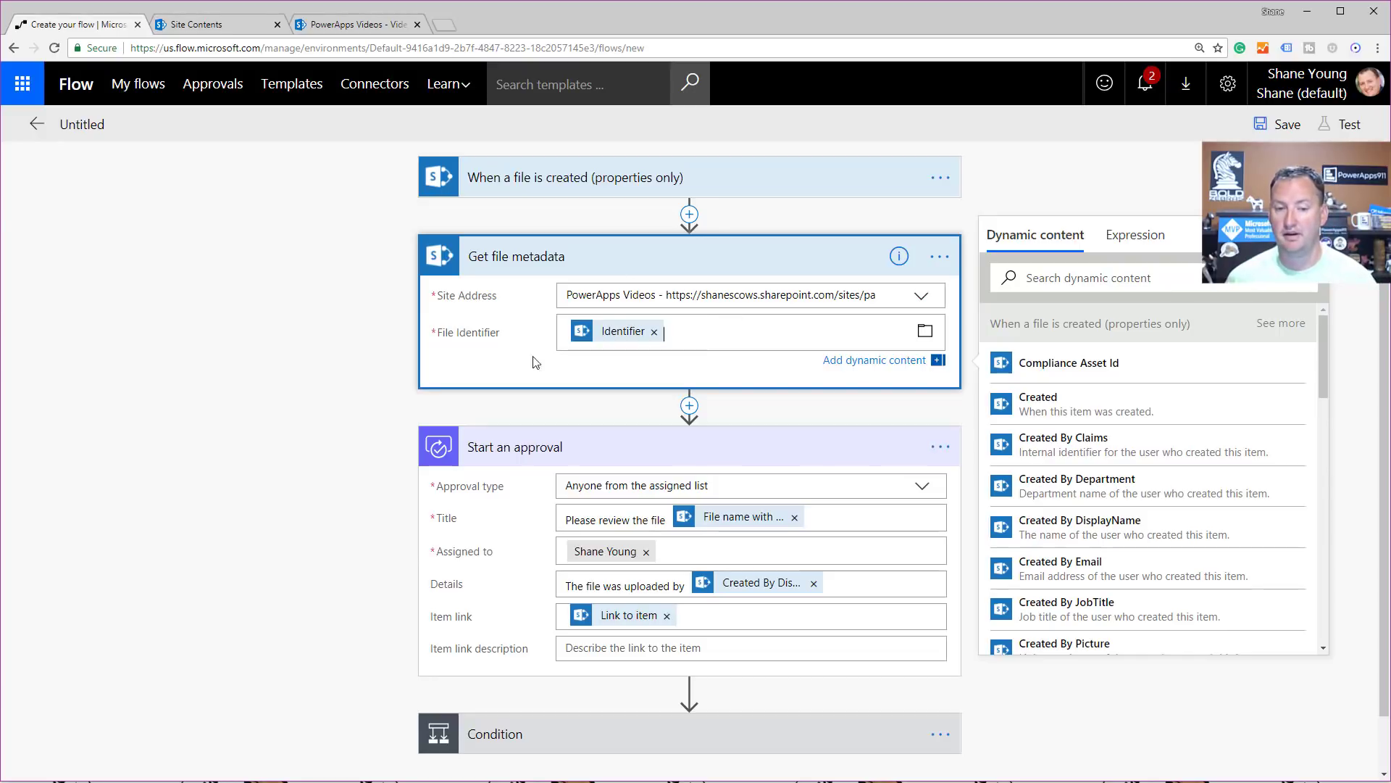
{"action": "left_click", "coordinate": [376, 456]}
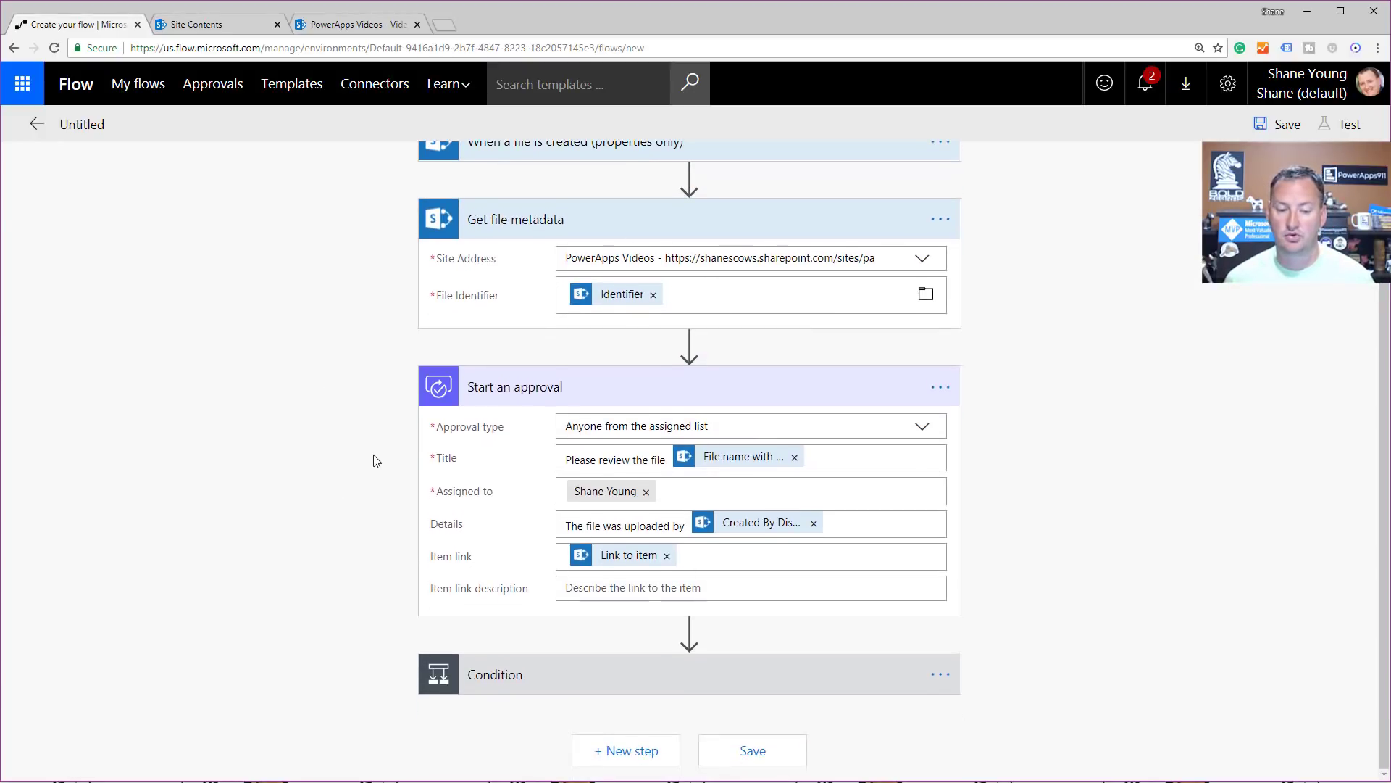
- Expand the condition and set the approval status action's ETag to the dynamic value ETag from Get file metadata
{"action": "left_click", "coordinate": [580, 687]}
{"action": "scroll", "coordinate": [312, 573], "scroll_direction": "down", "scroll_amount": 3}
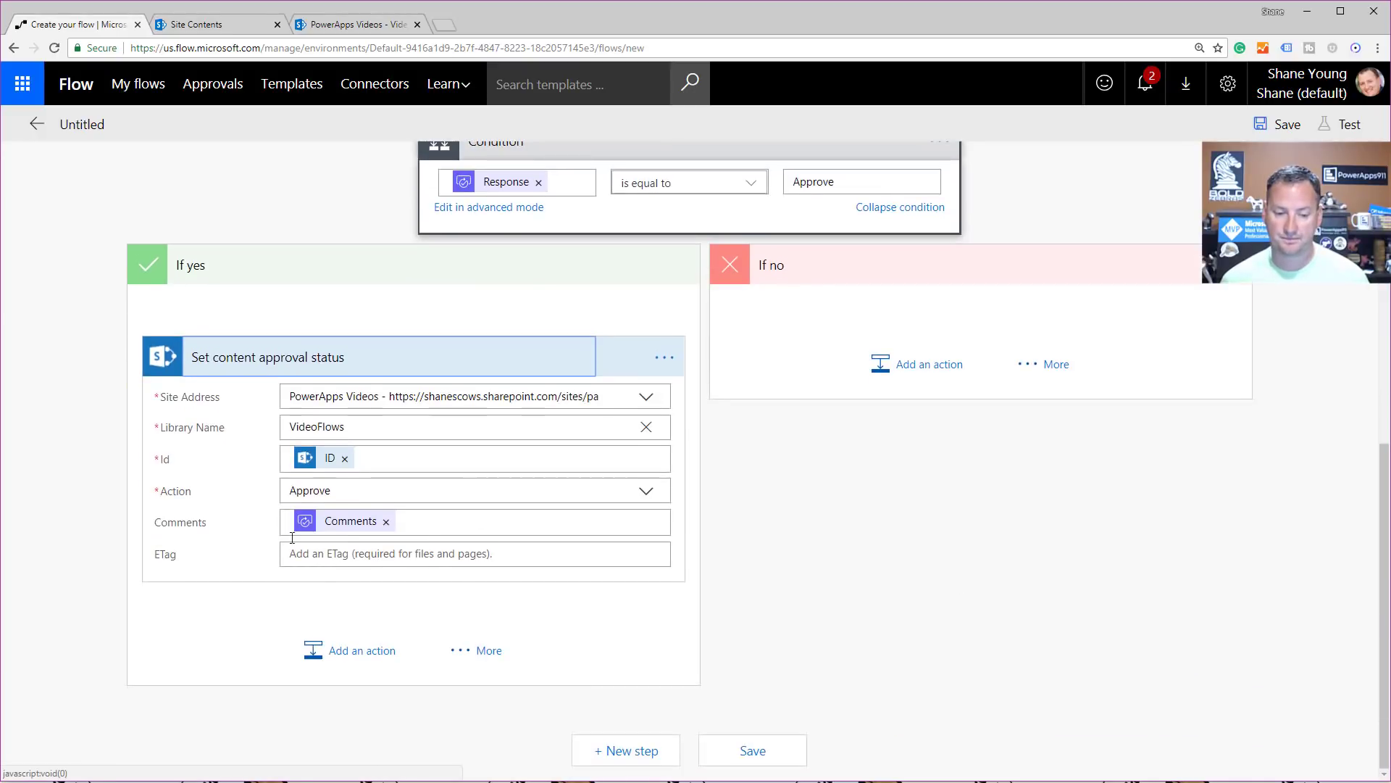
{"action": "left_click", "coordinate": [375, 554]}
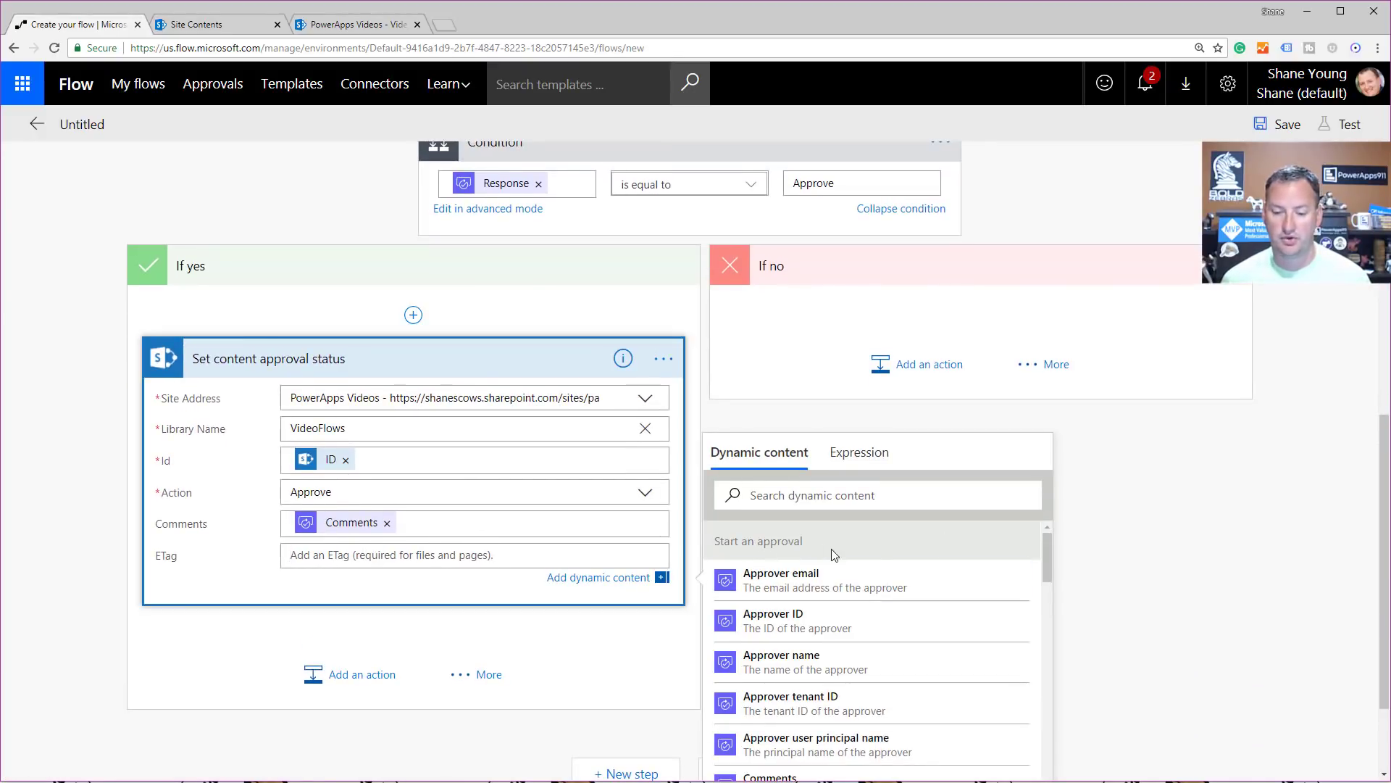
{"action": "scroll", "coordinate": [840, 573], "scroll_direction": "down", "scroll_amount": 10}
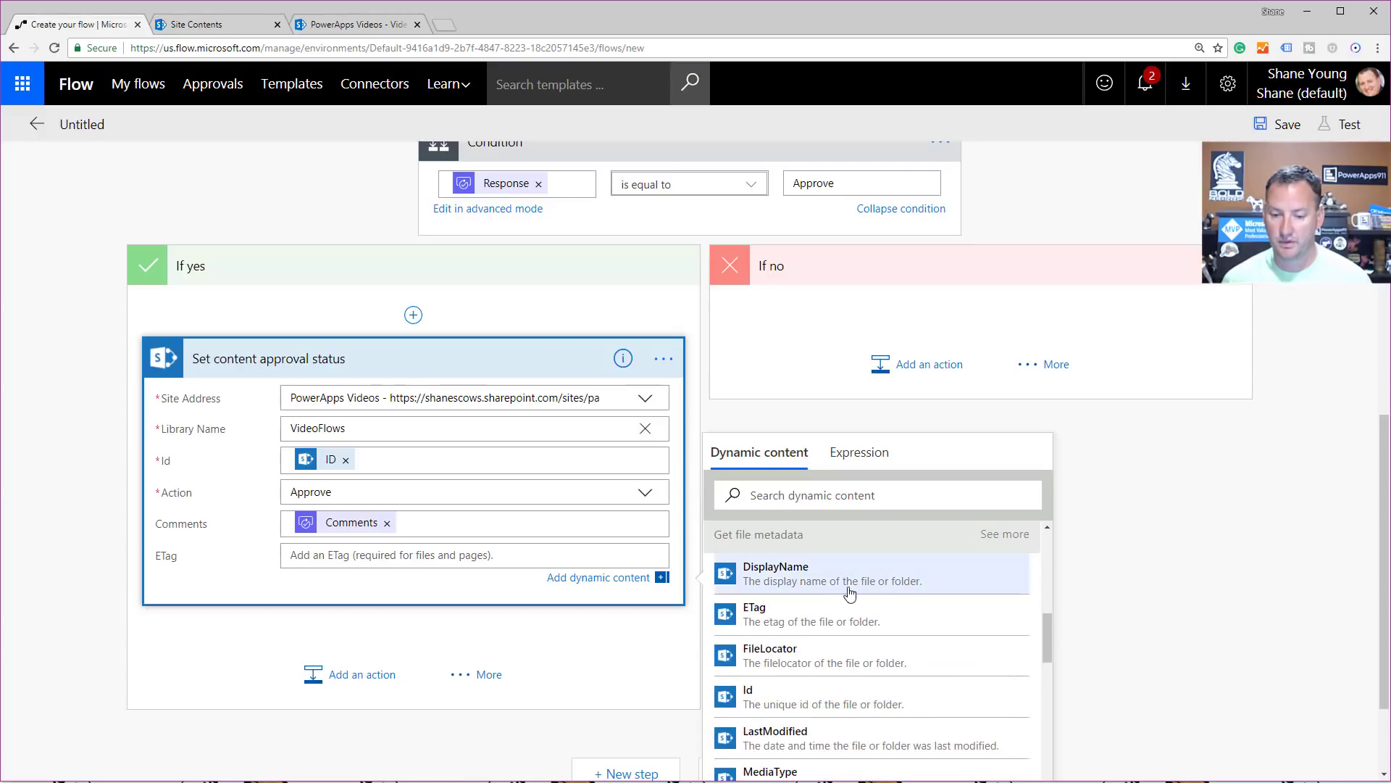
{"action": "left_click", "coordinate": [809, 621]}
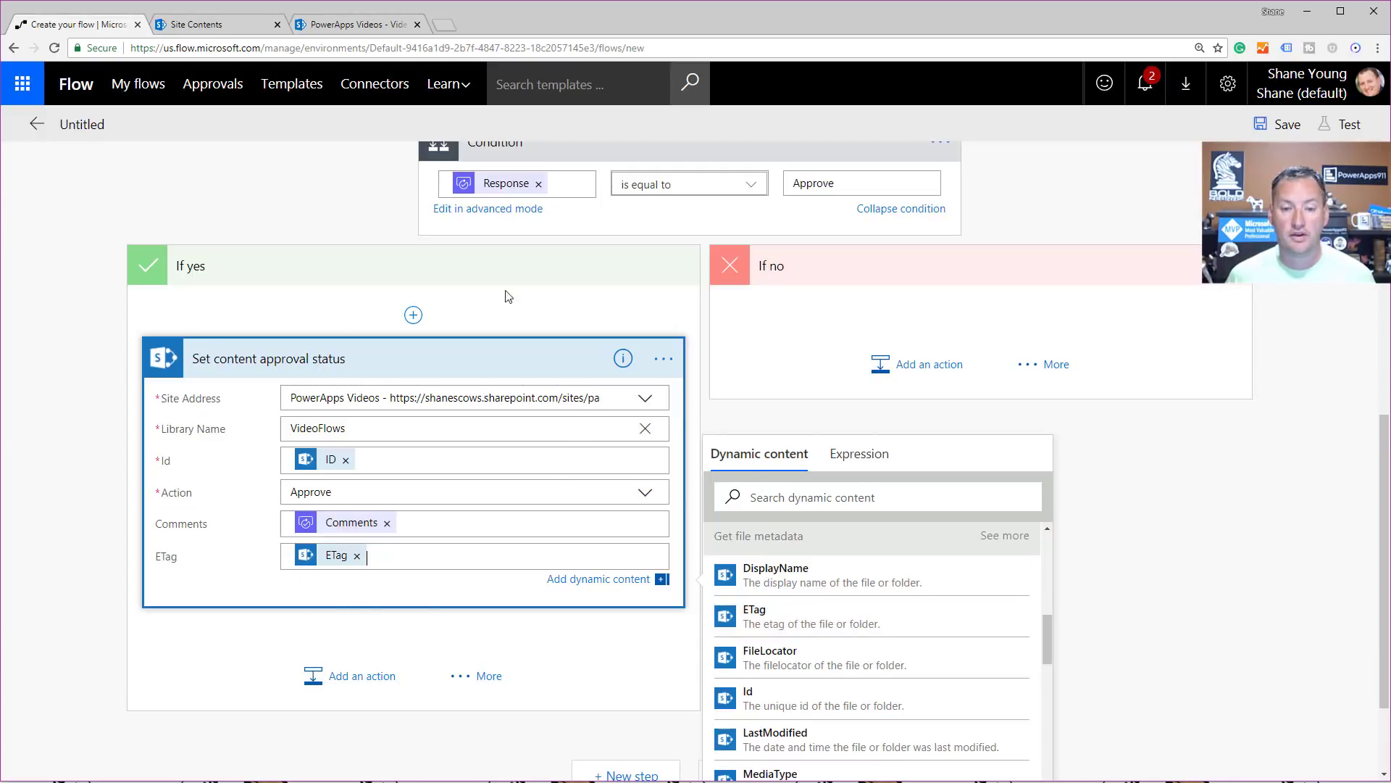
{"action": "scroll", "coordinate": [449, 202], "scroll_direction": "up", "scroll_amount": 8}
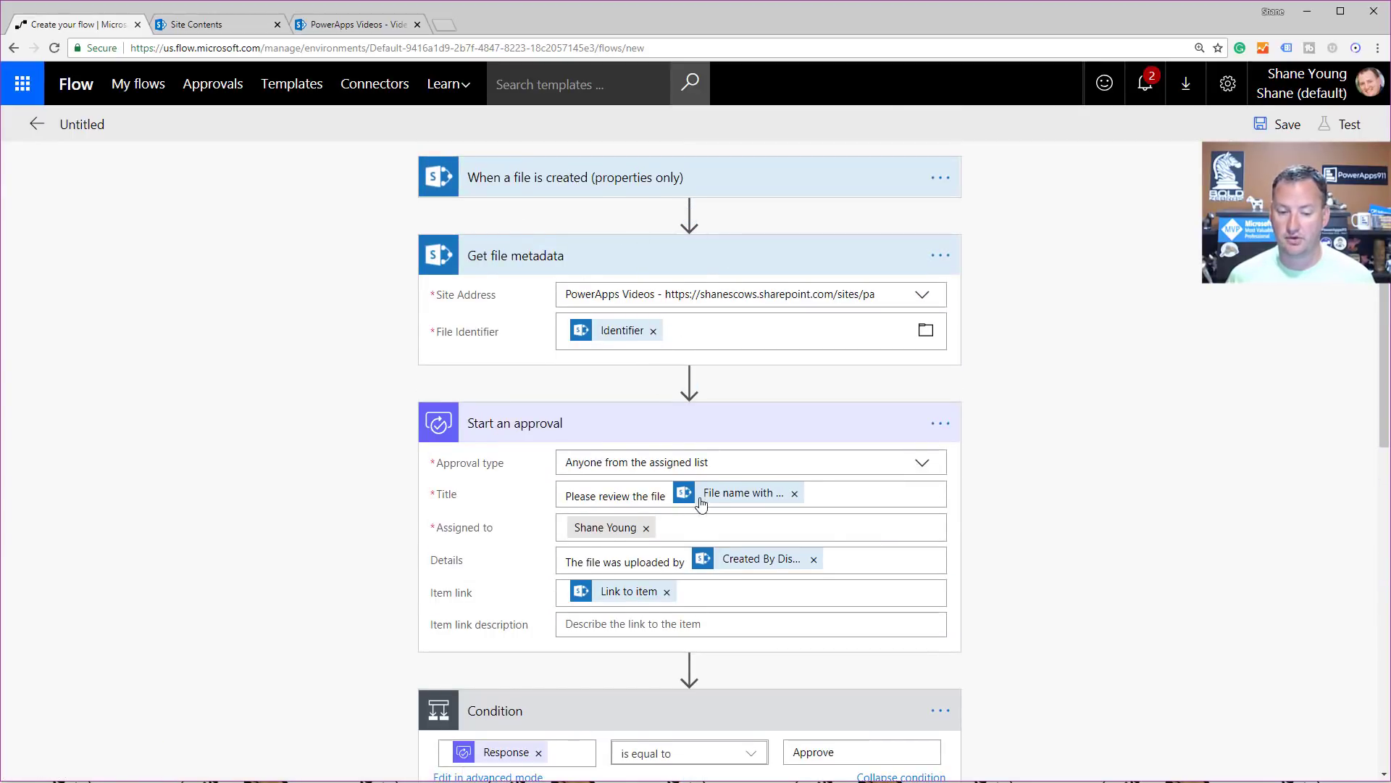
{"action": "scroll", "coordinate": [580, 522], "scroll_direction": "down", "scroll_amount": 3}
{"action": "scroll", "coordinate": [797, 515], "scroll_direction": "down", "scroll_amount": 1}
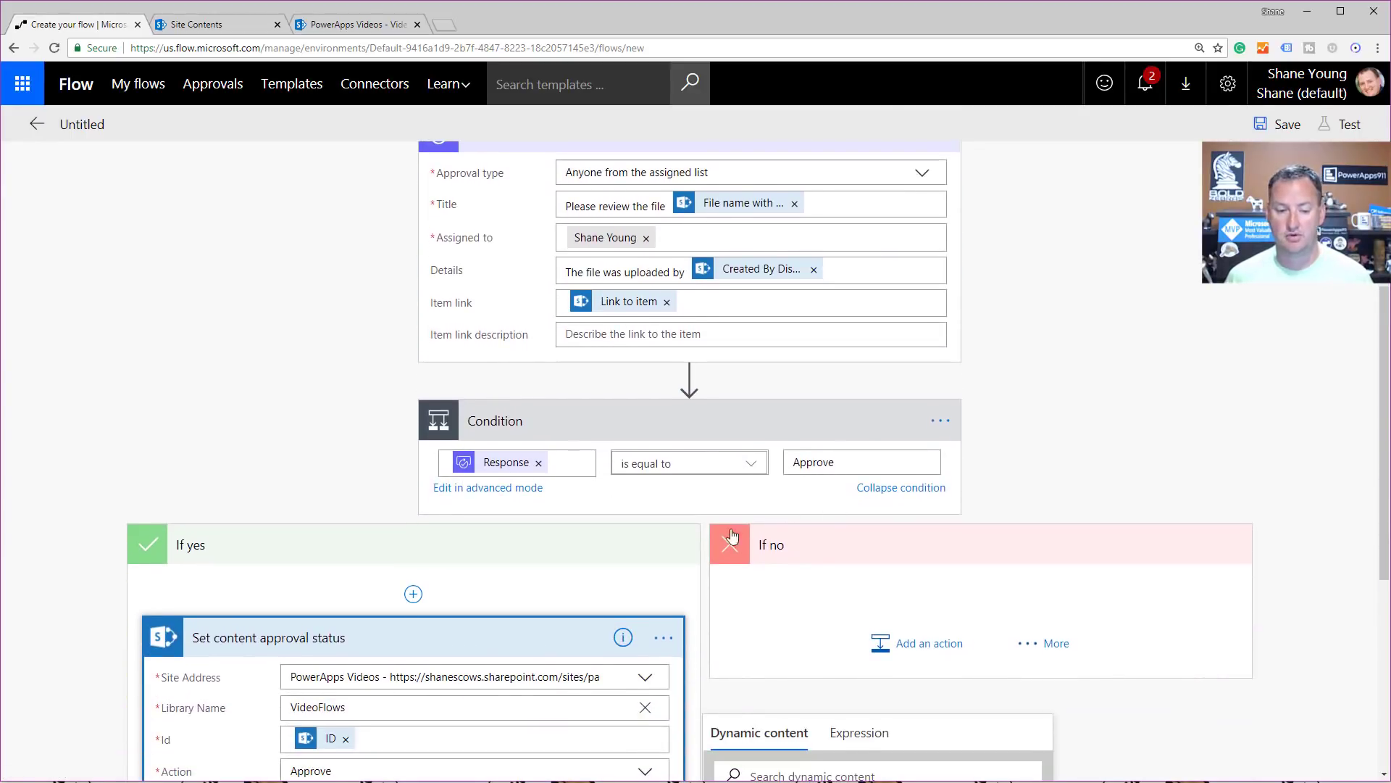
- Add the SharePoint action Set content approval status to the condition's If no branch
{"action": "scroll", "coordinate": [732, 536], "scroll_direction": "down", "scroll_amount": 3}
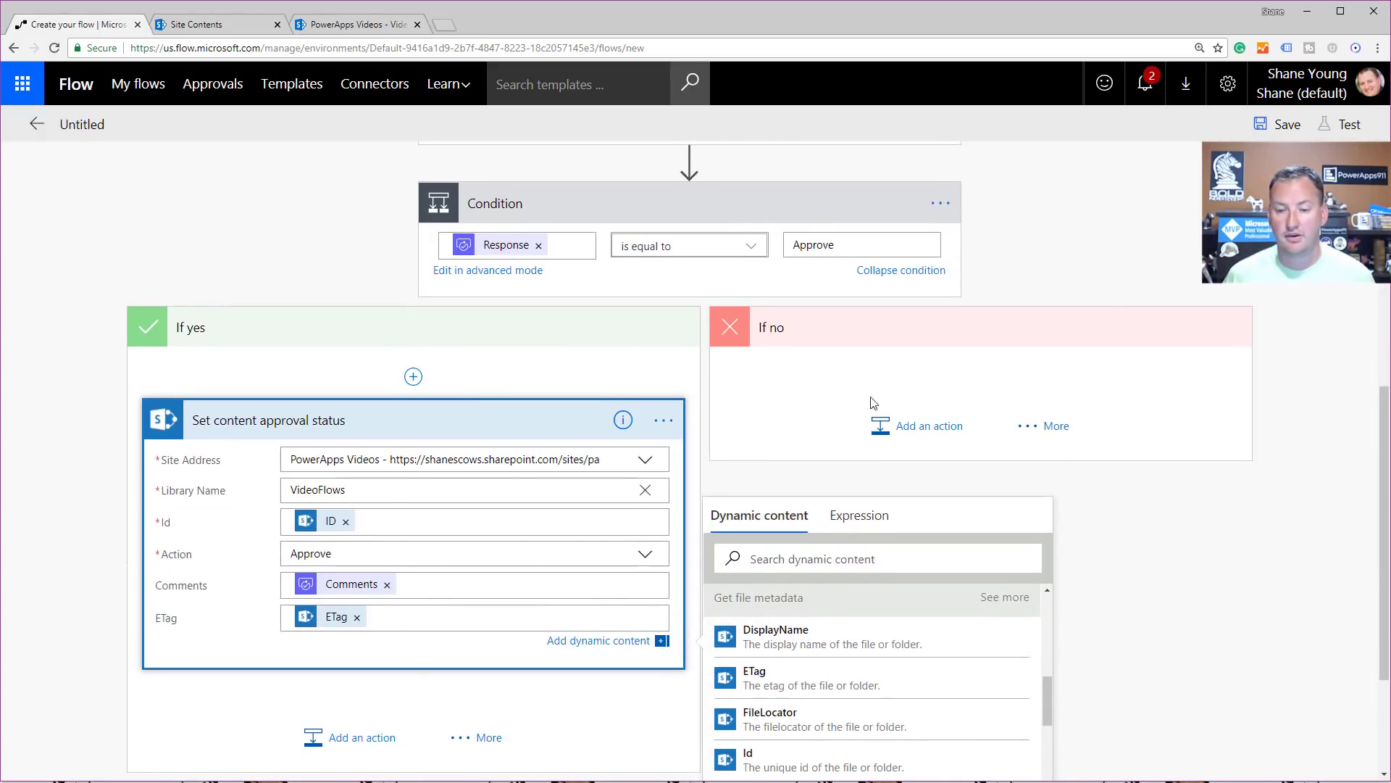
{"action": "left_click", "coordinate": [941, 433]}
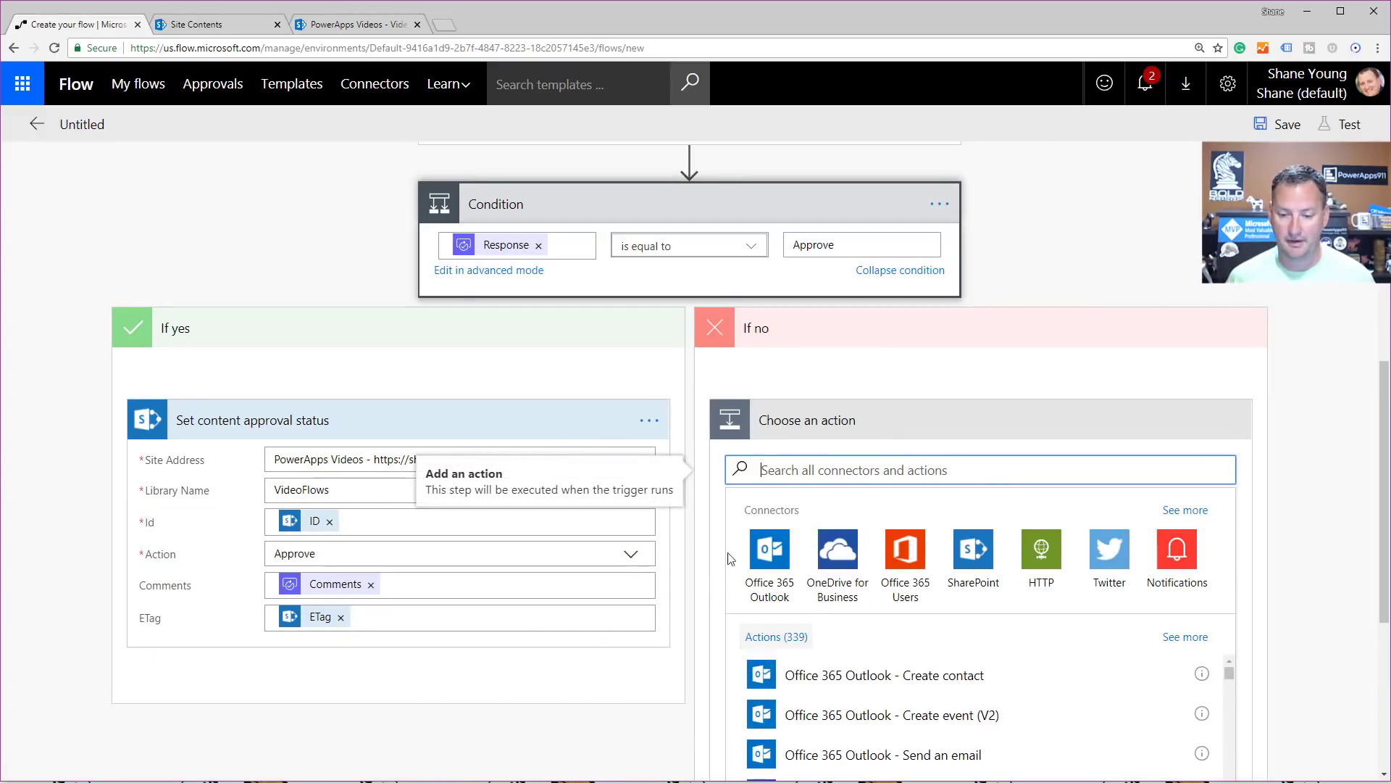
{"action": "left_click", "coordinate": [984, 552]}
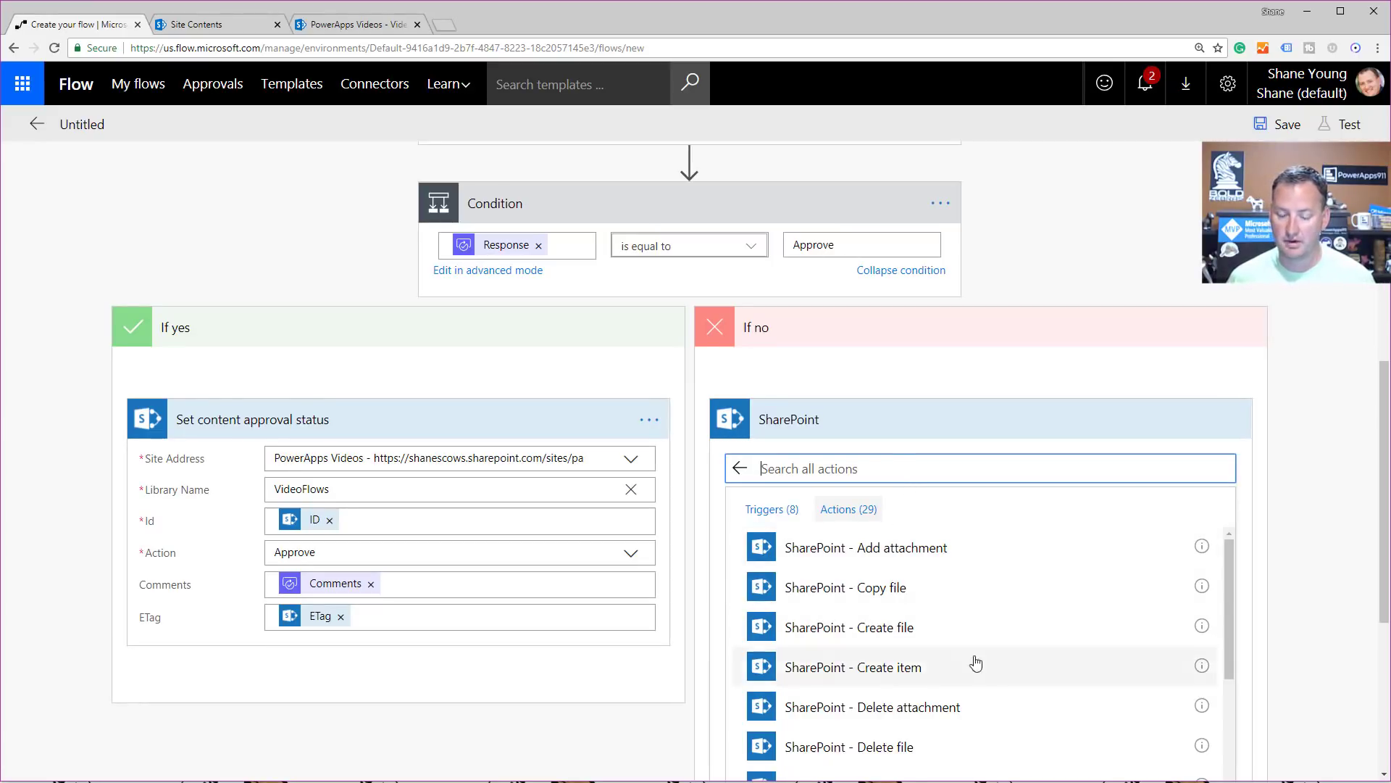
{"action": "scroll", "coordinate": [994, 627], "scroll_direction": "down", "scroll_amount": 5}
{"action": "scroll", "coordinate": [1003, 631], "scroll_direction": "down", "scroll_amount": 5}
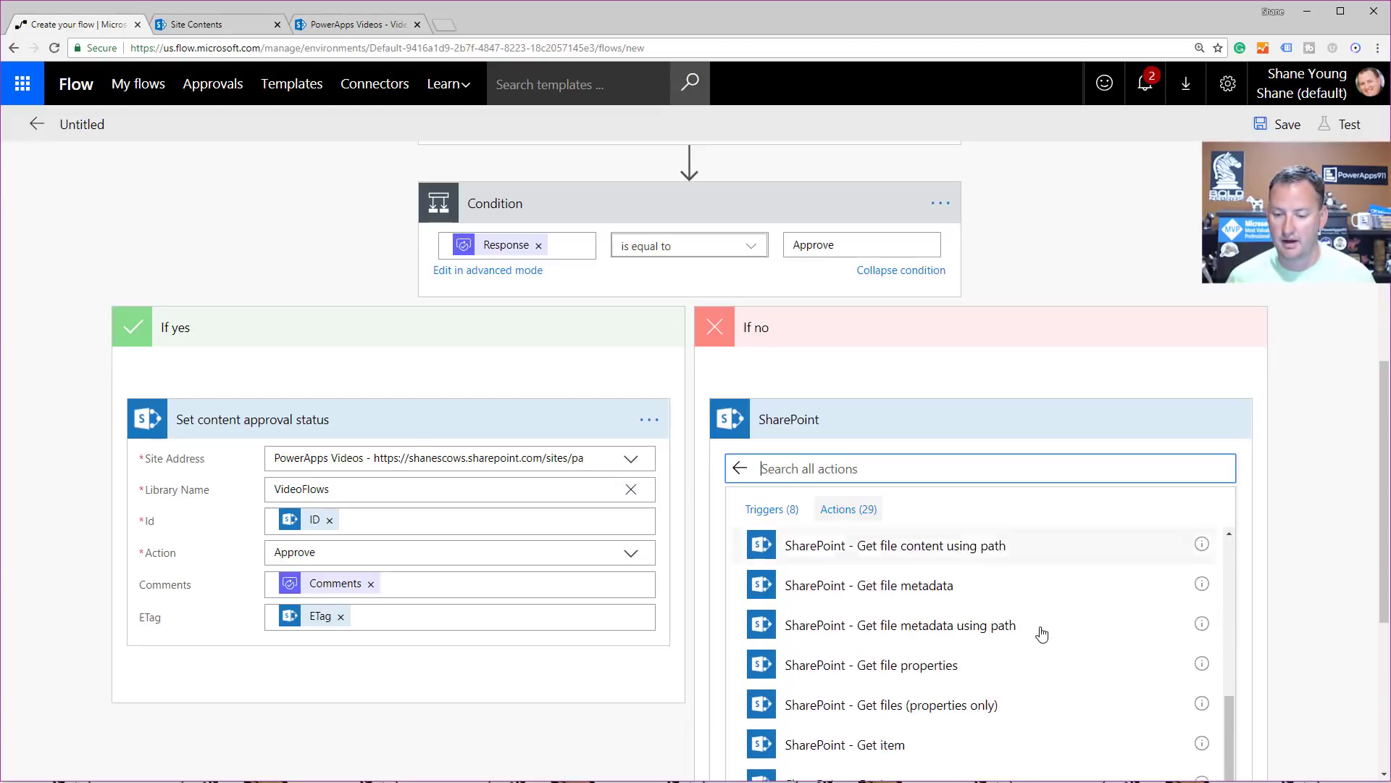
{"action": "scroll", "coordinate": [1029, 629], "scroll_direction": "down", "scroll_amount": 2}
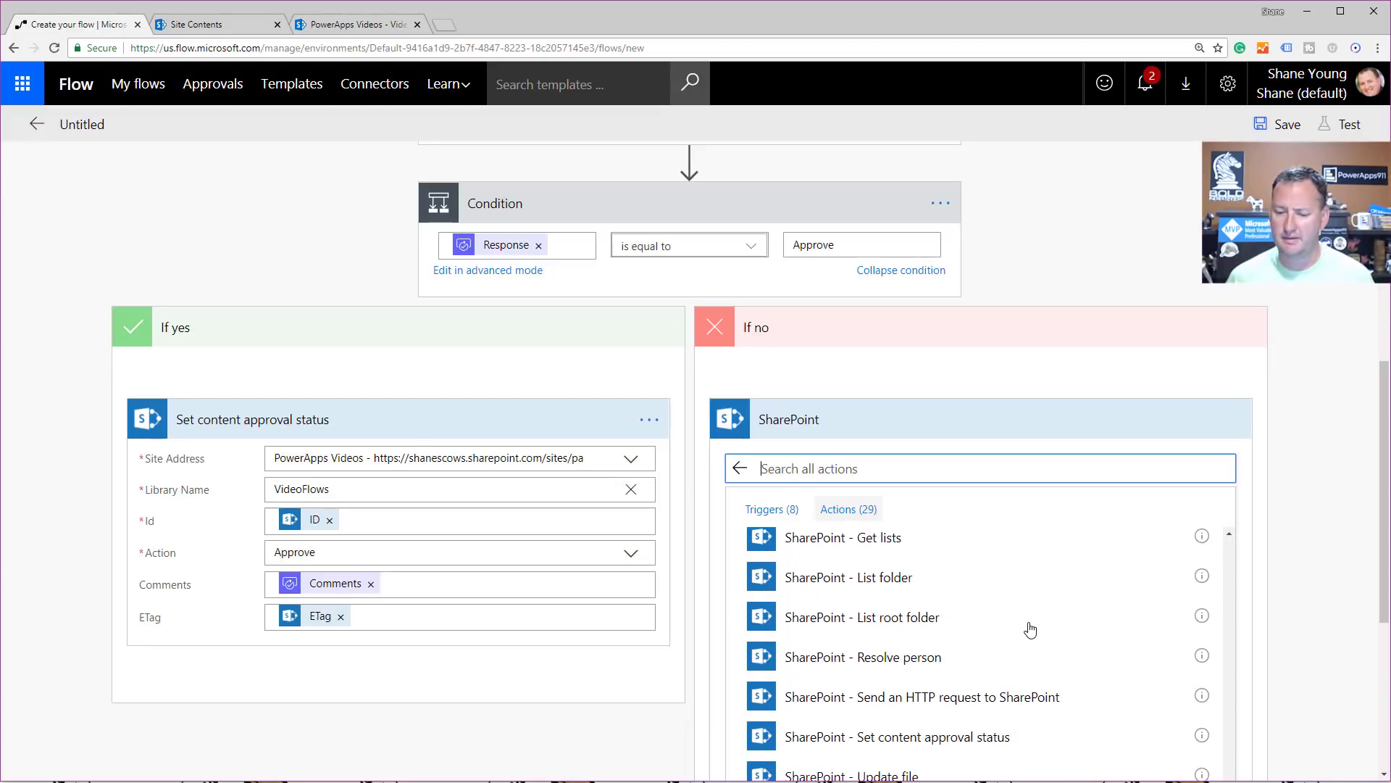
{"action": "left_click", "coordinate": [970, 738]}
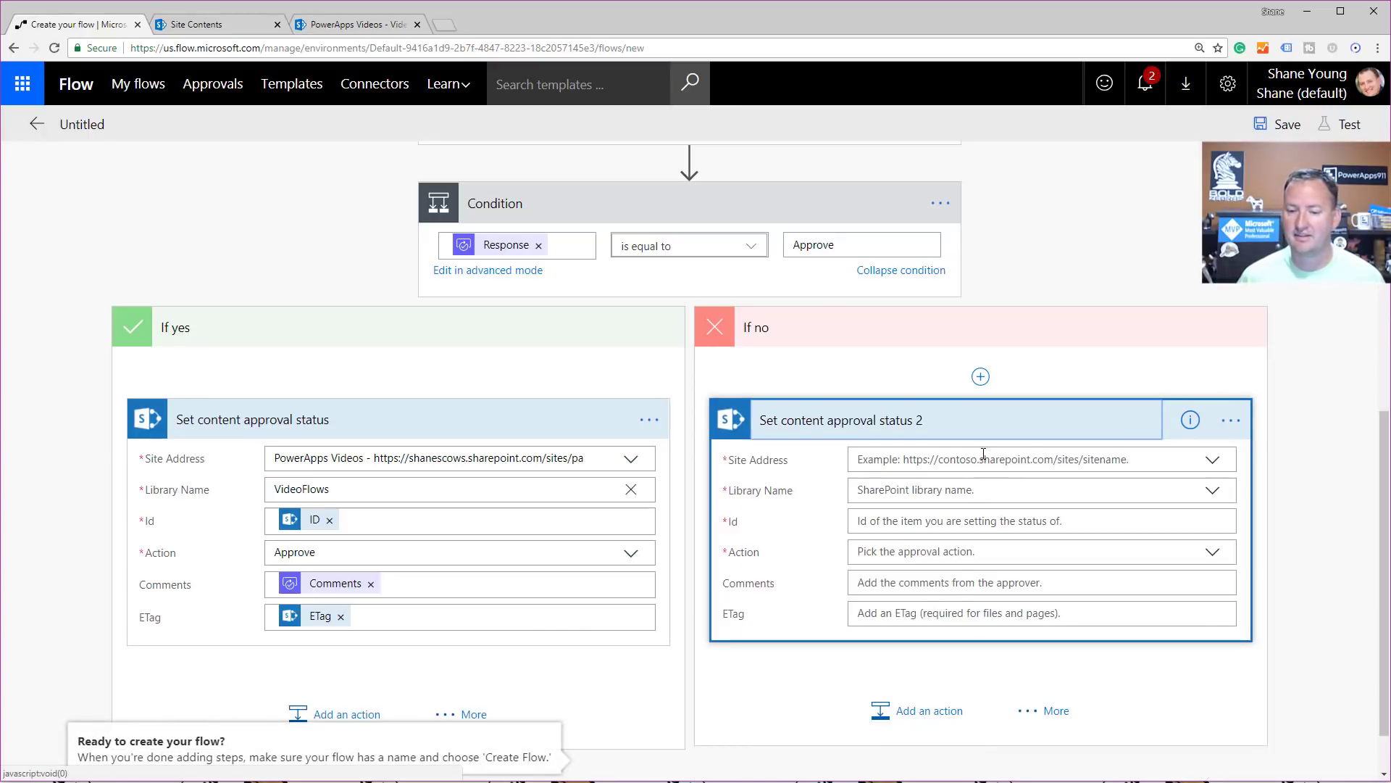
- Set the If no approval status action's site address to PowerApps Videos and its library name to VideoFlows
{"action": "left_click", "coordinate": [1149, 461]}
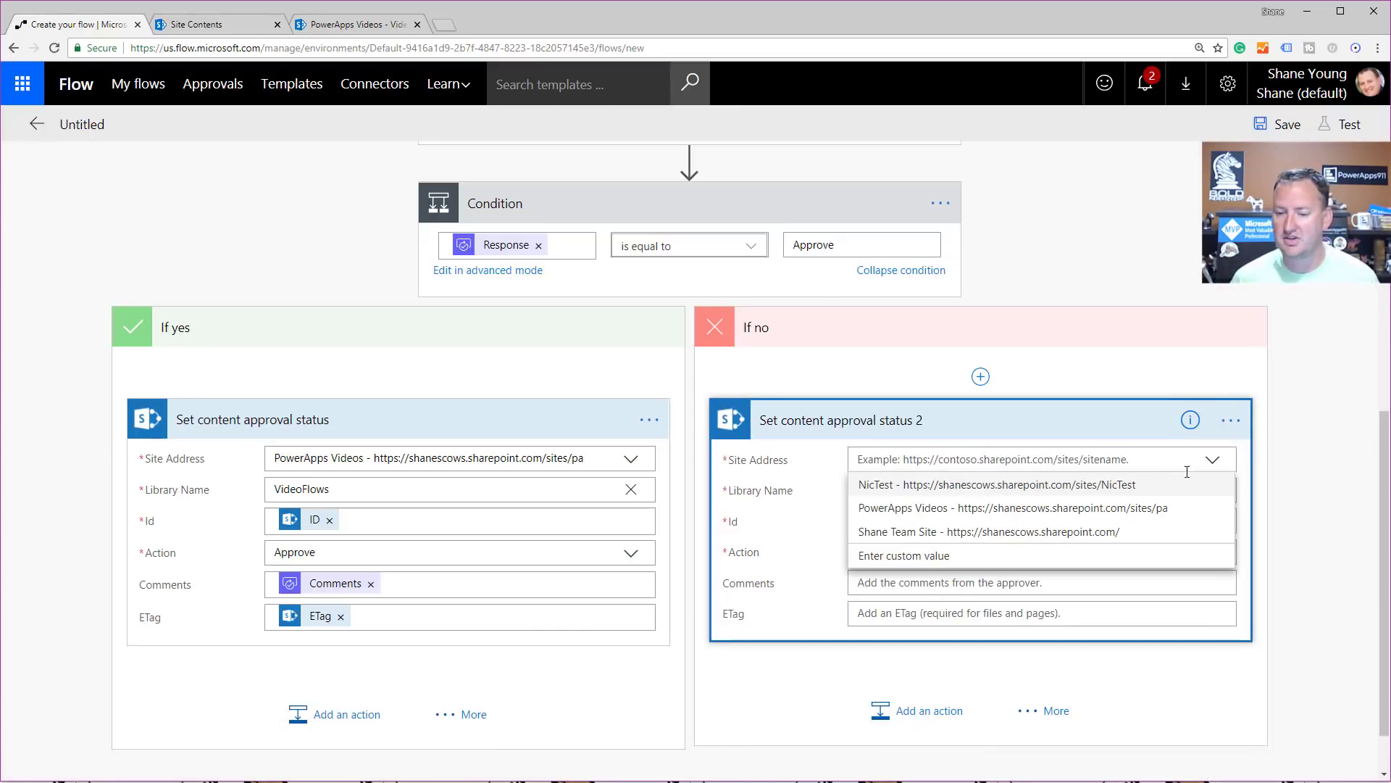
{"action": "left_click", "coordinate": [974, 509]}
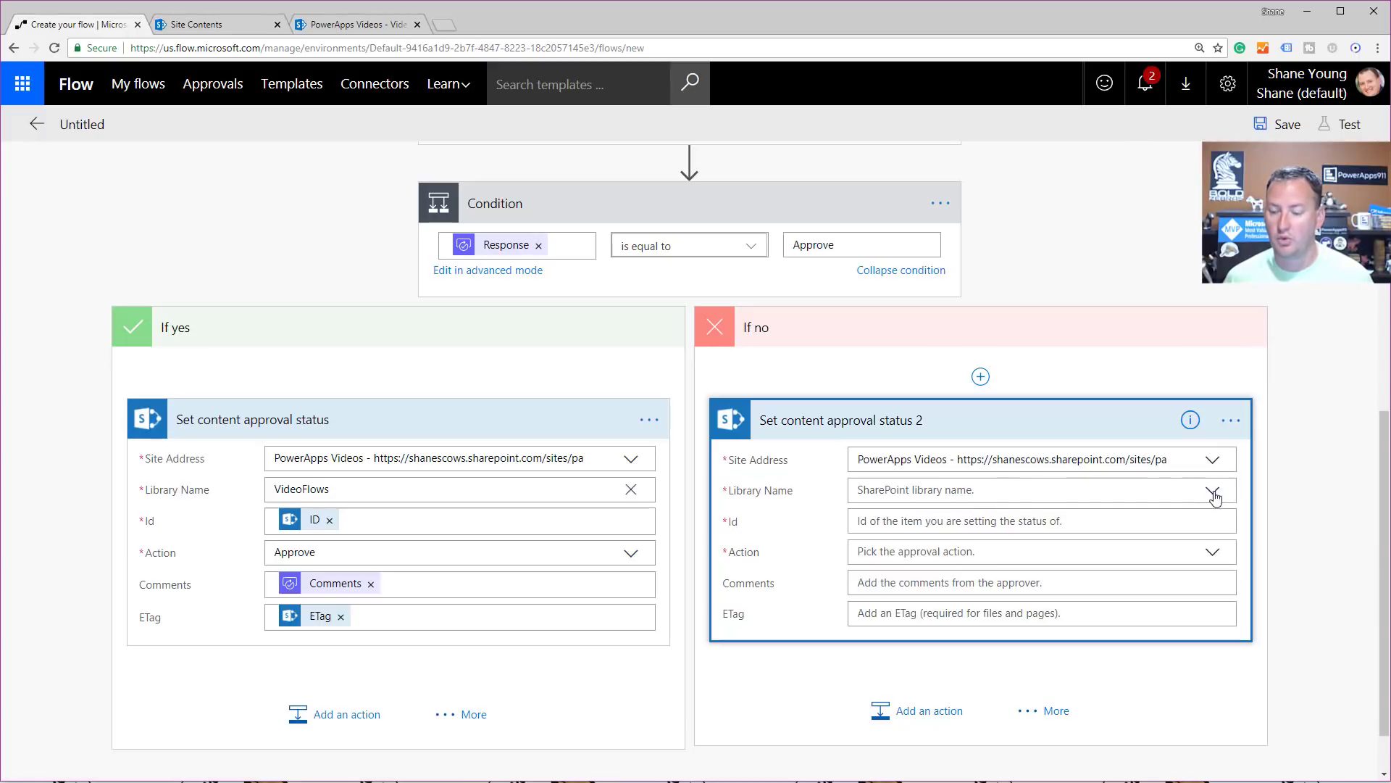
{"action": "left_click", "coordinate": [1124, 488]}
{"action": "scroll", "coordinate": [1015, 668], "scroll_direction": "down", "scroll_amount": 1}
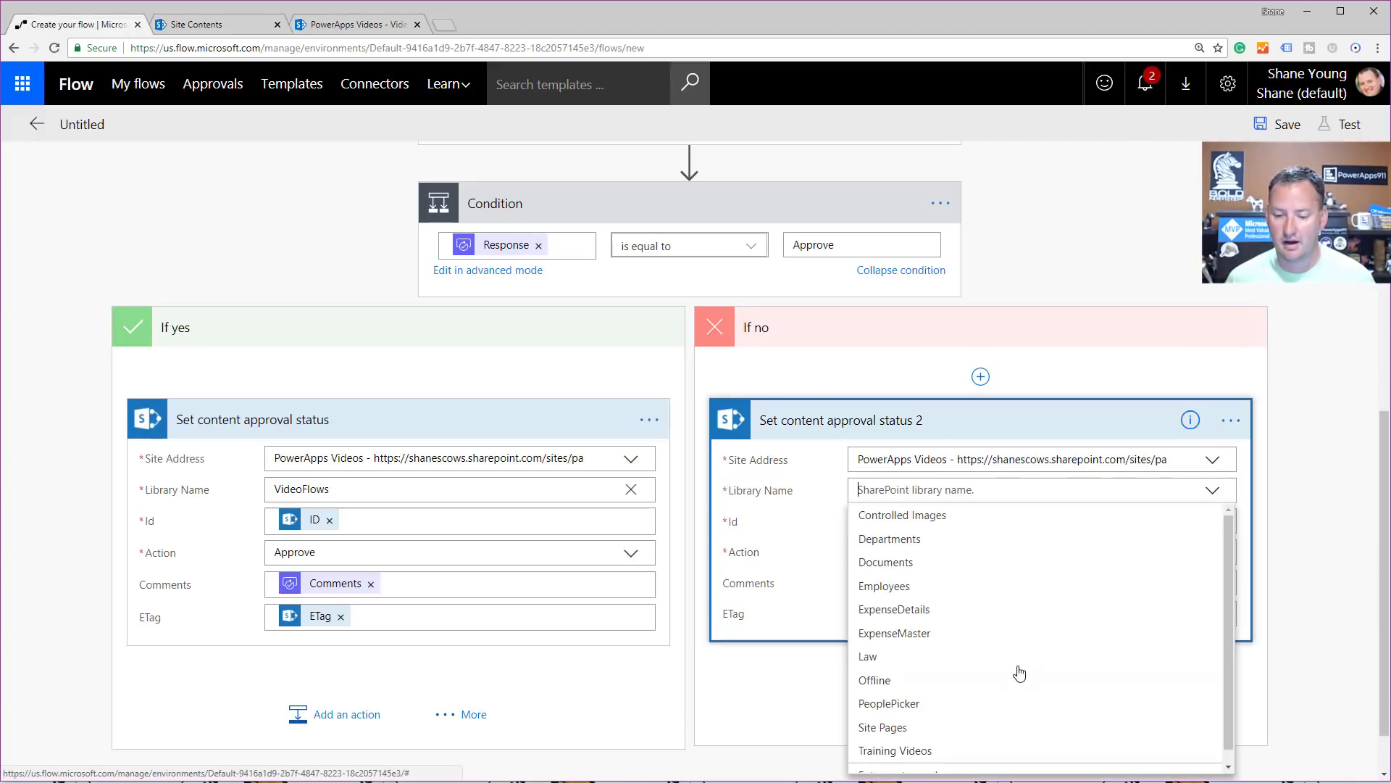
{"action": "left_click", "coordinate": [903, 761]}
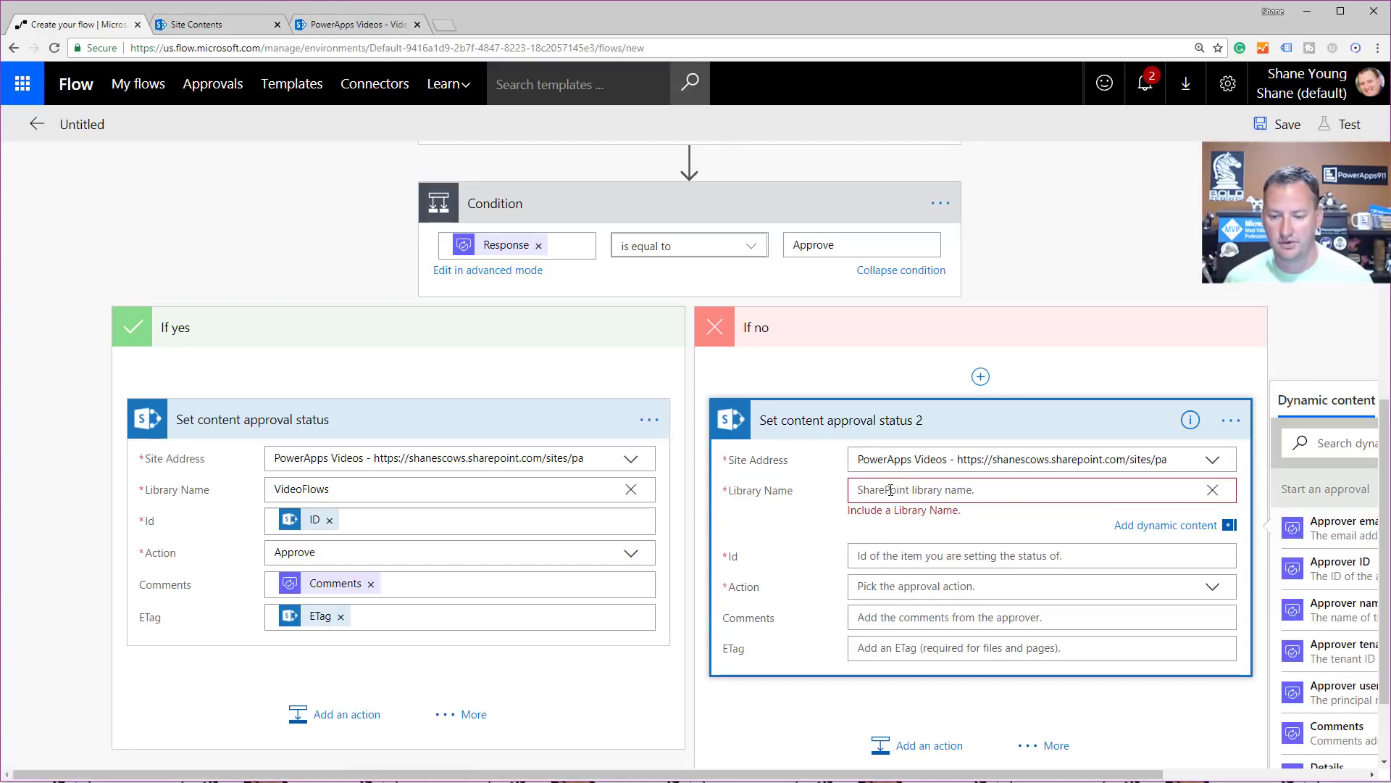
{"action": "type", "text": "VideoFlows"}
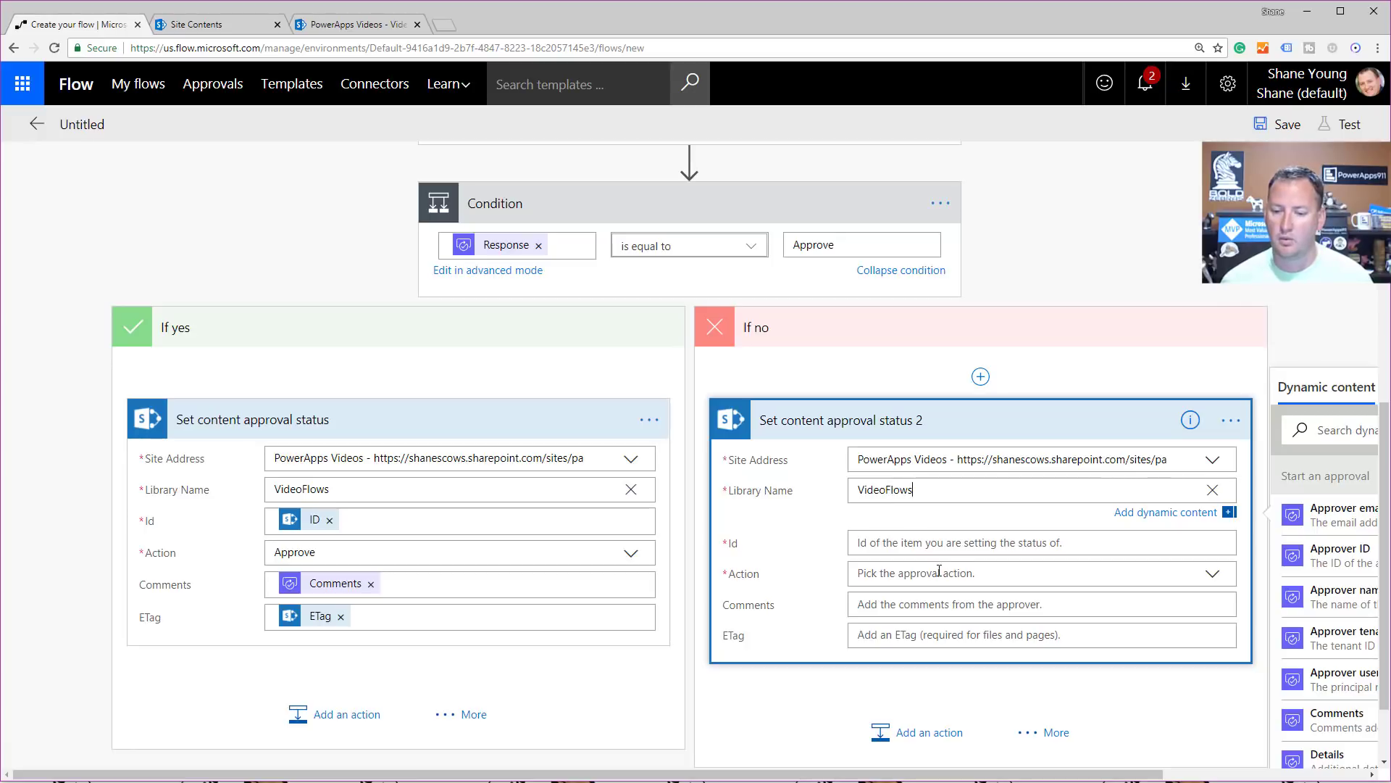
- Set the If no approval status action's Id to the dynamic value ID and its action to Reject
{"action": "left_click", "coordinate": [963, 542]}
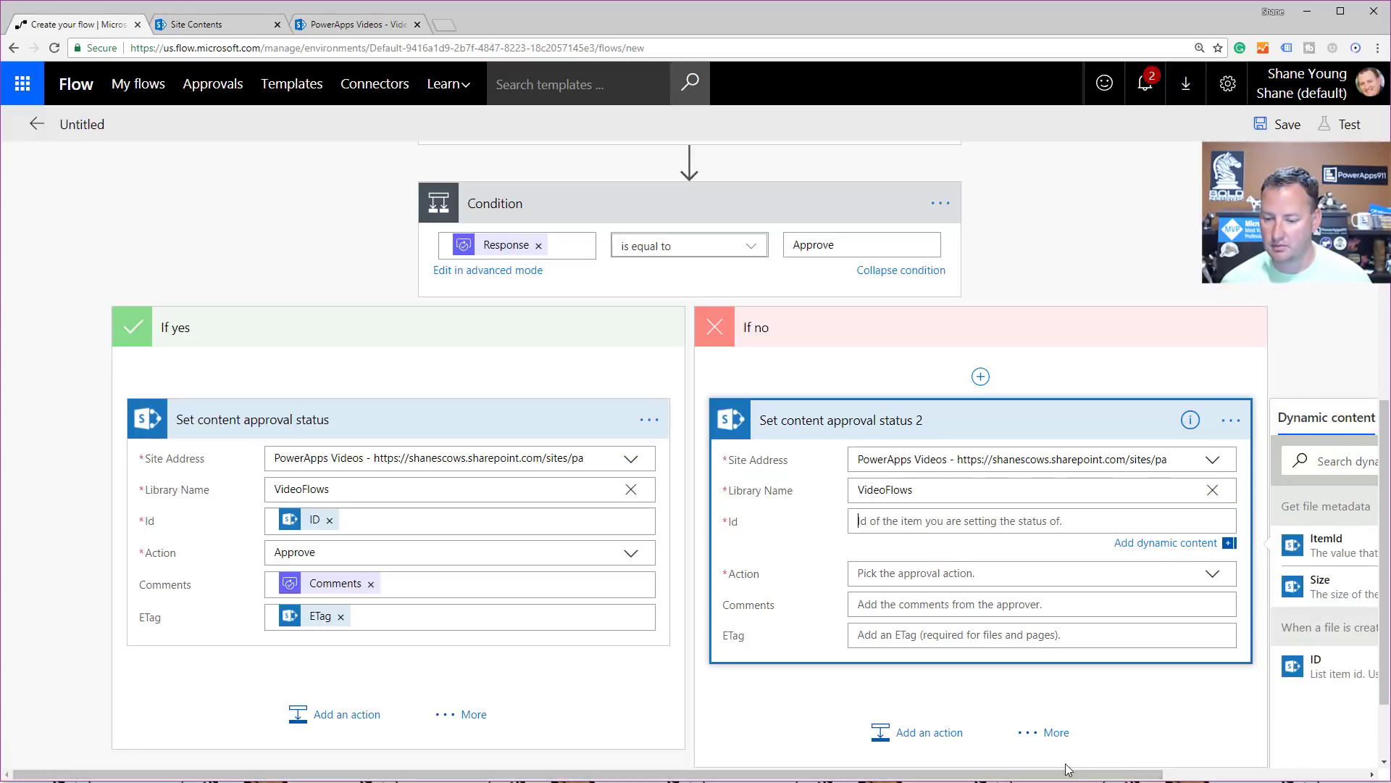
{"action": "left_click_drag", "start_coordinate": [1069, 776], "coordinate": [1271, 777]}
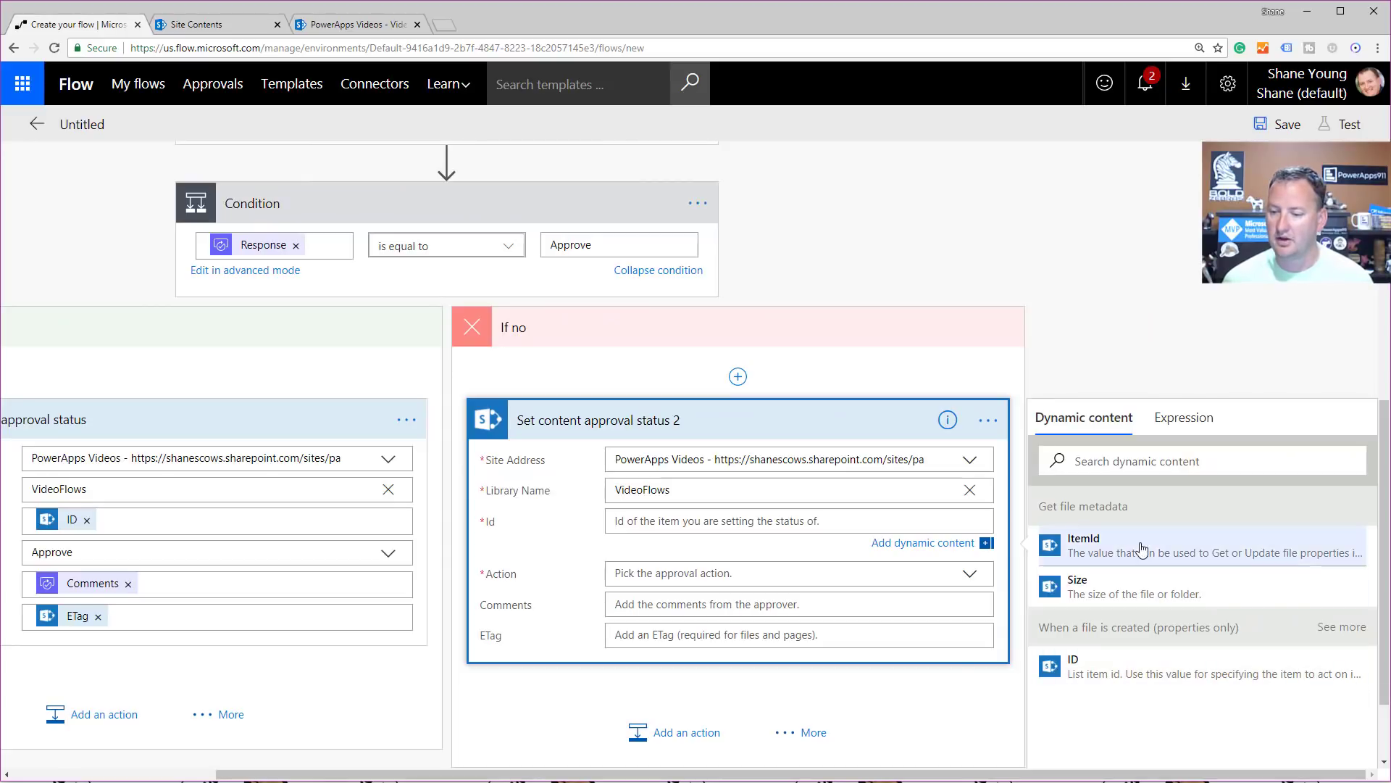
{"action": "left_click", "coordinate": [1159, 673]}
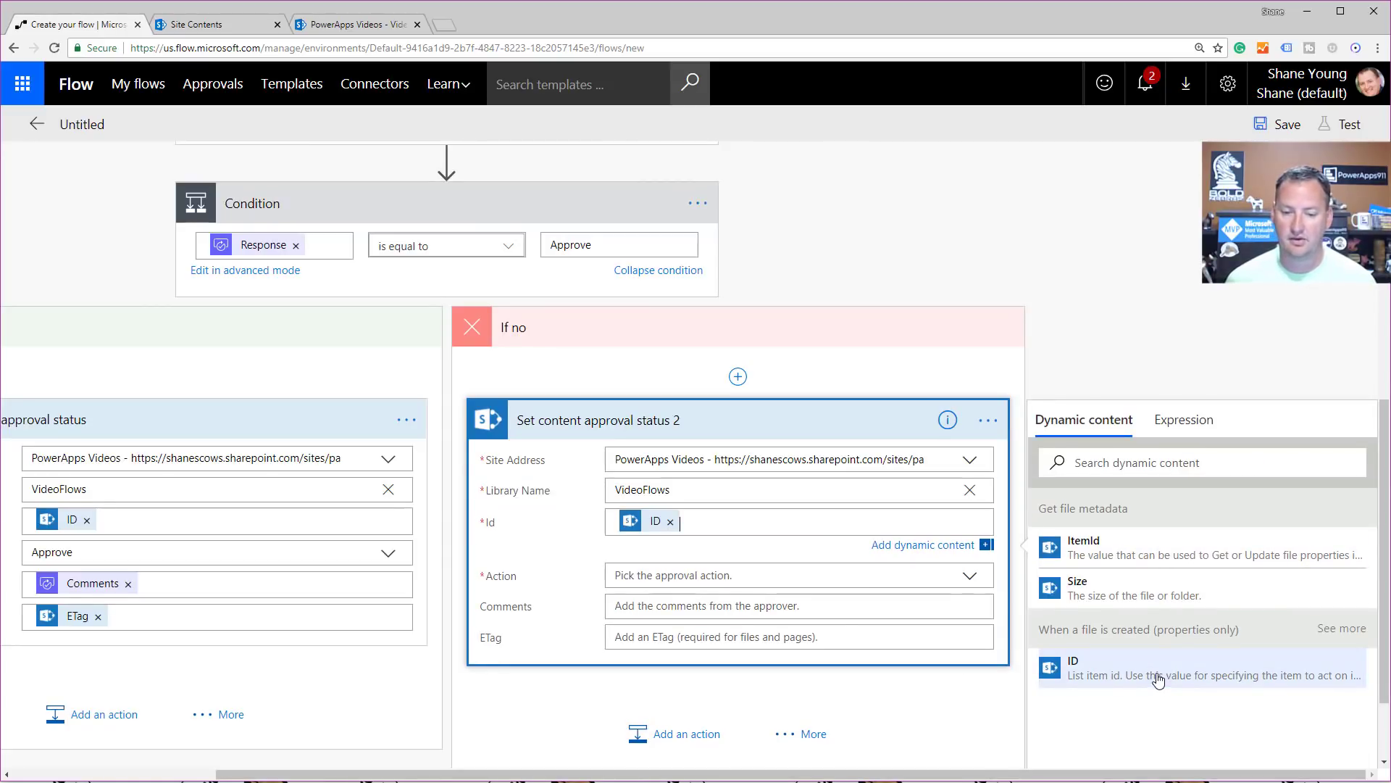
{"action": "left_click", "coordinate": [800, 576]}
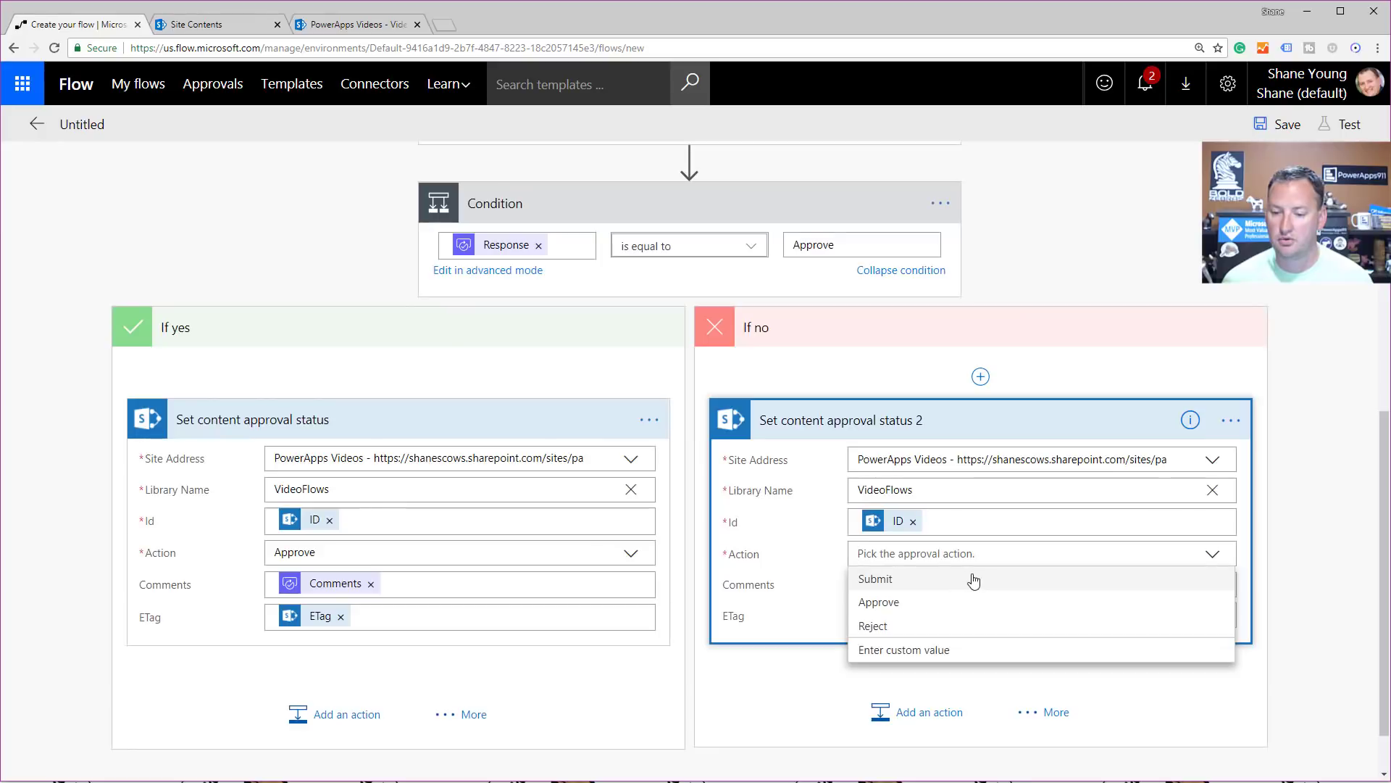
{"action": "left_click", "coordinate": [880, 628]}
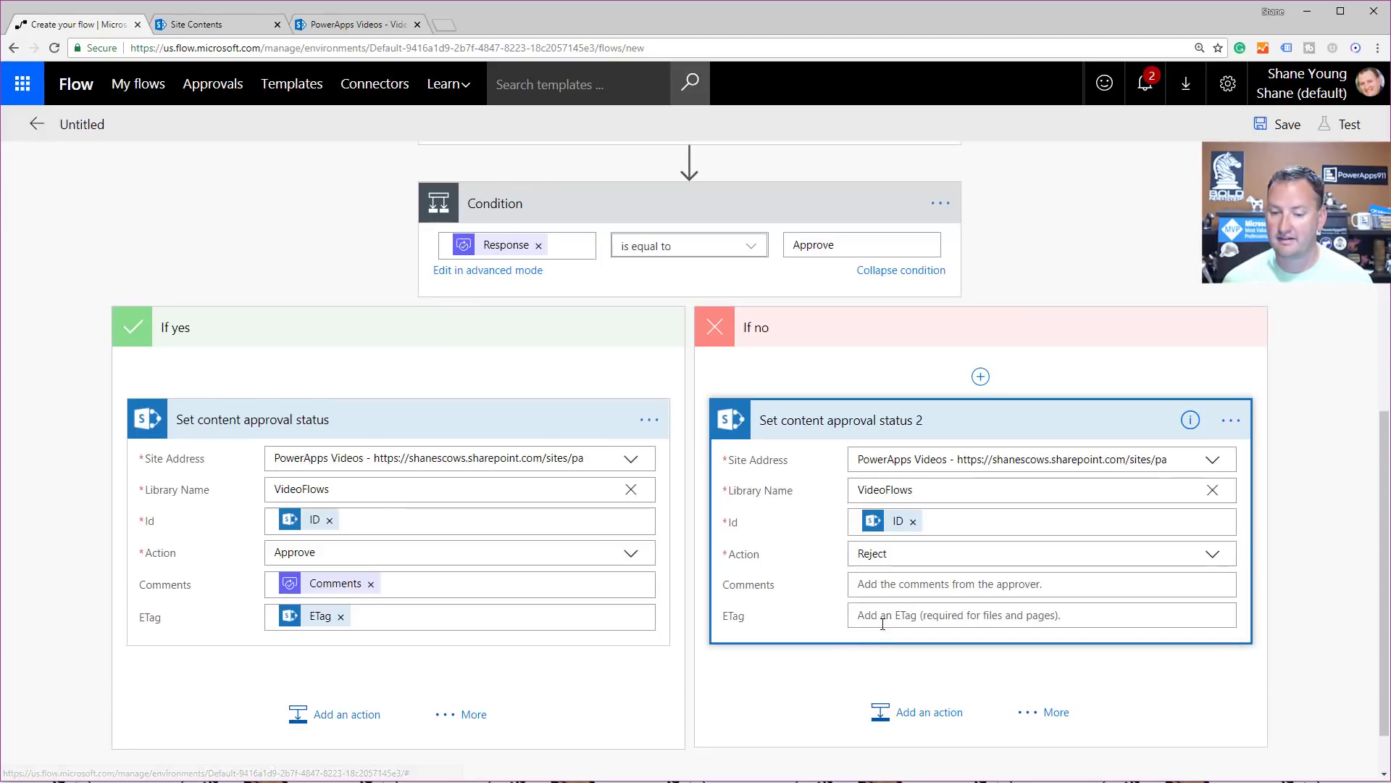
- Fill the If no approval status action's Comments with the dynamic value Comments and its ETag with ETag from Get file metadata
{"action": "left_click", "coordinate": [1043, 585]}
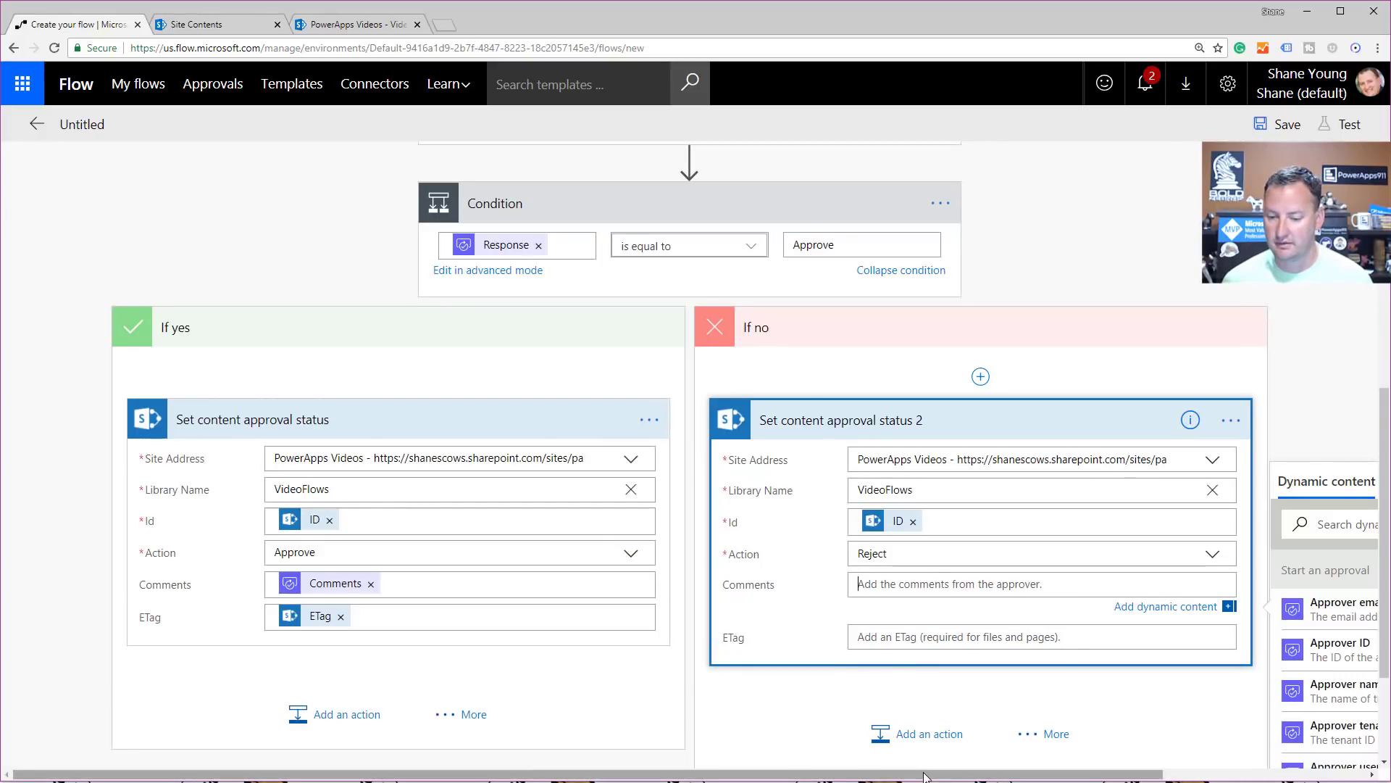
{"action": "scroll", "coordinate": [1246, 668], "scroll_direction": "down", "scroll_amount": 2}
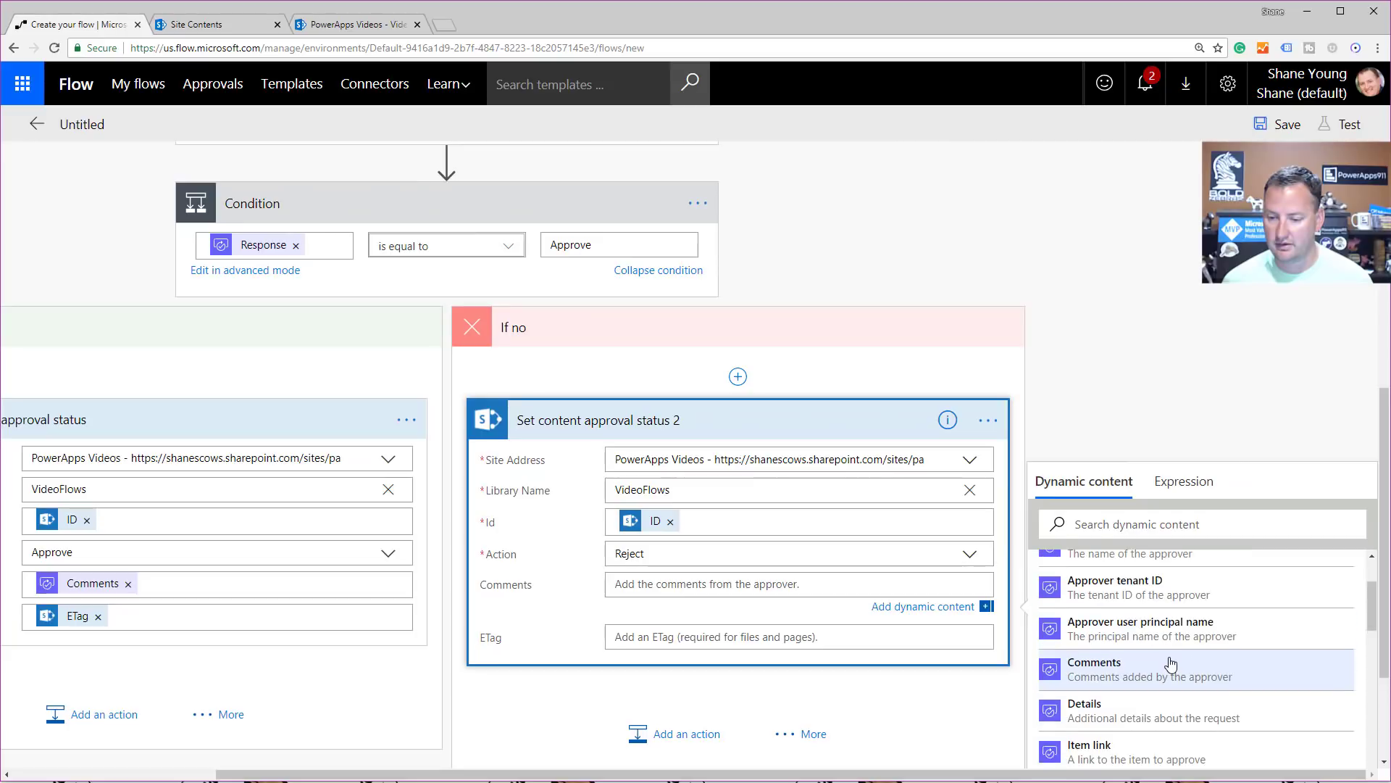
{"action": "left_click", "coordinate": [1114, 673]}
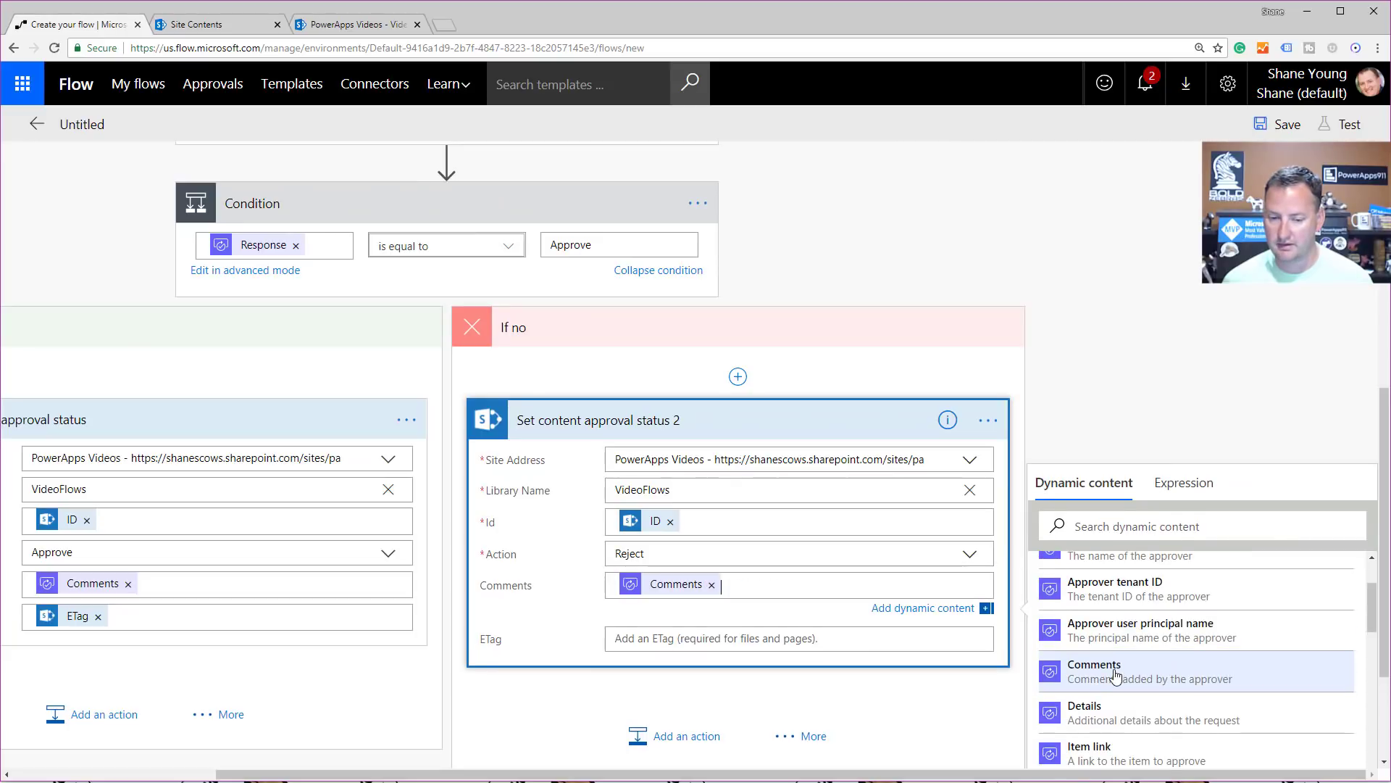
{"action": "left_click", "coordinate": [686, 634]}
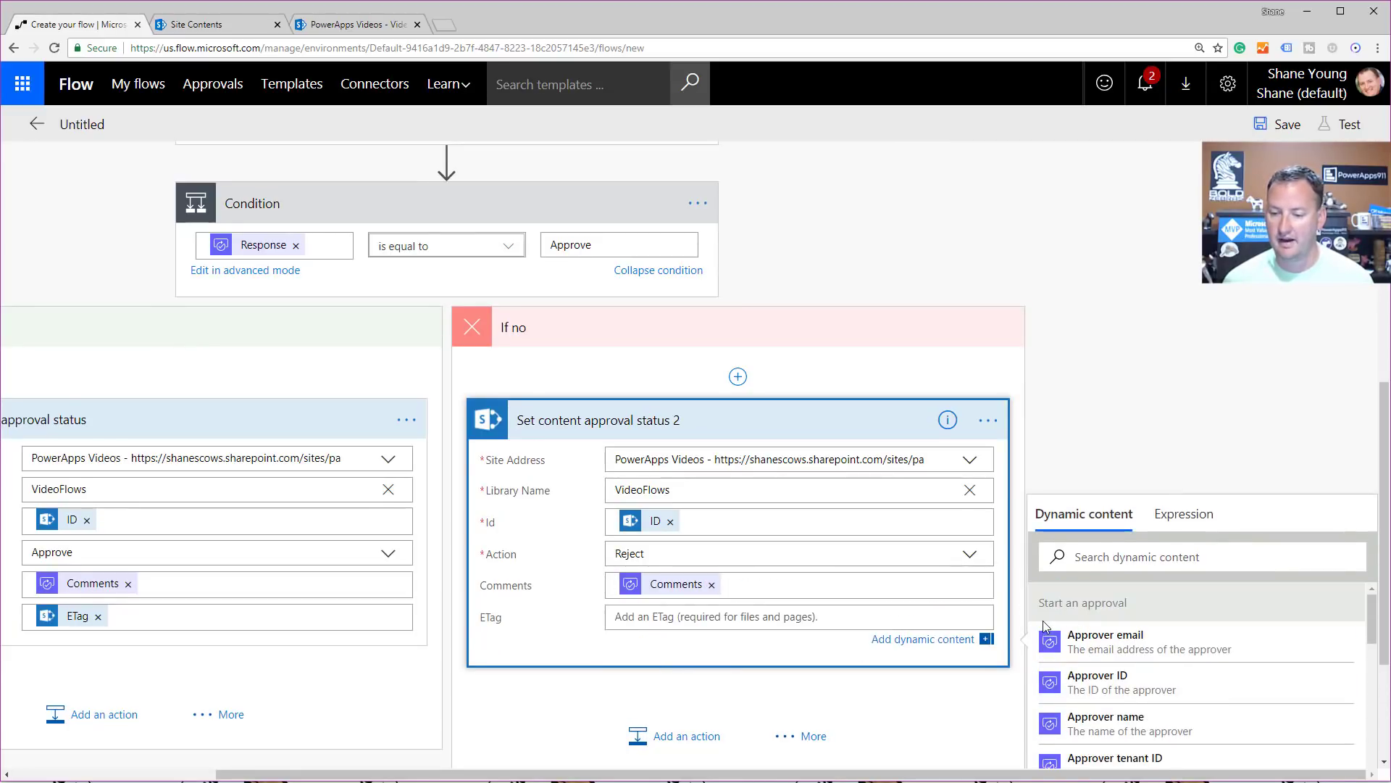
{"action": "left_click", "coordinate": [1153, 558]}
{"action": "type", "text": "etag"}
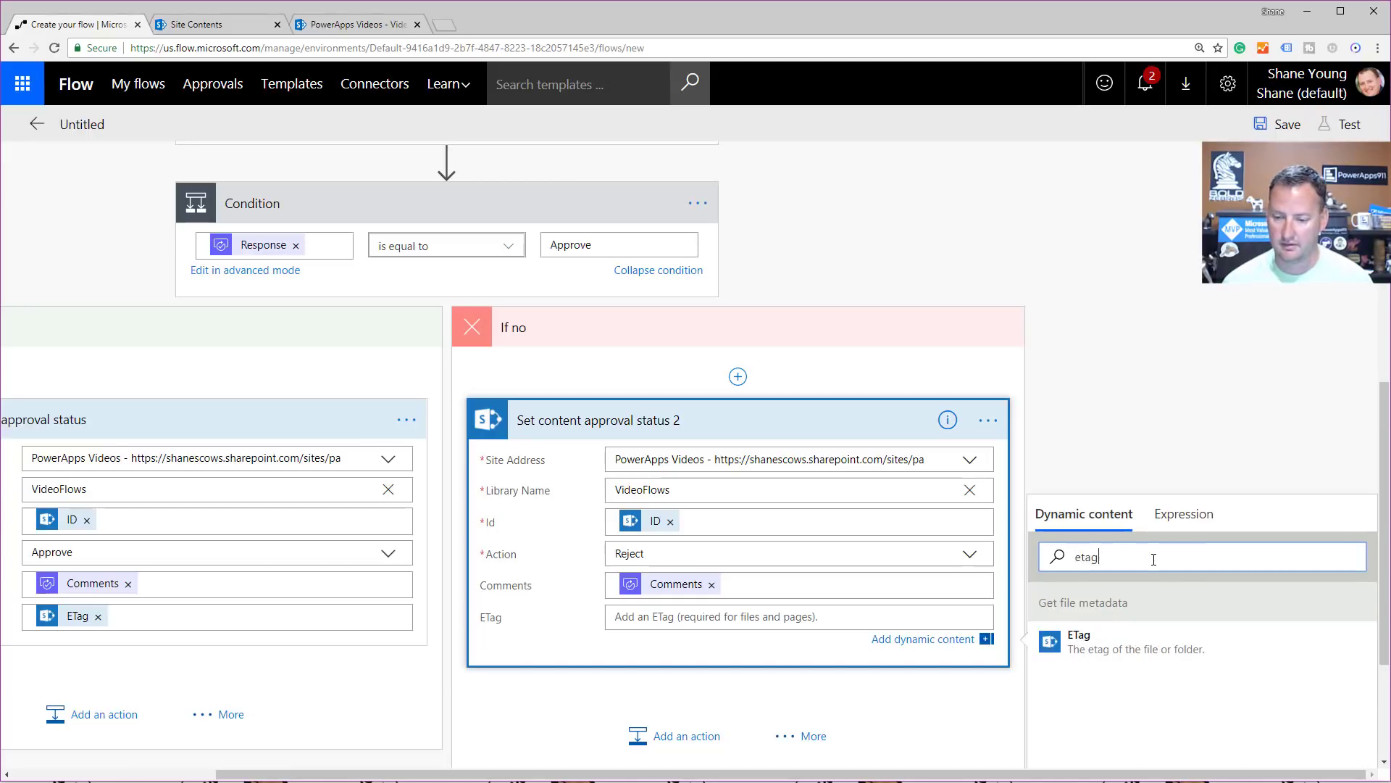
{"action": "left_click", "coordinate": [1080, 641]}
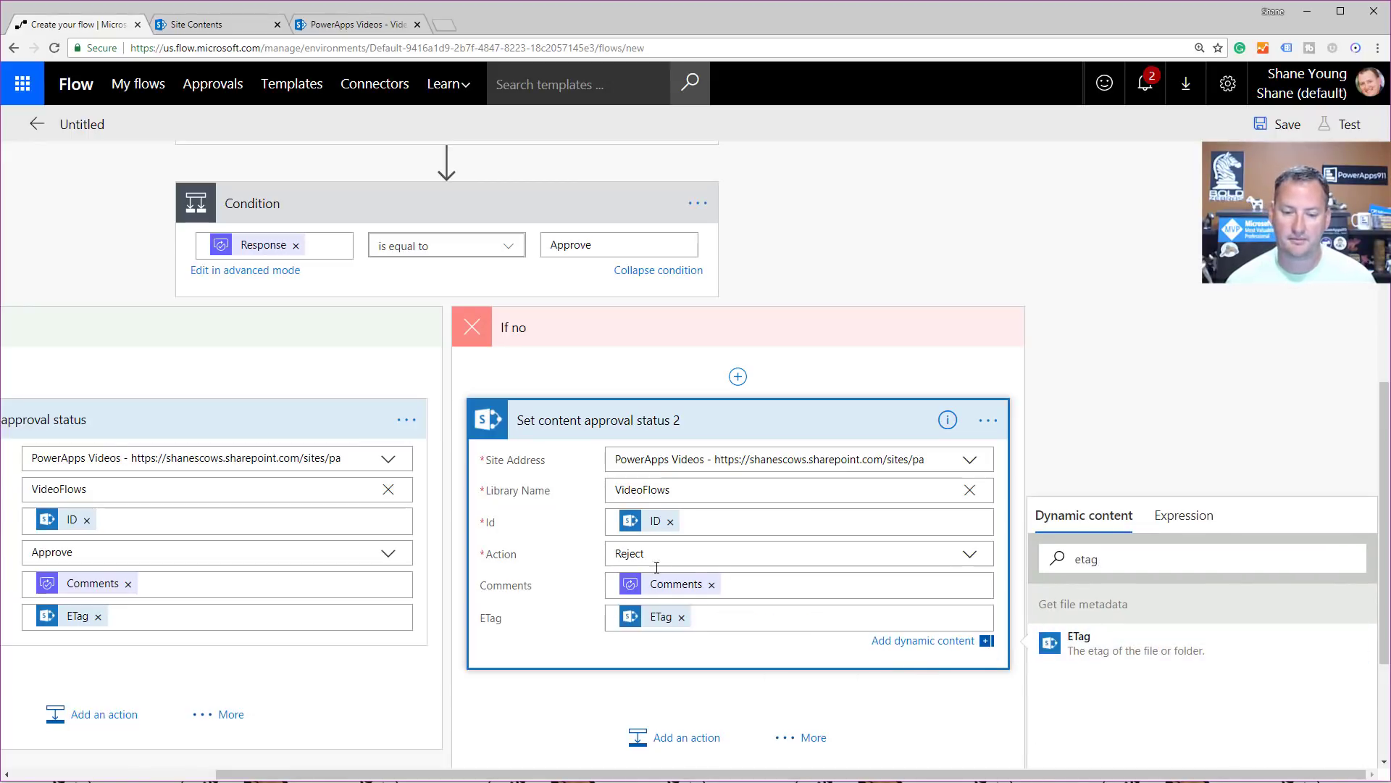
- Review the whole flow from the file creation trigger through metadata, approval and condition to both approval status actions
{"action": "scroll", "coordinate": [800, 638], "scroll_direction": "down", "scroll_amount": 2}
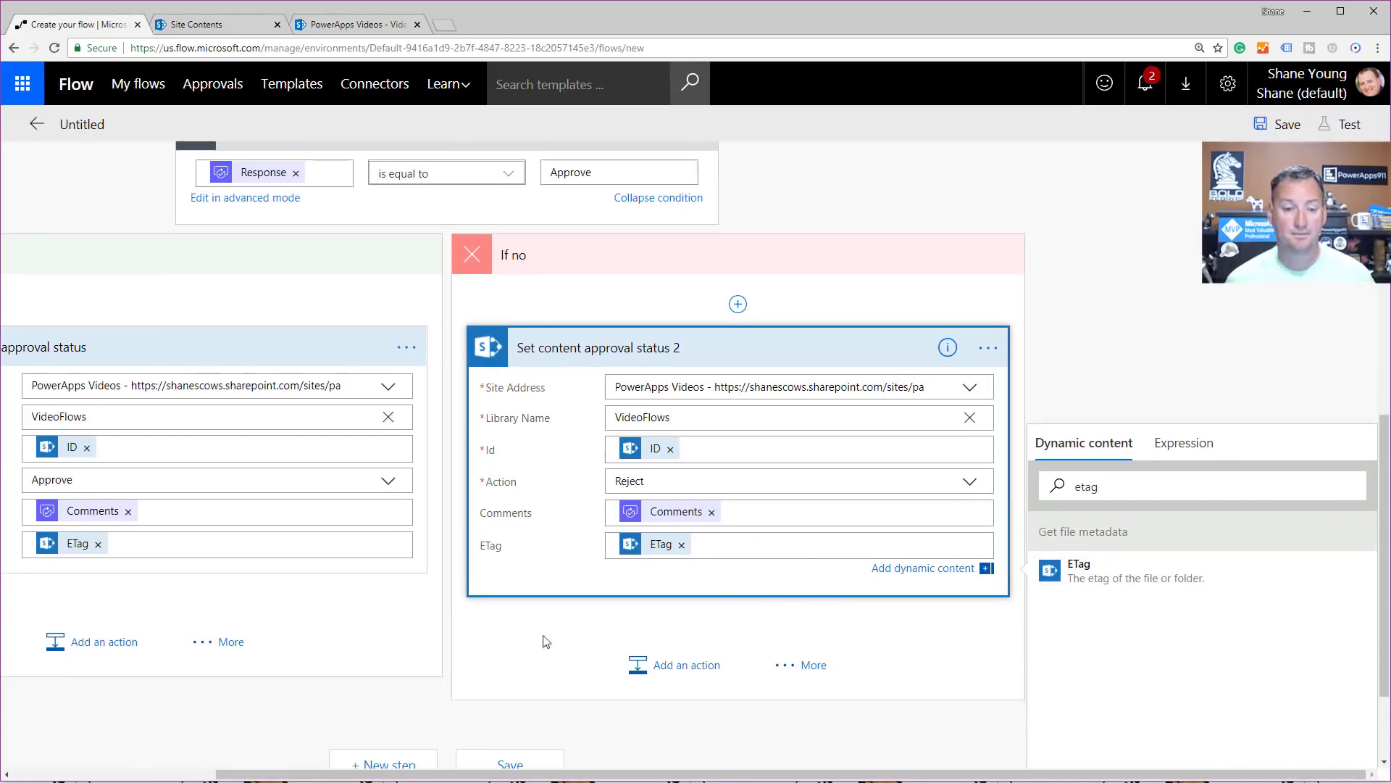
{"action": "scroll", "coordinate": [467, 645], "scroll_direction": "up", "scroll_amount": 10}
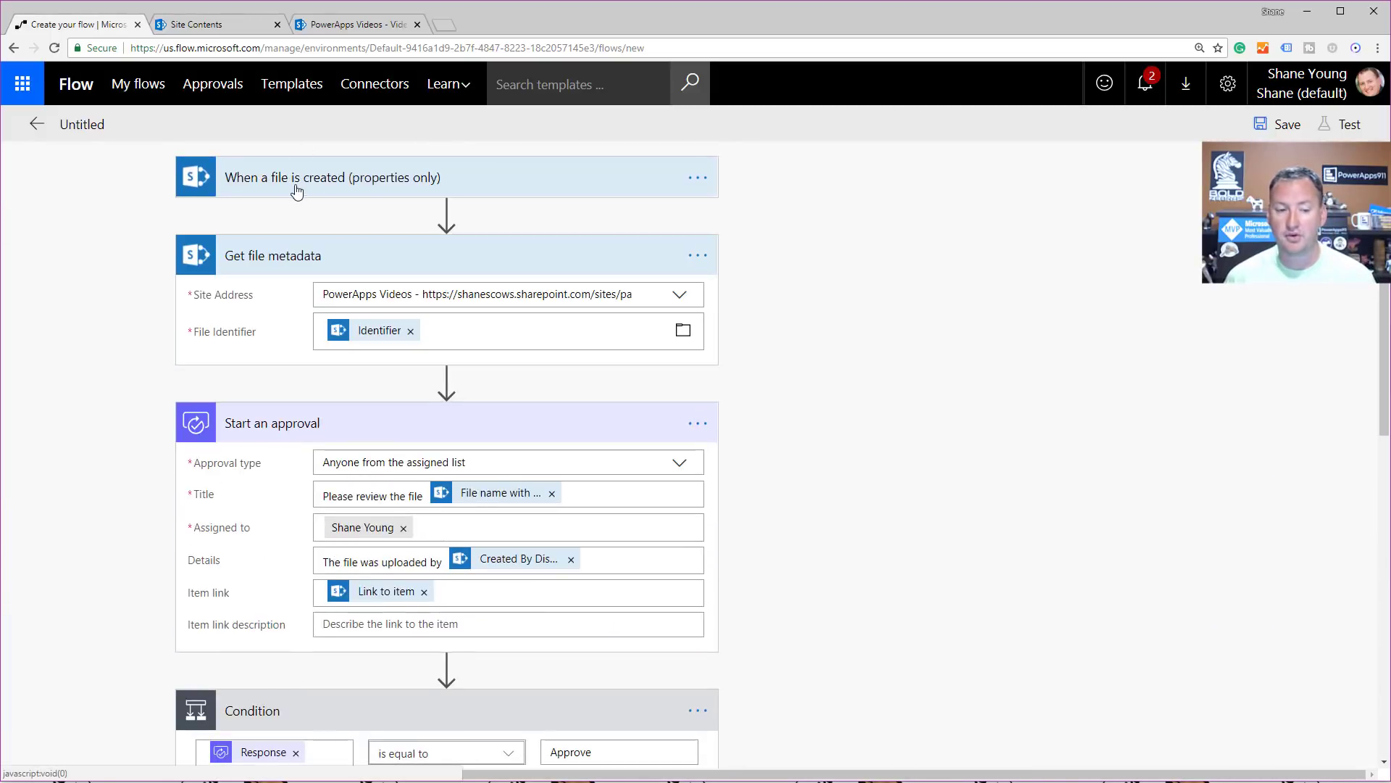
{"action": "mouse_move", "coordinate": [360, 333]}
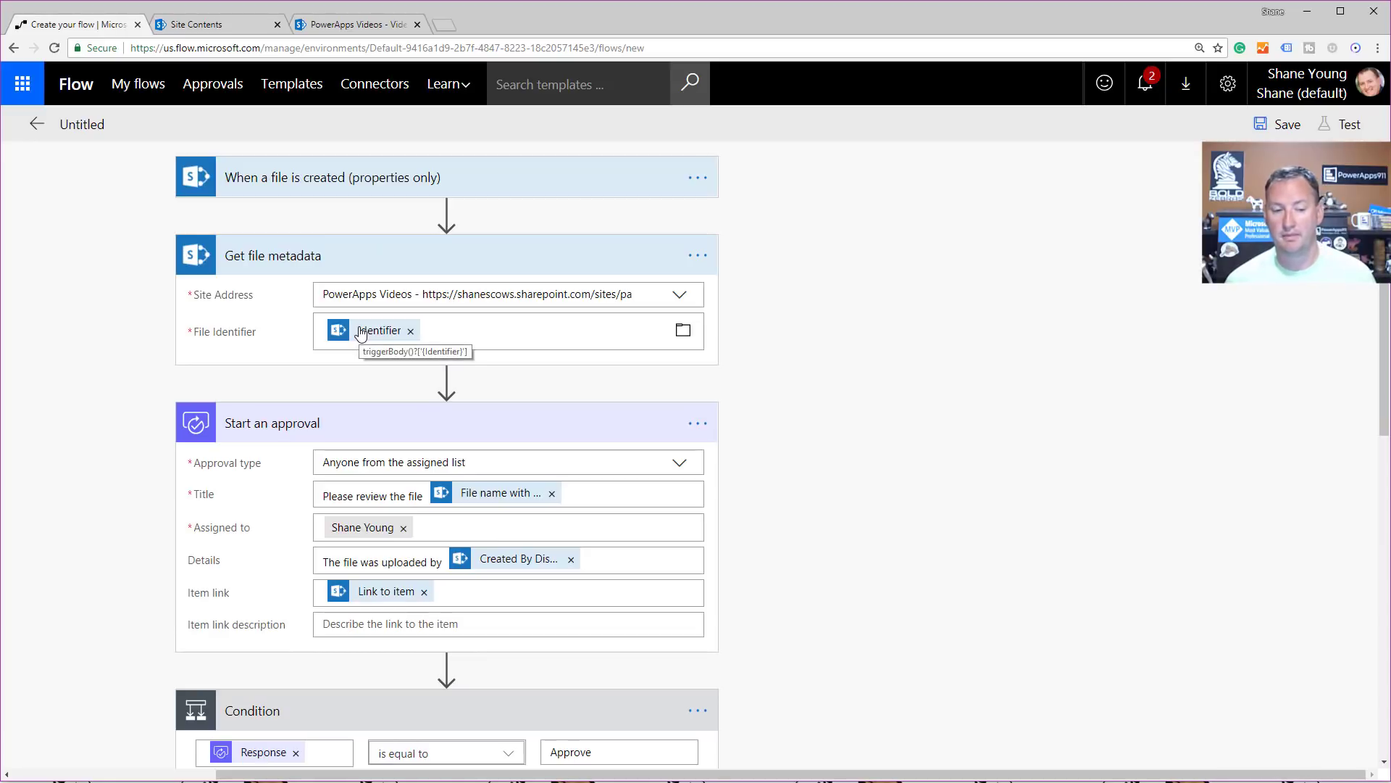
{"action": "scroll", "coordinate": [421, 462], "scroll_direction": "down", "scroll_amount": 2}
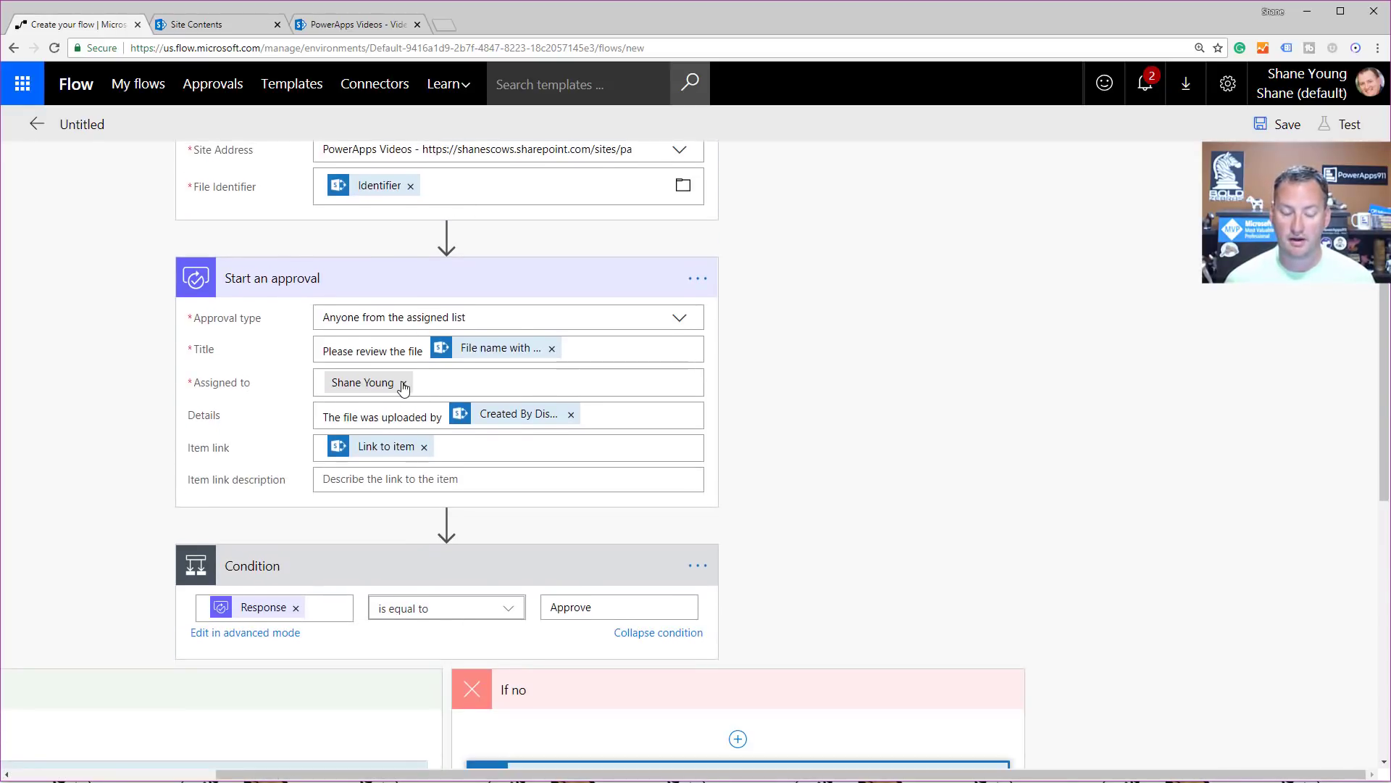
{"action": "scroll", "coordinate": [401, 482], "scroll_direction": "down", "scroll_amount": 2}
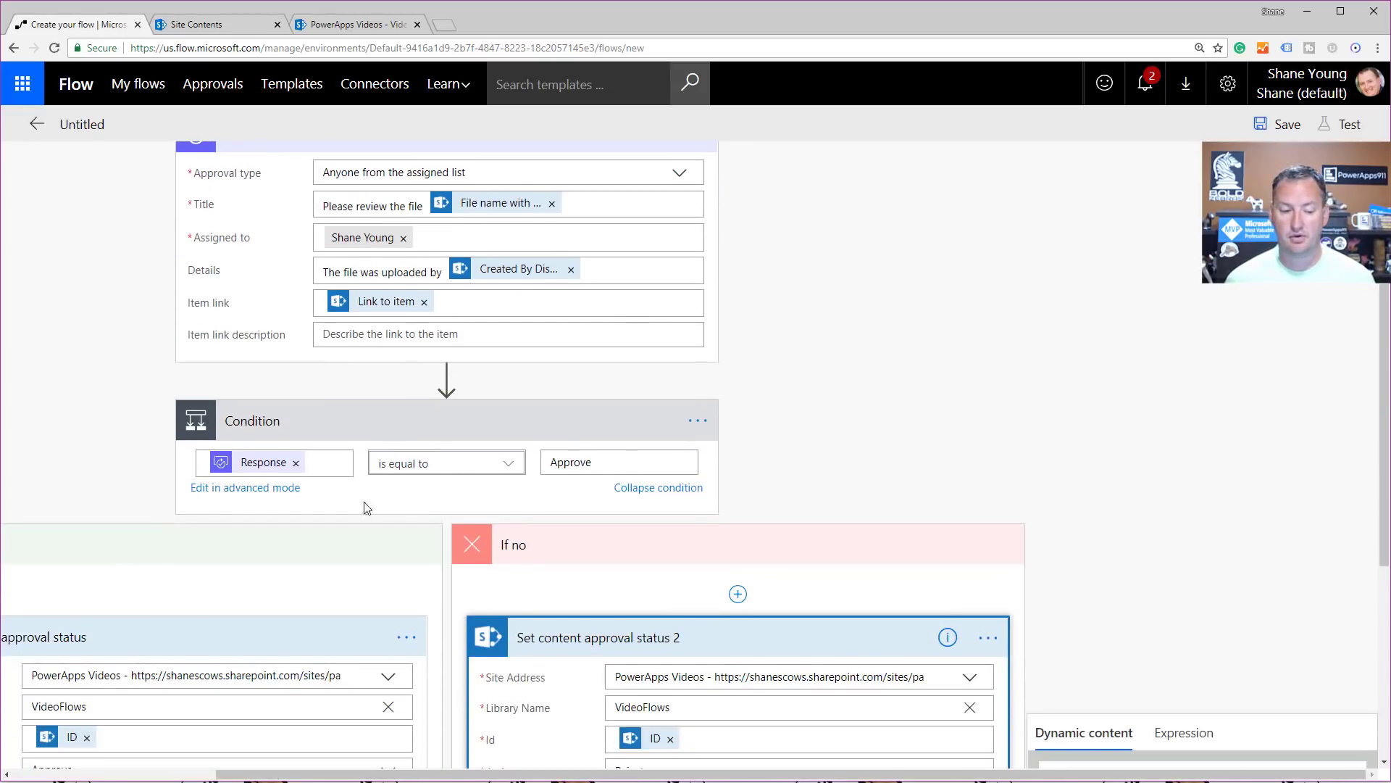
{"action": "scroll", "coordinate": [366, 508], "scroll_direction": "down", "scroll_amount": 3}
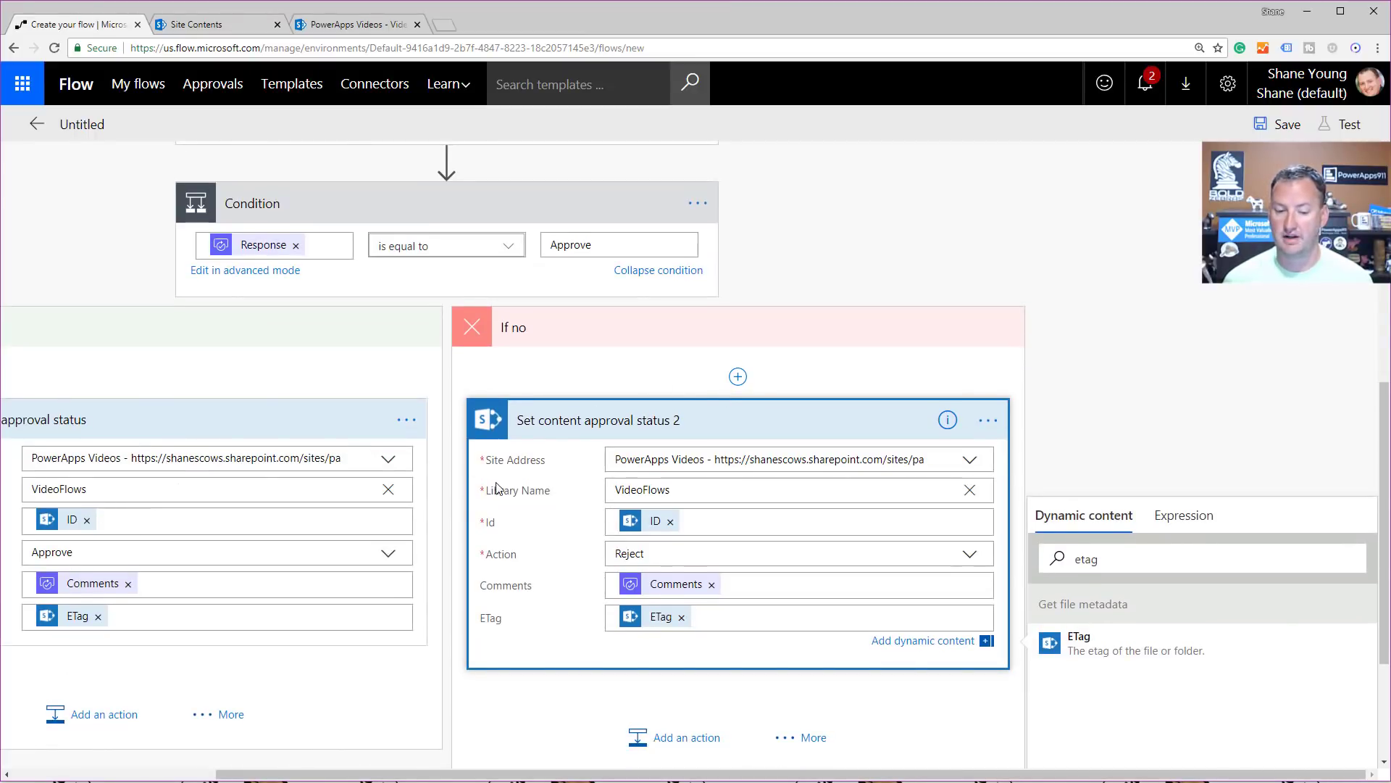
{"action": "scroll", "coordinate": [497, 488], "scroll_direction": "down", "scroll_amount": 3}
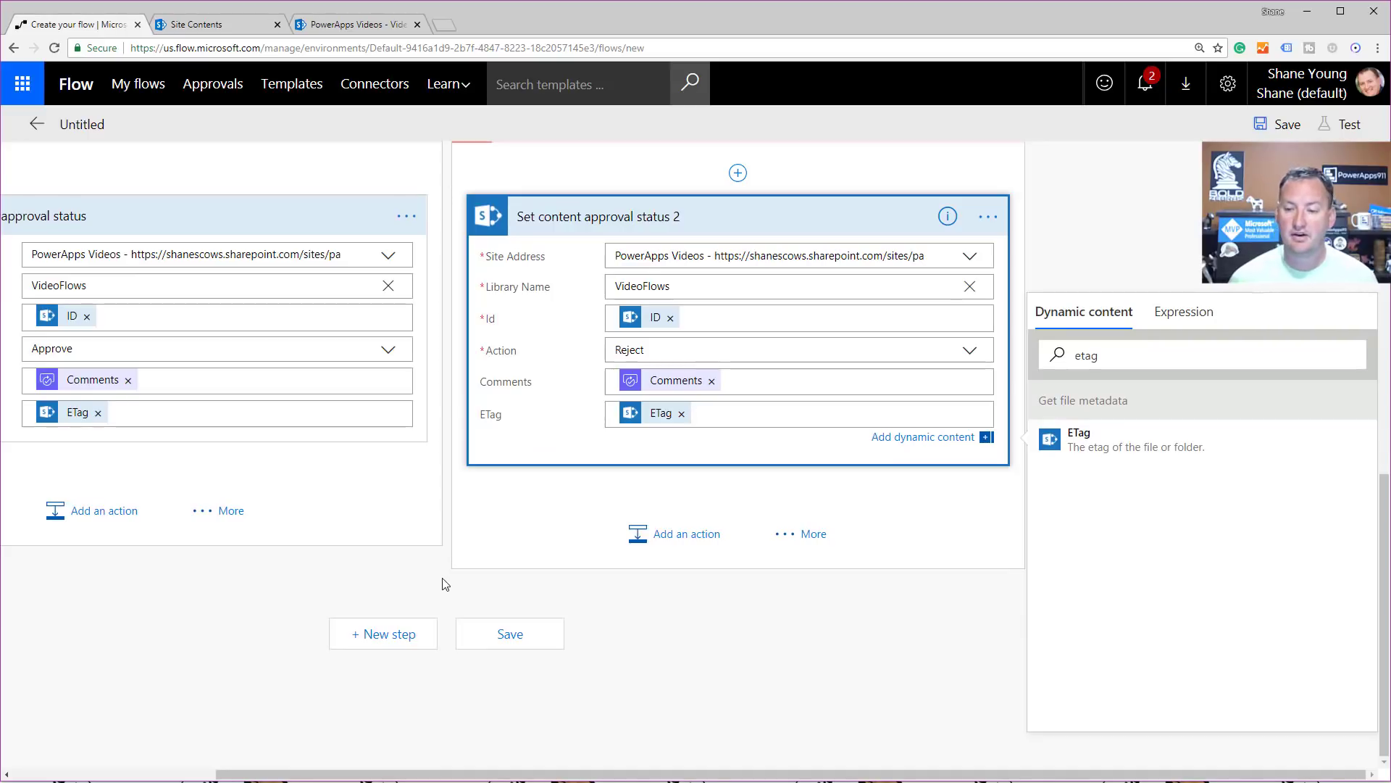
- Add the Office 365 Outlook action Send an email after the condition and set its recipient to the dynamic value Created By Email
{"action": "left_click", "coordinate": [413, 640]}
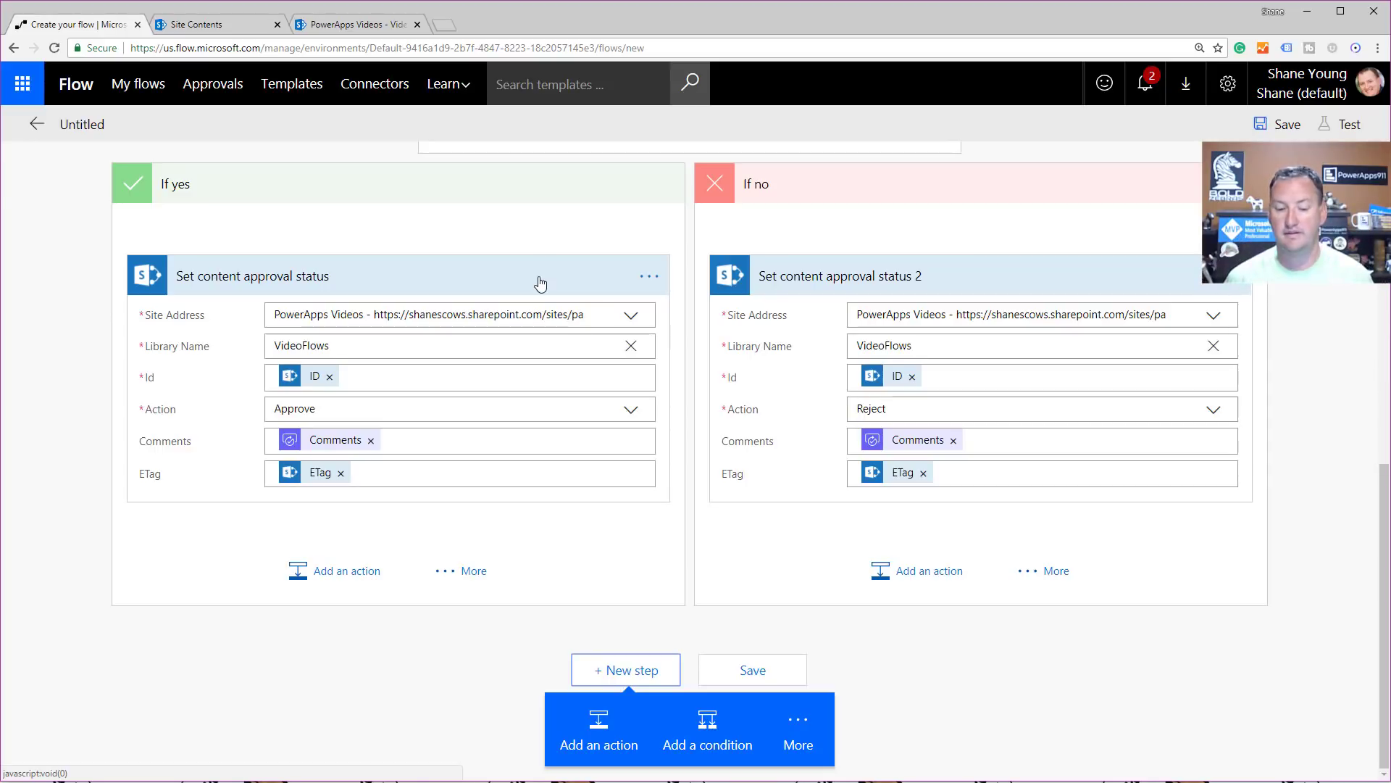
{"action": "scroll", "coordinate": [601, 725], "scroll_direction": "up", "scroll_amount": 1}
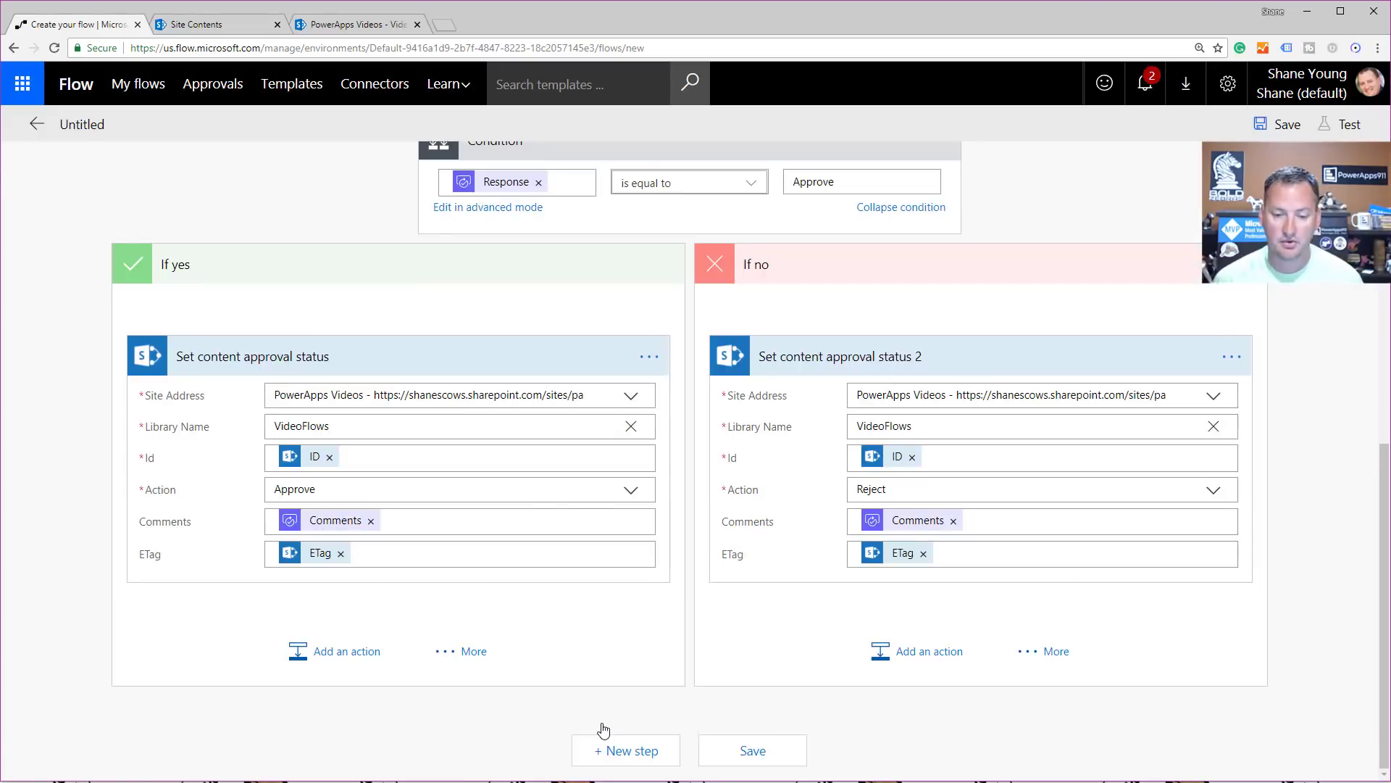
{"action": "left_click", "coordinate": [605, 734]}
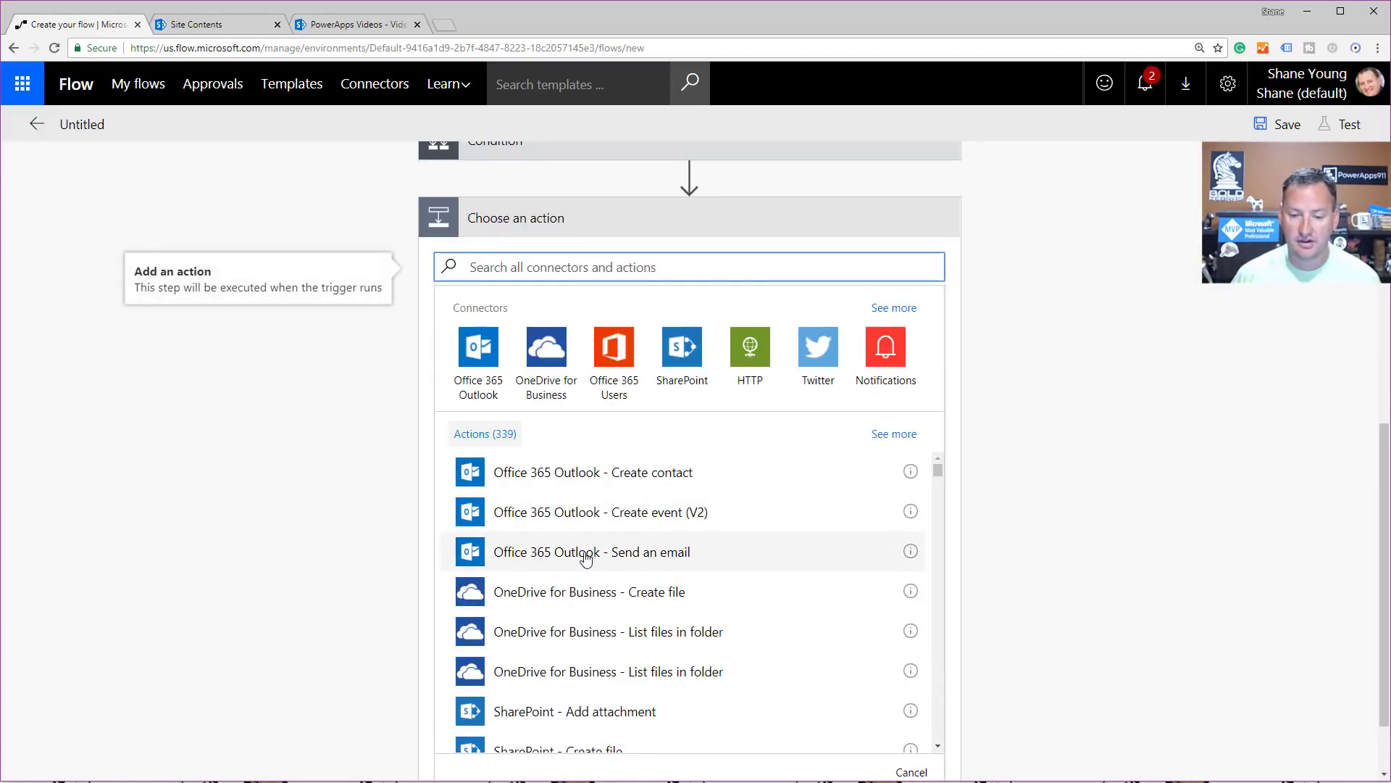
{"action": "left_click", "coordinate": [623, 556]}
{"action": "left_click", "coordinate": [638, 578]}
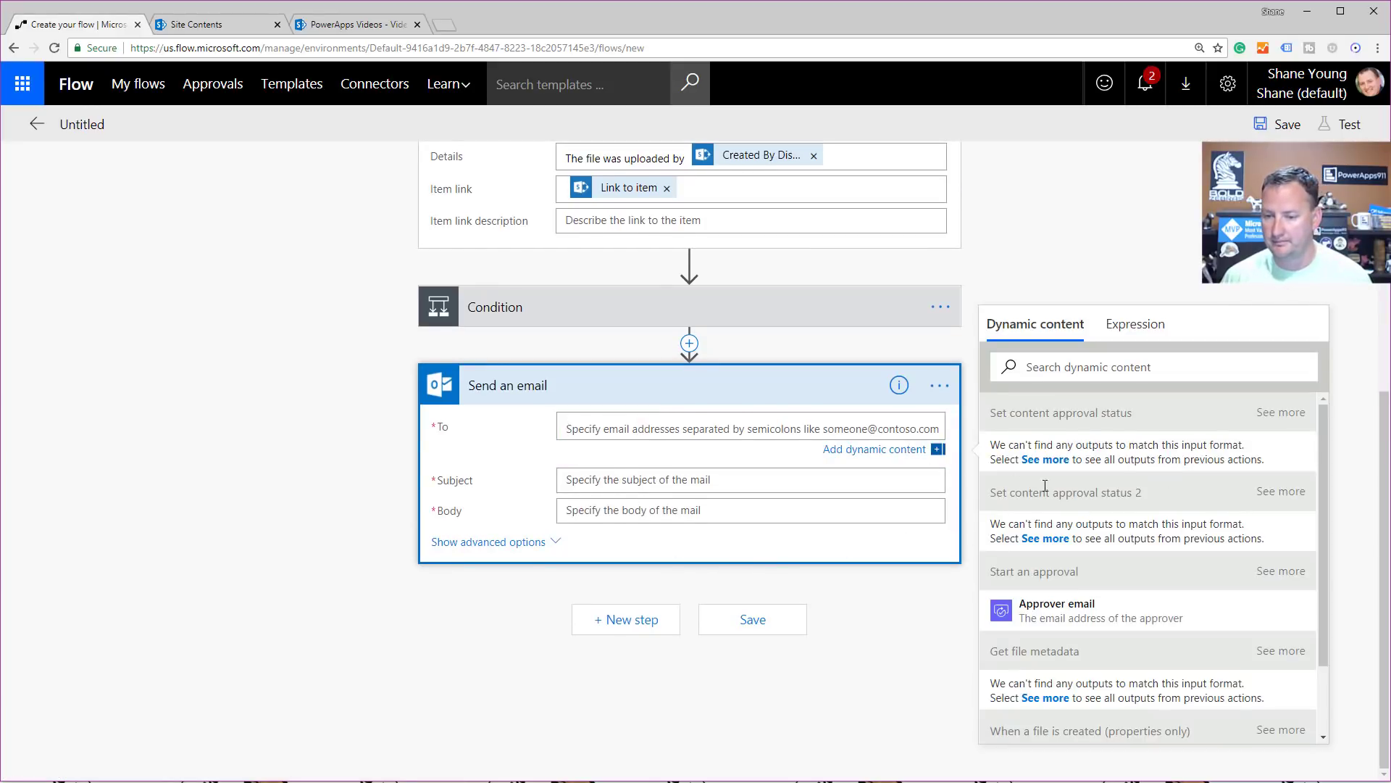
{"action": "scroll", "coordinate": [1130, 563], "scroll_direction": "down", "scroll_amount": 3}
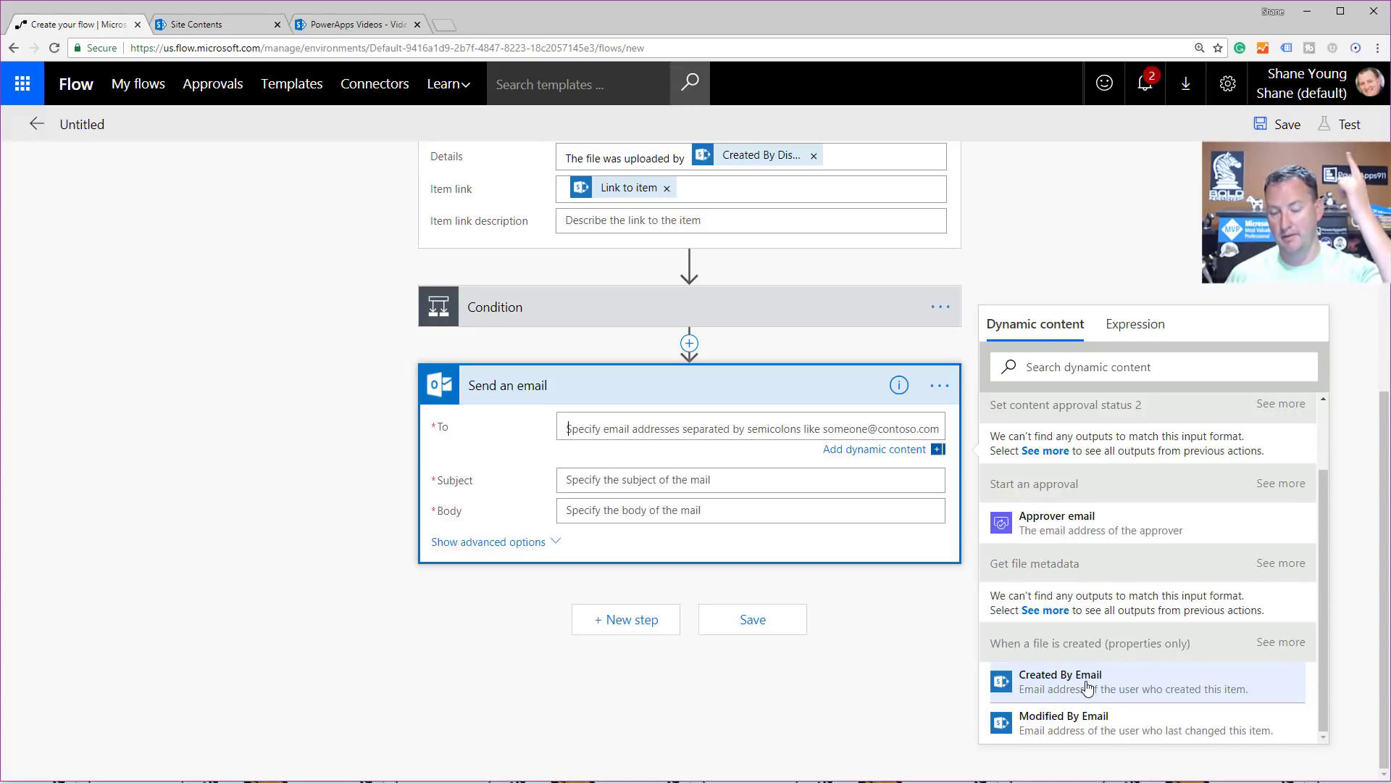
{"action": "left_click", "coordinate": [1087, 686]}
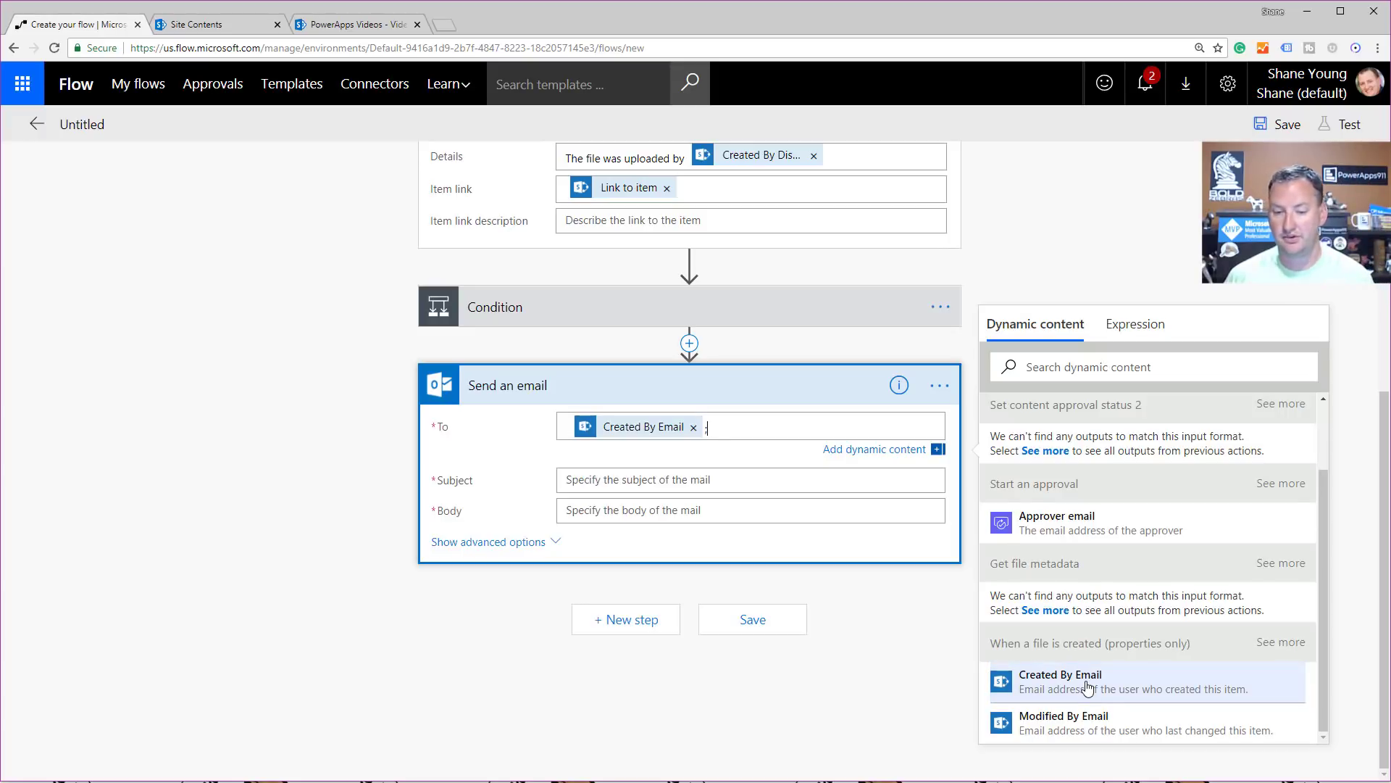
- Set the email's subject to "You file was" followed by the dynamic value Response from the approval
{"action": "left_click", "coordinate": [604, 481]}
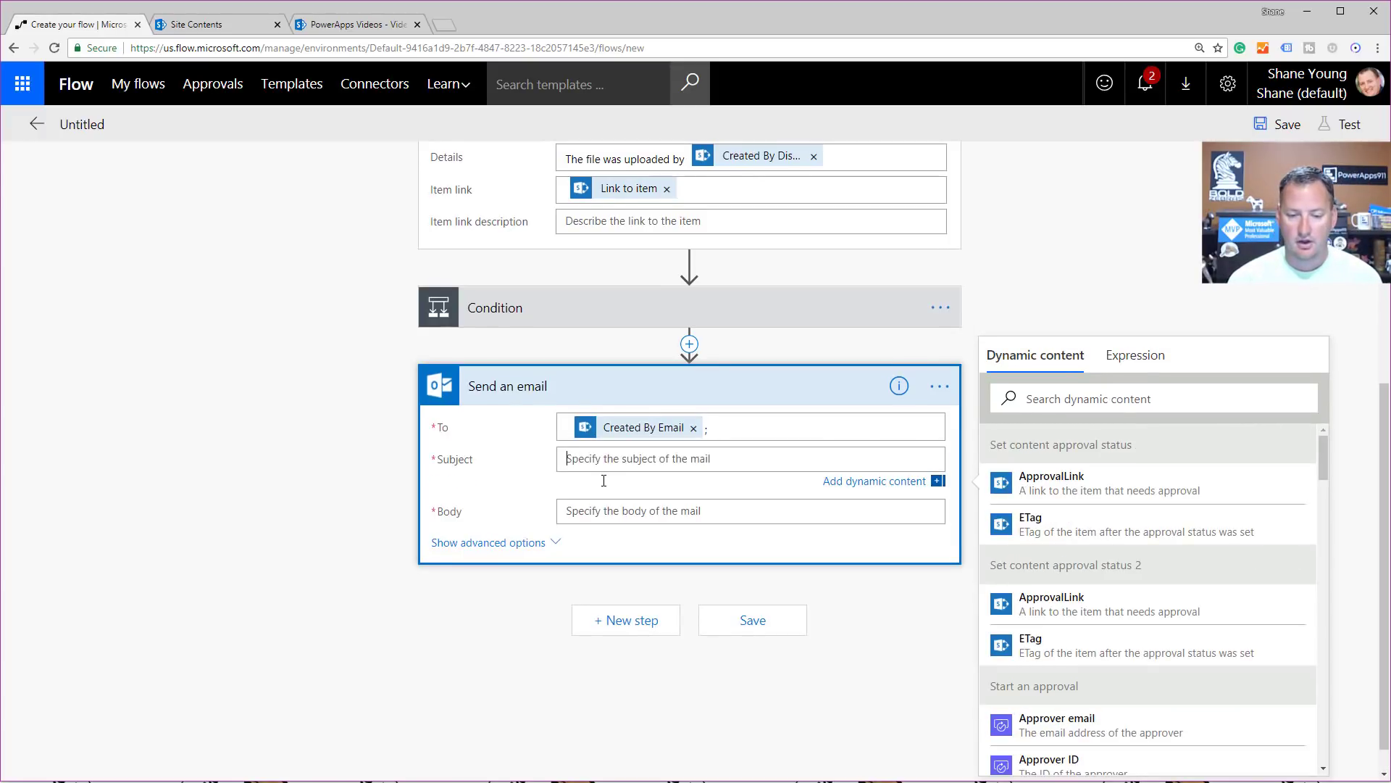
{"action": "type", "text": "You file was"}
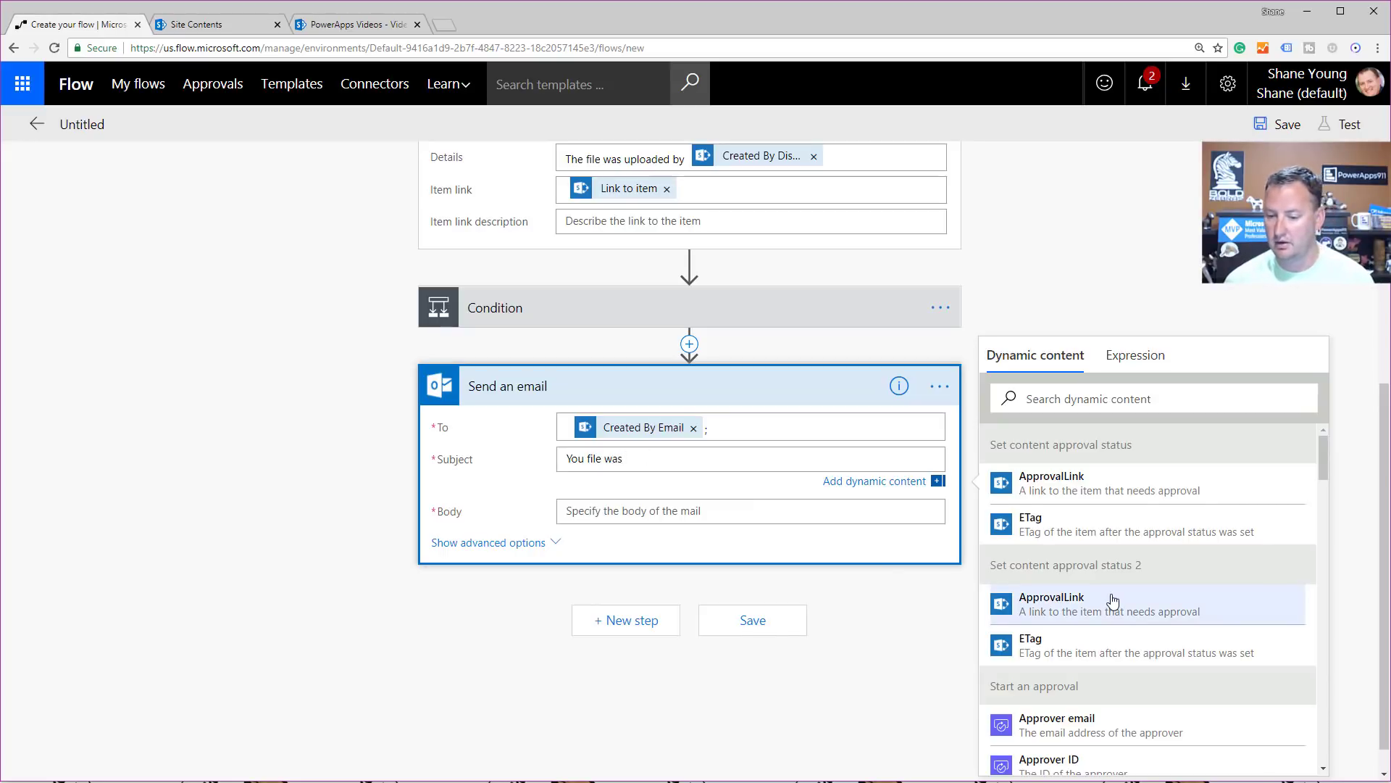
{"action": "scroll", "coordinate": [1110, 601], "scroll_direction": "down", "scroll_amount": 6}
{"action": "scroll", "coordinate": [1101, 619], "scroll_direction": "down", "scroll_amount": 1}
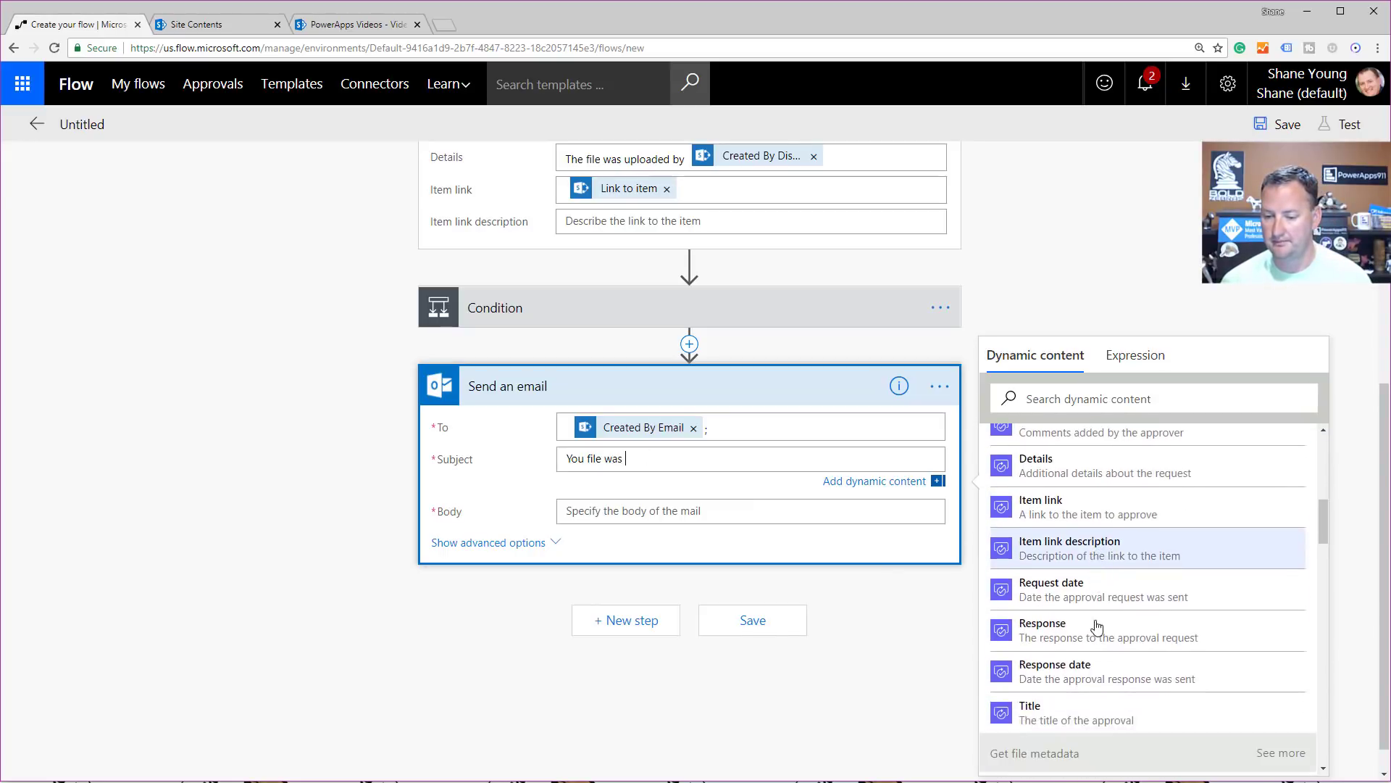
{"action": "left_click", "coordinate": [1054, 641]}
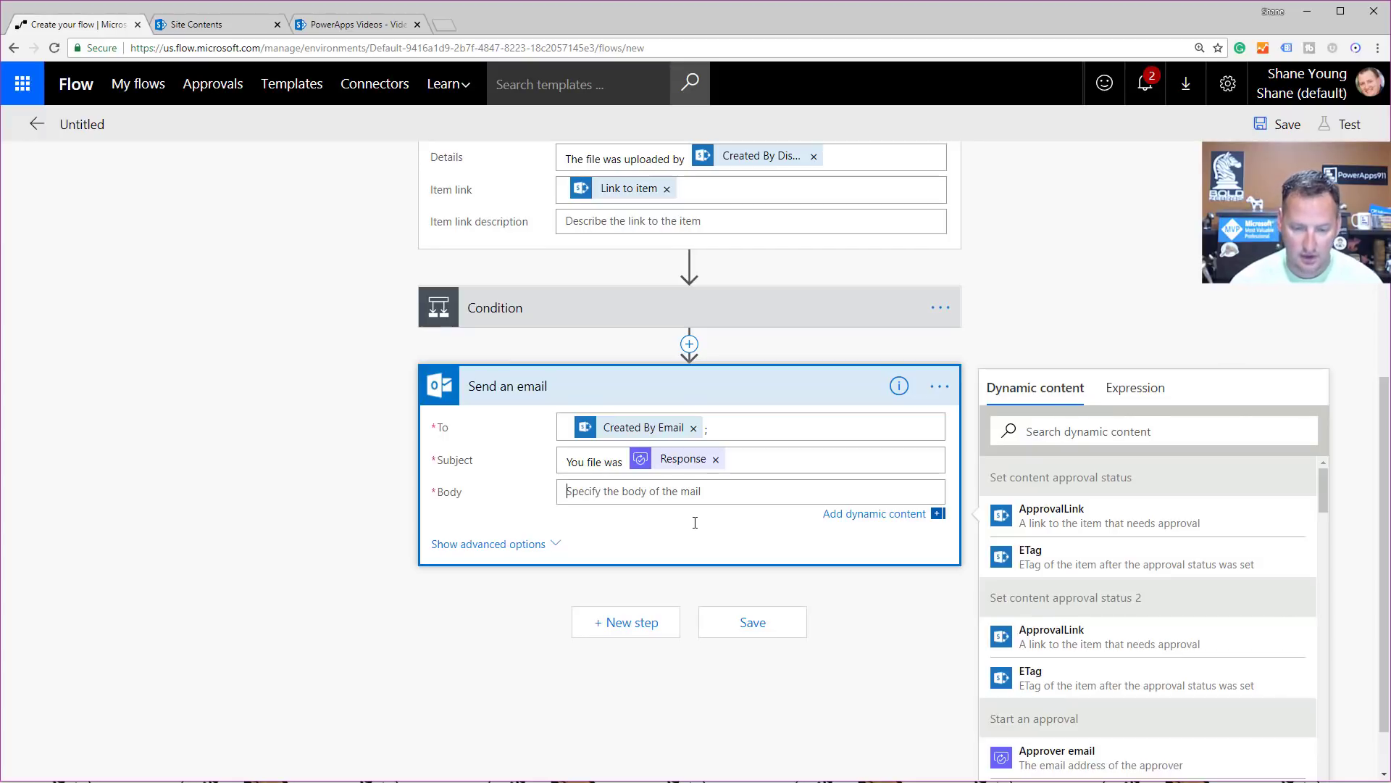
- Write the email body "You can thank [Approver name] for the outcome and don't blame Flow if you aren't happy." using the dynamic value Approver name
{"action": "type", "text": "YOu"}
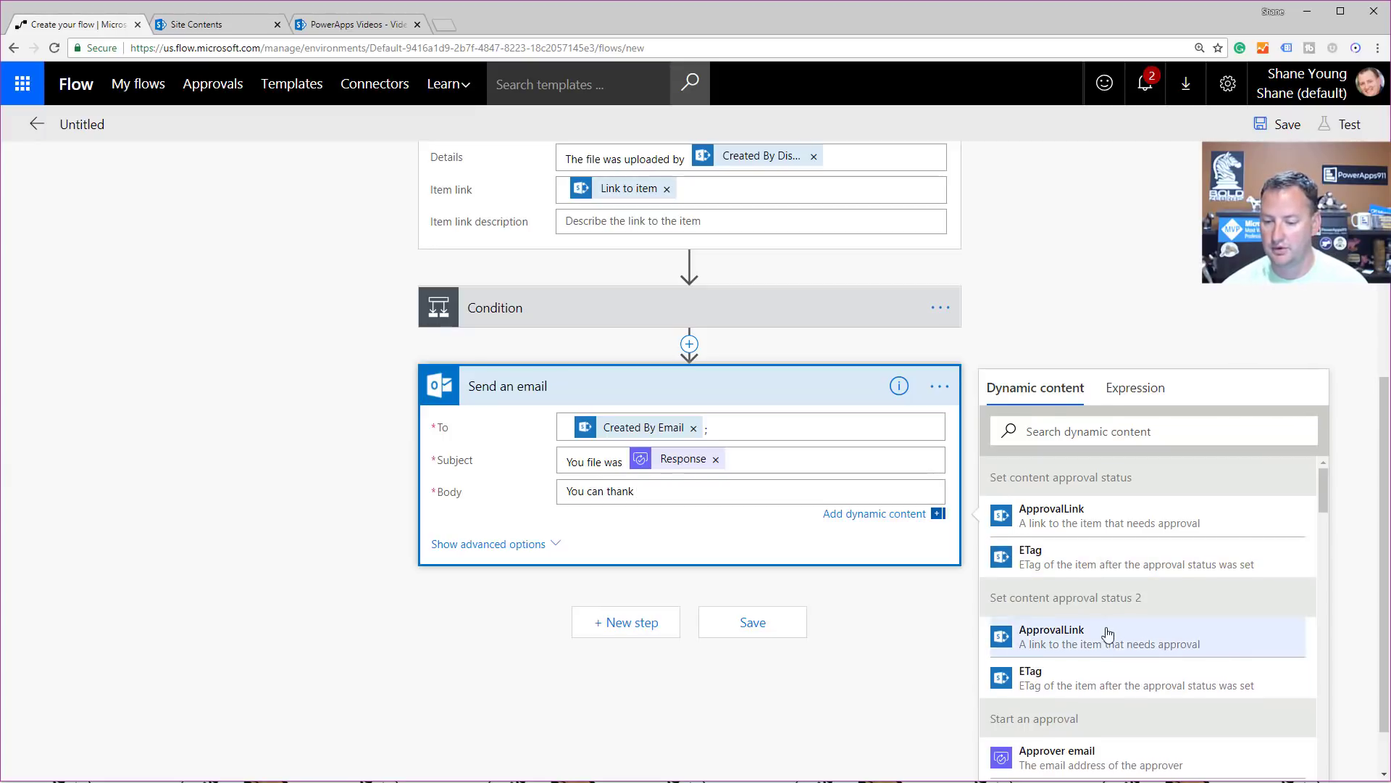
{"action": "scroll", "coordinate": [1086, 616], "scroll_direction": "down", "scroll_amount": 2}
{"action": "scroll", "coordinate": [1052, 607], "scroll_direction": "down", "scroll_amount": 2}
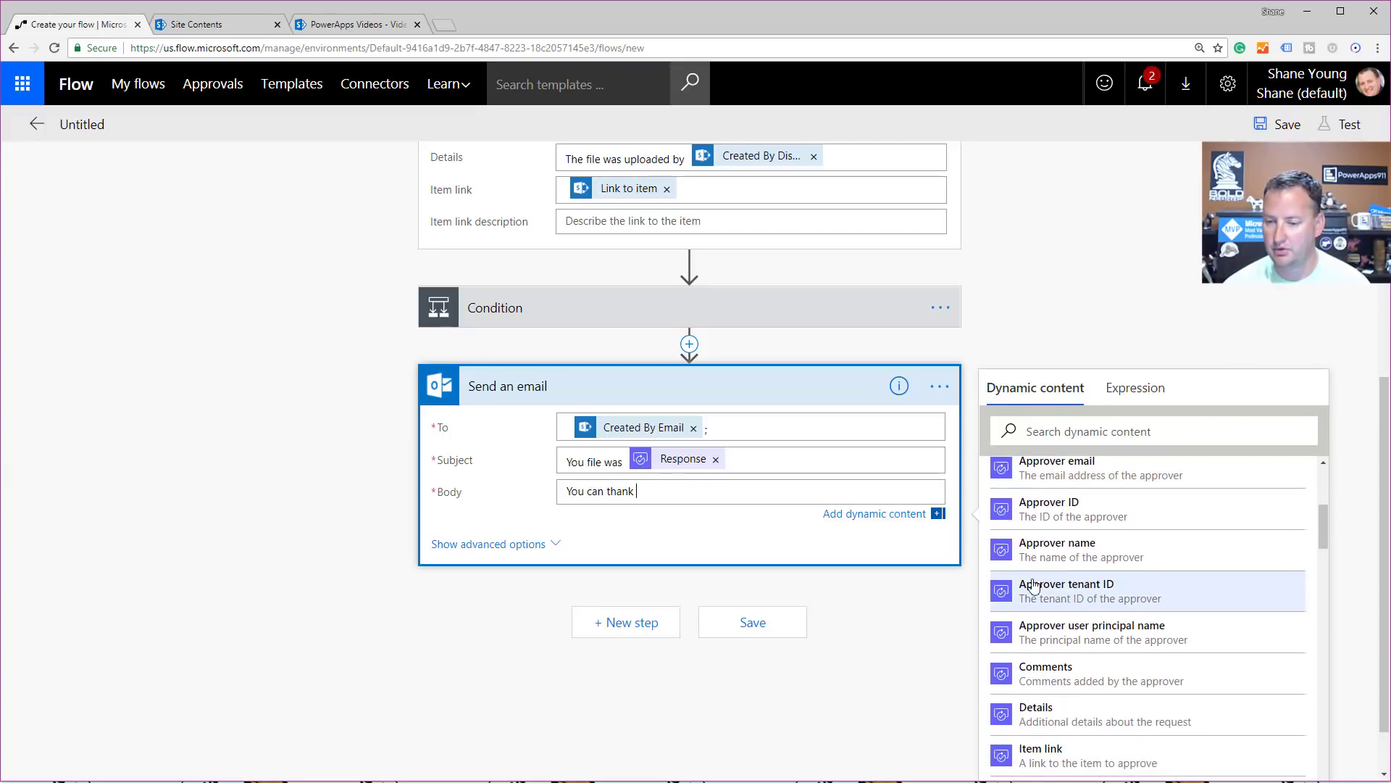
{"action": "scroll", "coordinate": [1087, 565], "scroll_direction": "up", "scroll_amount": 2}
{"action": "scroll", "coordinate": [1091, 591], "scroll_direction": "down", "scroll_amount": 2}
{"action": "left_click", "coordinate": [1103, 555]}
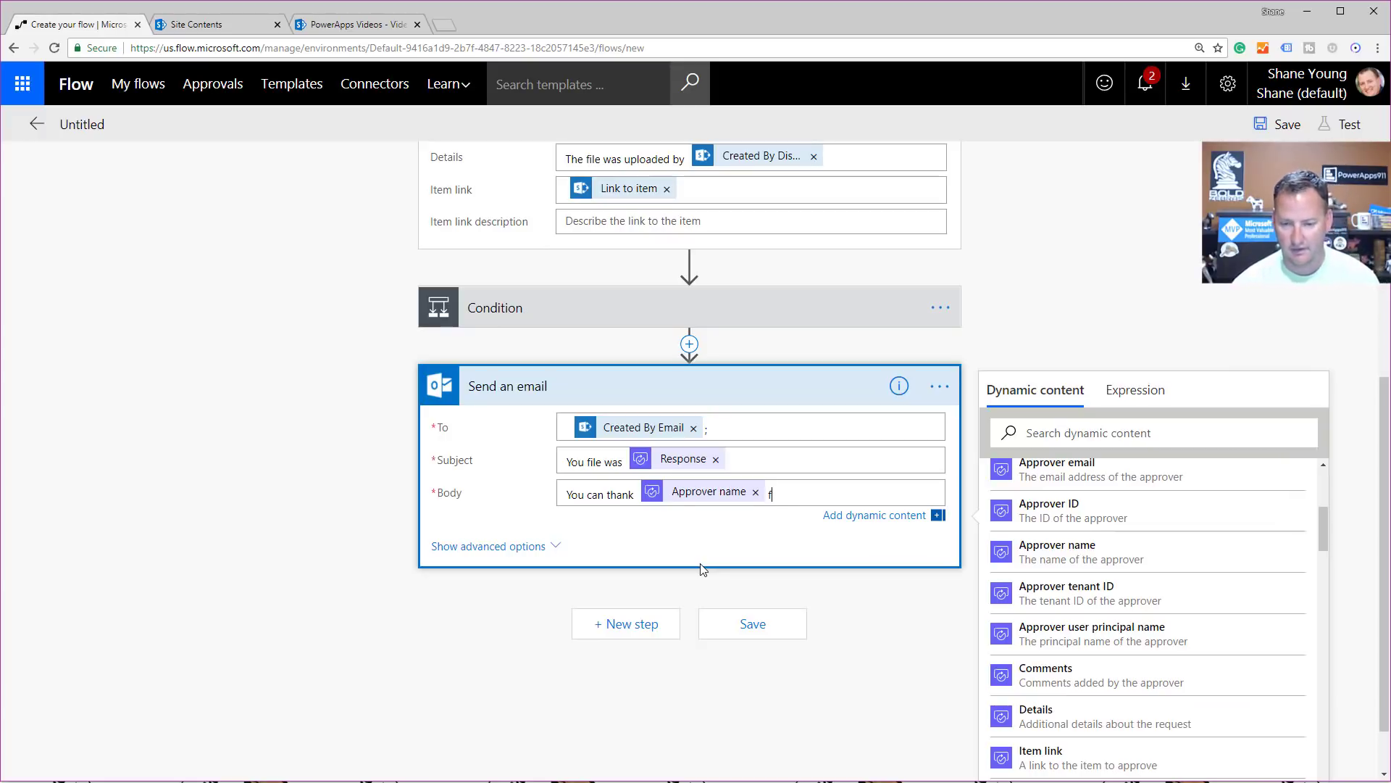
{"action": "type", "text": "for the outco"}
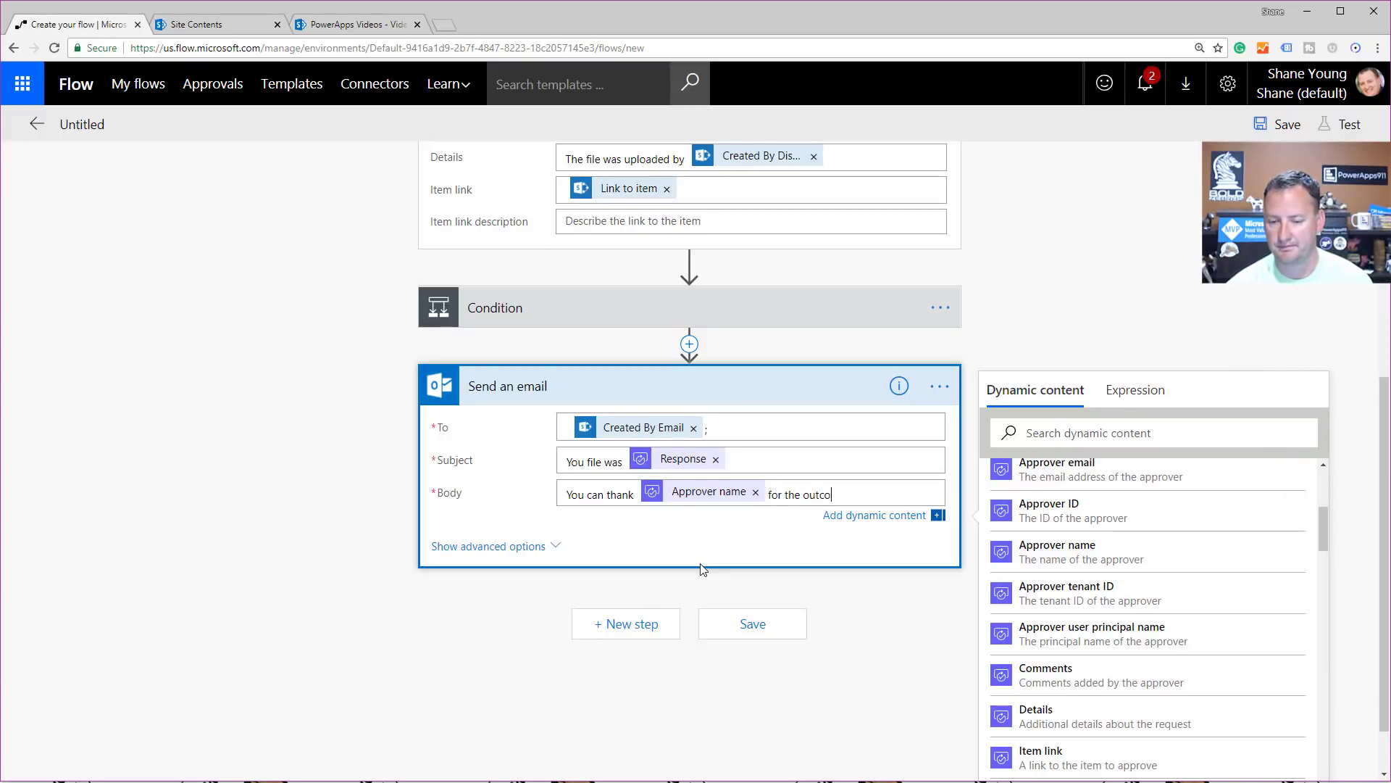
{"action": "type", "text": "me and don't"}
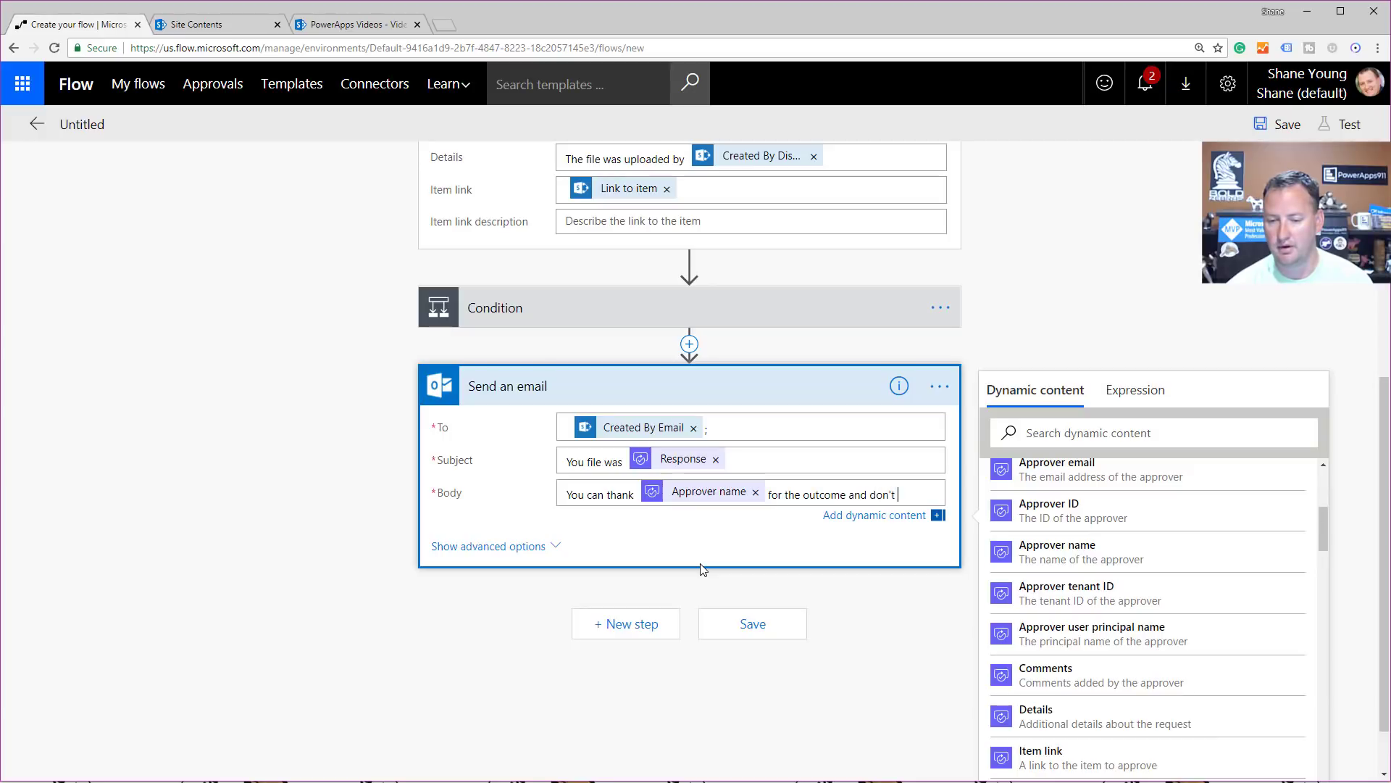
{"action": "type", "text": " blame Flow if y"}
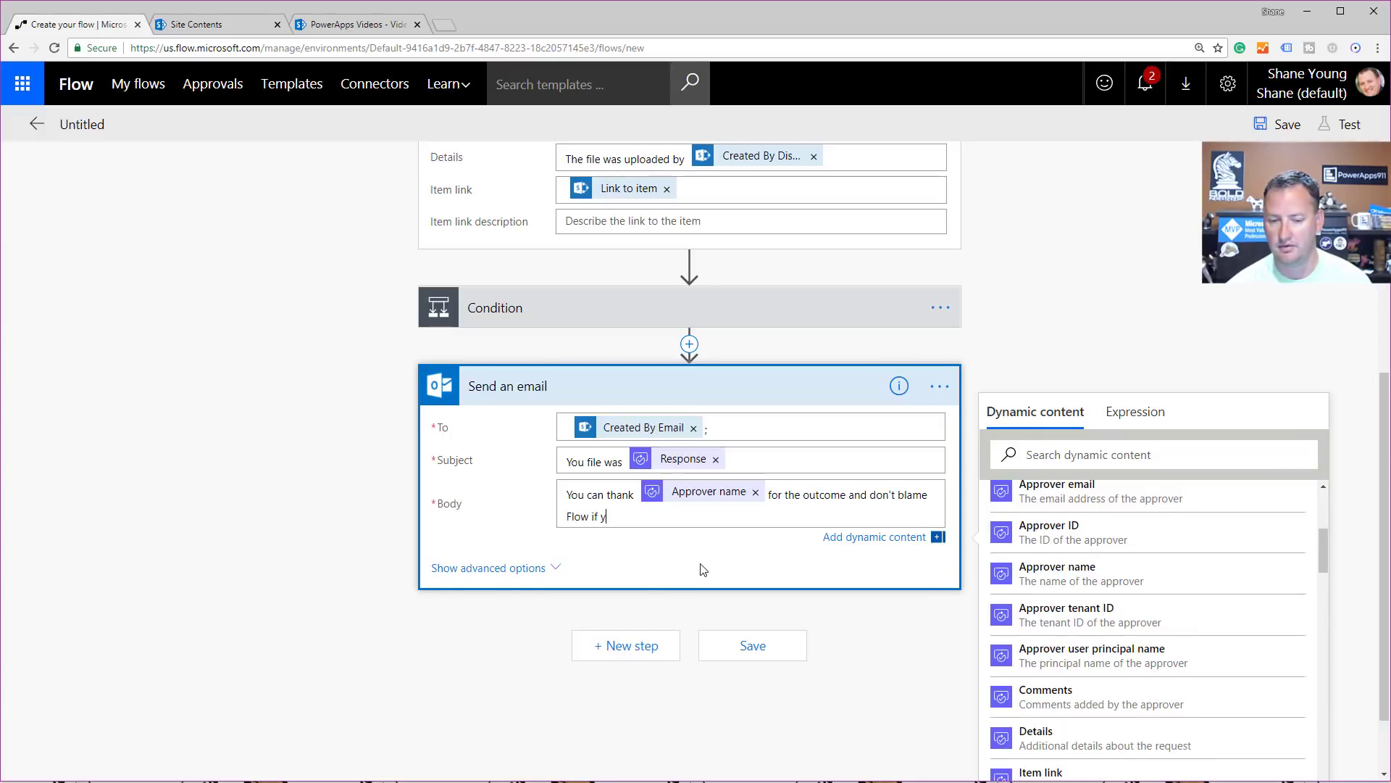
{"action": "type", "text": "ou aren't happy."}
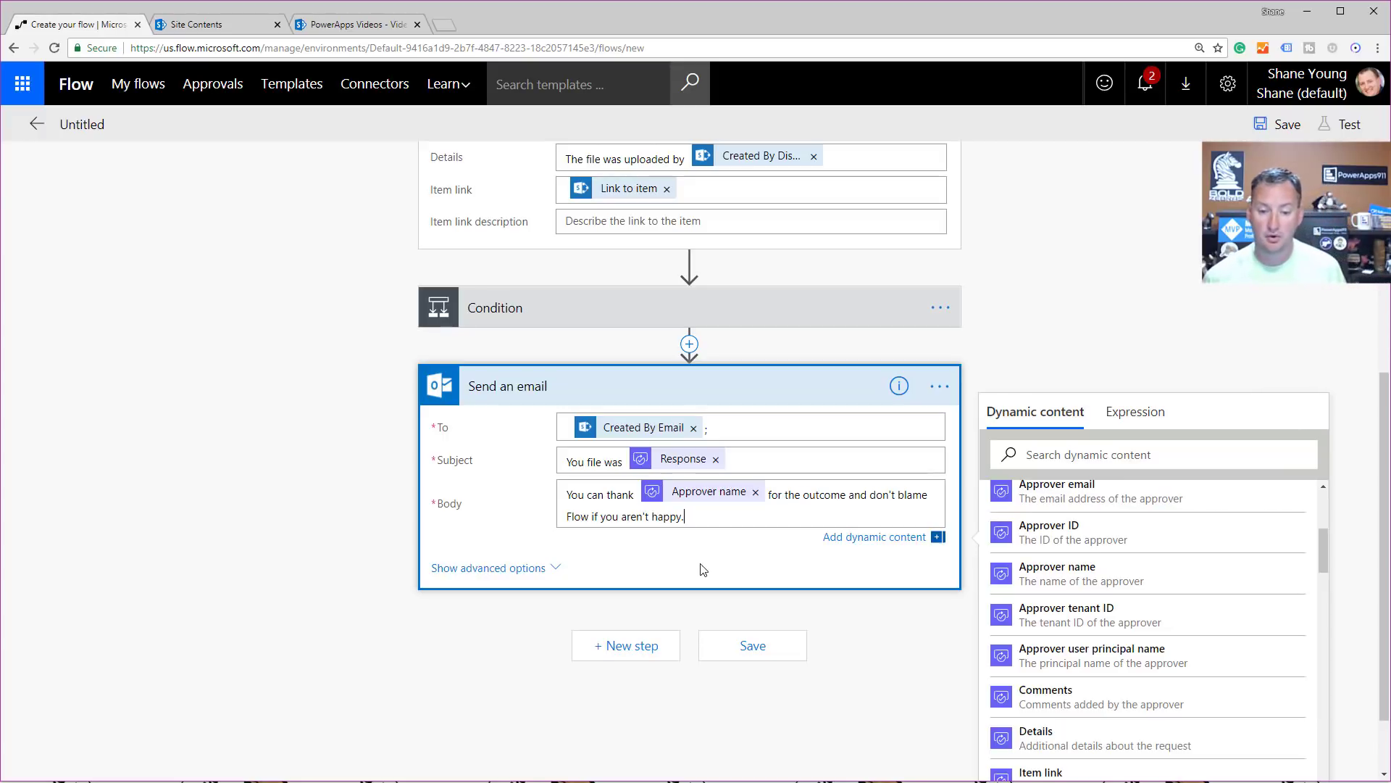
{"action": "left_click", "coordinate": [1090, 316]}
- Review the whole flow from the trigger to the email, including the condition's If yes and If no branches
{"action": "scroll", "coordinate": [689, 423], "scroll_direction": "up", "scroll_amount": 4}
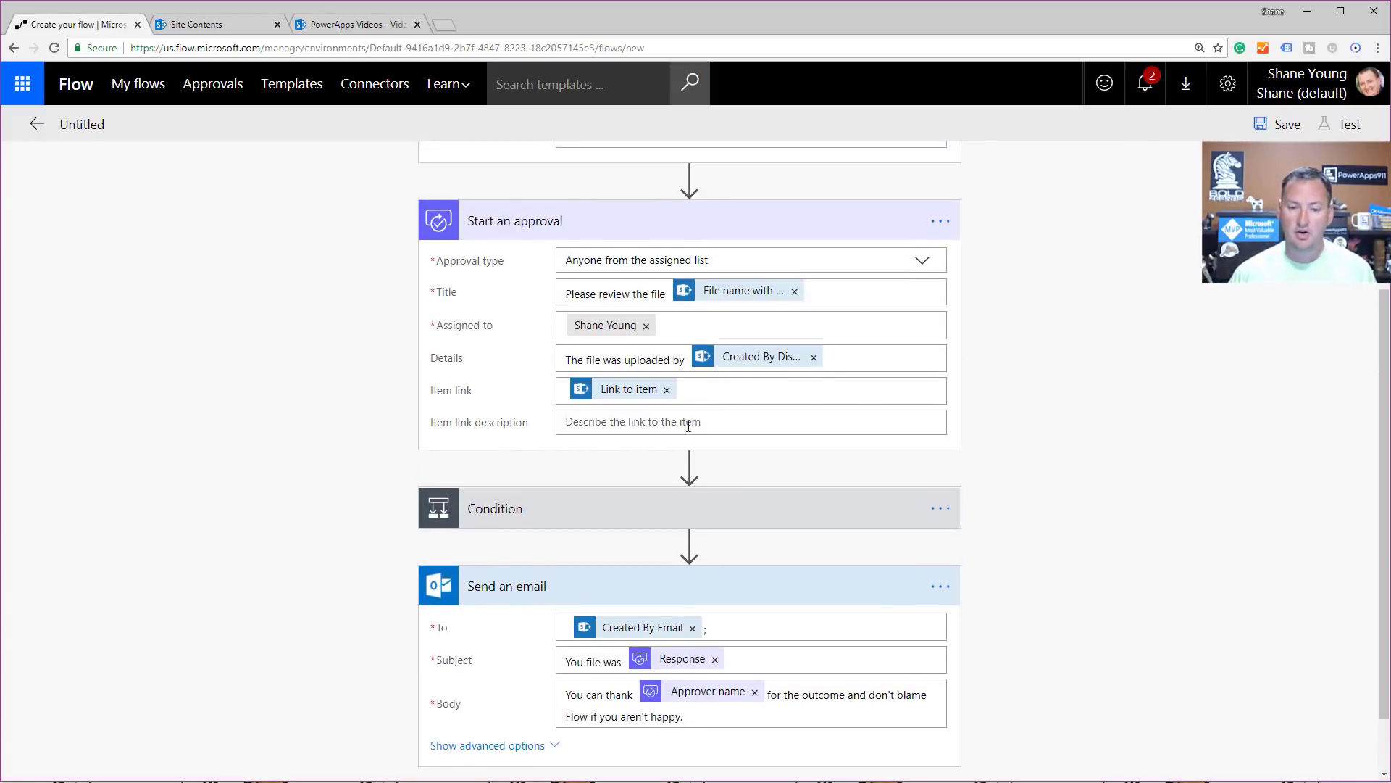
{"action": "scroll", "coordinate": [846, 416], "scroll_direction": "down", "scroll_amount": 3}
{"action": "scroll", "coordinate": [732, 528], "scroll_direction": "down", "scroll_amount": 1}
{"action": "scroll", "coordinate": [732, 528], "scroll_direction": "up", "scroll_amount": 3}
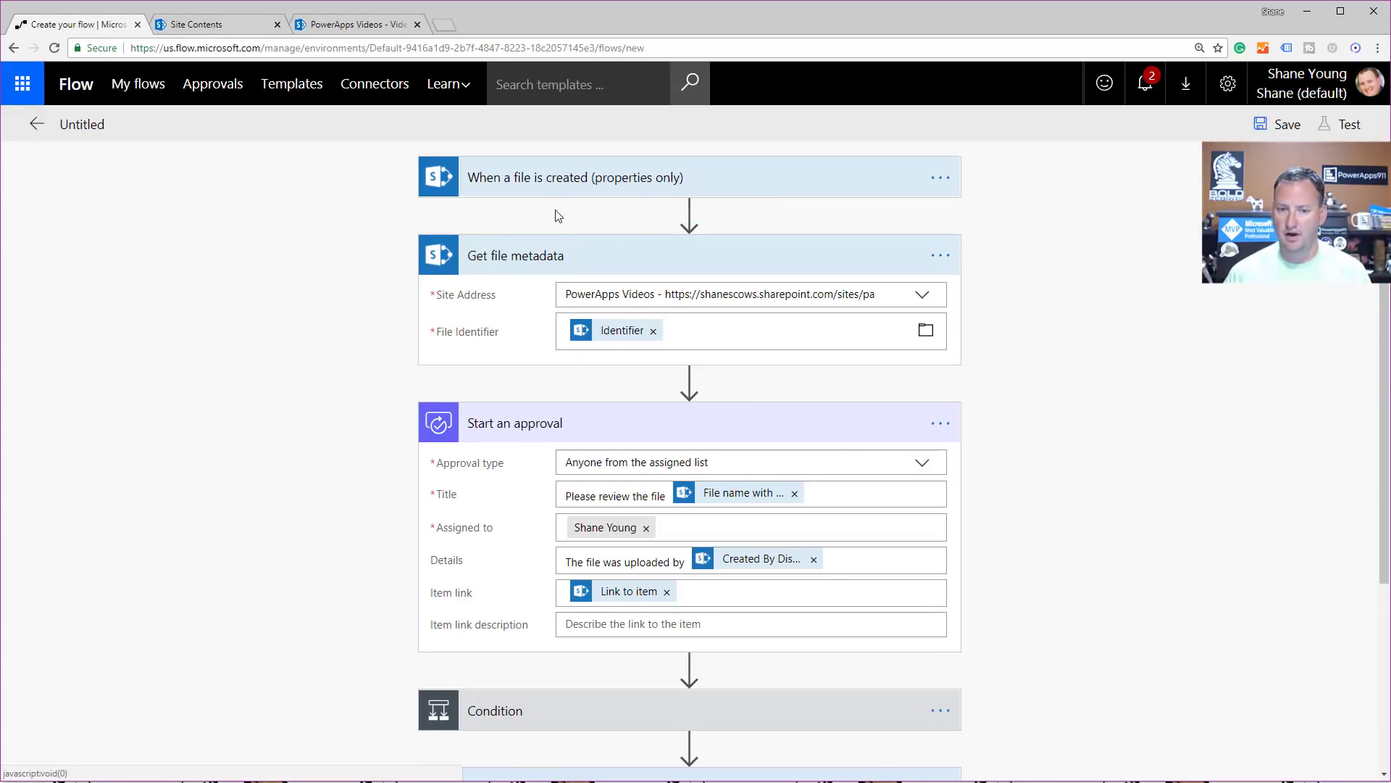
{"action": "scroll", "coordinate": [558, 442], "scroll_direction": "down", "scroll_amount": 3}
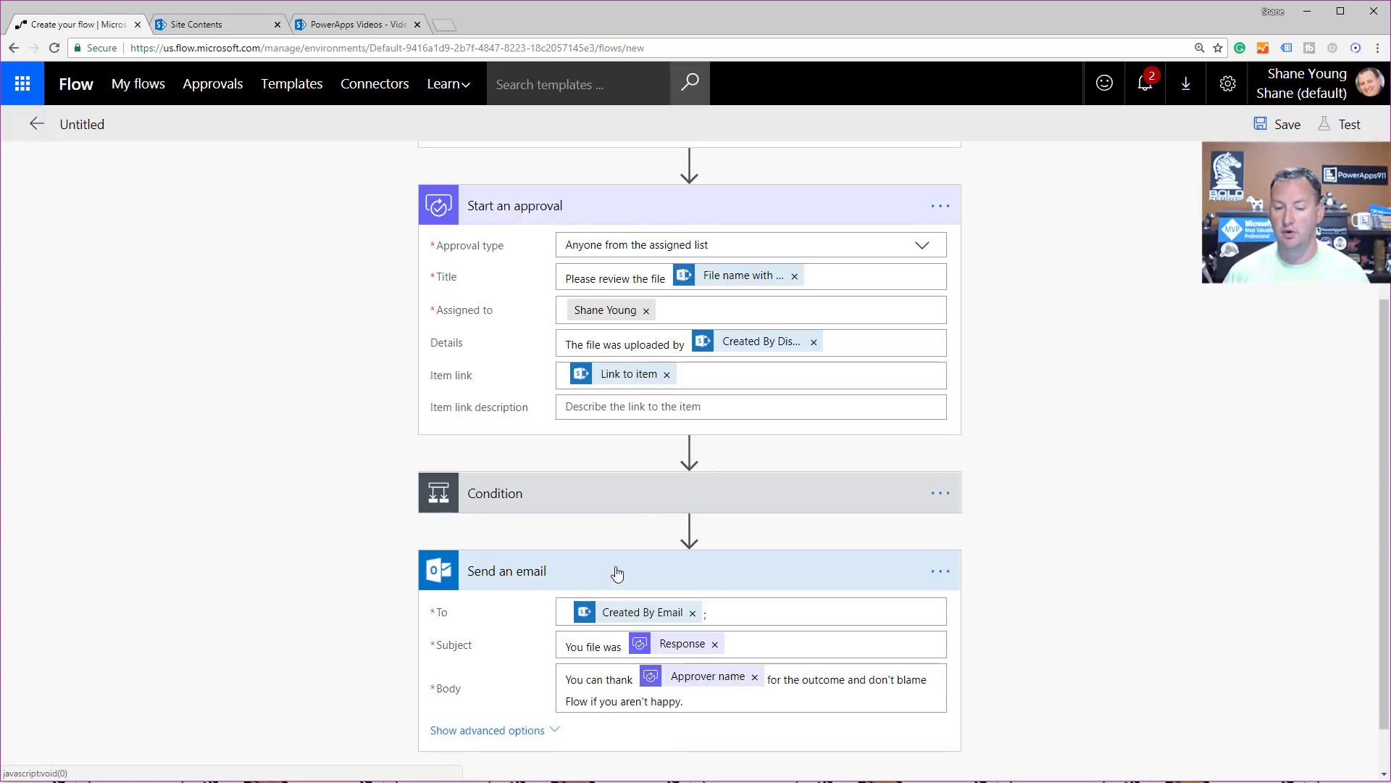
{"action": "scroll", "coordinate": [533, 340], "scroll_direction": "down", "scroll_amount": 1}
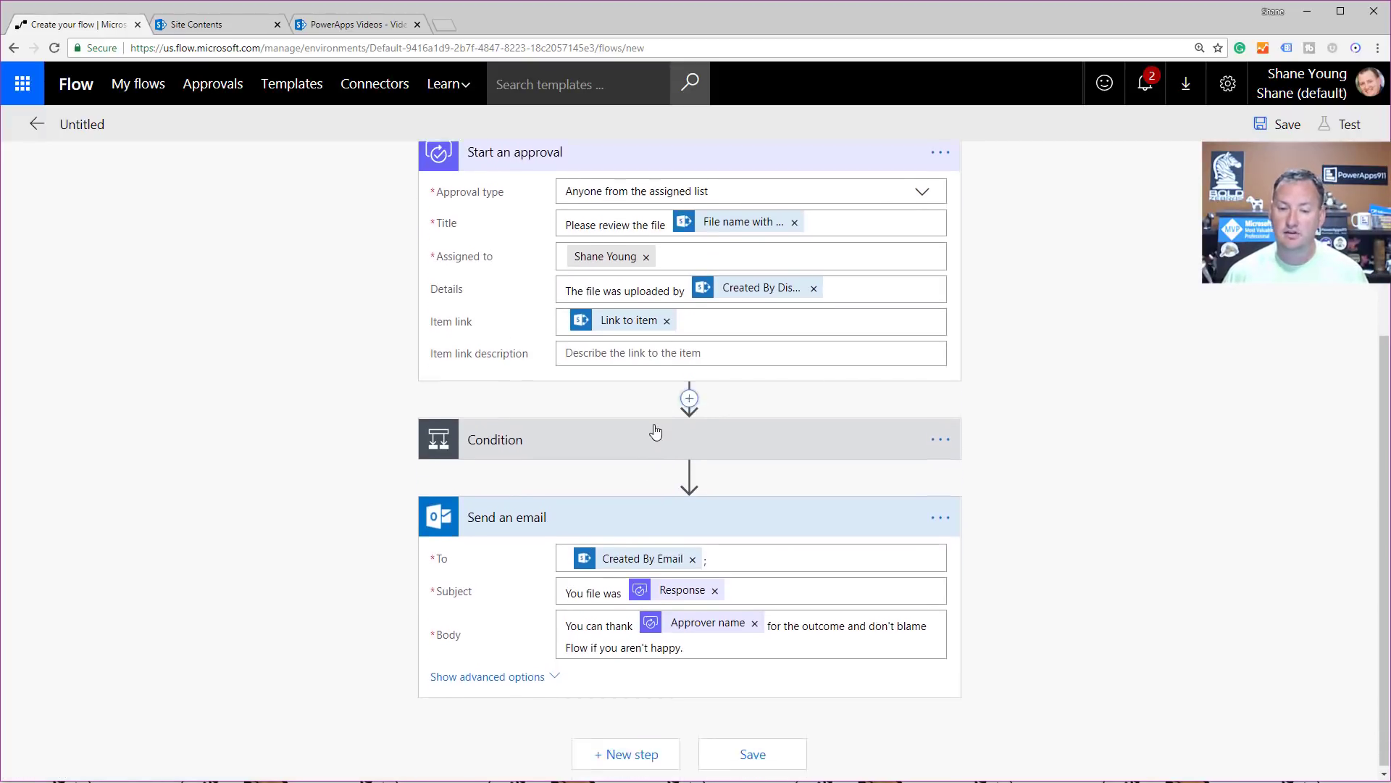
{"action": "left_click", "coordinate": [692, 442]}
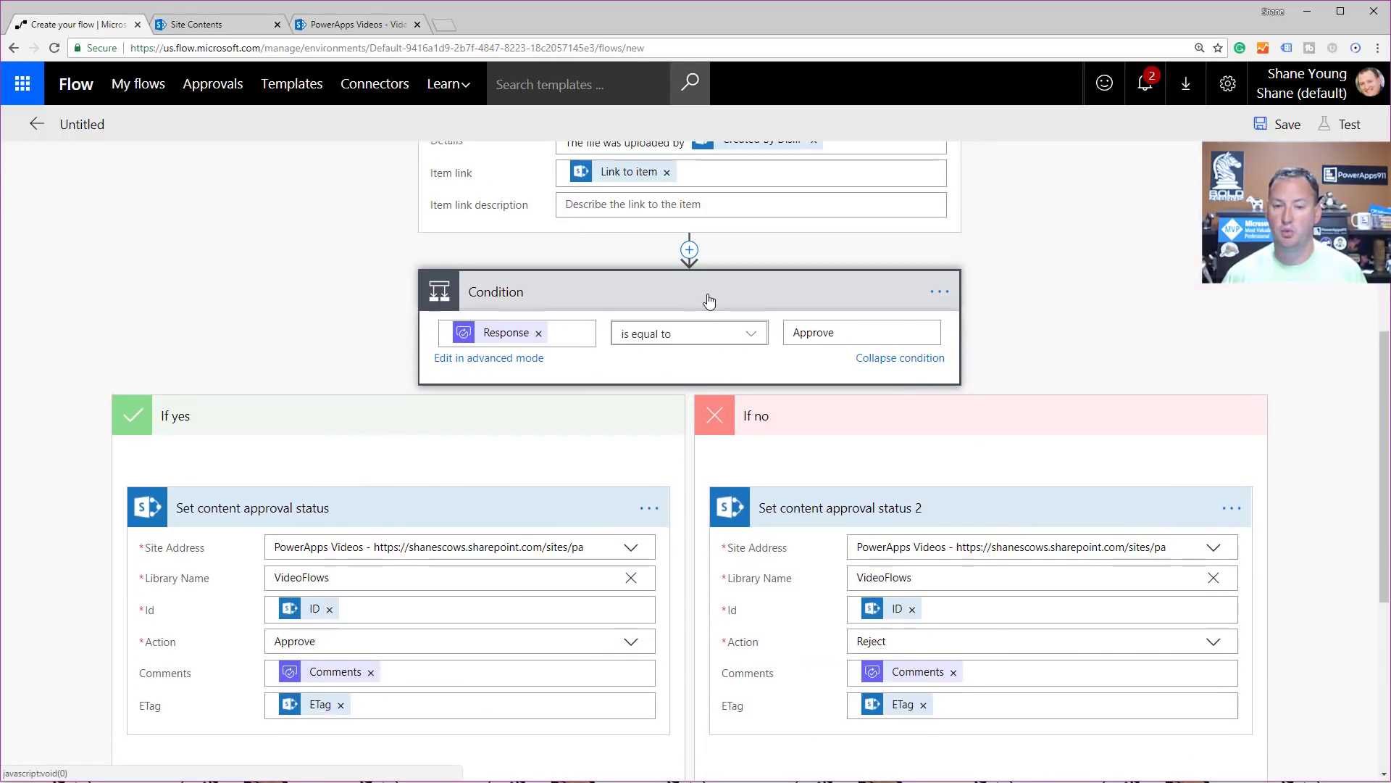
{"action": "left_click", "coordinate": [705, 304]}
{"action": "scroll", "coordinate": [689, 450], "scroll_direction": "up", "scroll_amount": 4}
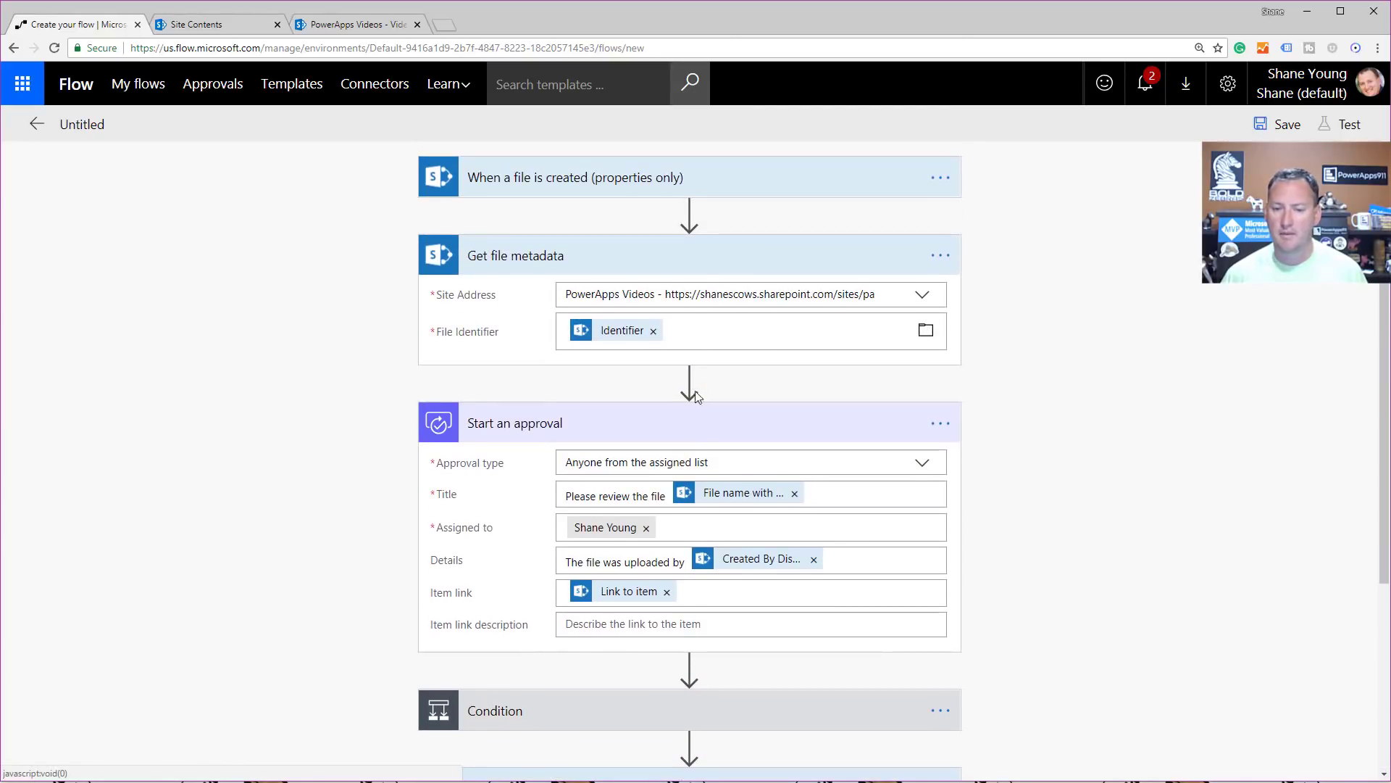
- Collapse the Start an approval, Get file metadata and Send an email cards
{"action": "left_click", "coordinate": [692, 424]}
{"action": "left_click", "coordinate": [707, 258]}
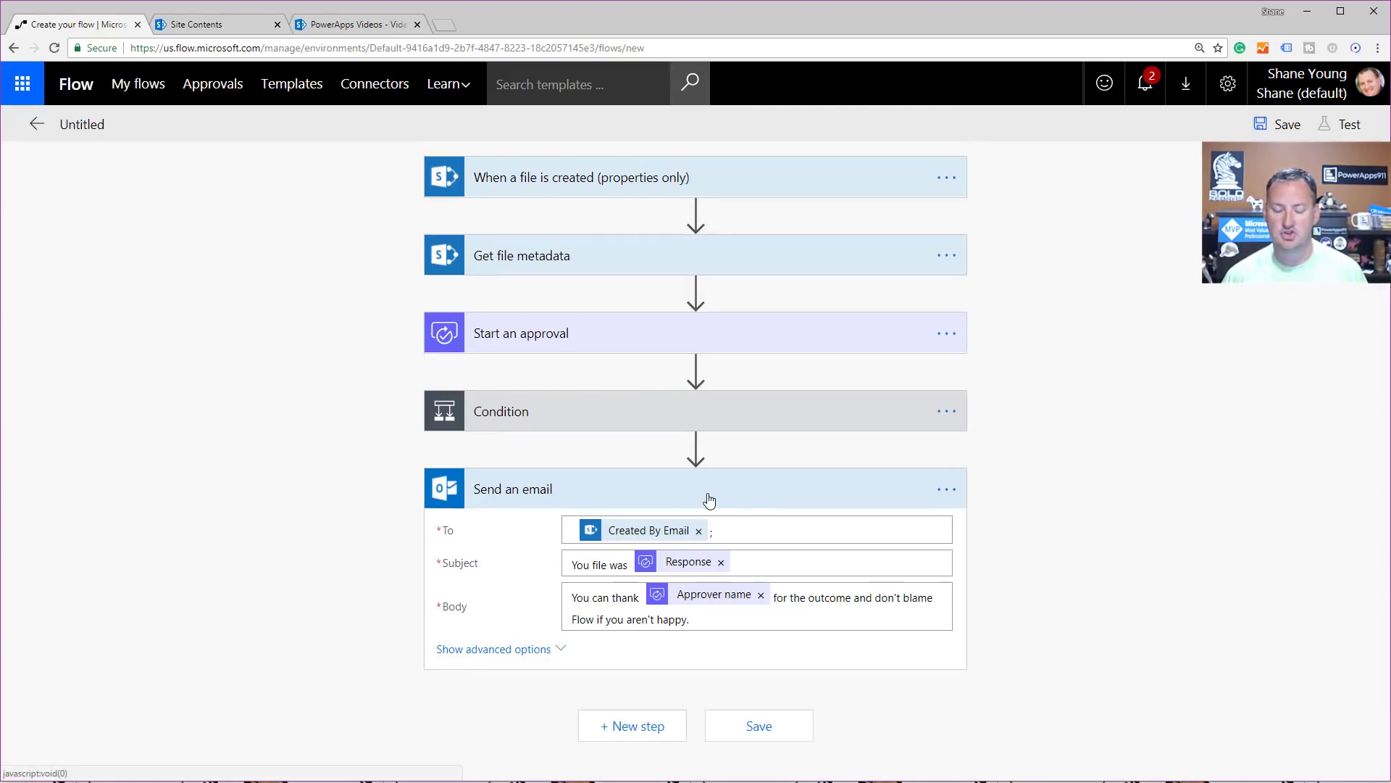
{"action": "left_click", "coordinate": [708, 499]}
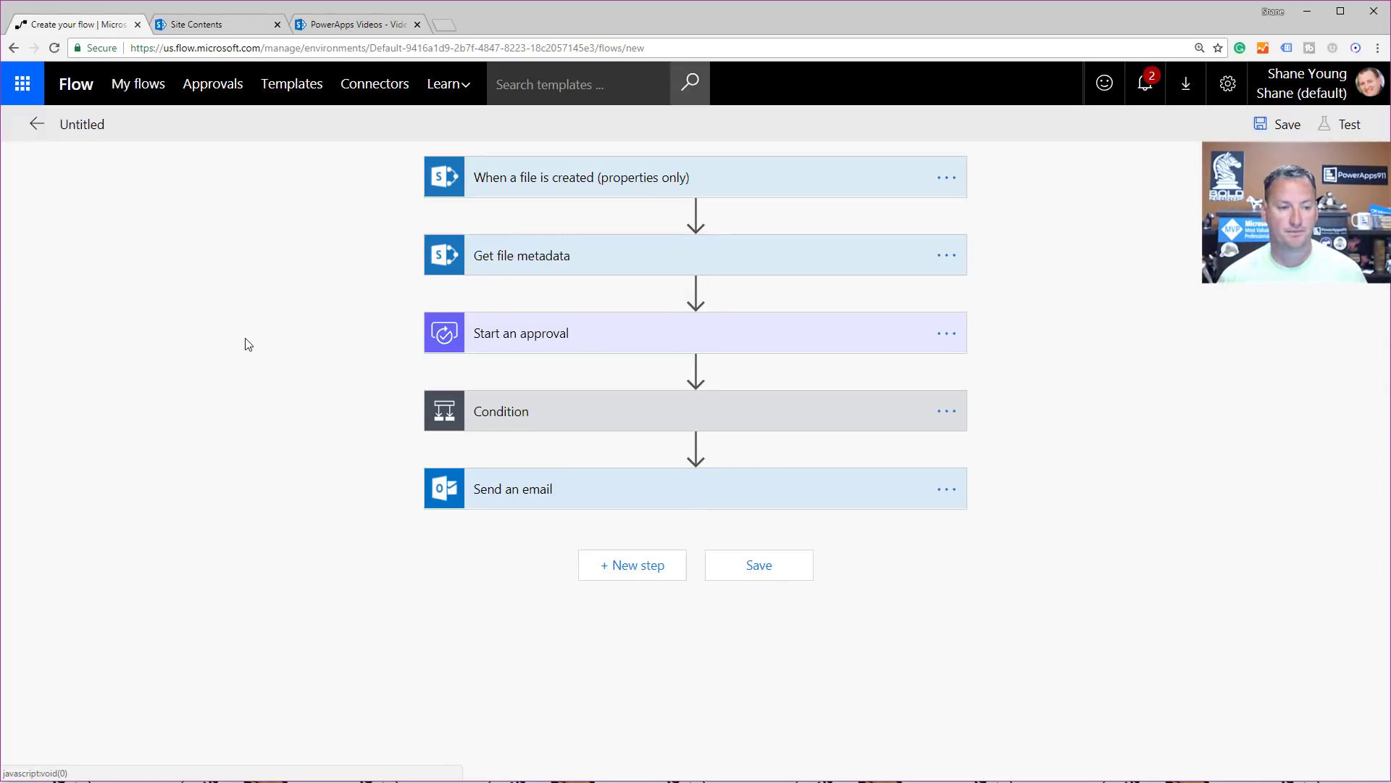
- Name the flow "Approve Pictures in SharePoint Video" and save it
{"action": "left_click", "coordinate": [68, 124]}
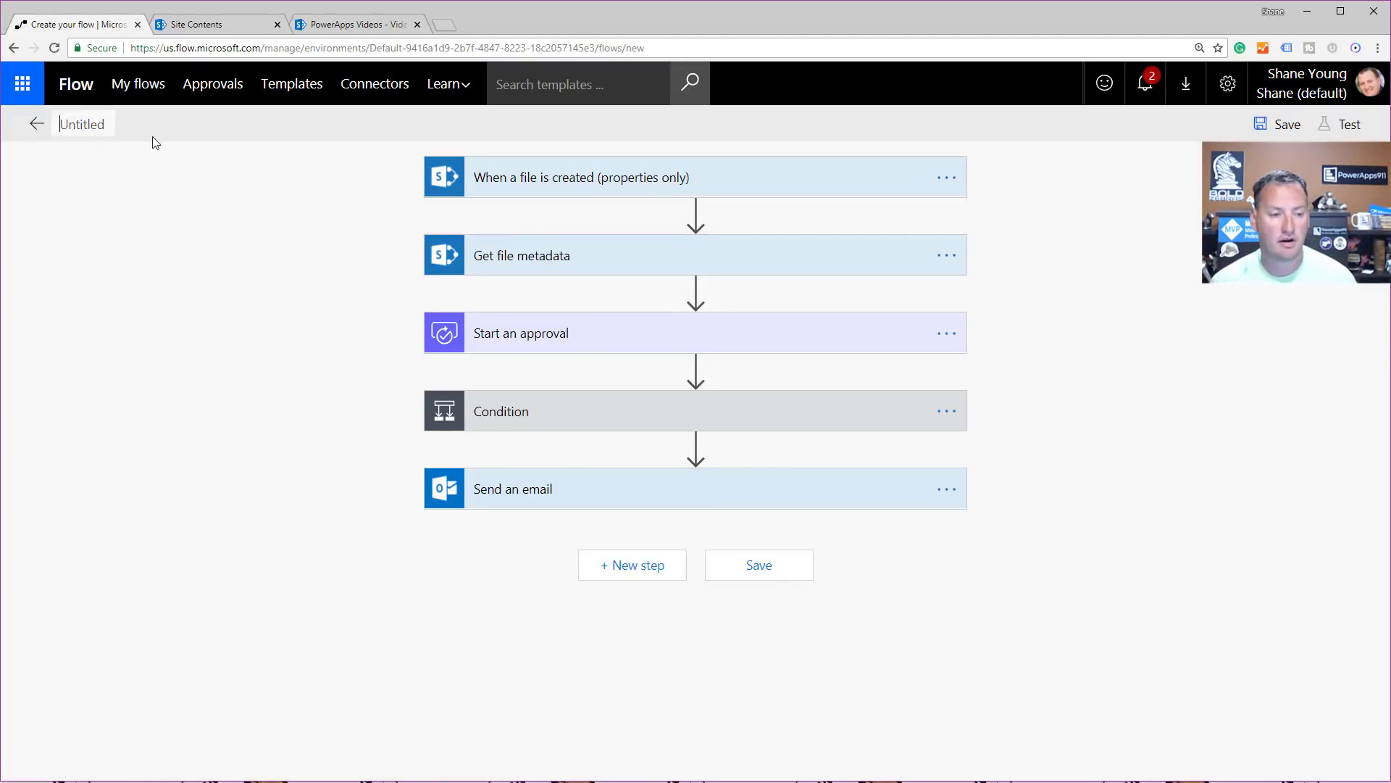
{"action": "type", "text": "App"}
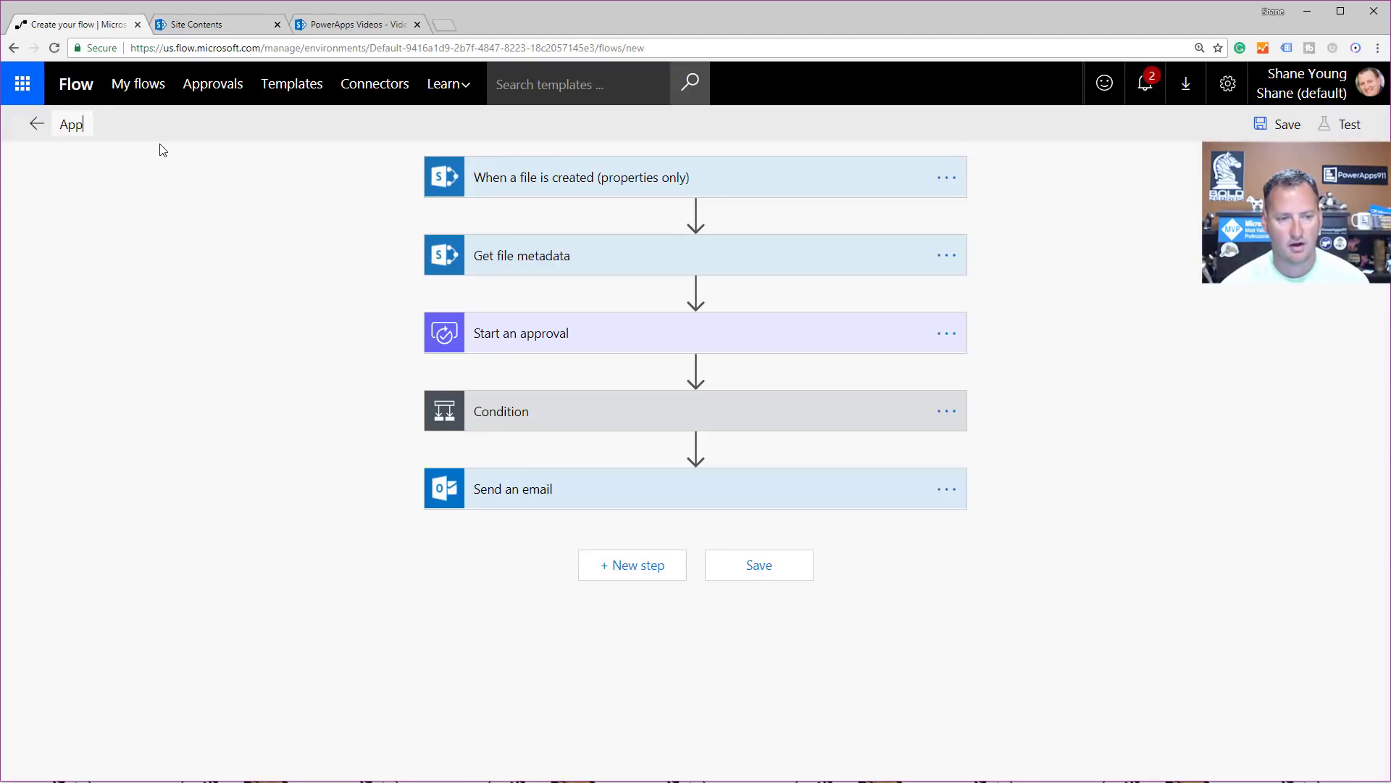
{"action": "type", "text": "rove Pictures"}
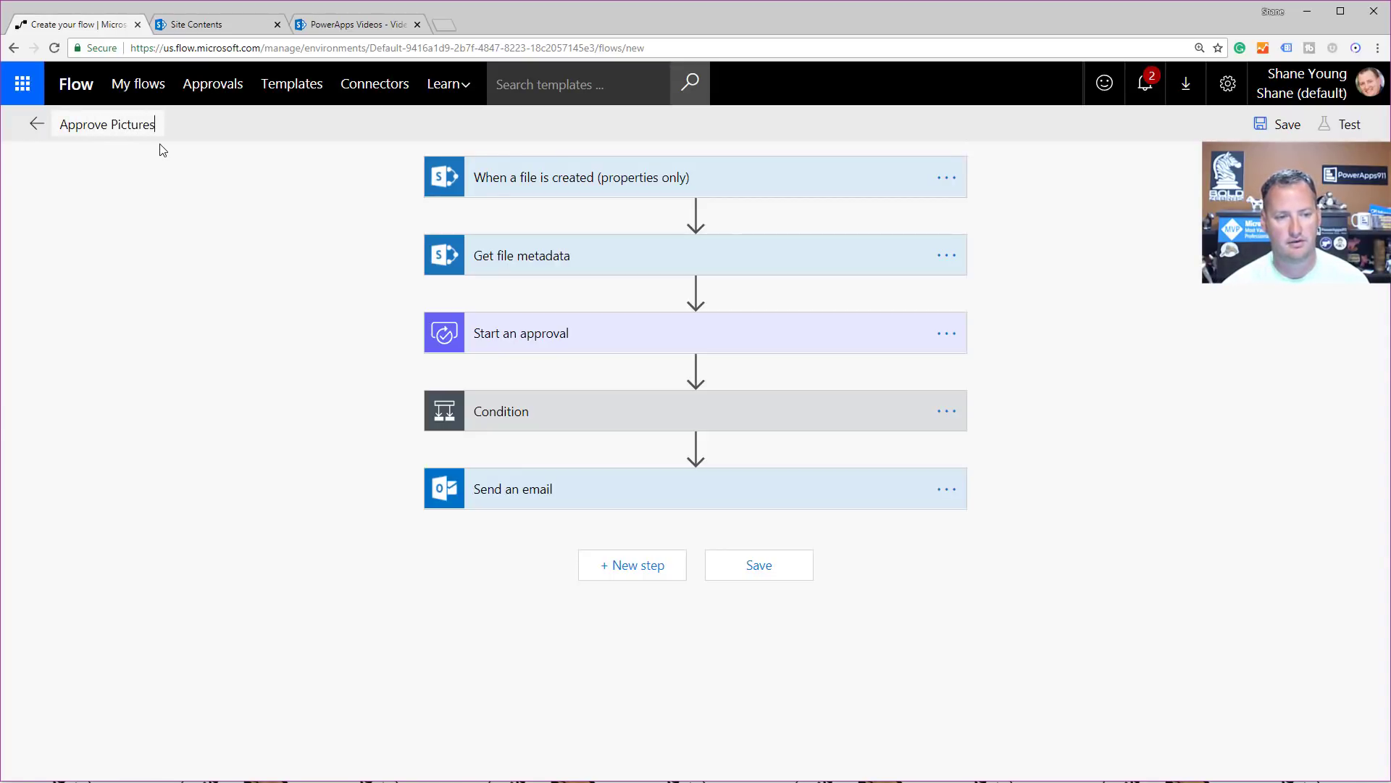
{"action": "type", "text": " in SharePOint"}
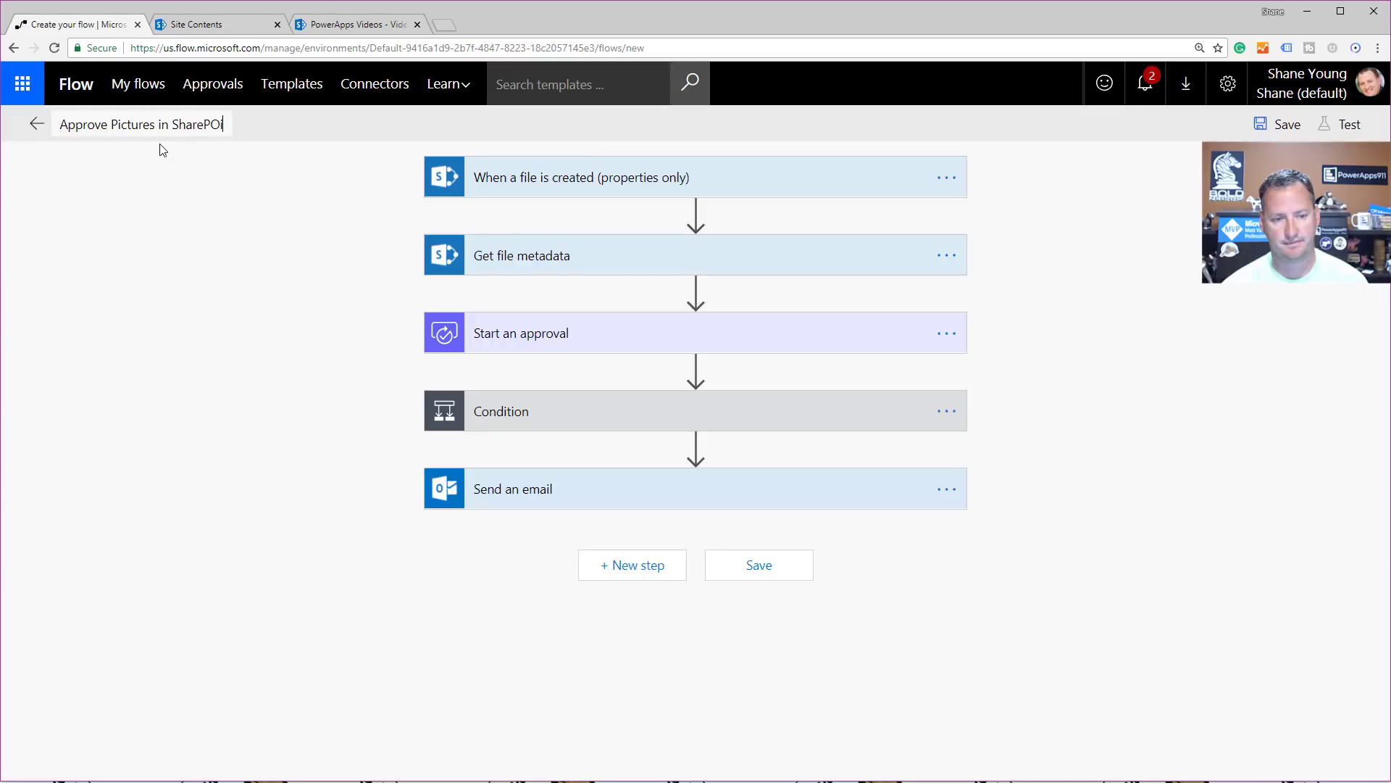
{"action": "key", "text": "BackSpace"}
{"action": "key", "text": "BackSpace"}
{"action": "key", "text": "BackSpace"}
{"action": "key", "text": "BackSpace"}
{"action": "type", "text": "oint Video"}
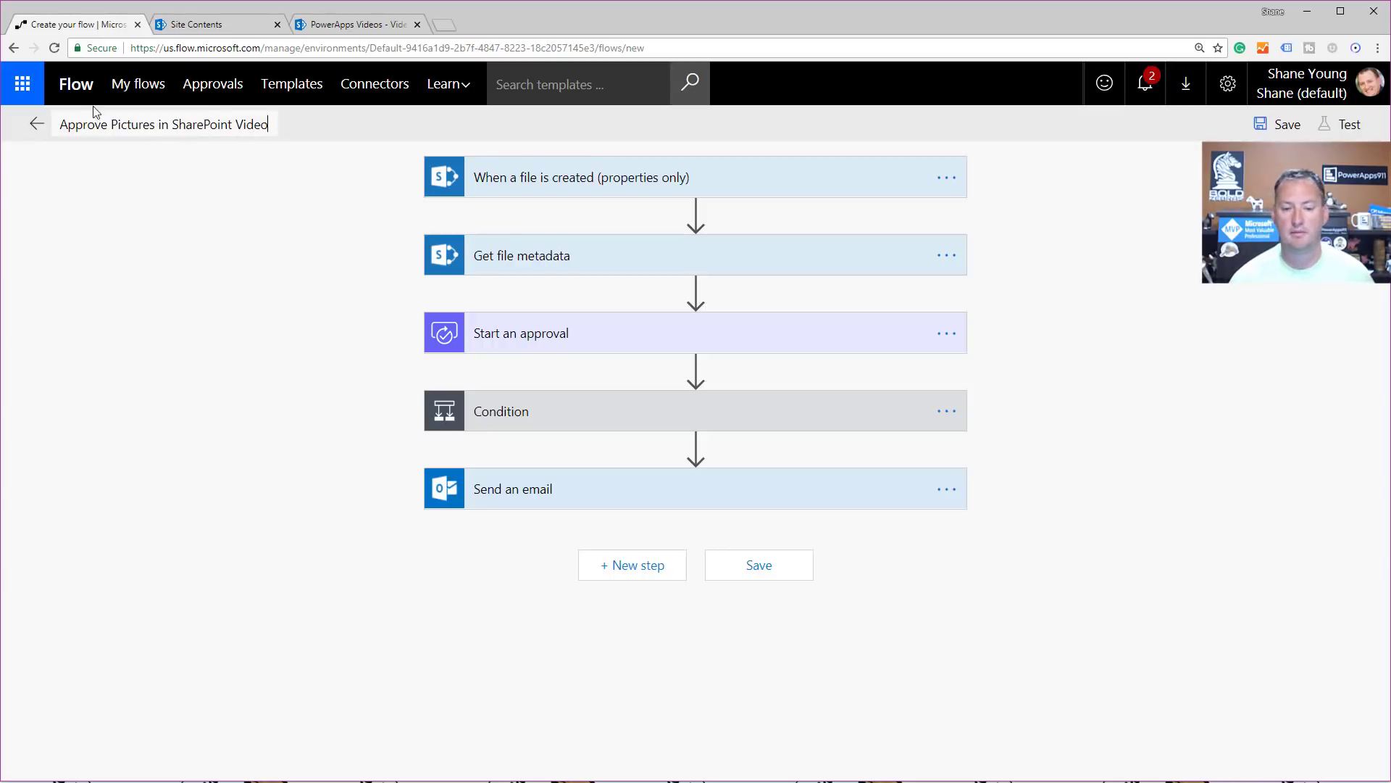
{"action": "left_click", "coordinate": [762, 566]}
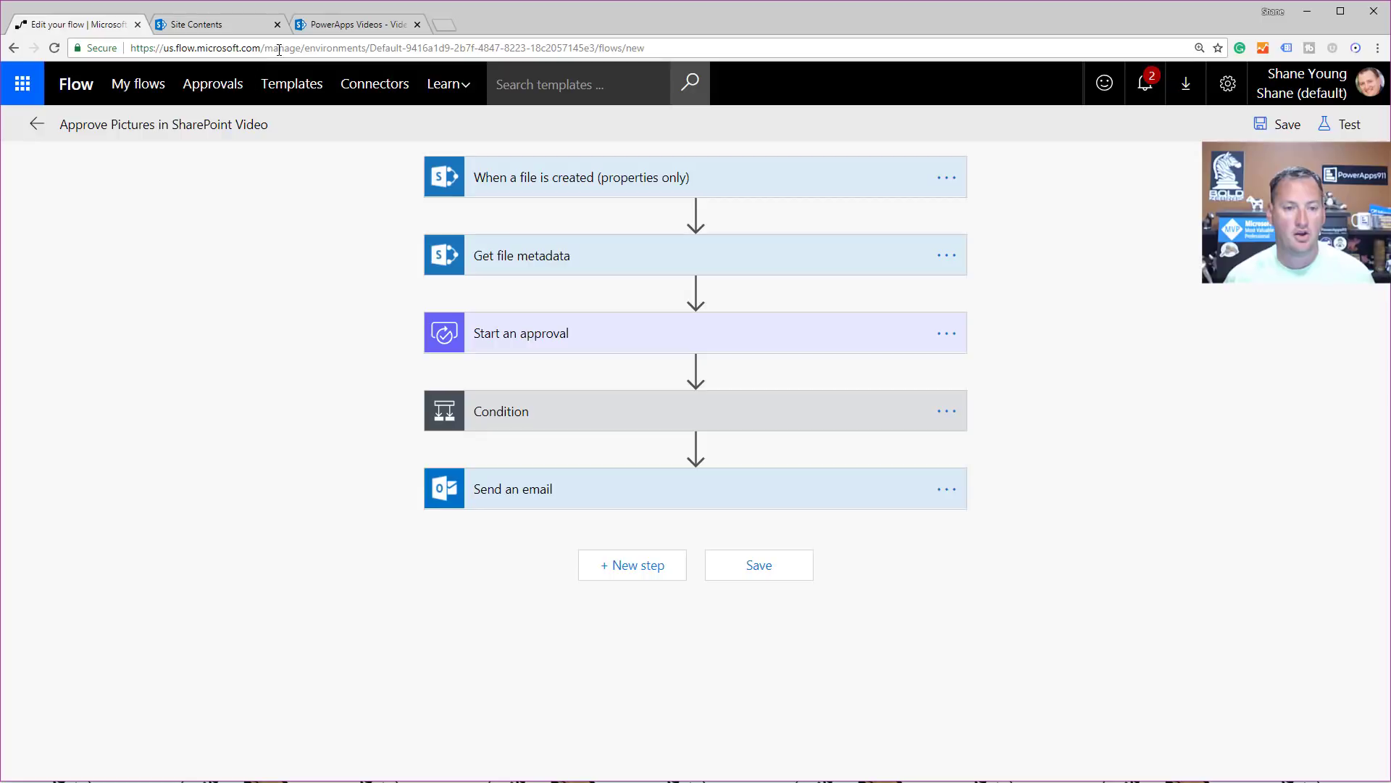
- Upload the picture Chewy.png to the VideoFlows library in SharePoint to trigger the flow
{"action": "left_click", "coordinate": [357, 25]}
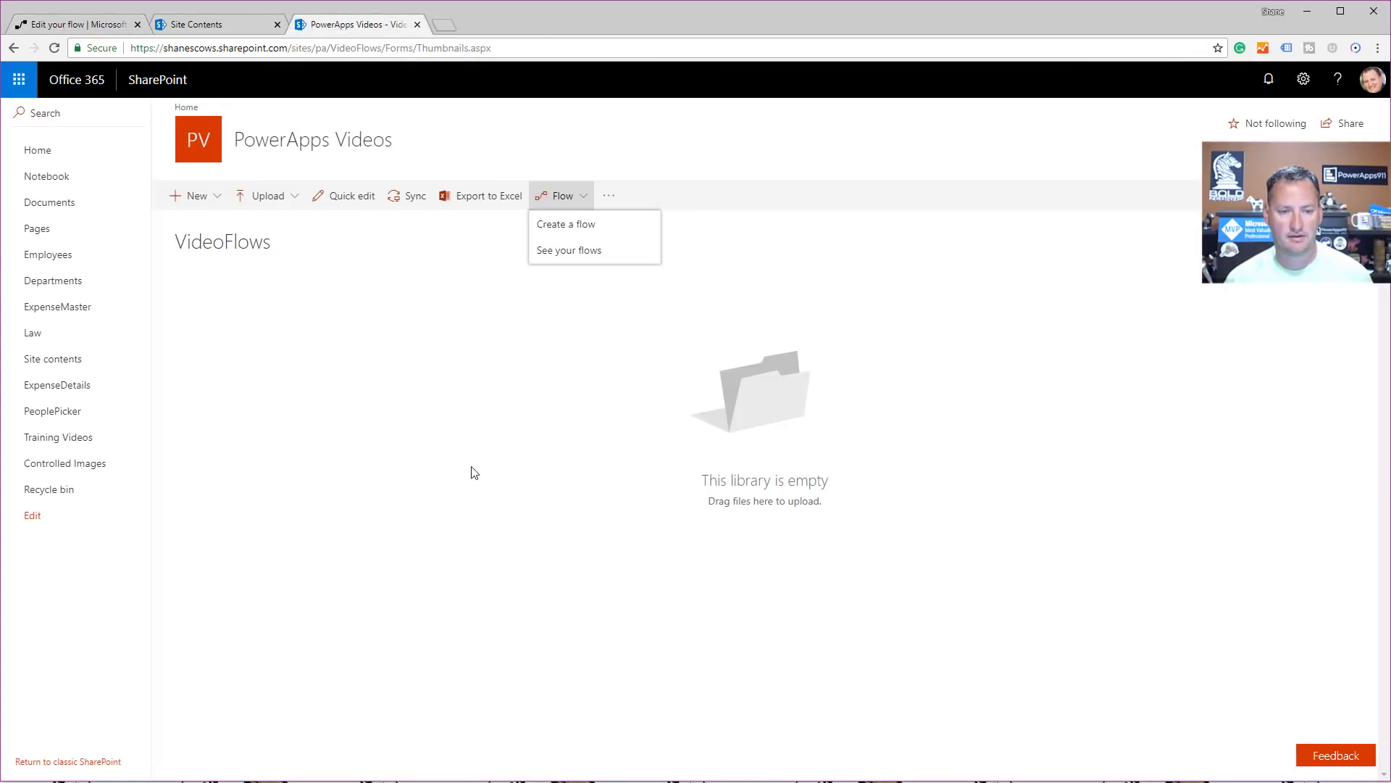
{"action": "left_click", "coordinate": [574, 438]}
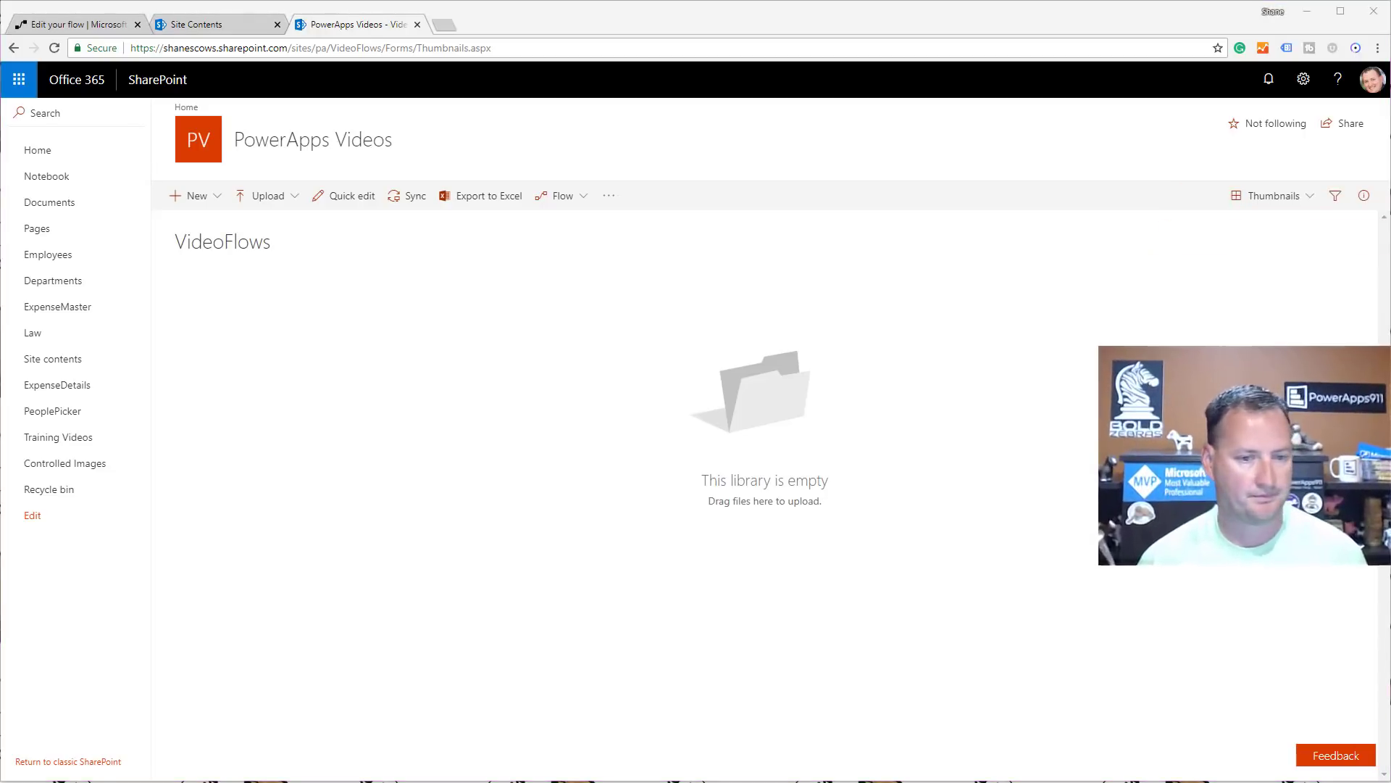
{"action": "left_click_drag", "start_coordinate": [2, 130], "coordinate": [351, 333]}
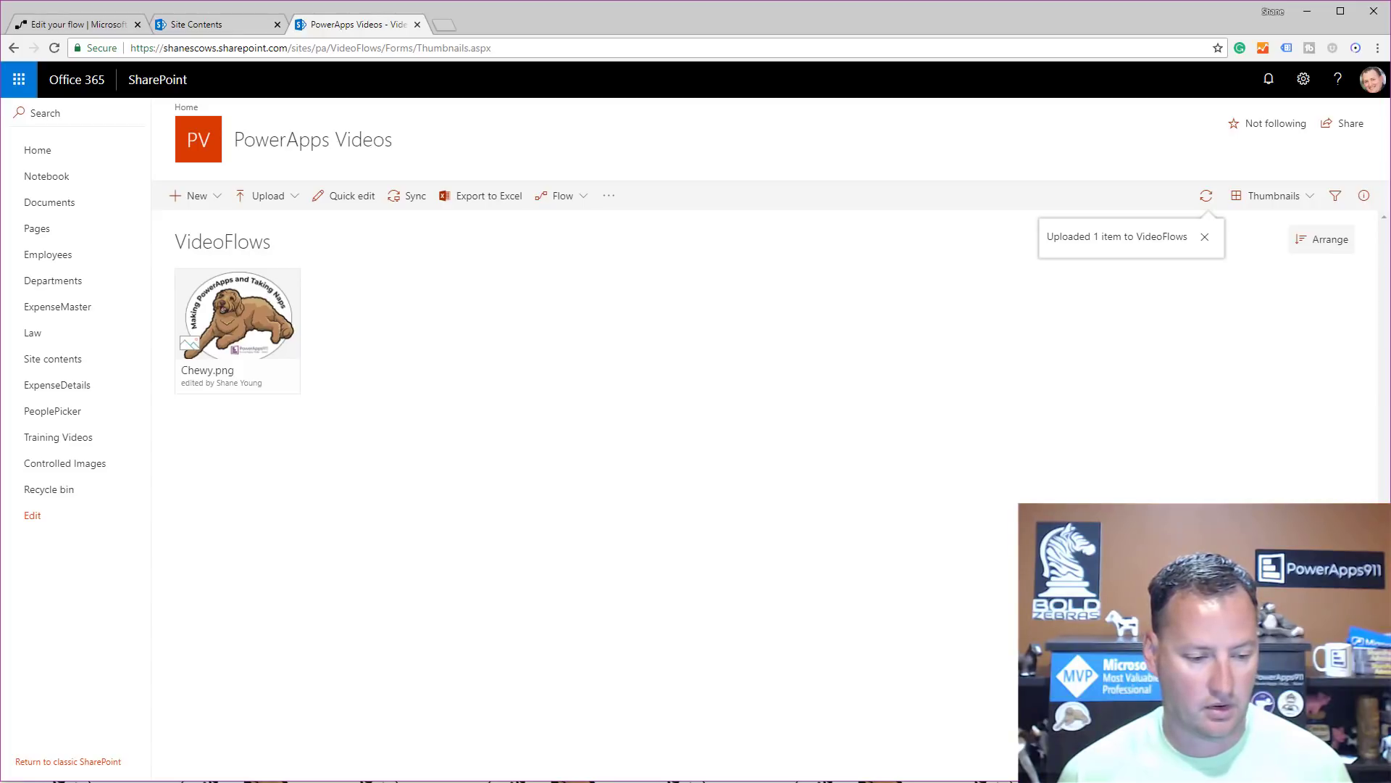
- Switch to the other account's browser window and open the VideoFlows library from the PowerApps Videos site contents
{"action": "key", "text": "alt+Tab"}
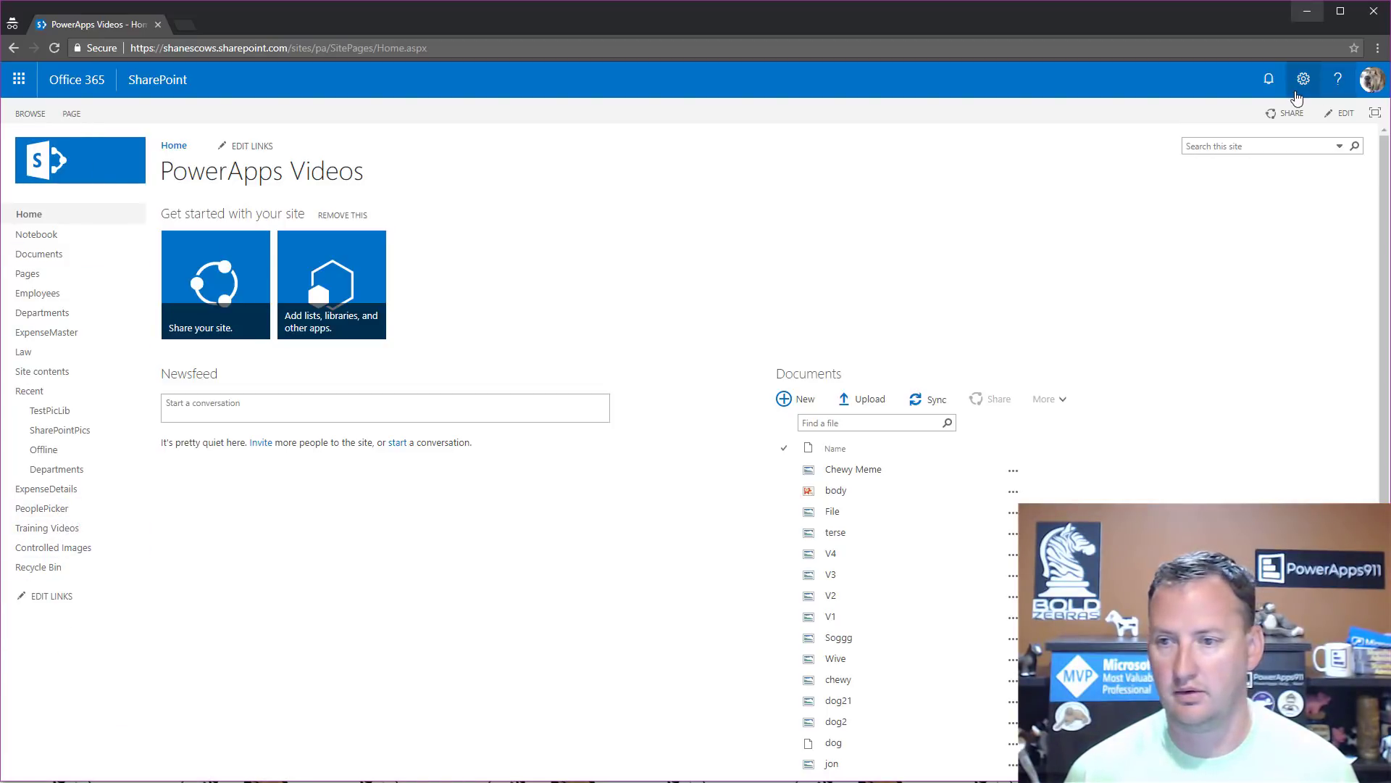
{"action": "left_click", "coordinate": [1303, 78]}
{"action": "left_click", "coordinate": [1241, 279]}
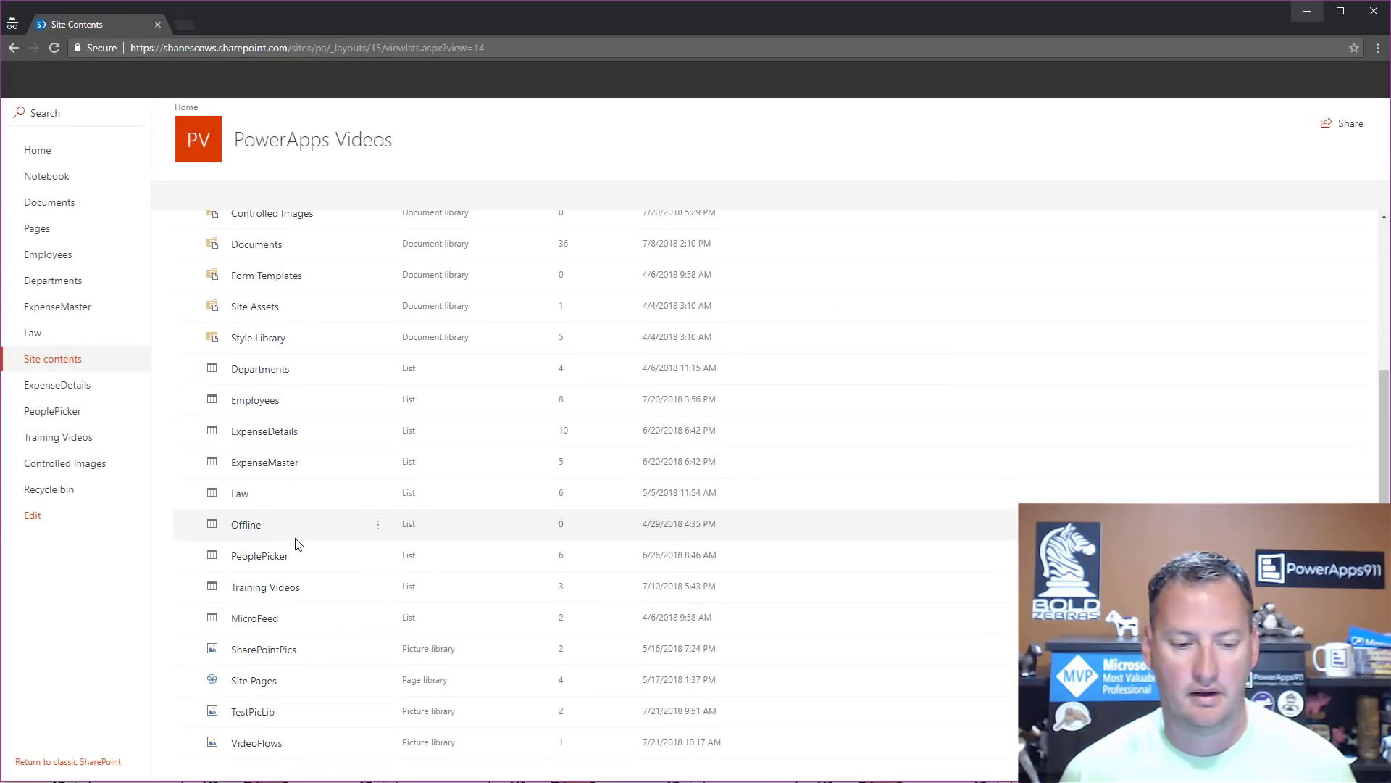
{"action": "left_click", "coordinate": [267, 751]}
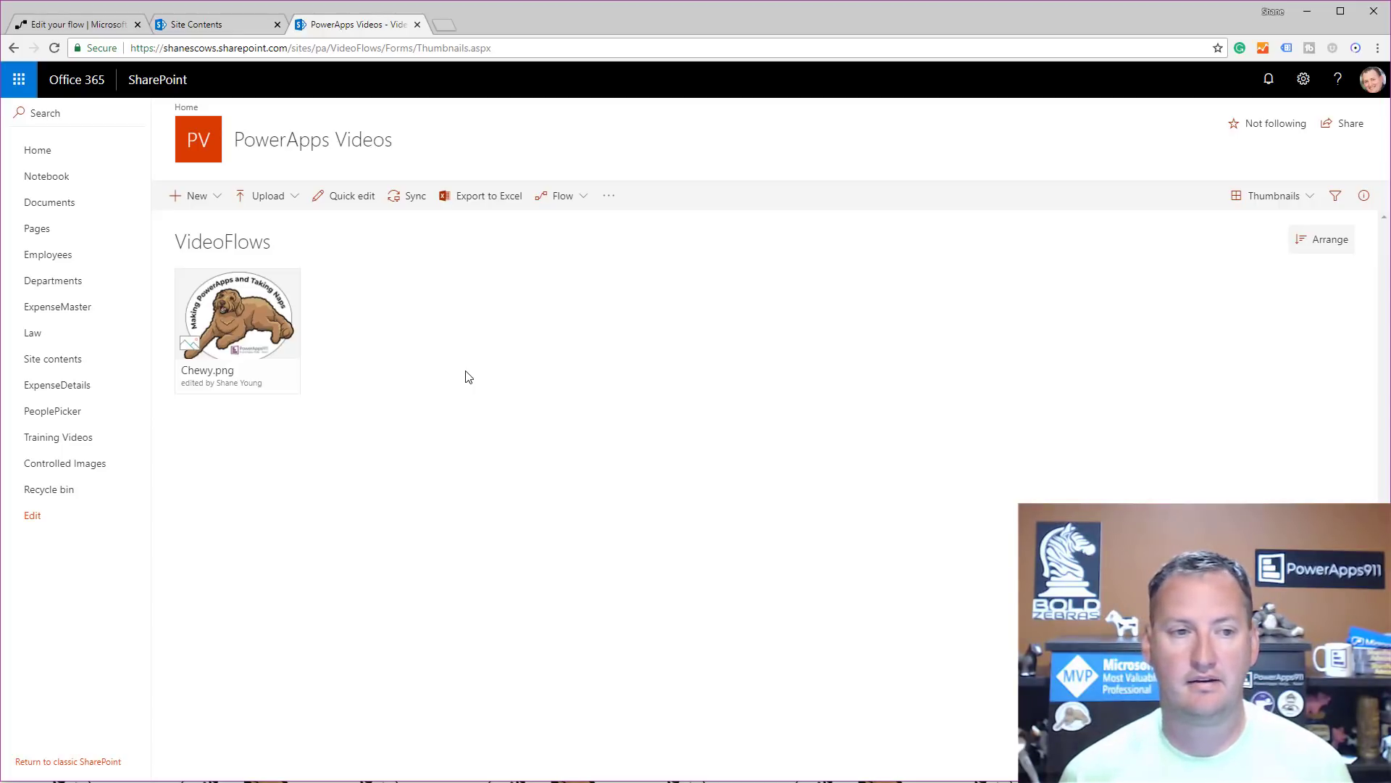
- Check the received approvals in Flow, leaving the flow editor, and view the Chewy.png approval request email in Outlook
{"action": "left_click", "coordinate": [76, 25]}
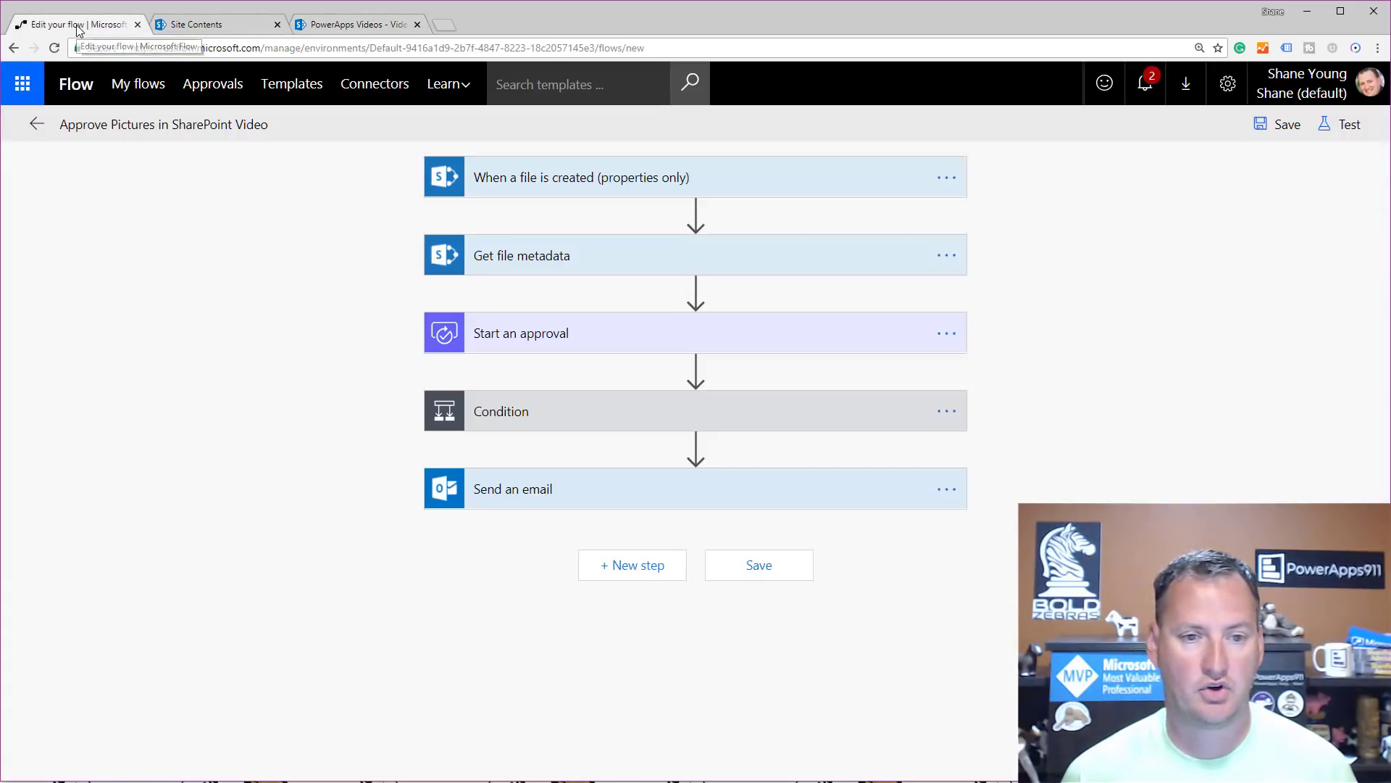
{"action": "left_click", "coordinate": [211, 84]}
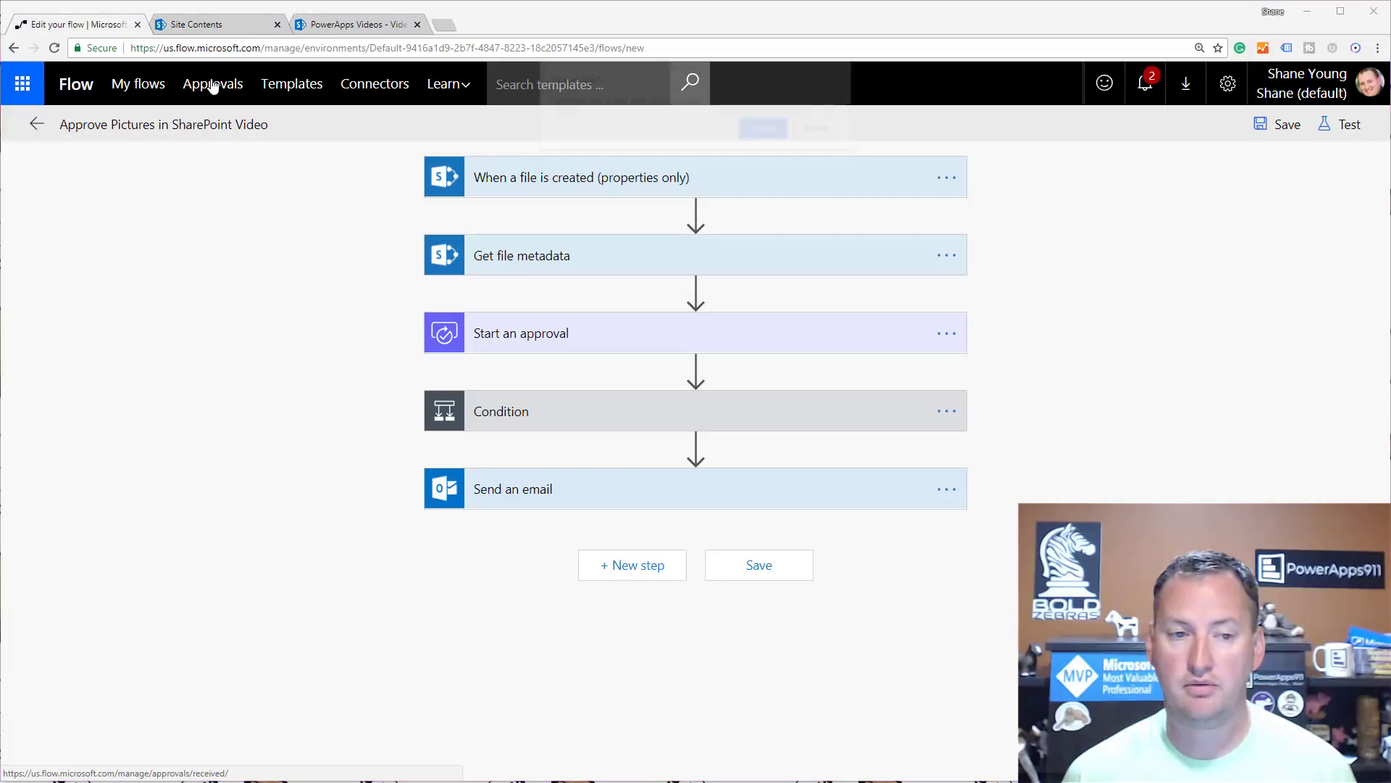
{"action": "left_click", "coordinate": [762, 129]}
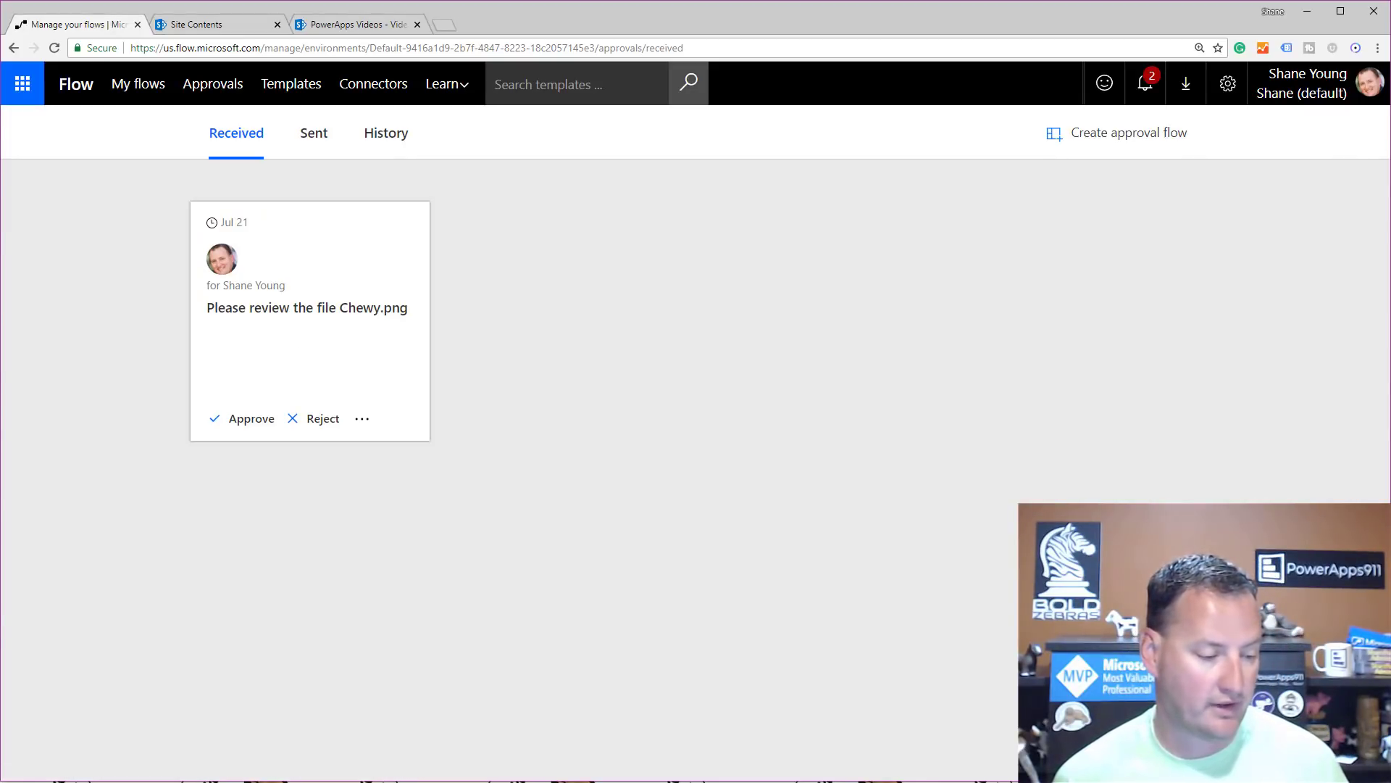
{"action": "key", "text": "alt+Tab"}
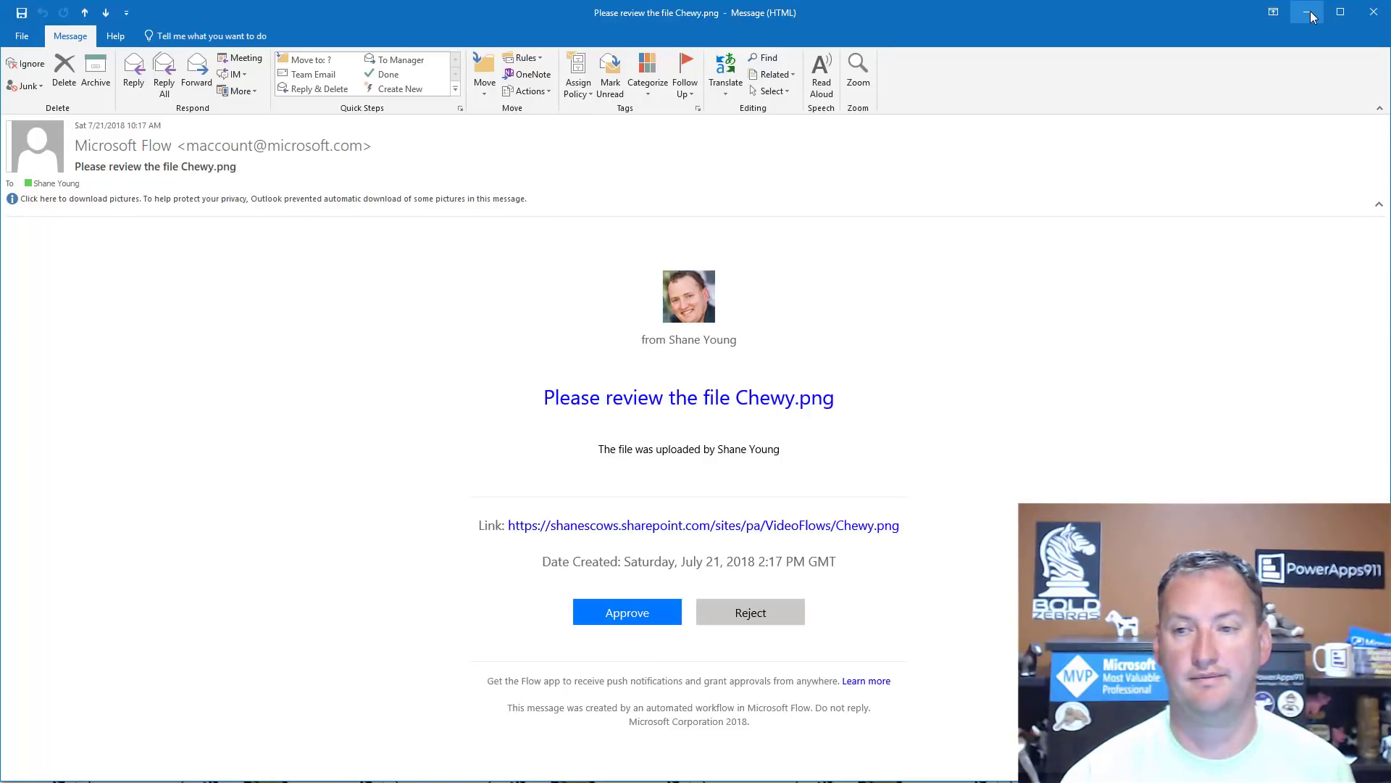
- Close the email view, open the Chewy.png approval request in Flow, and look at its advanced reassign option
{"action": "left_click", "coordinate": [1310, 13]}
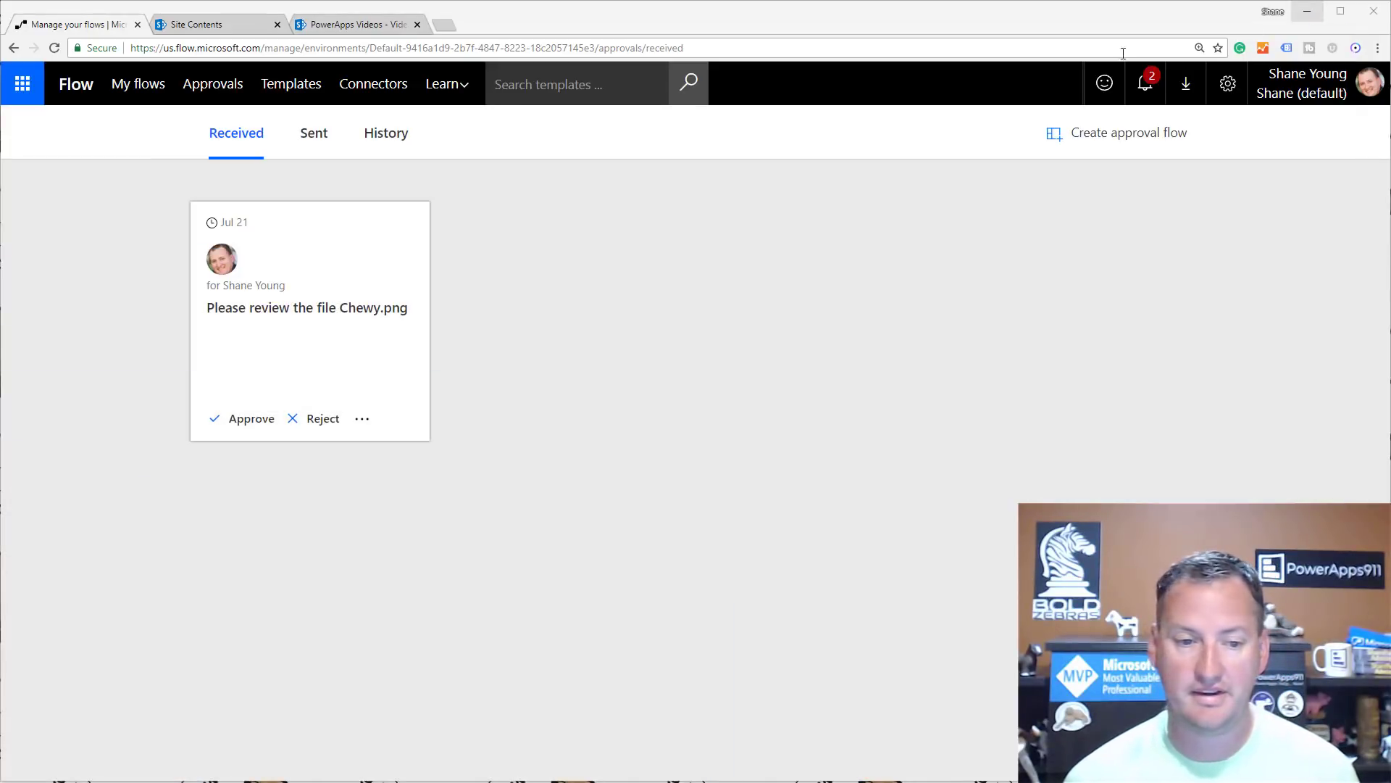
{"action": "left_click", "coordinate": [253, 427]}
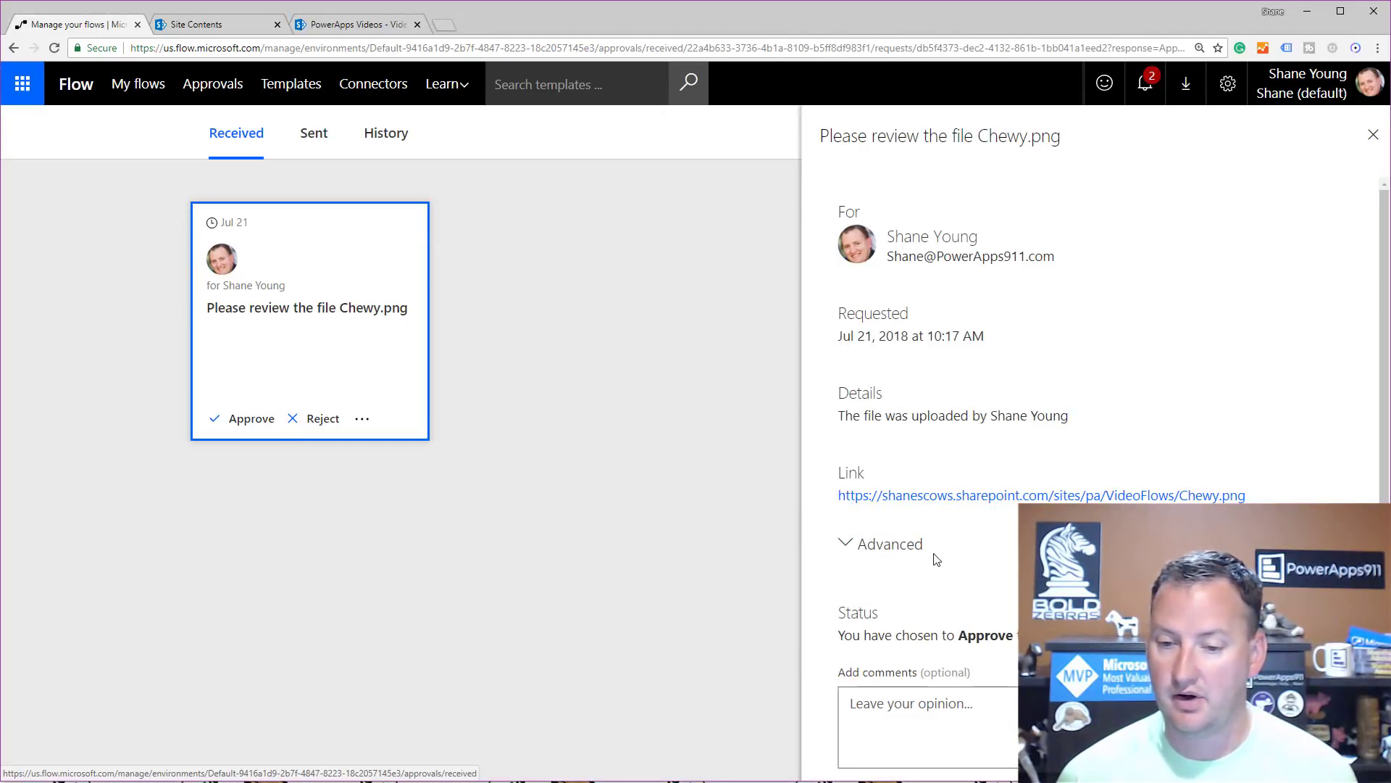
{"action": "left_click", "coordinate": [863, 538]}
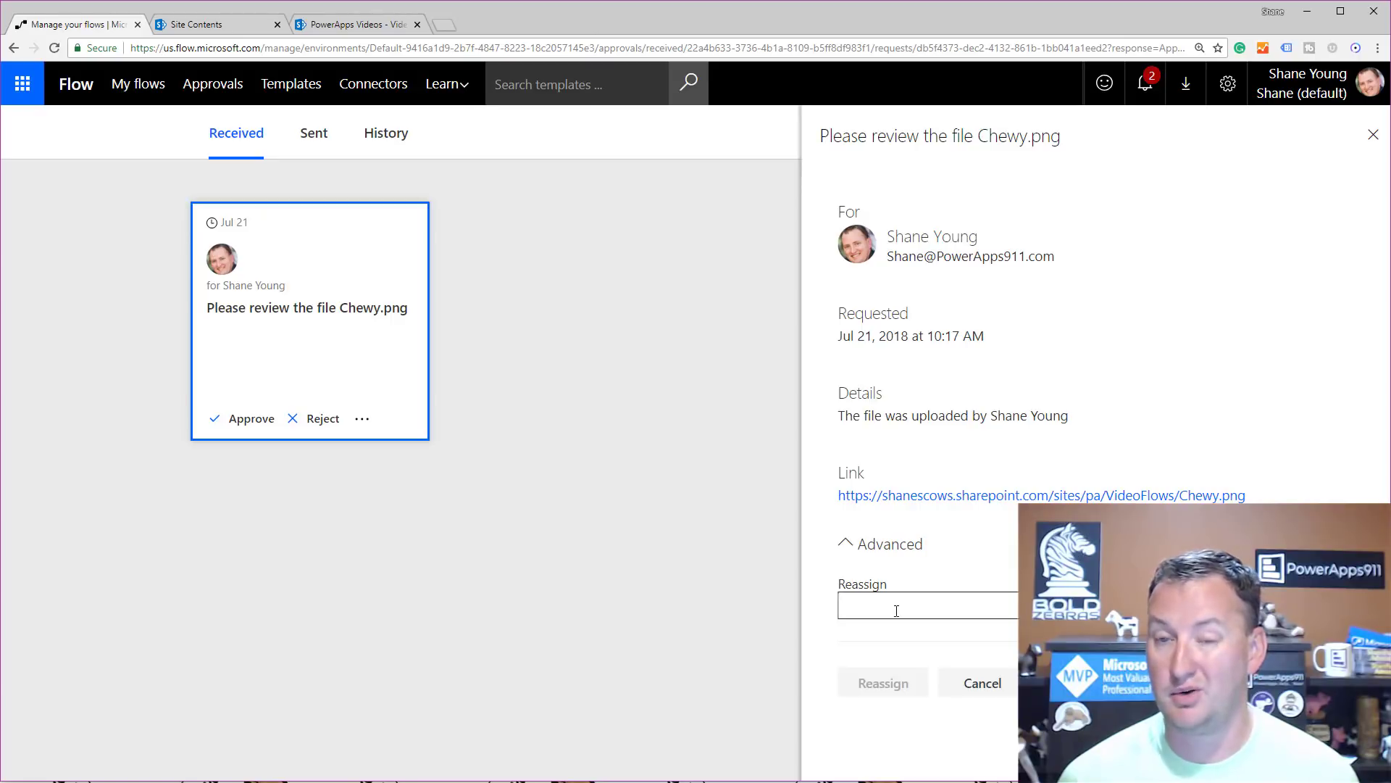
{"action": "left_click", "coordinate": [845, 546]}
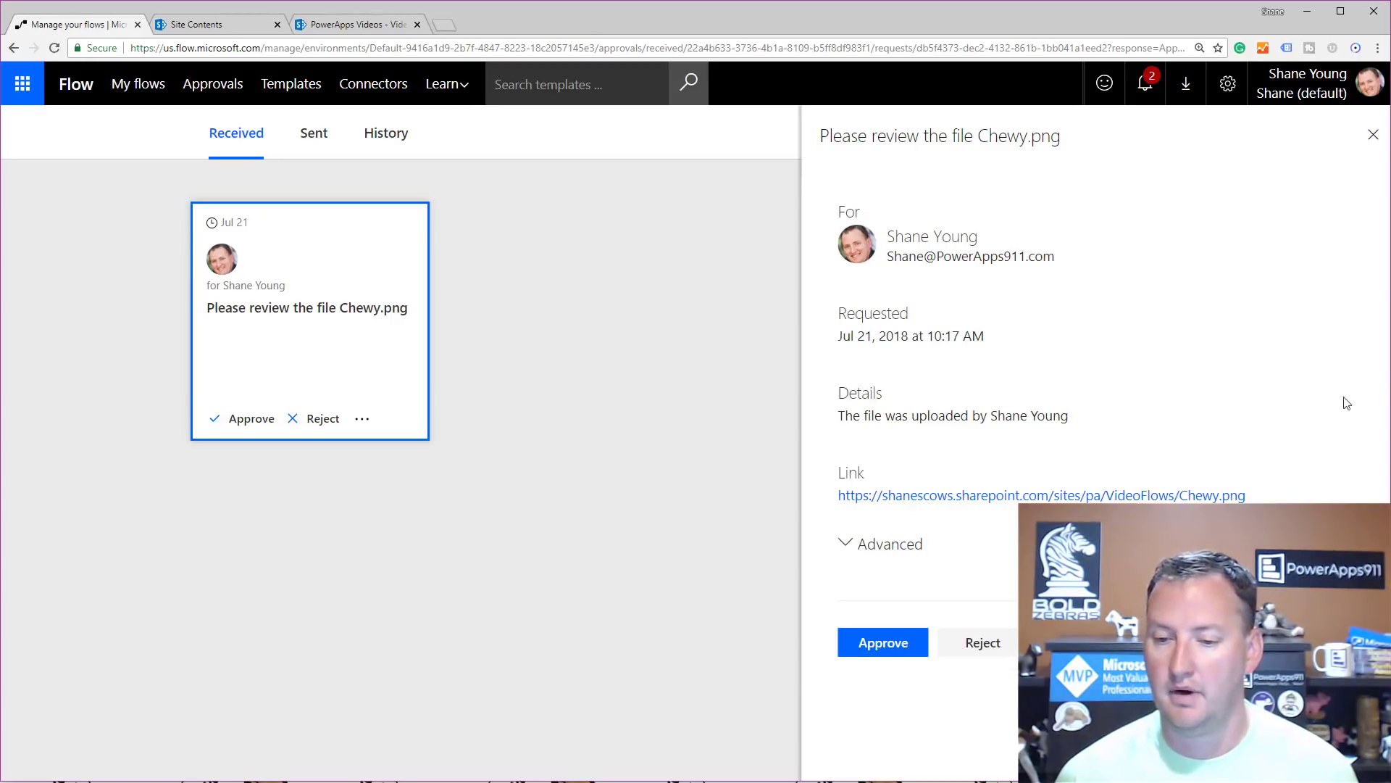
- Approve the Chewy.png request with the comment "Good job!" and confirm the response
{"action": "left_click", "coordinate": [891, 645]}
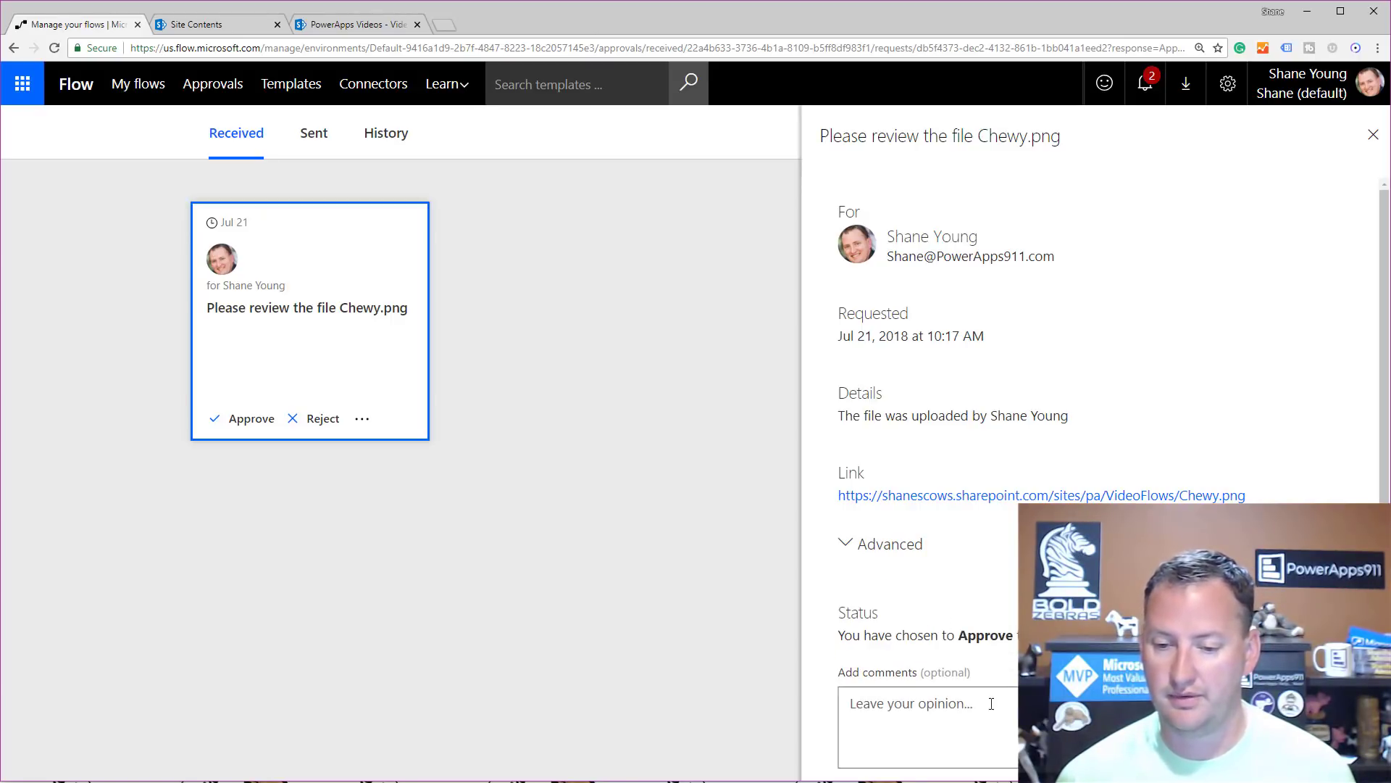
{"action": "scroll", "coordinate": [975, 620], "scroll_direction": "down", "scroll_amount": 2}
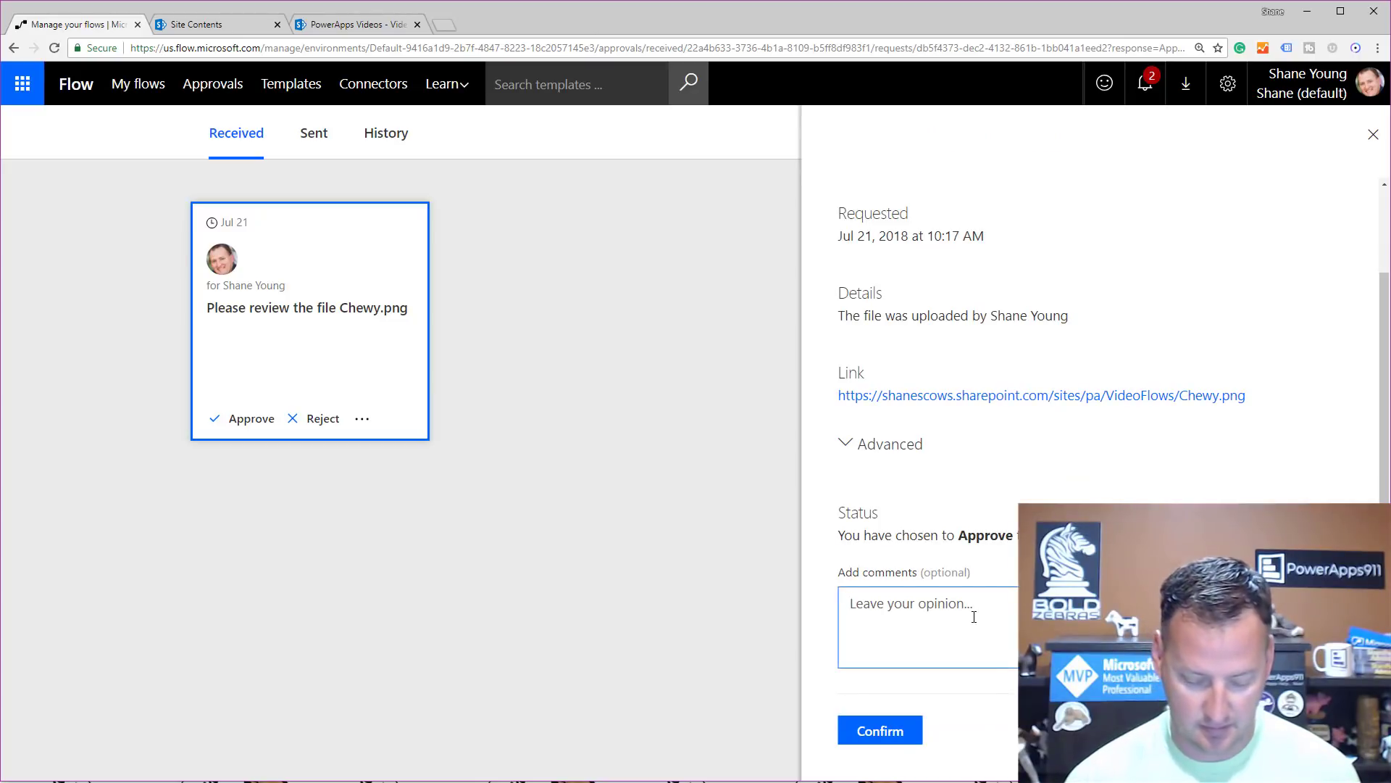
{"action": "type", "text": "Good jb"}
{"action": "key", "text": "BackSpace"}
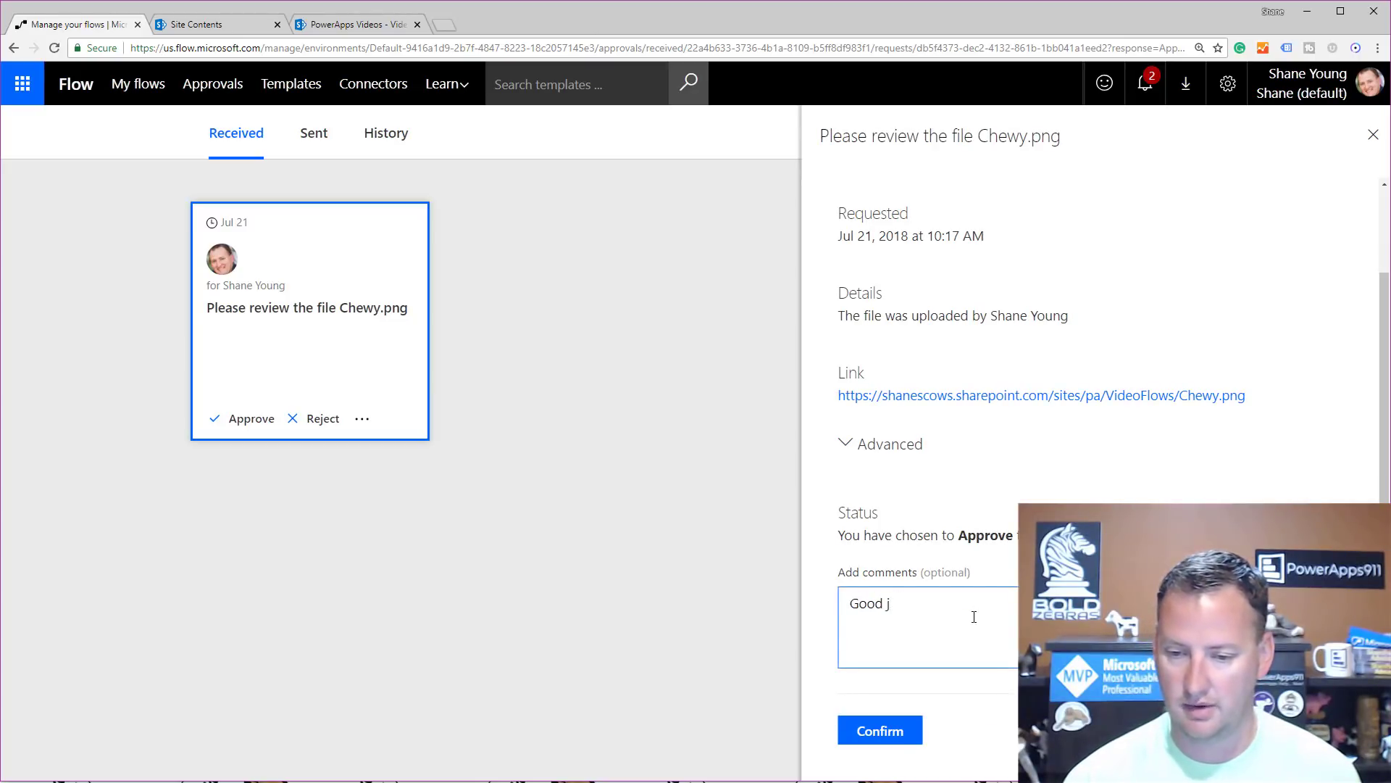
{"action": "type", "text": "ob!"}
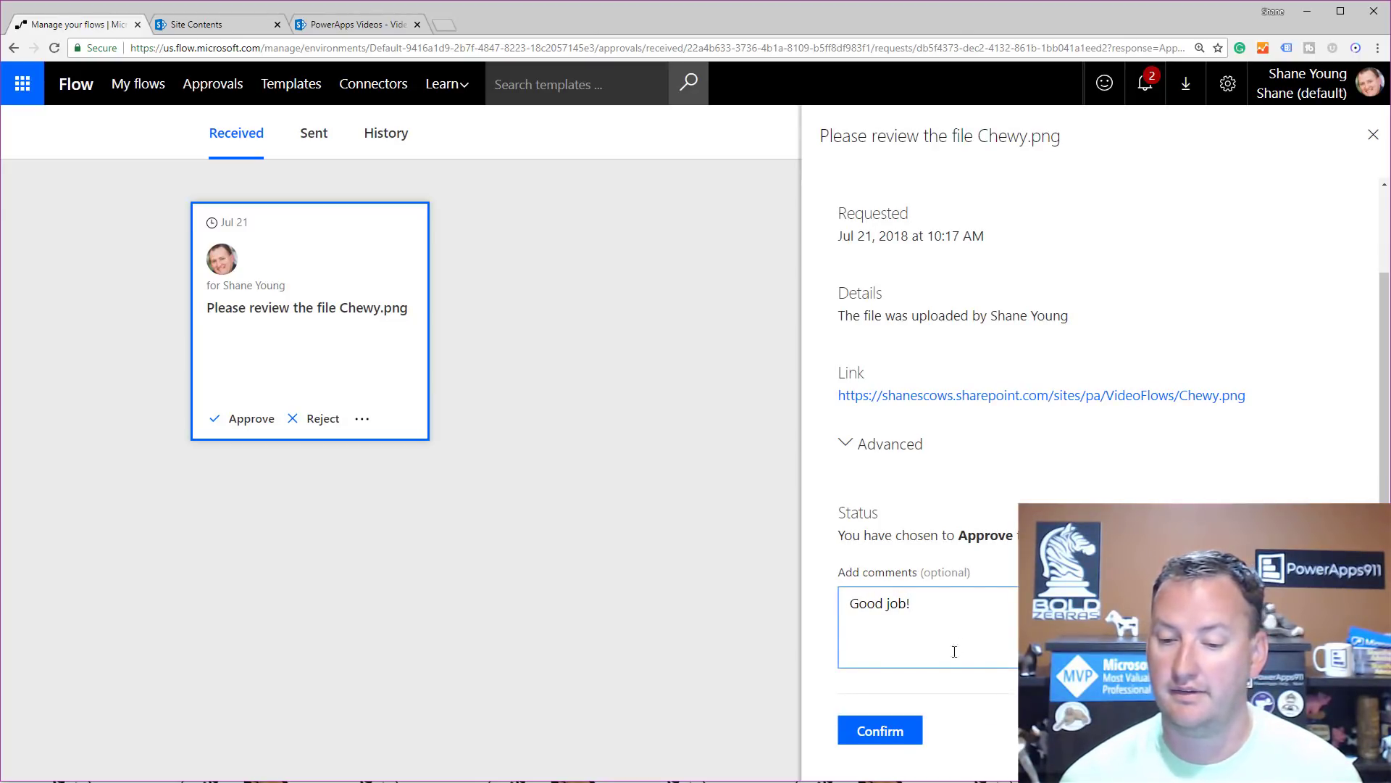
{"action": "left_click", "coordinate": [861, 733]}
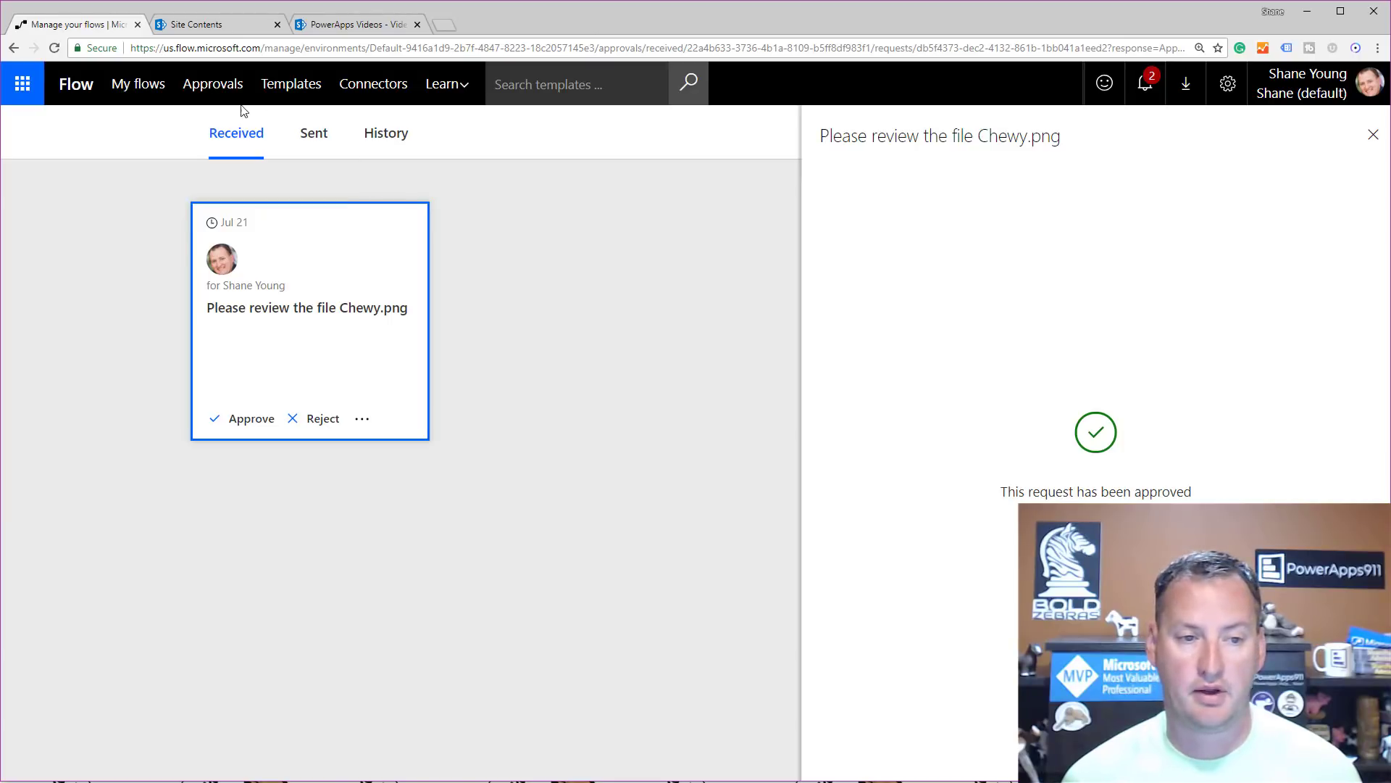
- Open the details of the "Approve Pictures in SharePoint Video" flow to check its run history
{"action": "left_click", "coordinate": [153, 89]}
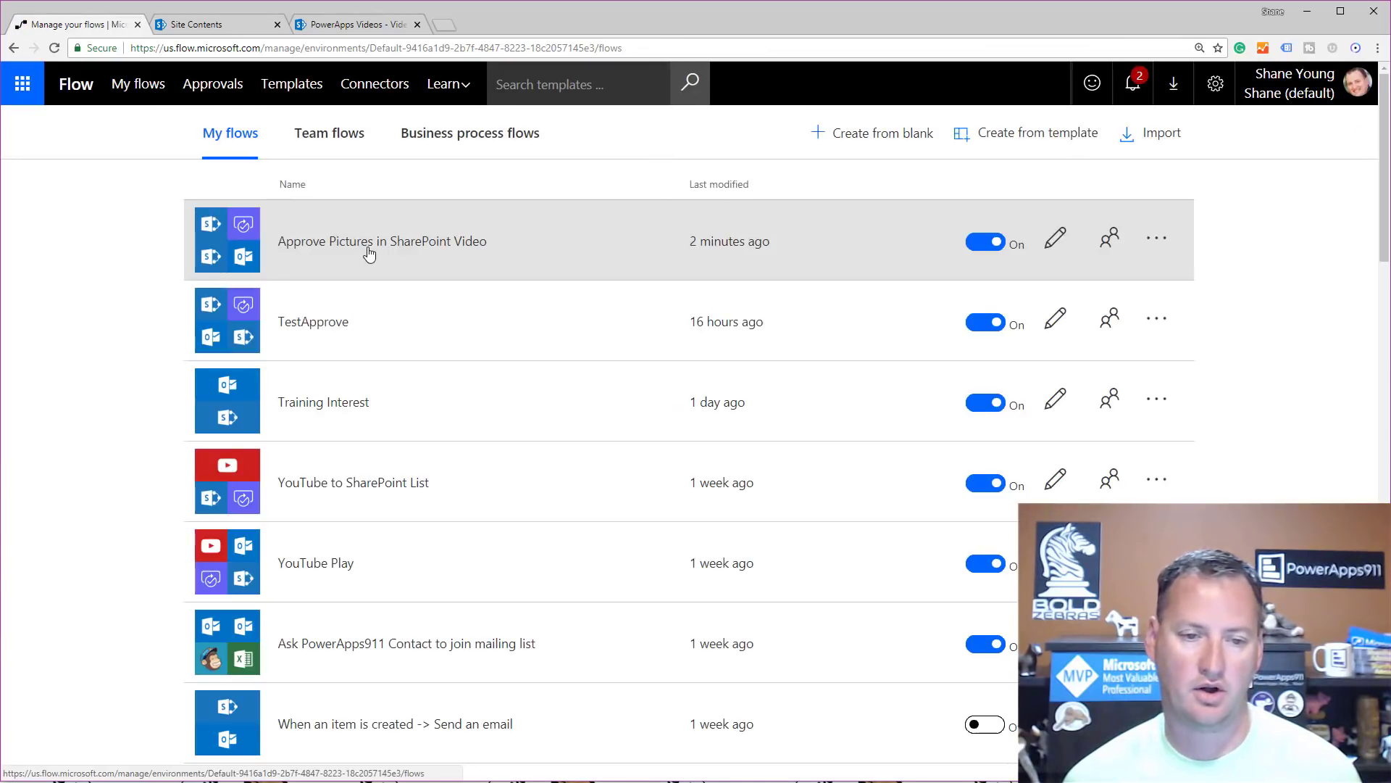
{"action": "left_click", "coordinate": [369, 252]}
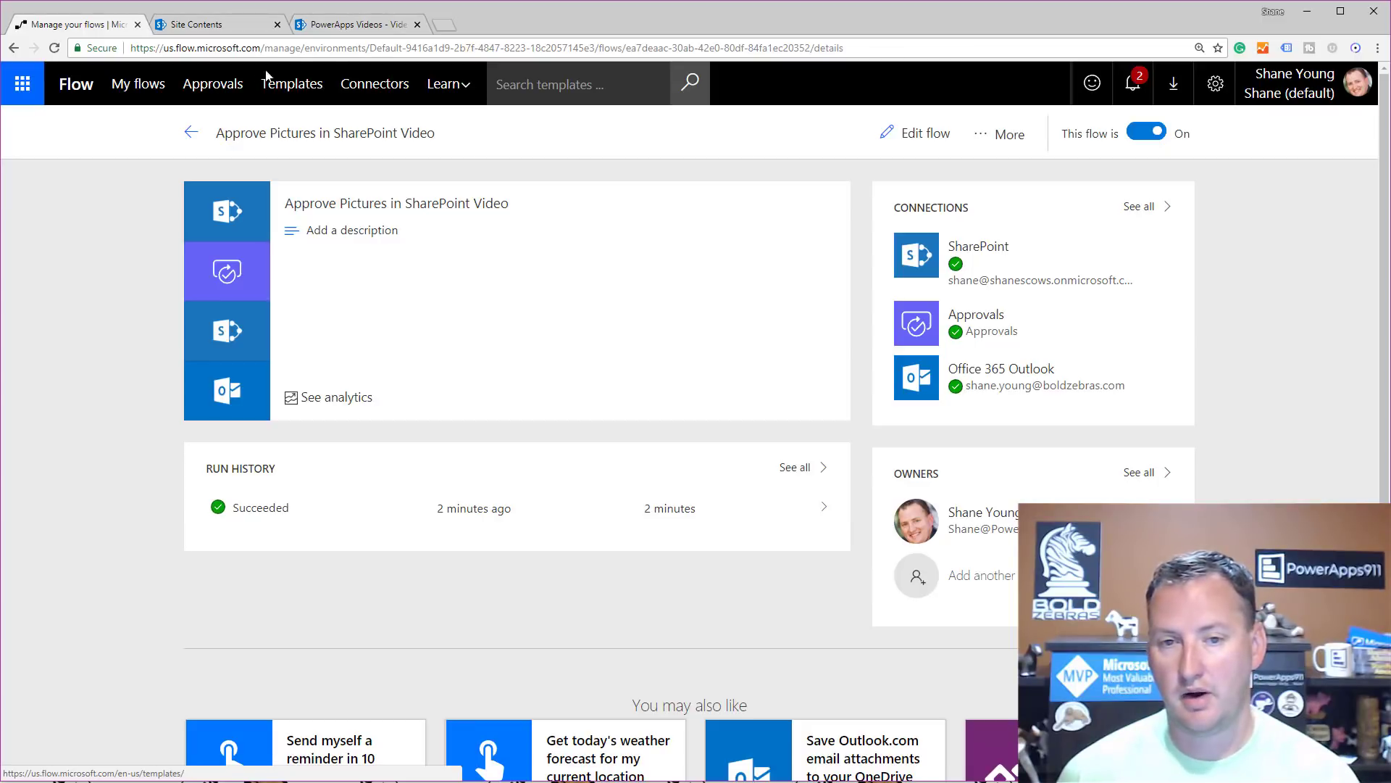
- Switch to the other account's SharePoint window, refresh the VideoFlows library, and view the picture Chewy.png
{"action": "key", "text": "alt+Tab"}
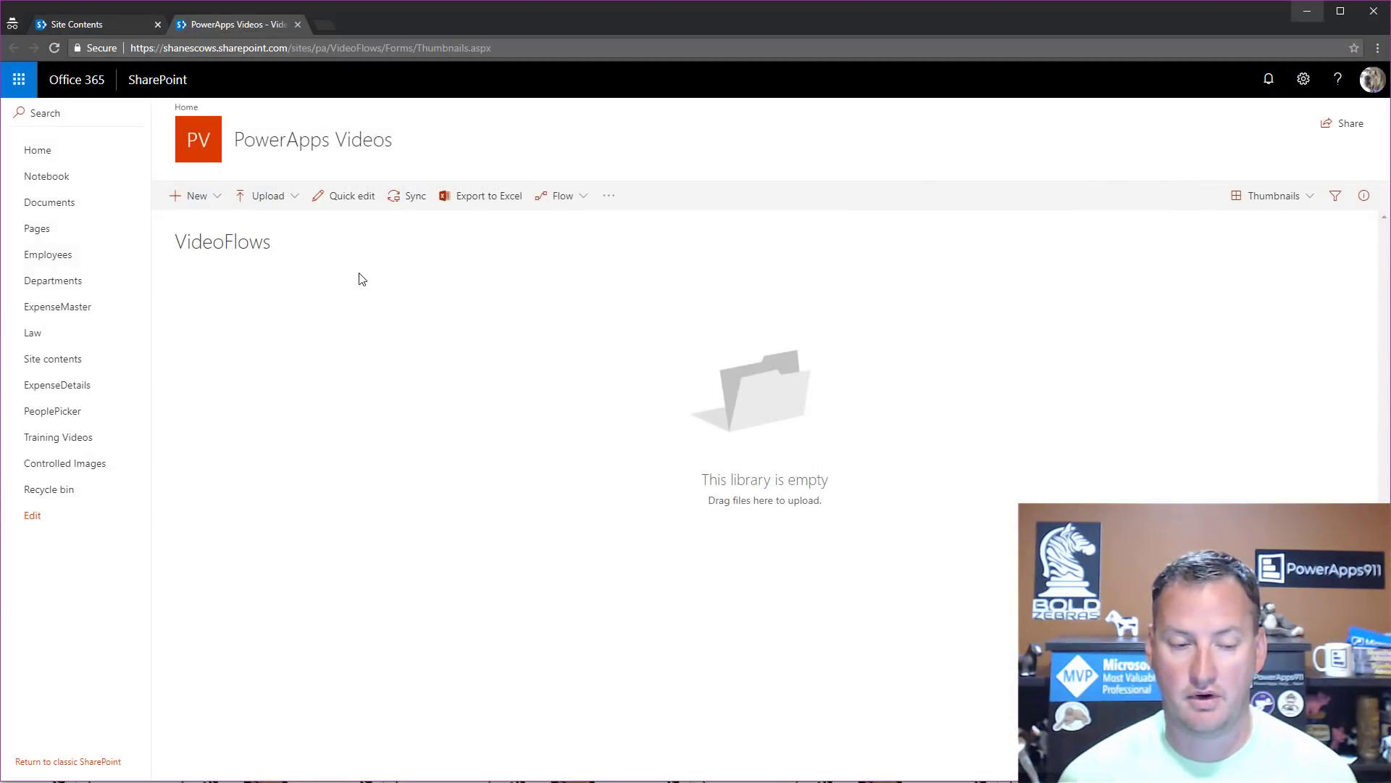
{"action": "left_click", "coordinate": [54, 49]}
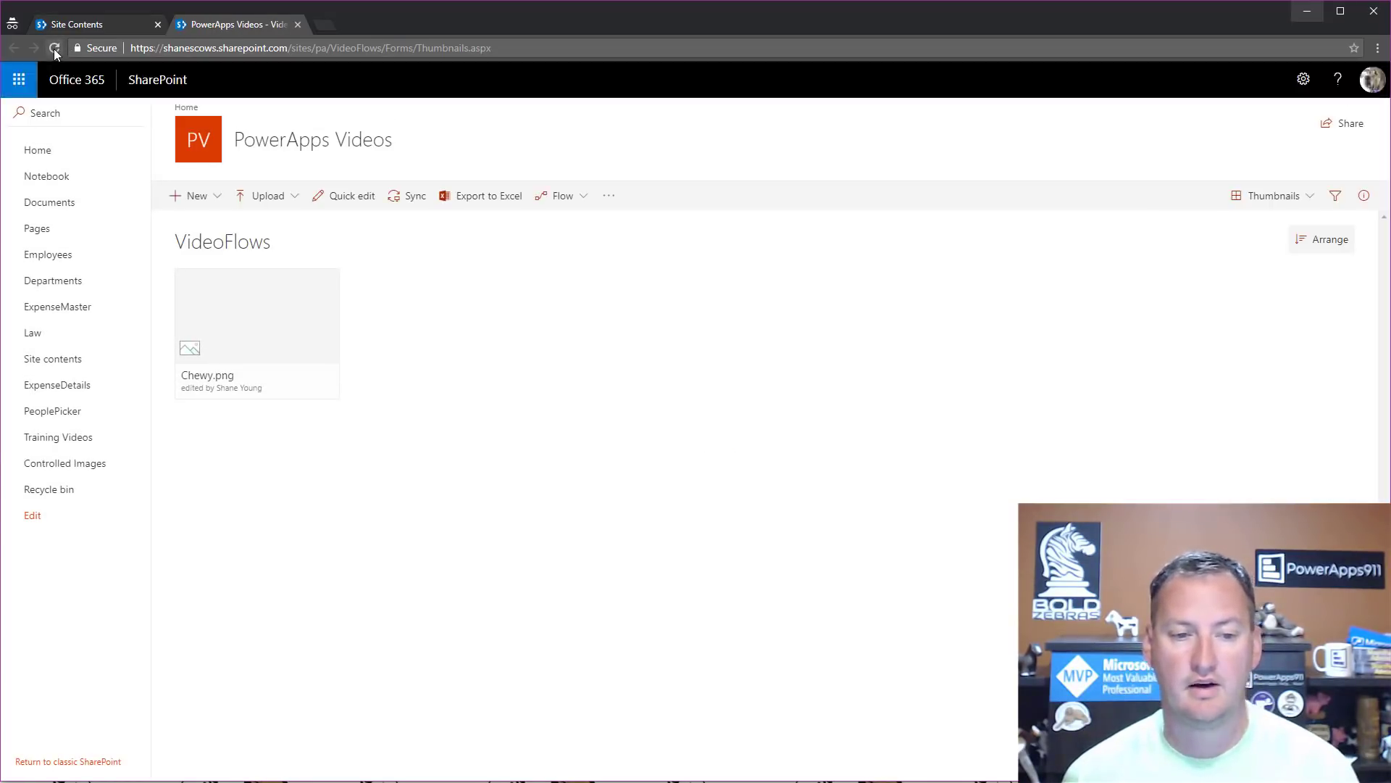
{"action": "left_click", "coordinate": [295, 333]}
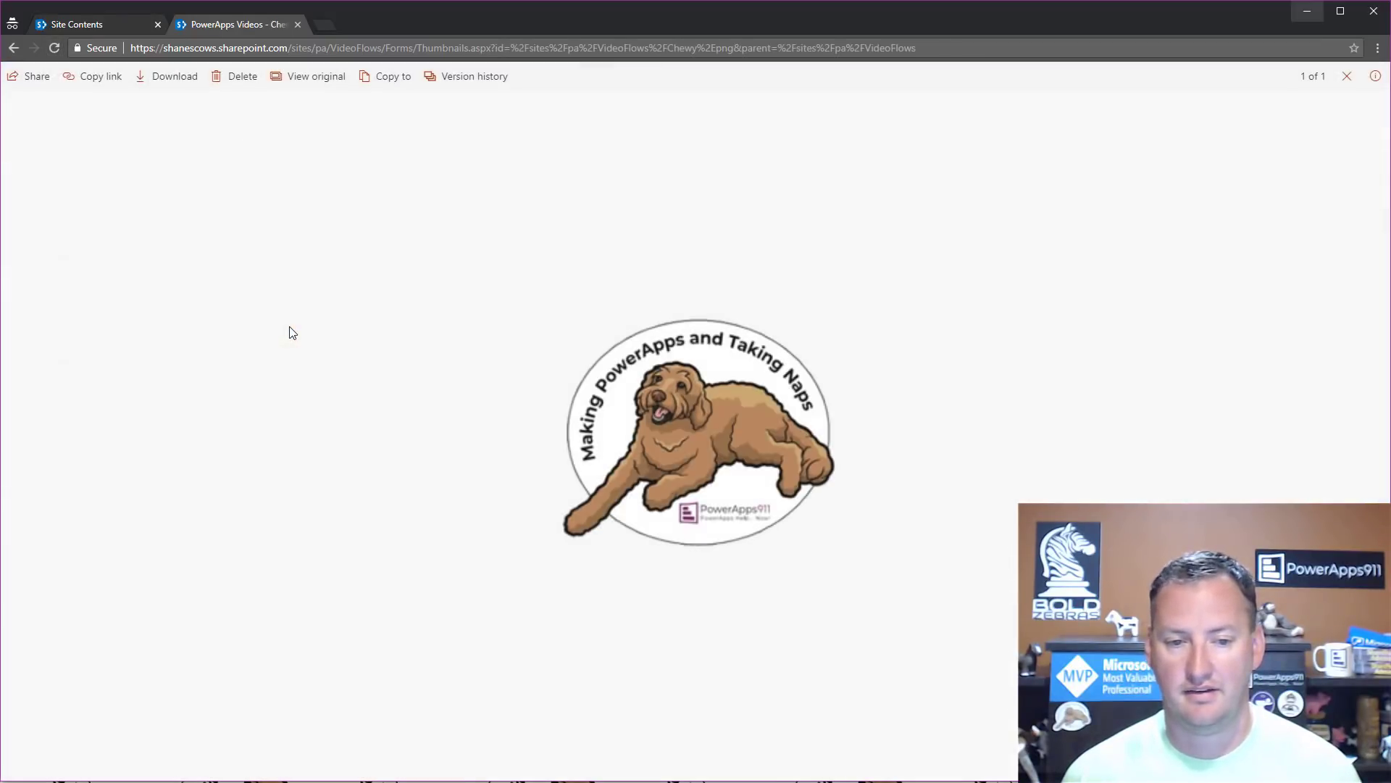